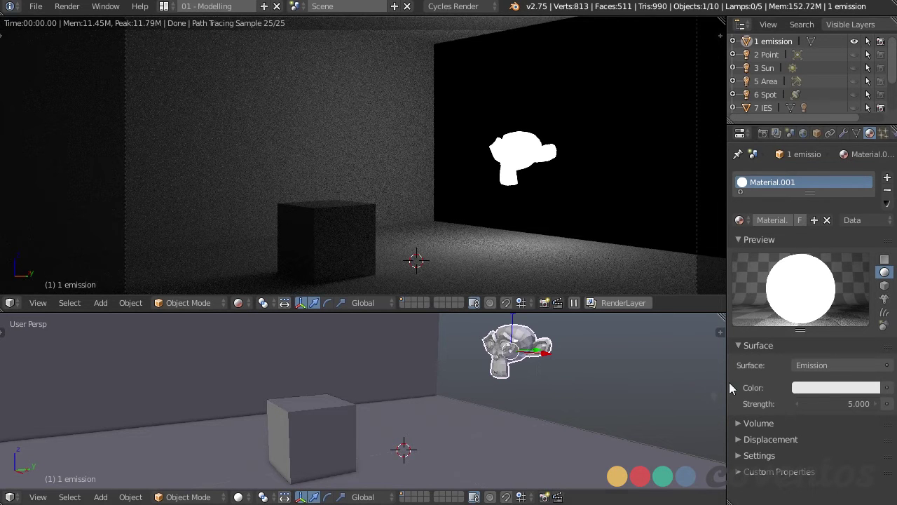
Choose Emission as the monkey head material's surface shader and scale the monkey head up by about 2.4
{"action": "left_click", "coordinate": [823, 365]}
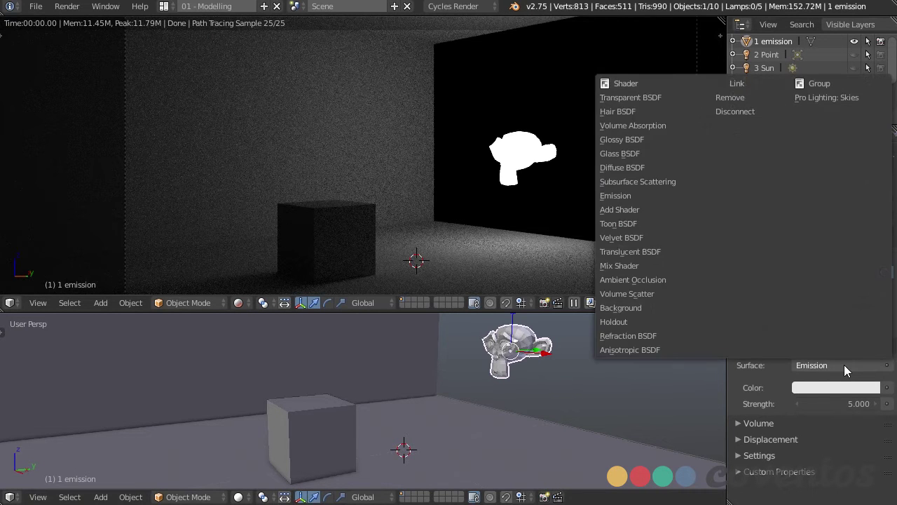
{"action": "left_click", "coordinate": [631, 195]}
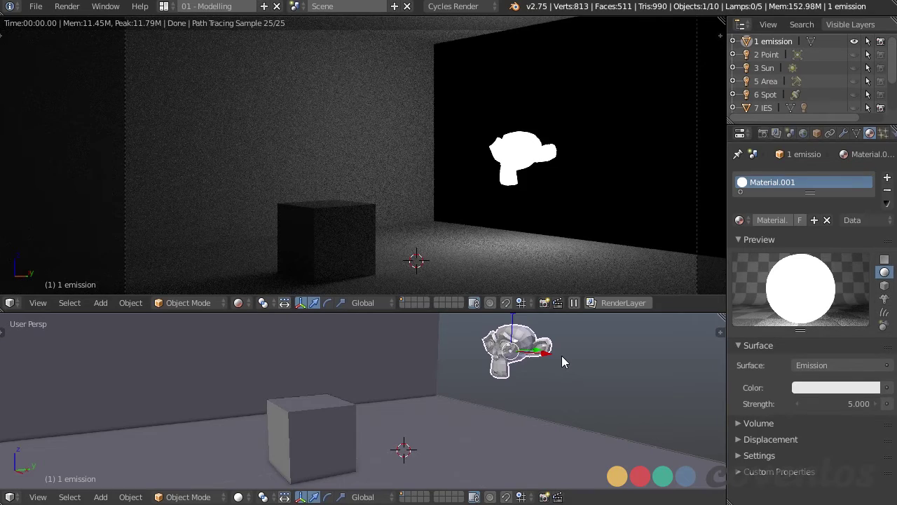
{"action": "middle_click_drag", "start_coordinate": [562, 356], "coordinate": [524, 394]}
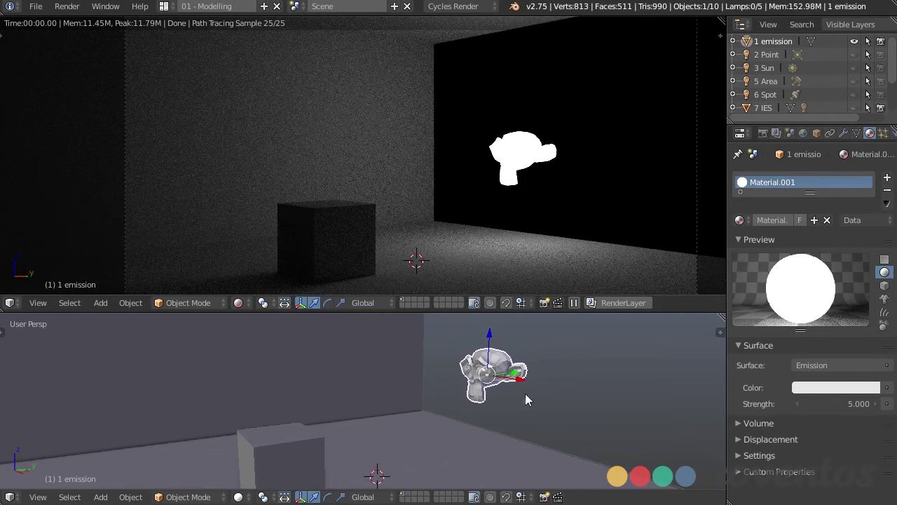
{"action": "key", "text": "s"}
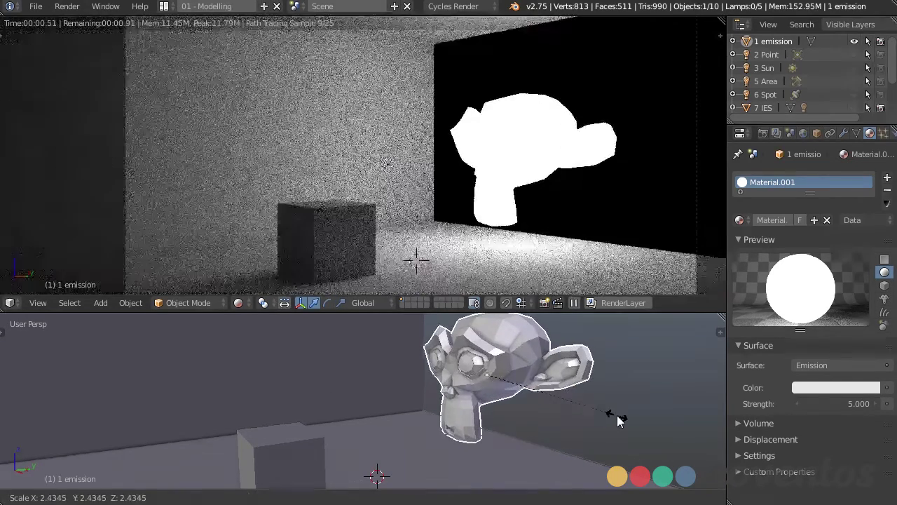
{"action": "left_click", "coordinate": [620, 410]}
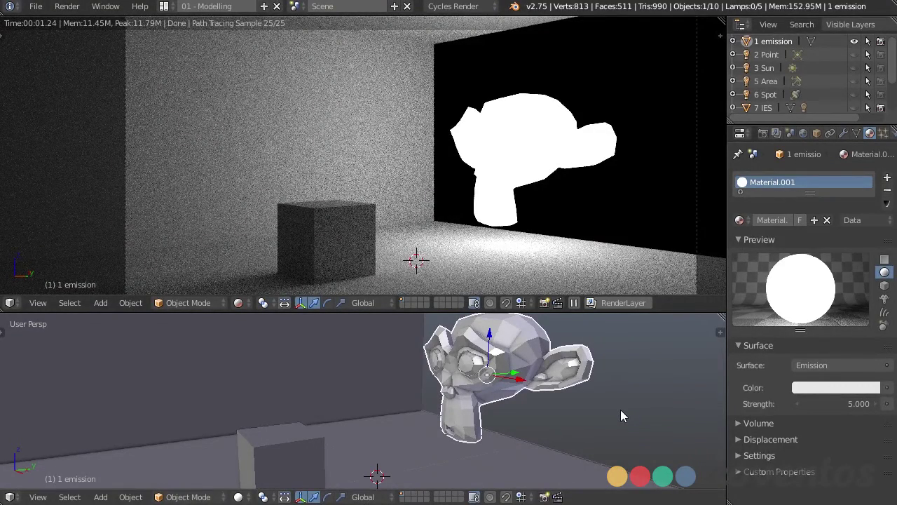
Scale the emissive monkey head down to a very small size and back up to a moderate size
{"action": "middle_click_drag", "start_coordinate": [479, 227], "coordinate": [484, 211], "text": "shift"}
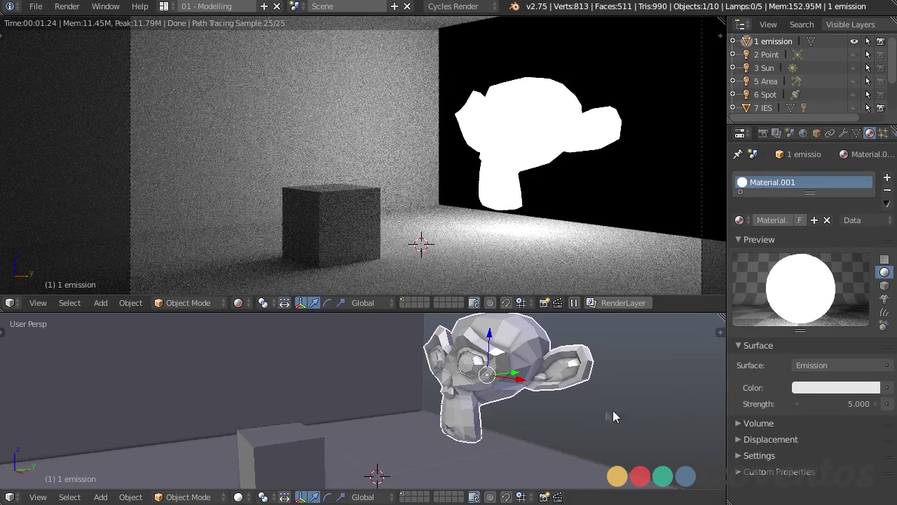
{"action": "key", "text": "s"}
{"action": "left_click", "coordinate": [515, 379]}
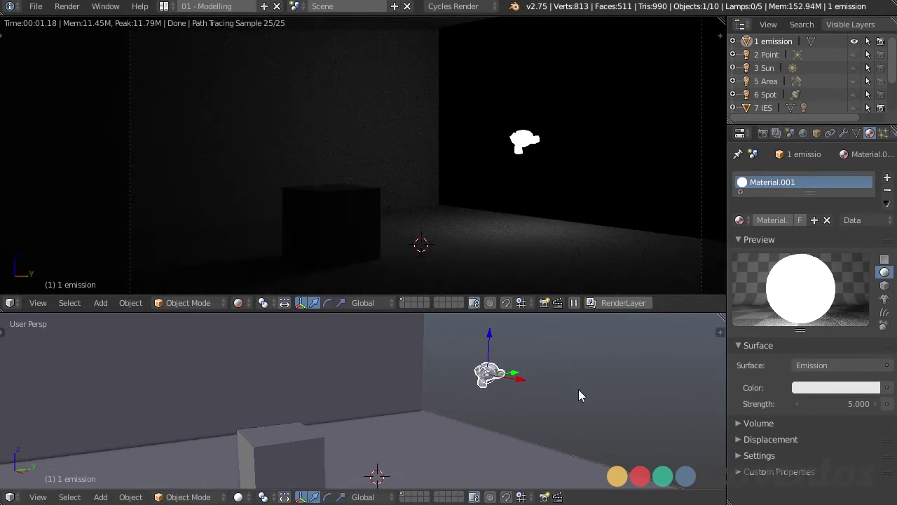
{"action": "key", "text": "s"}
{"action": "left_click", "coordinate": [718, 446]}
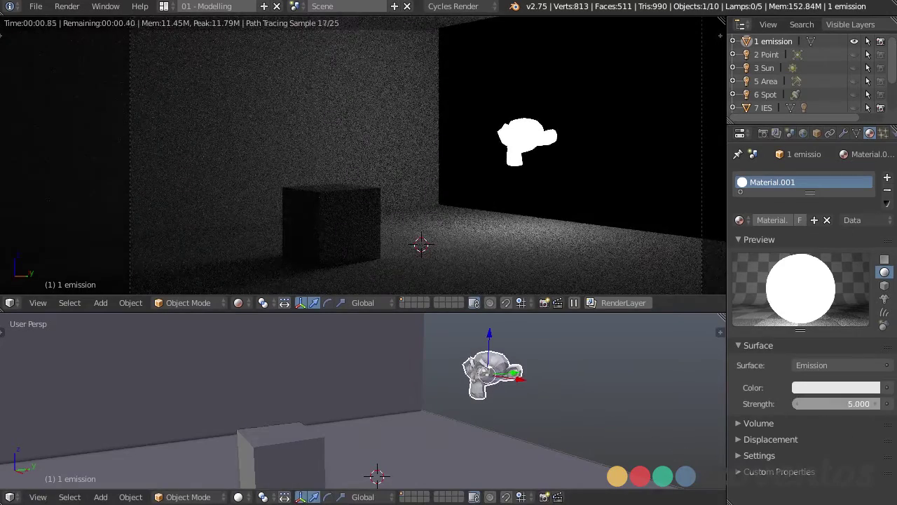
Set the monkey head's emission strength to 16 and tint its emission color pale orange
{"action": "mouse_move", "coordinate": [836, 404]}
{"action": "left_mouse_down"}
{"action": "mouse_move", "coordinate": [868, 403]}
{"action": "mouse_move", "coordinate": [820, 406]}
{"action": "left_mouse_up"}
{"action": "left_click", "coordinate": [825, 387]}
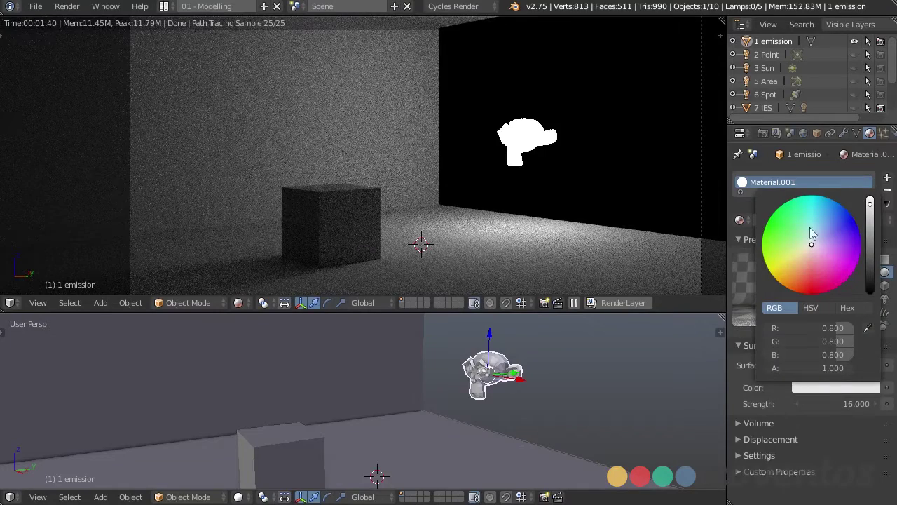
{"action": "mouse_move", "coordinate": [812, 245]}
{"action": "left_mouse_down"}
{"action": "mouse_move", "coordinate": [803, 266]}
{"action": "mouse_move", "coordinate": [807, 256]}
{"action": "left_mouse_up"}
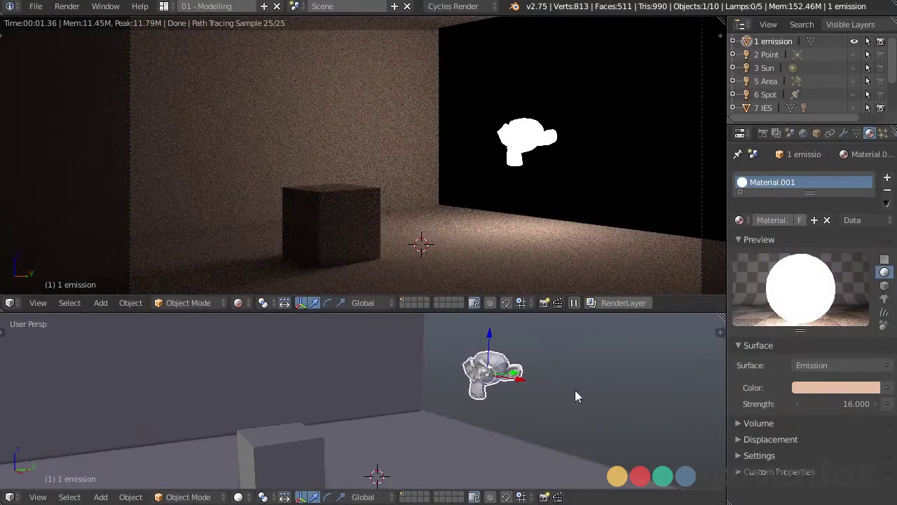
Scale the emissive monkey head up slightly
{"action": "key", "text": "s"}
{"action": "left_click", "coordinate": [614, 407]}
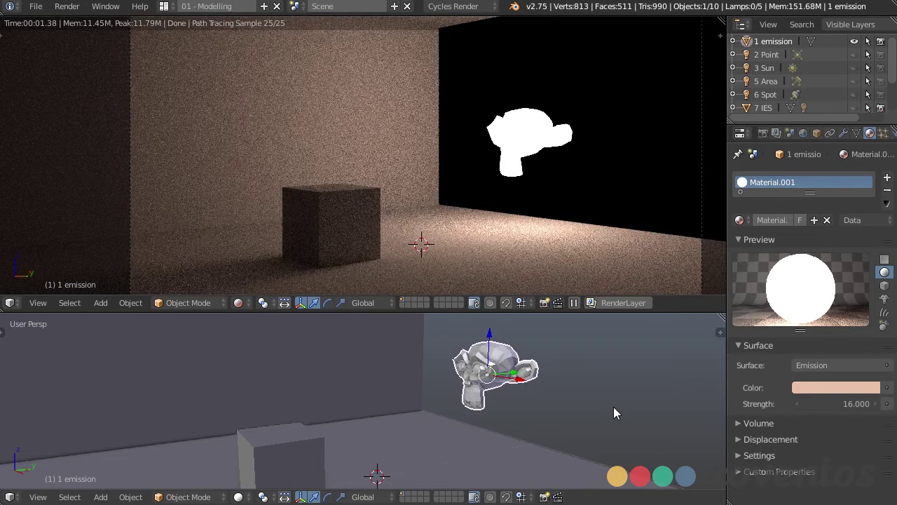
Hide the 1 emission object, show the 2 Point lamp and select that lamp
{"action": "left_click", "coordinate": [854, 41]}
{"action": "left_click", "coordinate": [854, 54]}
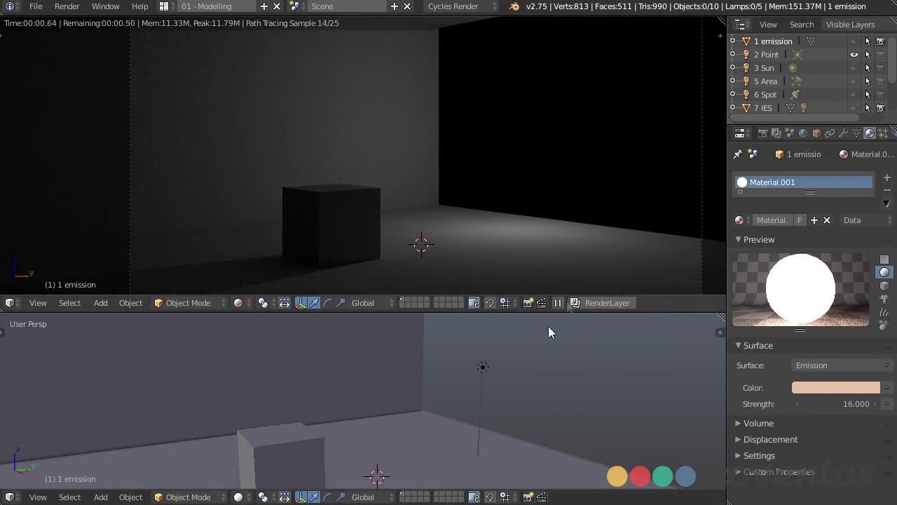
{"action": "right_click", "coordinate": [482, 367]}
{"action": "middle_click_drag", "start_coordinate": [511, 389], "coordinate": [553, 390]}
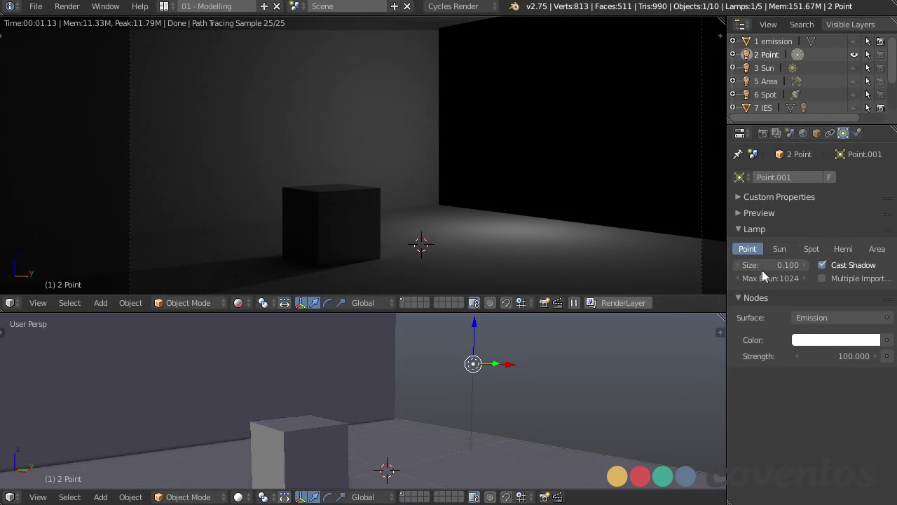
Set the point lamp's size to 1.777 and raise its strength to 406.2
{"action": "left_click_drag", "start_coordinate": [763, 266], "coordinate": [774, 265]}
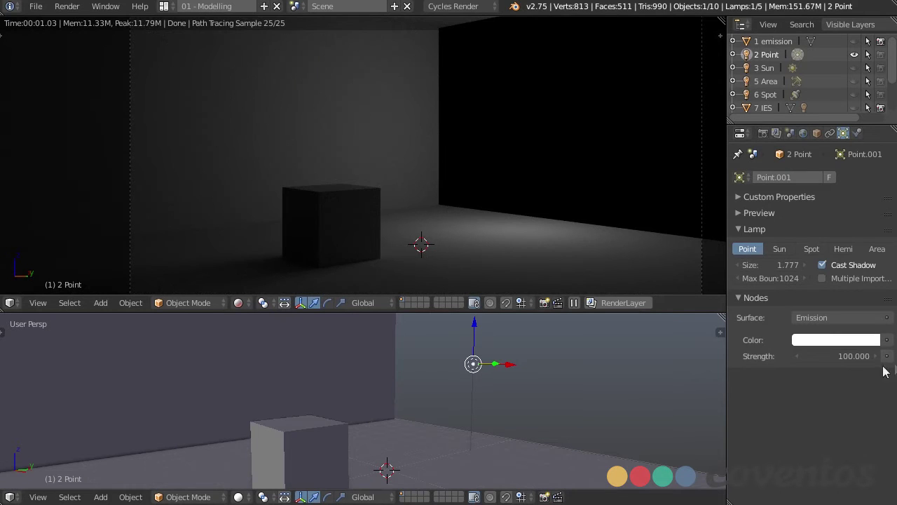
{"action": "left_click_drag", "start_coordinate": [824, 356], "coordinate": [806, 342]}
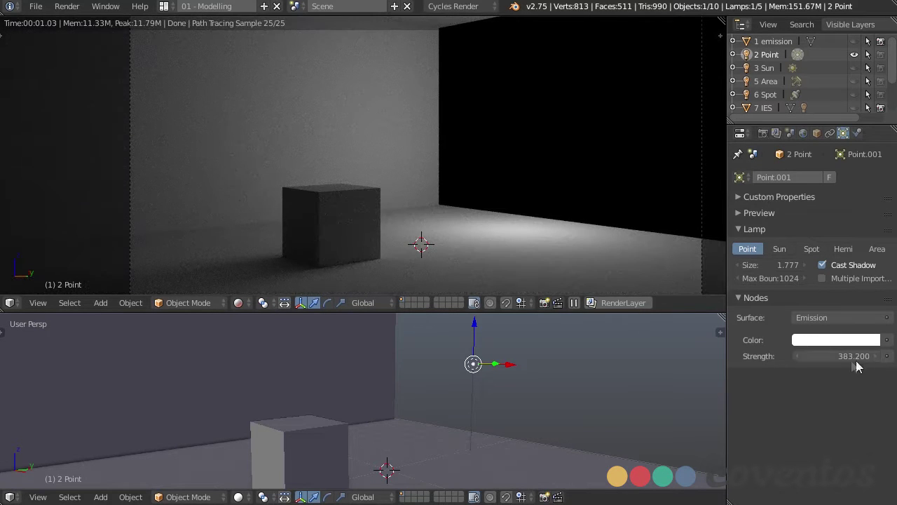
{"action": "left_click_drag", "start_coordinate": [855, 358], "coordinate": [832, 357]}
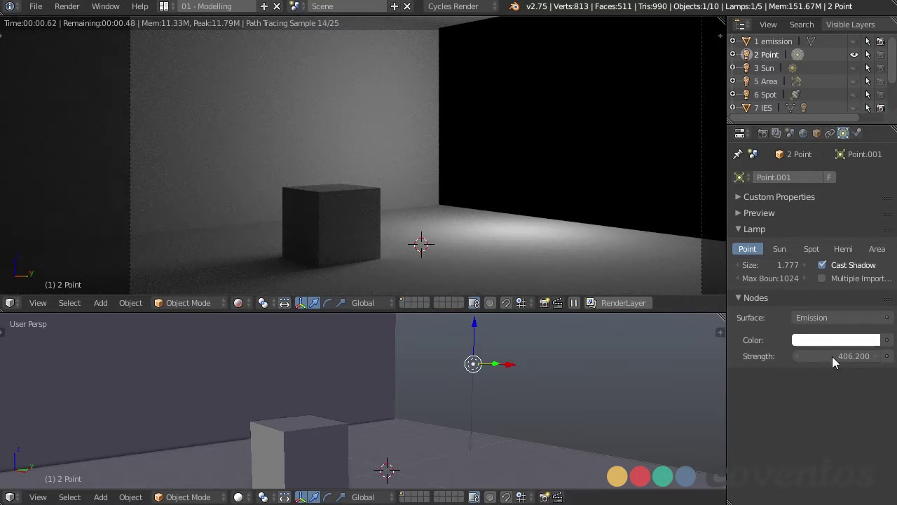
Compare the point lamp's lighting at 0, 1 and 2 maximum bounces, and leave Max Bounces at 5
{"action": "left_click", "coordinate": [823, 264]}
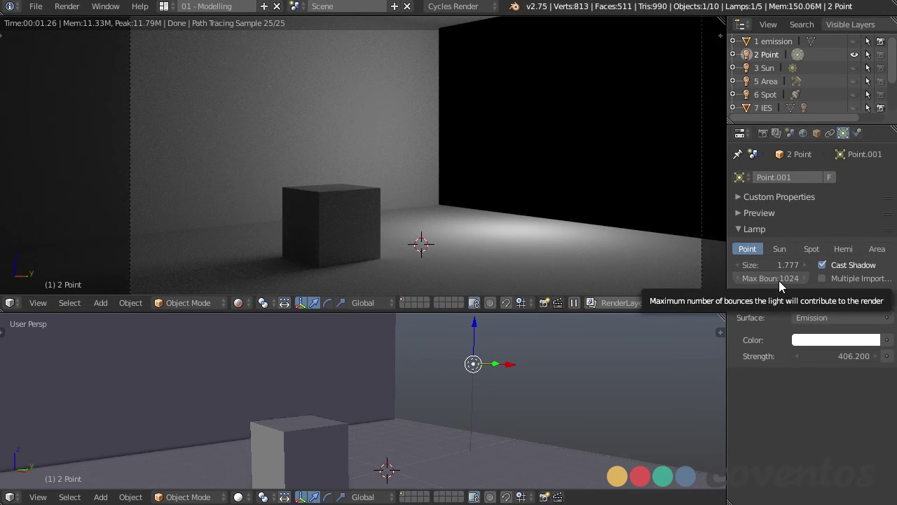
{"action": "left_click_drag", "start_coordinate": [779, 281], "coordinate": [56, 280]}
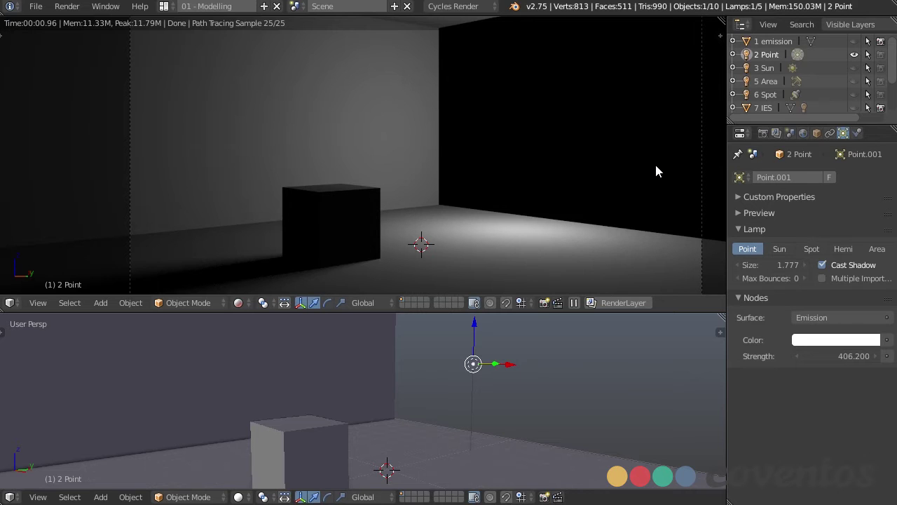
{"action": "left_click", "coordinate": [806, 281]}
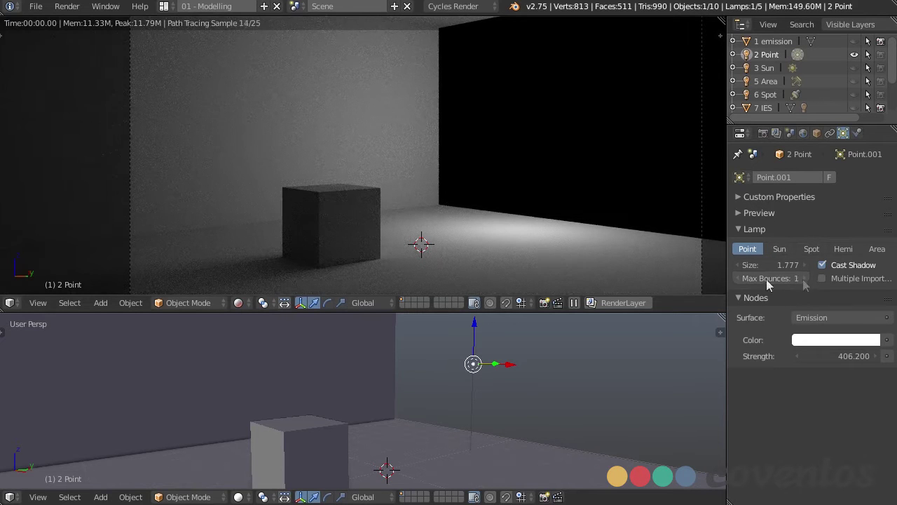
{"action": "left_click", "coordinate": [806, 278]}
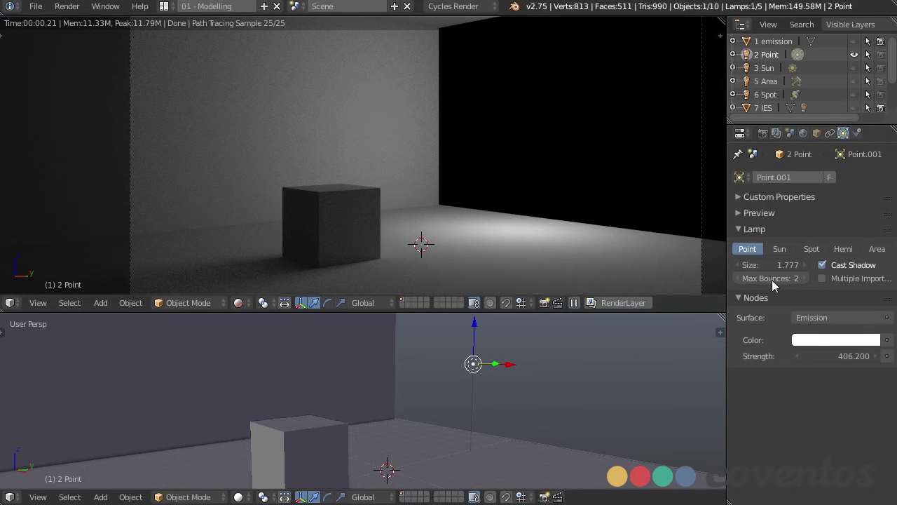
{"action": "mouse_move", "coordinate": [772, 280]}
{"action": "left_mouse_down"}
{"action": "mouse_move", "coordinate": [862, 280]}
{"action": "mouse_move", "coordinate": [771, 280]}
{"action": "left_mouse_up"}
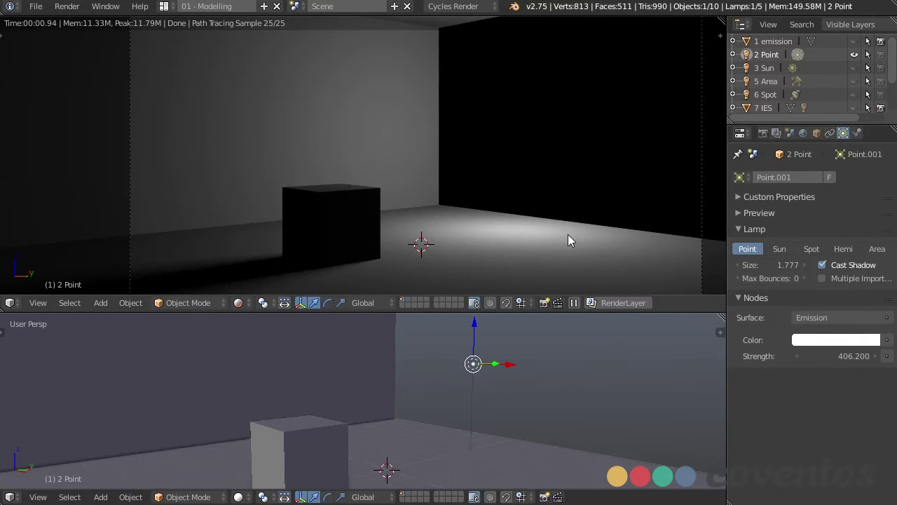
{"action": "left_click_drag", "start_coordinate": [802, 277], "coordinate": [809, 277]}
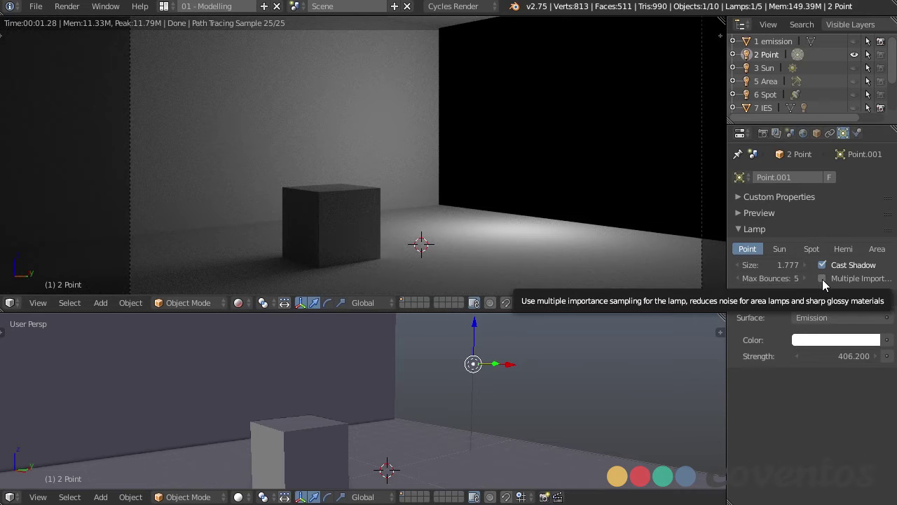
{"action": "left_click", "coordinate": [822, 279]}
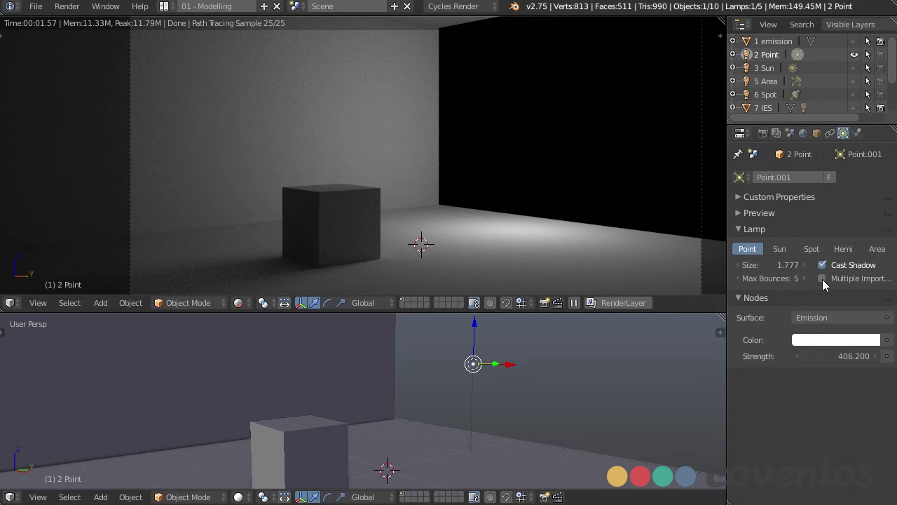
Hide the 2 Point lamp, show the 3 Sun lamp and select the sun lamp
{"action": "left_click", "coordinate": [853, 54]}
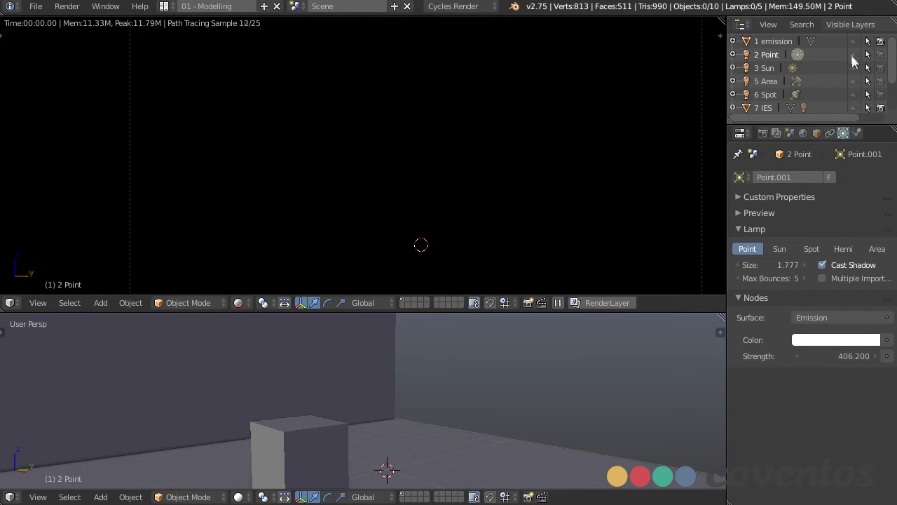
{"action": "left_click", "coordinate": [853, 68]}
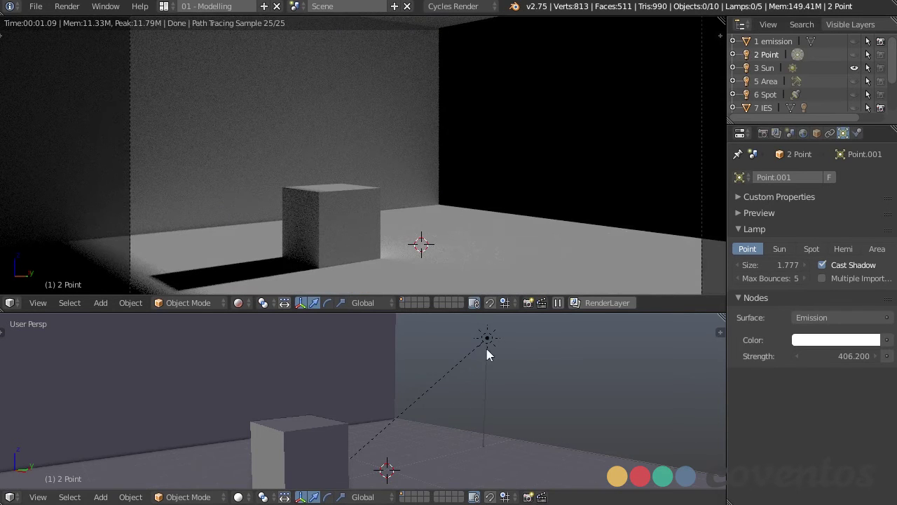
{"action": "right_click", "coordinate": [486, 347]}
{"action": "middle_click_drag", "start_coordinate": [559, 367], "coordinate": [557, 390]}
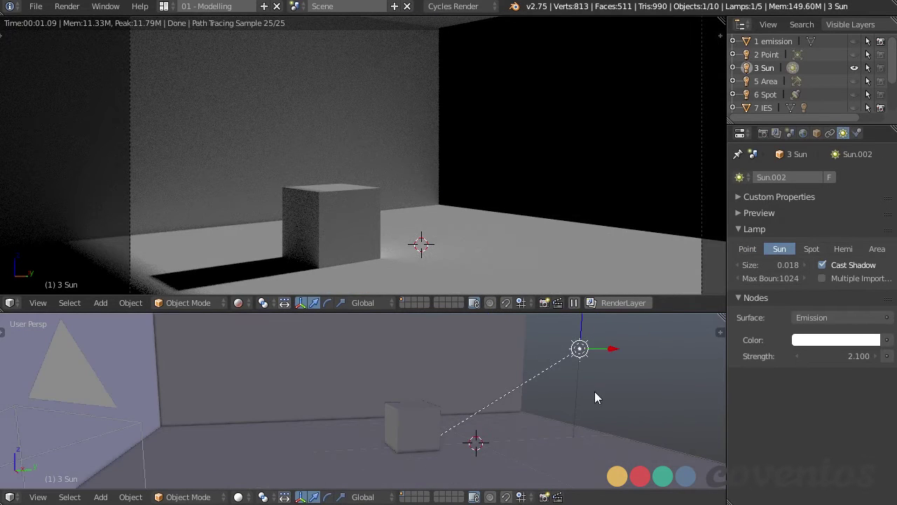
Move the sun lamp higher and outward, beyond the end of the room in the right side view
{"action": "middle_click_drag", "start_coordinate": [590, 418], "coordinate": [498, 408]}
{"action": "key", "text": "KP_3"}
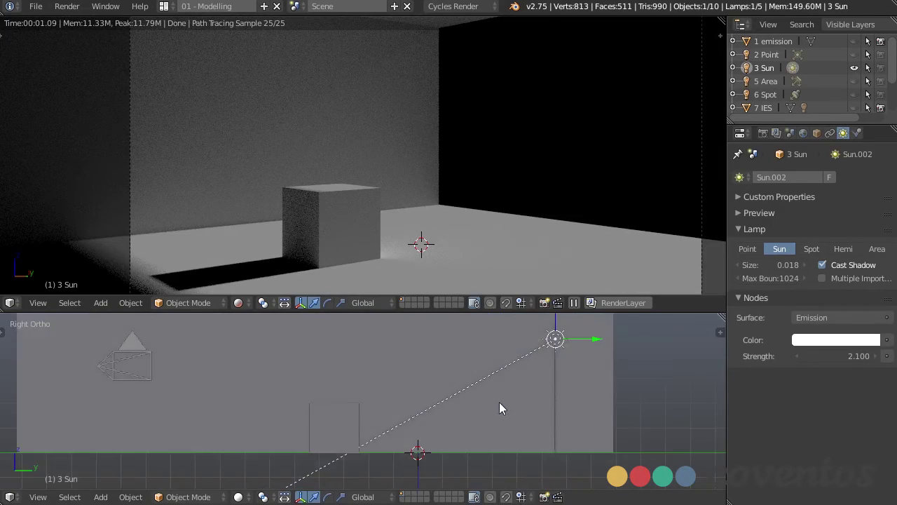
{"action": "middle_click_drag", "start_coordinate": [556, 423], "coordinate": [453, 425], "text": "shift"}
{"action": "key", "text": "g"}
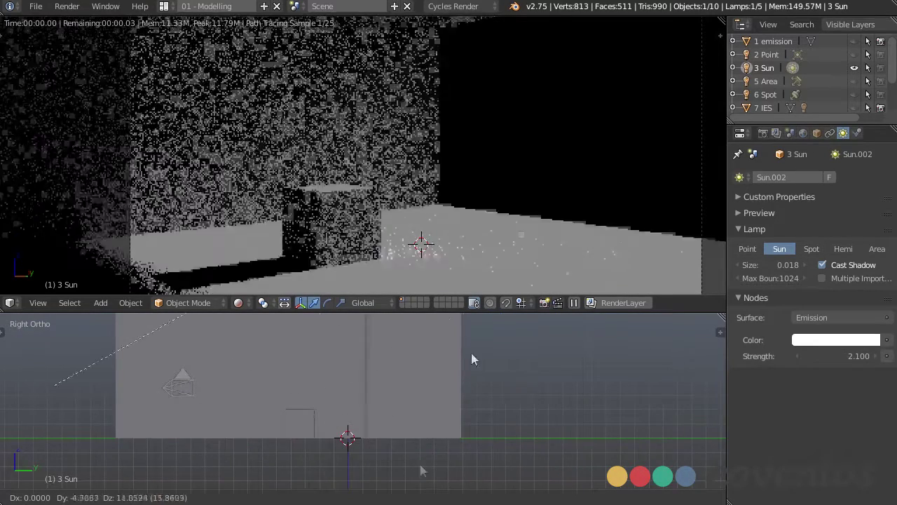
{"action": "left_click", "coordinate": [568, 380]}
{"action": "scroll", "coordinate": [561, 385], "scroll_direction": "down", "scroll_amount": 3}
{"action": "middle_click_drag", "start_coordinate": [488, 400], "coordinate": [572, 404]}
{"action": "key", "text": "g"}
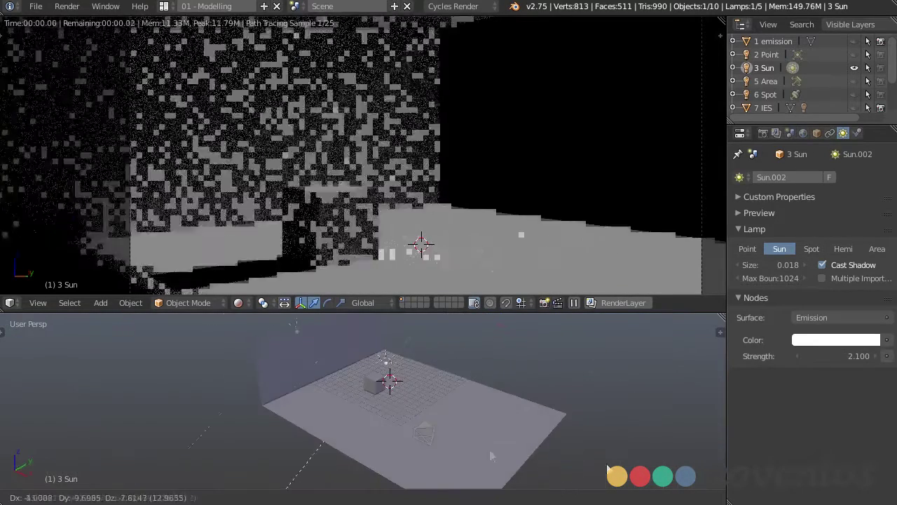
{"action": "right_click", "coordinate": [604, 429]}
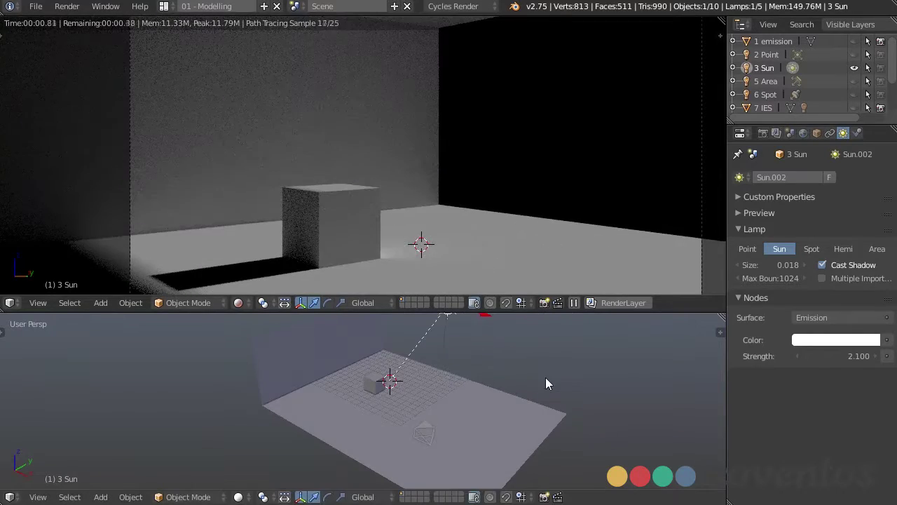
Rotate the sun lamp in the right side view so its light falls slightly more steeply onto the floor
{"action": "key", "text": "KP_3"}
{"action": "scroll", "coordinate": [512, 379], "scroll_direction": "up", "scroll_amount": 2}
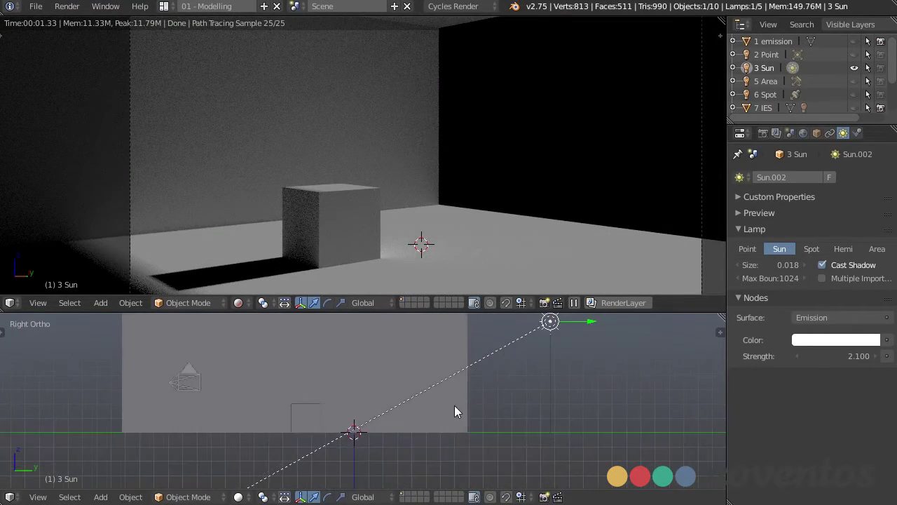
{"action": "middle_click_drag", "start_coordinate": [454, 405], "coordinate": [495, 395], "text": "shift"}
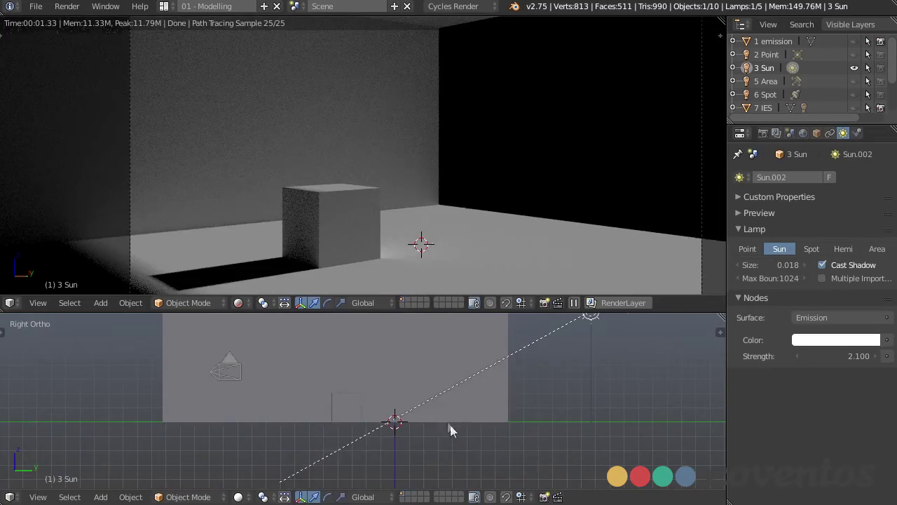
{"action": "key", "text": "r"}
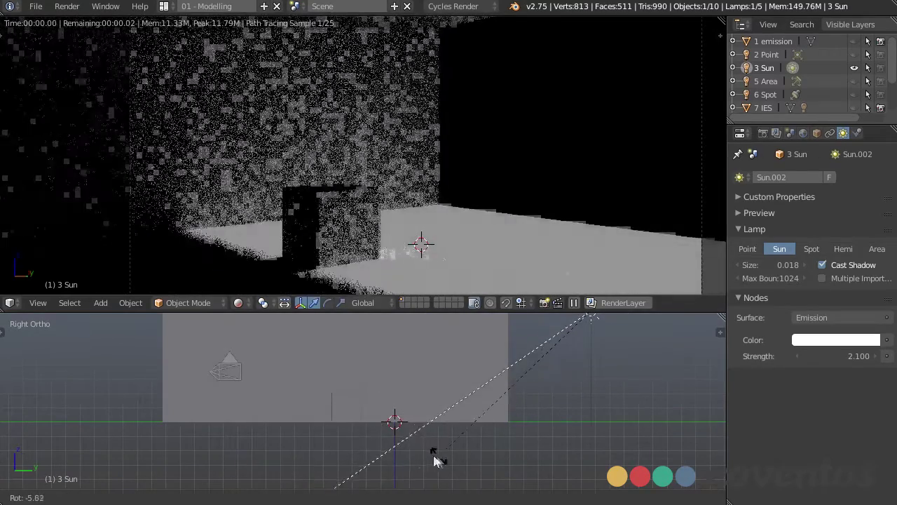
{"action": "left_click", "coordinate": [470, 417]}
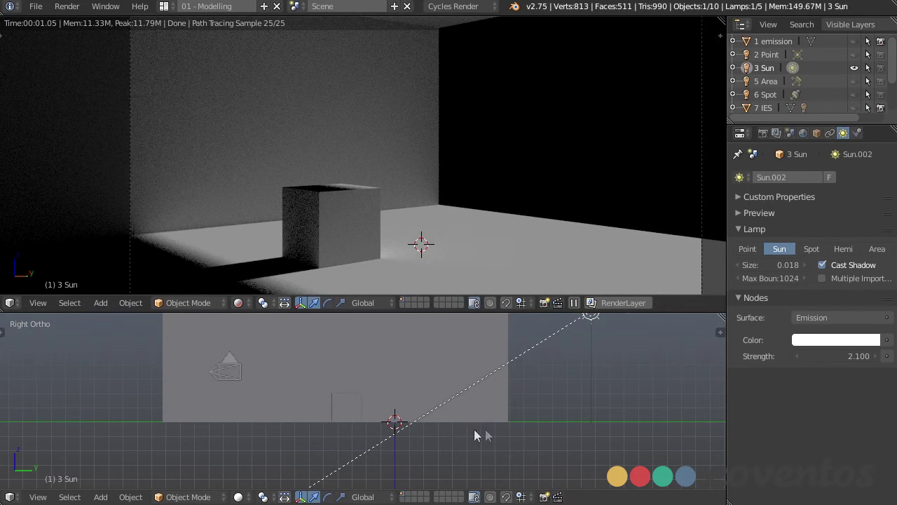
{"action": "key", "text": "r"}
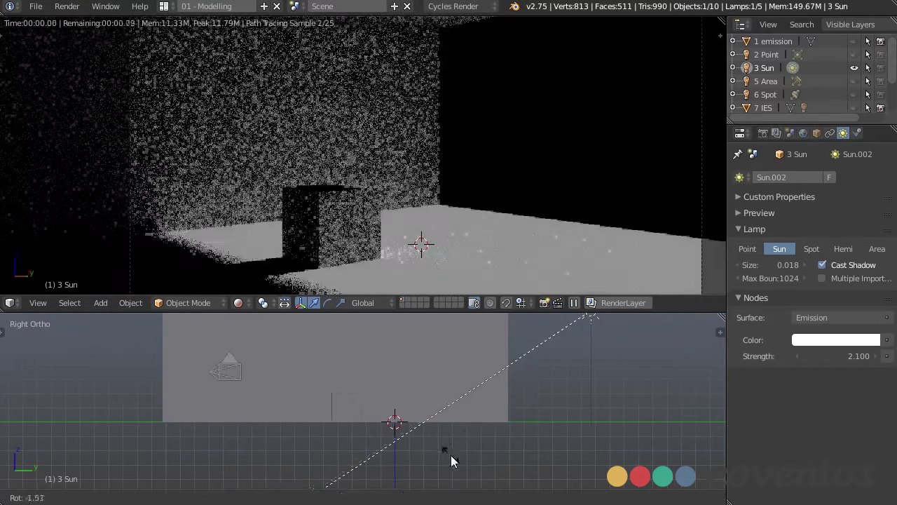
{"action": "left_click", "coordinate": [450, 443]}
Fine-tune the sun lamp's rotation in an angled perspective view and set its size to 0.164
{"action": "middle_click_drag", "start_coordinate": [449, 443], "coordinate": [520, 464]}
{"action": "key", "text": "r"}
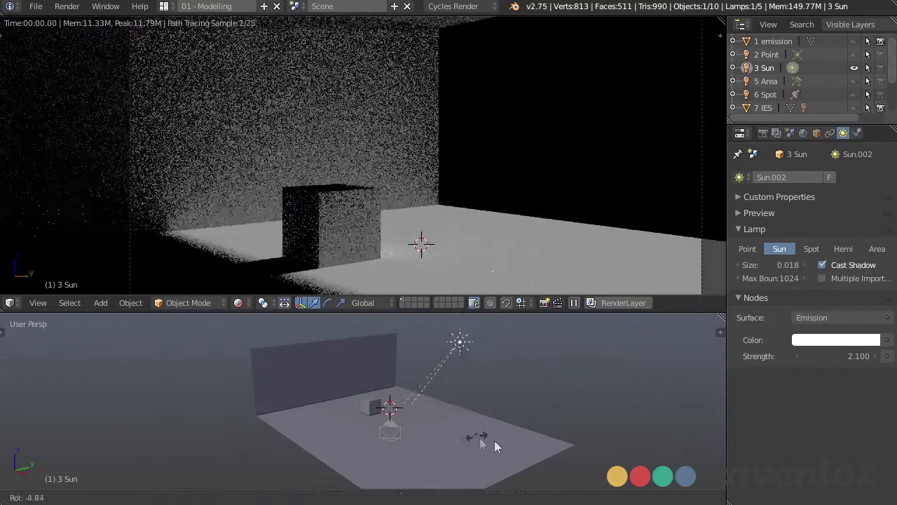
{"action": "left_click", "coordinate": [466, 440]}
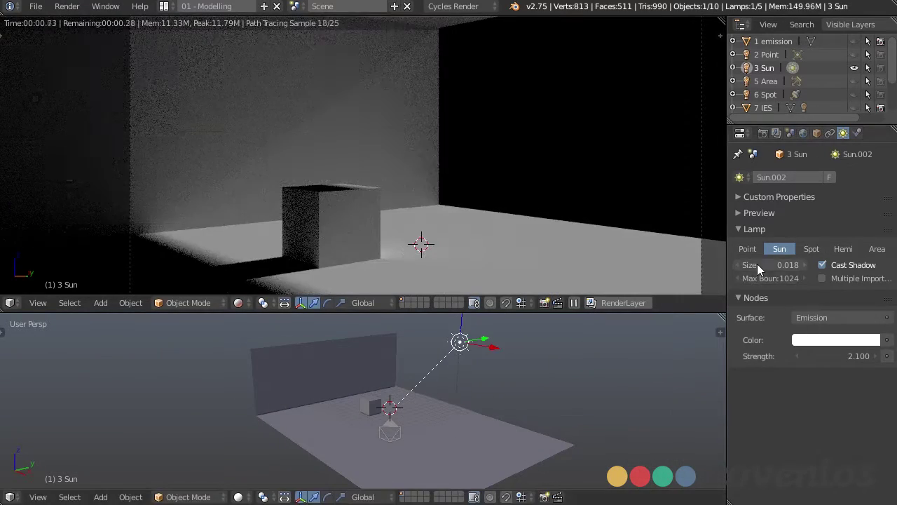
{"action": "left_click_drag", "start_coordinate": [757, 264], "coordinate": [799, 264]}
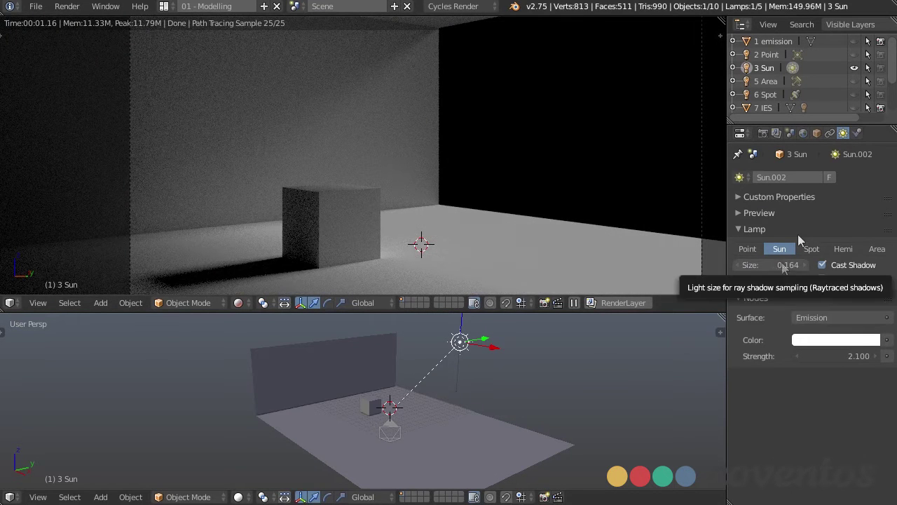
Hide the 3 Sun lamp, show the 5 Area lamp and view its square outline from several angles
{"action": "left_click", "coordinate": [854, 68]}
{"action": "left_click", "coordinate": [854, 81]}
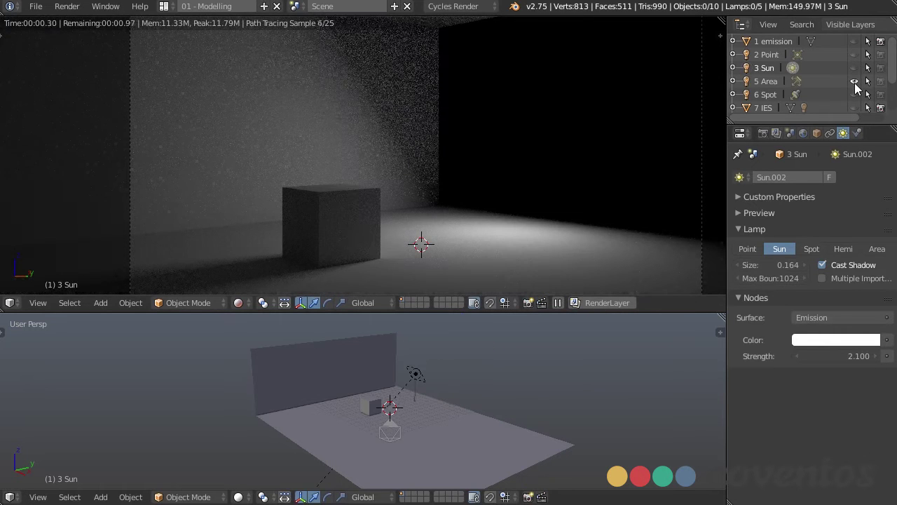
{"action": "scroll", "coordinate": [398, 405], "scroll_direction": "up", "scroll_amount": 3}
{"action": "middle_click_drag", "start_coordinate": [398, 406], "coordinate": [499, 342]}
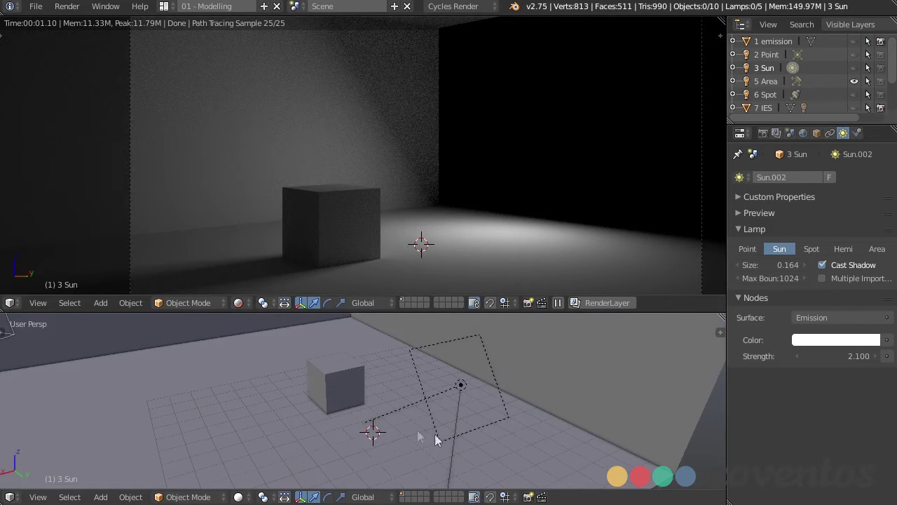
{"action": "middle_click_drag", "start_coordinate": [442, 384], "coordinate": [423, 372]}
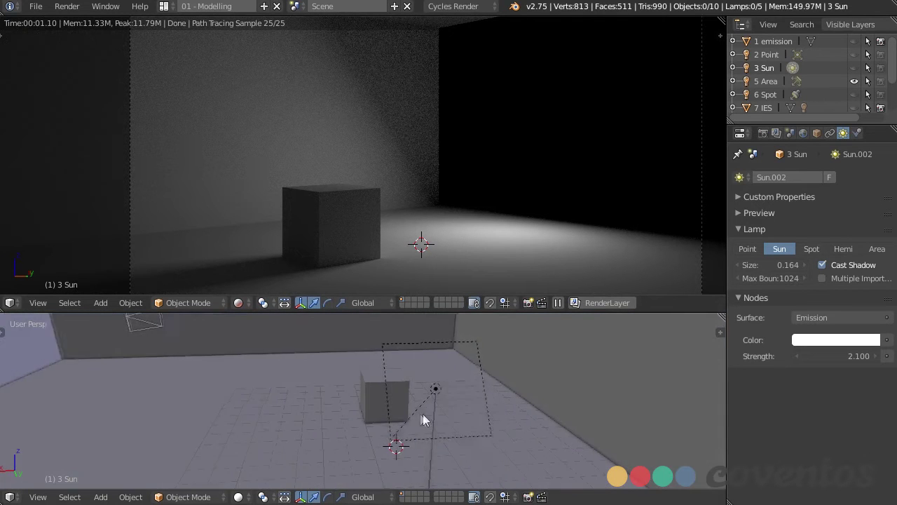
{"action": "middle_click_drag", "start_coordinate": [424, 418], "coordinate": [517, 395]}
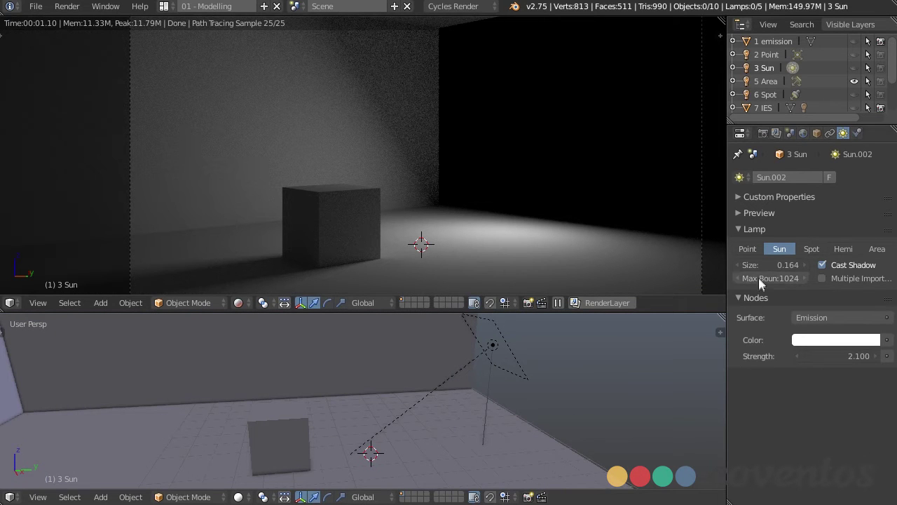
With the sun lamp still selected, set its strength to 14.2 and its size to 0.047
{"action": "mouse_move", "coordinate": [759, 265]}
{"action": "left_mouse_down"}
{"action": "mouse_move", "coordinate": [771, 265]}
{"action": "mouse_move", "coordinate": [734, 265]}
{"action": "mouse_move", "coordinate": [754, 266]}
{"action": "left_mouse_up"}
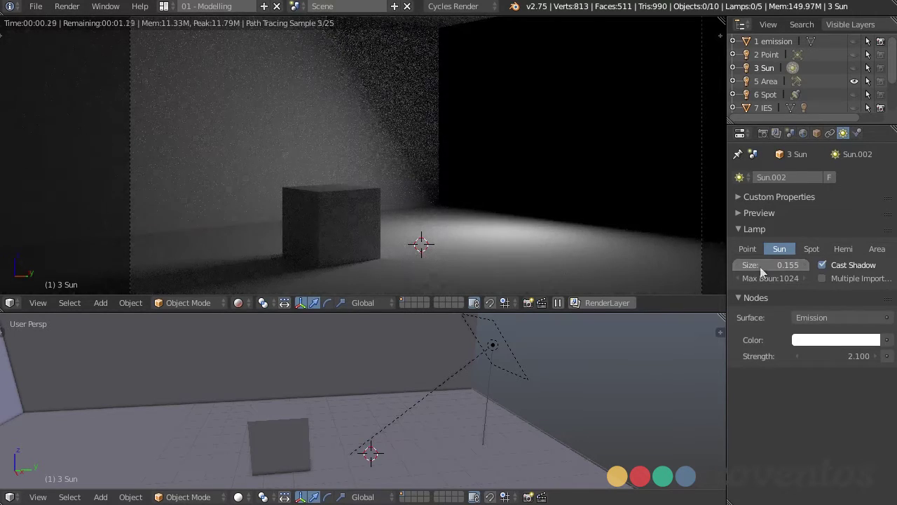
{"action": "left_click_drag", "start_coordinate": [837, 354], "coordinate": [874, 355]}
{"action": "left_click_drag", "start_coordinate": [759, 264], "coordinate": [701, 264]}
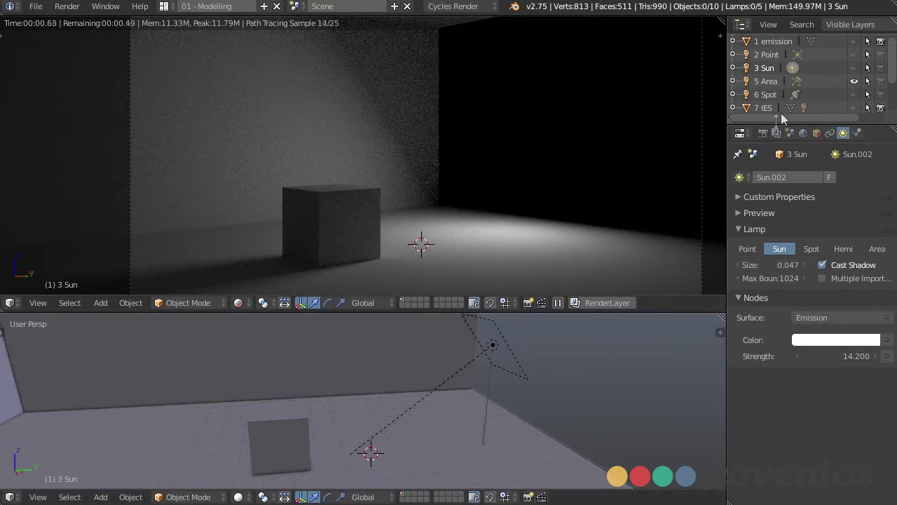
Select the 5 Area lamp and, after trying a smaller size, enlarge its square to 4.757
{"action": "left_click", "coordinate": [767, 81]}
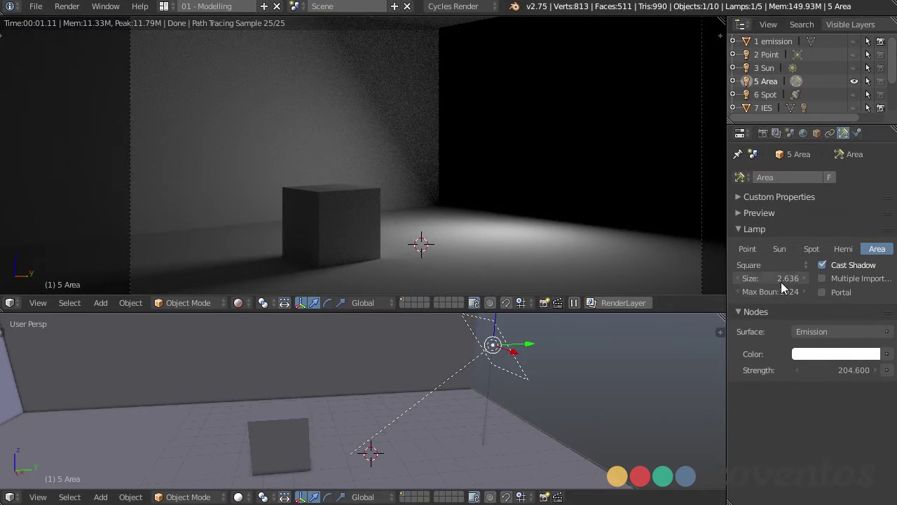
{"action": "left_click_drag", "start_coordinate": [780, 279], "coordinate": [729, 286]}
{"action": "left_click_drag", "start_coordinate": [788, 279], "coordinate": [856, 279]}
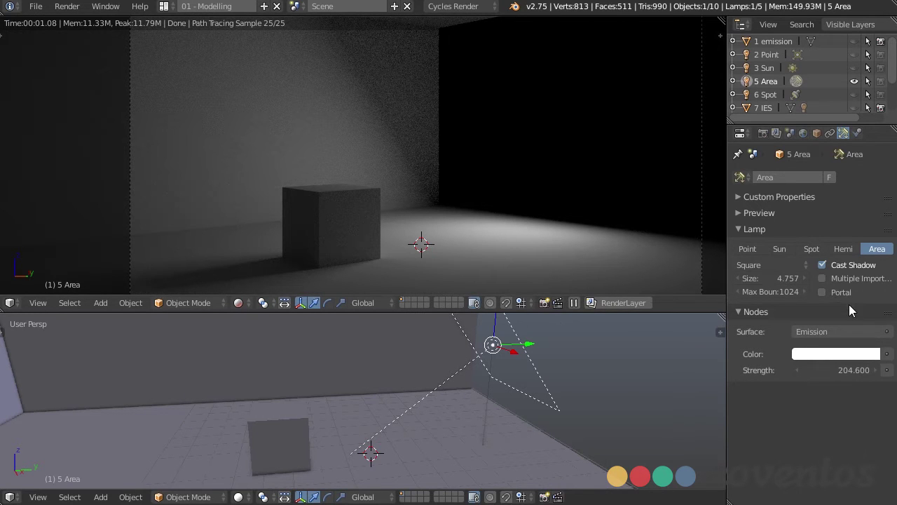
Change the area lamp's shape to Rectangle and set its Size Y to 1.363
{"action": "left_click", "coordinate": [791, 266]}
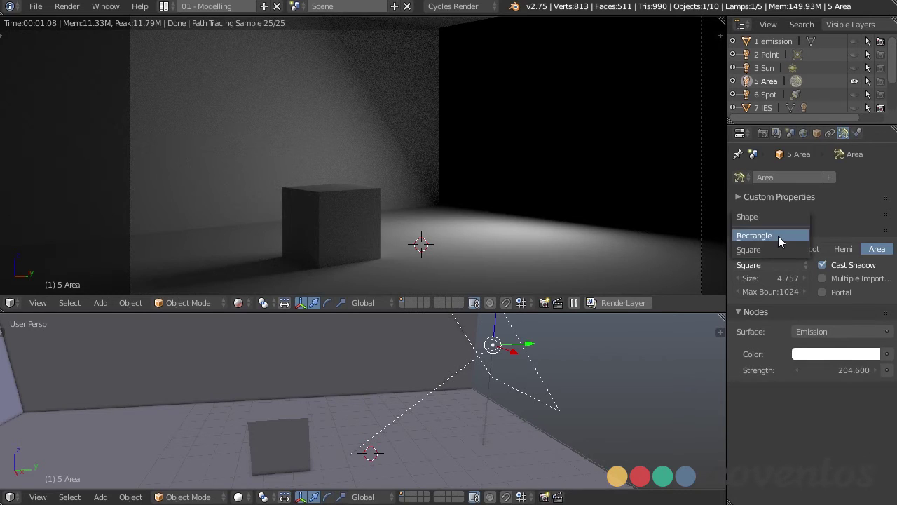
{"action": "left_click", "coordinate": [778, 235]}
{"action": "middle_click_drag", "start_coordinate": [577, 349], "coordinate": [630, 351]}
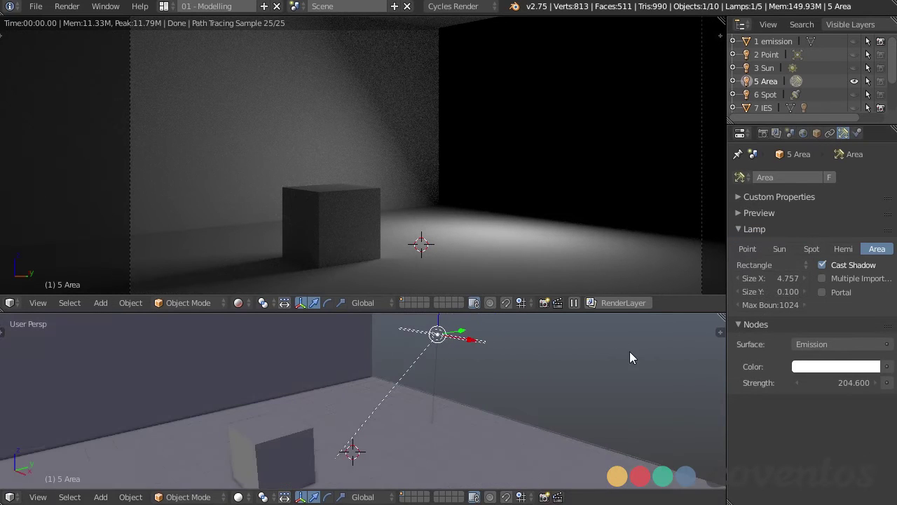
{"action": "mouse_move", "coordinate": [771, 291]}
{"action": "left_mouse_down"}
{"action": "mouse_move", "coordinate": [813, 292]}
{"action": "mouse_move", "coordinate": [772, 291]}
{"action": "left_mouse_up"}
{"action": "middle_click_drag", "start_coordinate": [339, 358], "coordinate": [284, 352]}
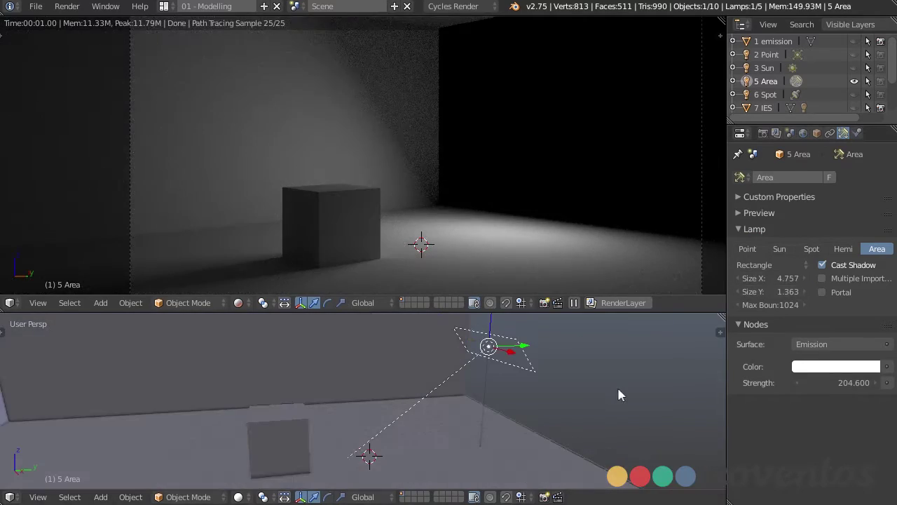
Rotate the area lamp freely with trackball rotation so its rectangle stands more upright, facing the room
{"action": "key", "text": "r"}
{"action": "key", "text": "r"}
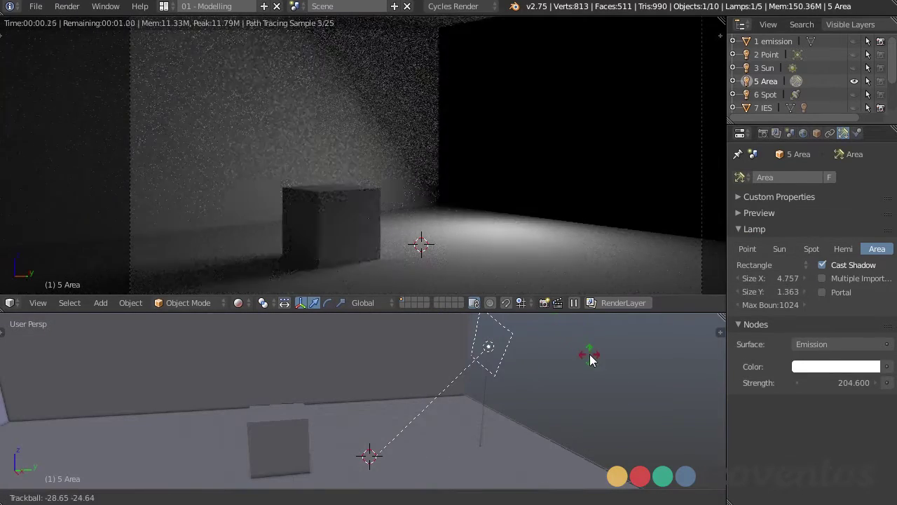
{"action": "left_click", "coordinate": [577, 339]}
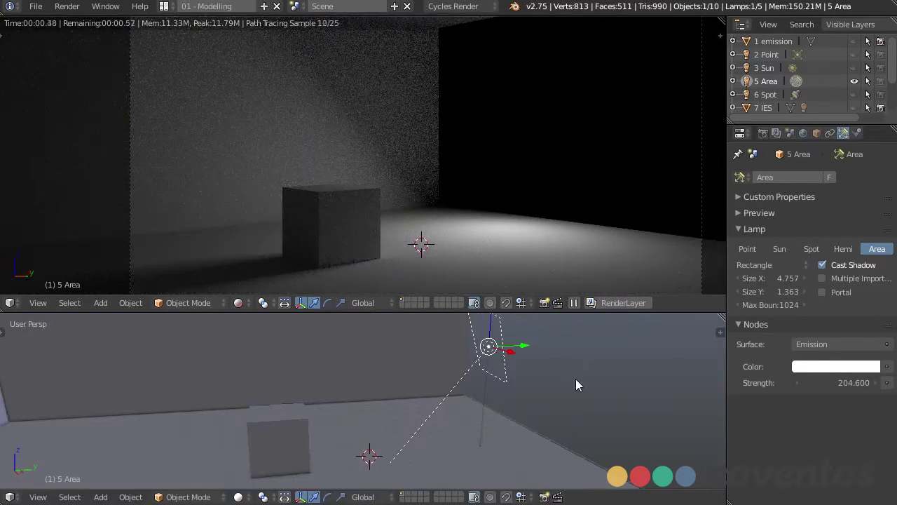
Hide the 5 Area lamp, show the 6 Spot lamp and select the spot lamp
{"action": "left_click", "coordinate": [854, 81]}
{"action": "left_click", "coordinate": [853, 94]}
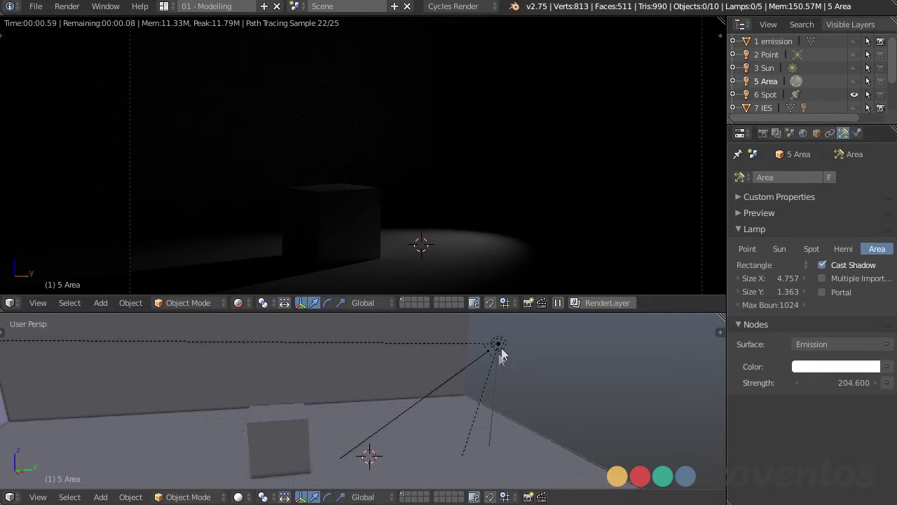
{"action": "right_click", "coordinate": [500, 350]}
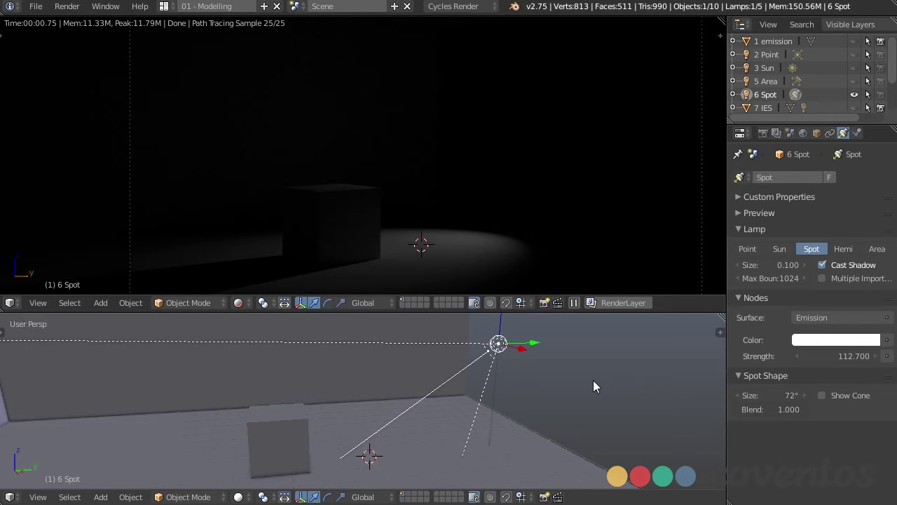
Set the spot lamp's size to 1.601 and its strength to 220.3
{"action": "middle_click_drag", "start_coordinate": [593, 380], "coordinate": [555, 392], "text": "shift"}
{"action": "left_click_drag", "start_coordinate": [771, 265], "coordinate": [876, 265]}
{"action": "mouse_move", "coordinate": [849, 356]}
{"action": "left_mouse_down"}
{"action": "mouse_move", "coordinate": [872, 356]}
{"action": "mouse_move", "coordinate": [845, 358]}
{"action": "left_mouse_up"}
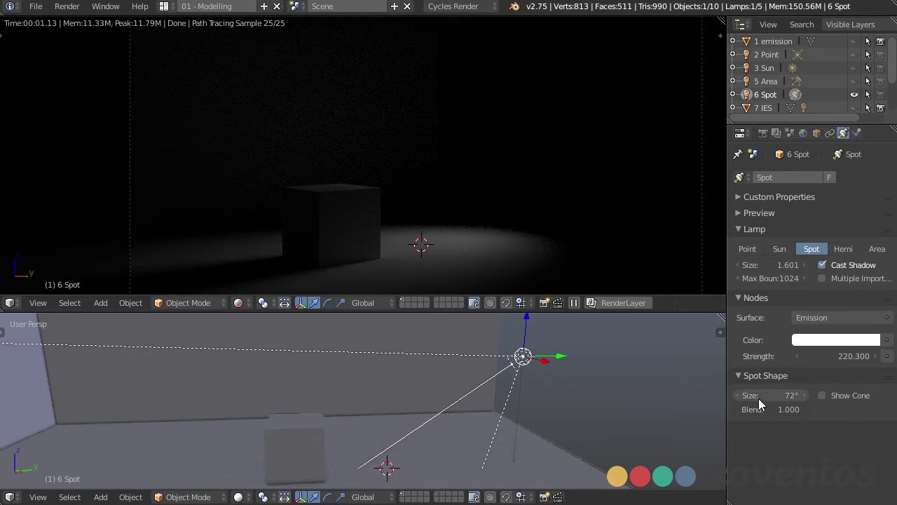
Widen the spot lamp's cone to 165° and further to 180°, checking its spread around the room
{"action": "left_click_drag", "start_coordinate": [758, 398], "coordinate": [841, 398]}
{"action": "middle_click_drag", "start_coordinate": [532, 395], "coordinate": [509, 405]}
{"action": "scroll", "coordinate": [541, 422], "scroll_direction": "down", "scroll_amount": 2}
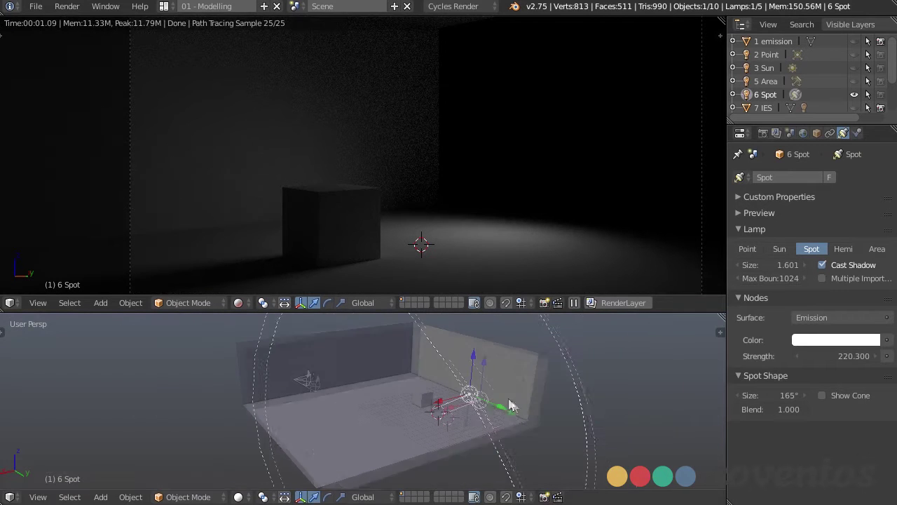
{"action": "left_click_drag", "start_coordinate": [779, 395], "coordinate": [806, 395]}
{"action": "middle_click_drag", "start_coordinate": [533, 393], "coordinate": [566, 419]}
{"action": "middle_click_drag", "start_coordinate": [513, 413], "coordinate": [526, 419]}
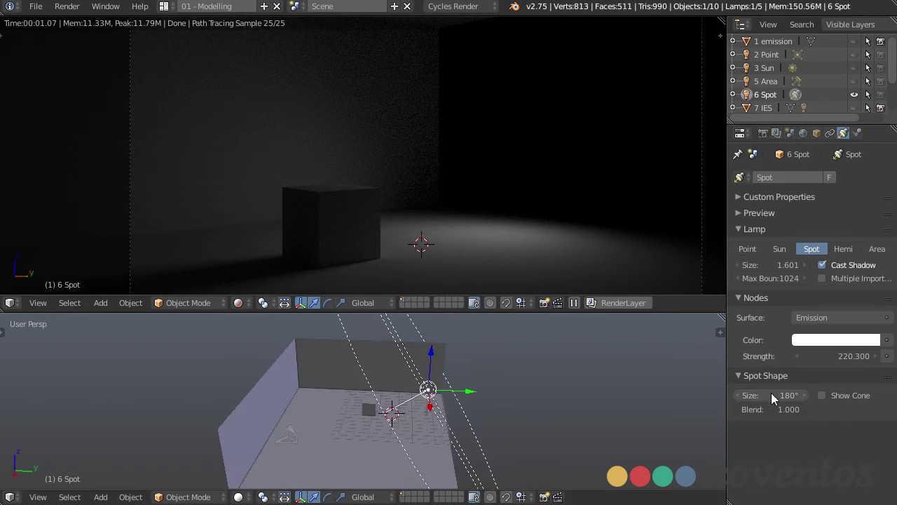
Narrow the spot lamp's cone to 135° and reduce its blend to 0.493
{"action": "mouse_move", "coordinate": [771, 394]}
{"action": "left_mouse_down"}
{"action": "mouse_move", "coordinate": [726, 395]}
{"action": "mouse_move", "coordinate": [792, 395]}
{"action": "mouse_move", "coordinate": [782, 409]}
{"action": "mouse_move", "coordinate": [754, 410]}
{"action": "mouse_move", "coordinate": [771, 409]}
{"action": "left_mouse_up"}
{"action": "middle_click_drag", "start_coordinate": [463, 392], "coordinate": [292, 374]}
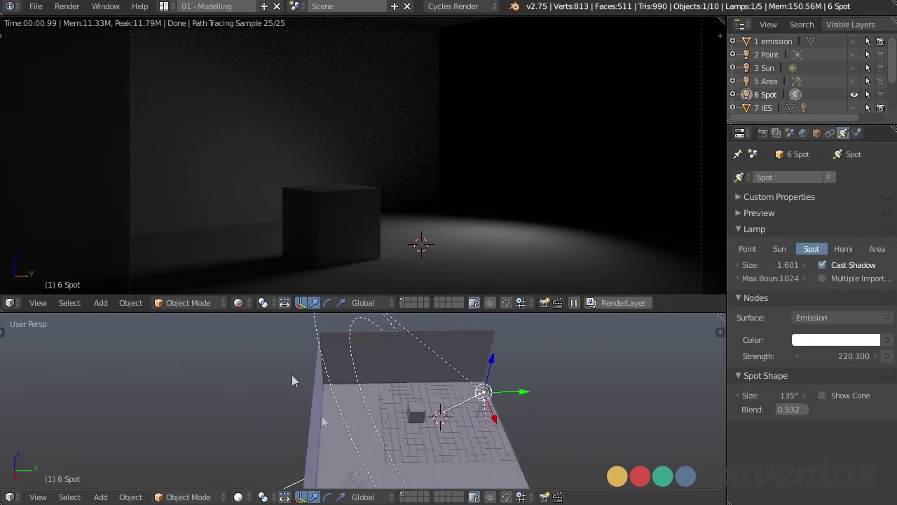
{"action": "left_click_drag", "start_coordinate": [784, 411], "coordinate": [752, 411]}
Show the spot lamp's cone while narrowing its angle to 79°, and turn the cone display off again
{"action": "middle_click_drag", "start_coordinate": [597, 417], "coordinate": [526, 411]}
{"action": "left_click", "coordinate": [822, 395]}
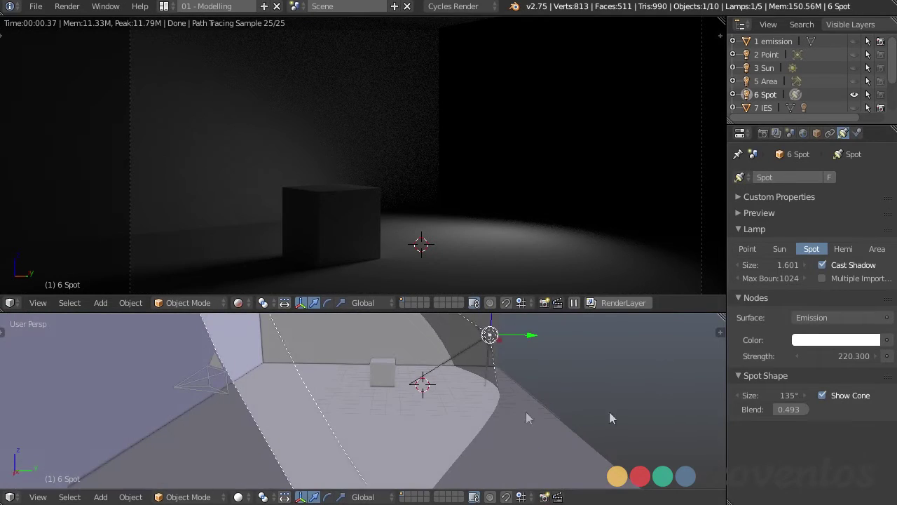
{"action": "left_click_drag", "start_coordinate": [773, 396], "coordinate": [775, 399]}
{"action": "mouse_move", "coordinate": [483, 400]}
{"action": "middle_mouse_down"}
{"action": "mouse_move", "coordinate": [428, 410]}
{"action": "mouse_move", "coordinate": [491, 403]}
{"action": "middle_mouse_up"}
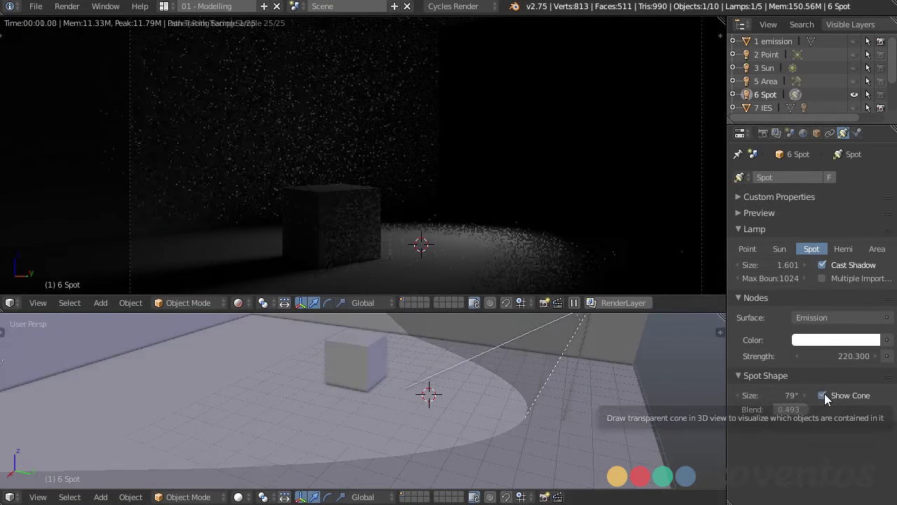
{"action": "left_click", "coordinate": [822, 395]}
{"action": "middle_click_drag", "start_coordinate": [718, 403], "coordinate": [537, 438]}
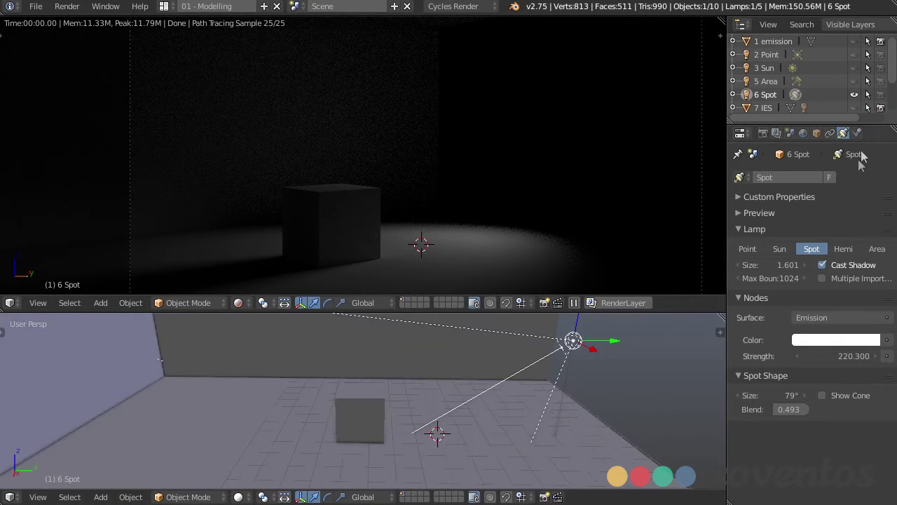
Hide the 6 Spot lamp, show the 7 IES object with its child Lamp 2, and select 7 IES
{"action": "left_click", "coordinate": [854, 94]}
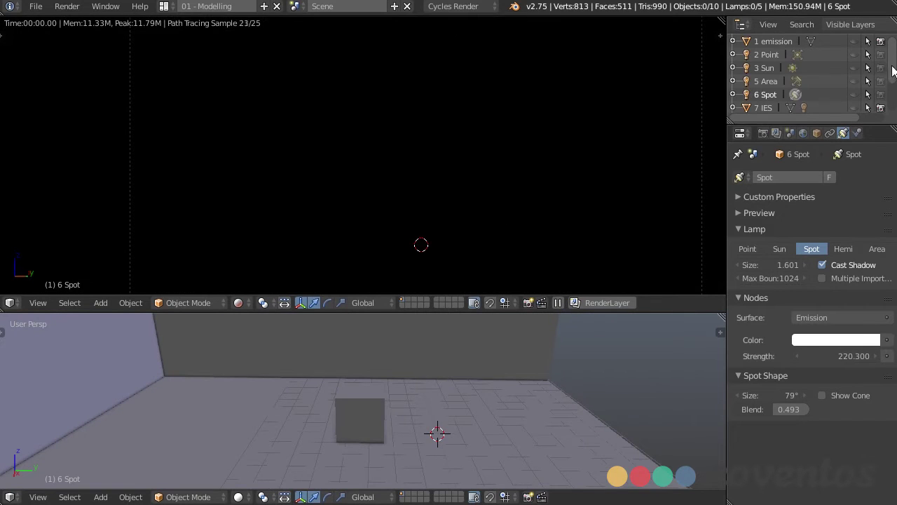
{"action": "scroll", "coordinate": [890, 84], "scroll_direction": "down", "scroll_amount": 2}
{"action": "scroll", "coordinate": [890, 87], "scroll_direction": "down", "scroll_amount": 1}
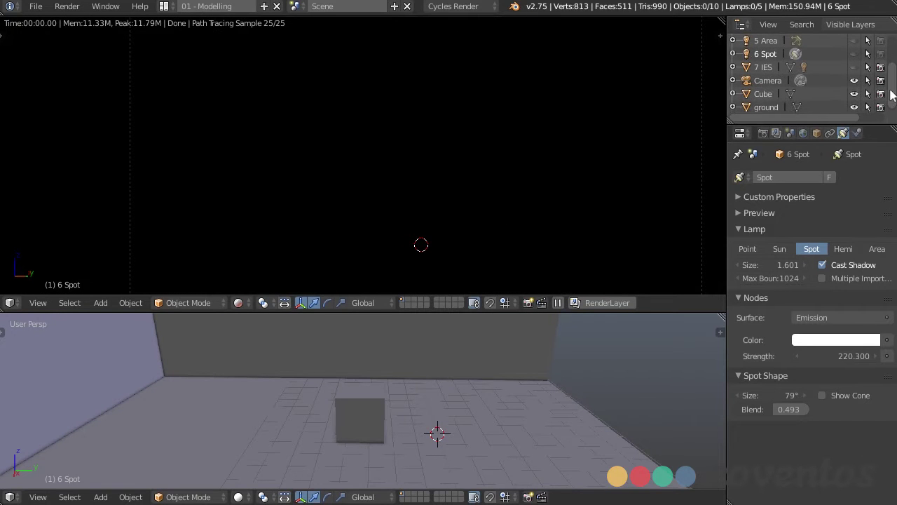
{"action": "left_click", "coordinate": [853, 67]}
{"action": "left_click", "coordinate": [732, 67]}
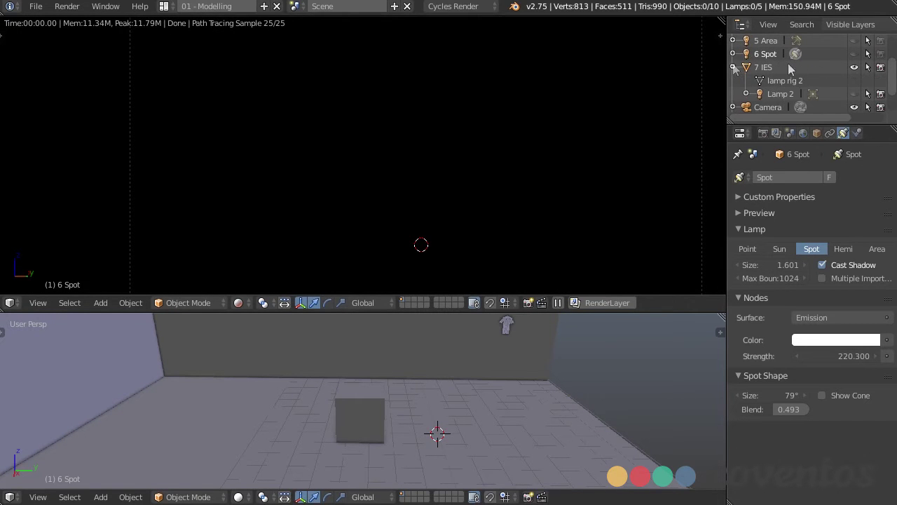
{"action": "left_click", "coordinate": [854, 94]}
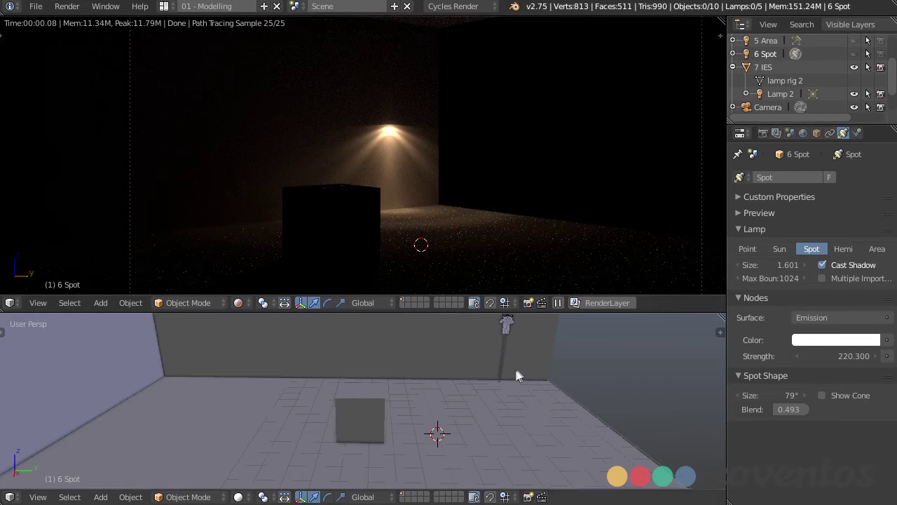
{"action": "middle_click_drag", "start_coordinate": [517, 371], "coordinate": [541, 454]}
{"action": "right_click", "coordinate": [402, 334]}
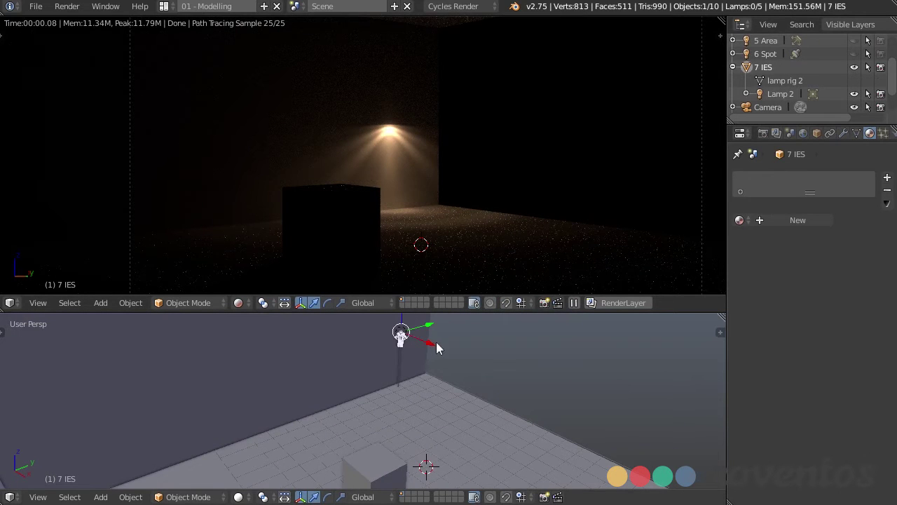
Nudge the 7 IES lamp slightly along the X axis away from the wall and inspect its rig up close
{"action": "mouse_move", "coordinate": [433, 345]}
{"action": "left_mouse_down"}
{"action": "mouse_move", "coordinate": [491, 380]}
{"action": "mouse_move", "coordinate": [432, 356]}
{"action": "left_mouse_up"}
{"action": "left_click", "coordinate": [432, 356]}
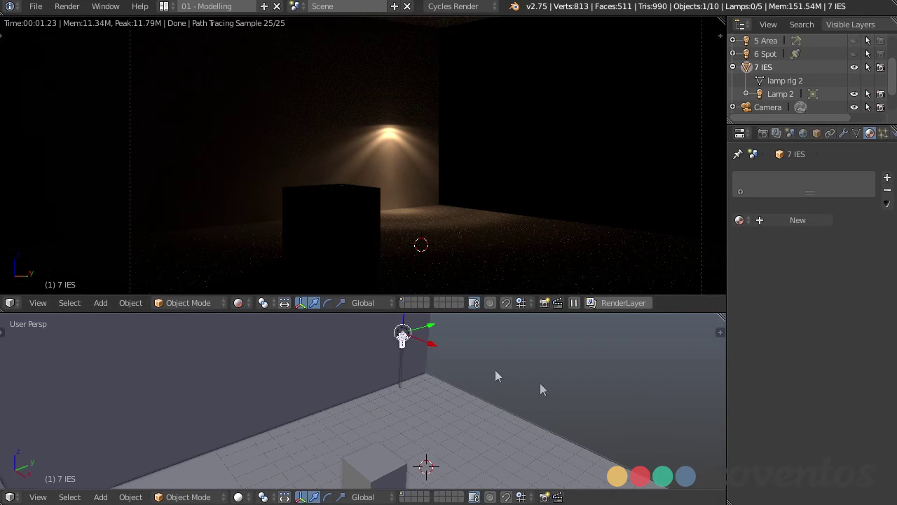
{"action": "scroll", "coordinate": [446, 367], "scroll_direction": "up", "scroll_amount": 3}
{"action": "middle_click_drag", "start_coordinate": [371, 343], "coordinate": [458, 430], "text": "shift"}
{"action": "scroll", "coordinate": [459, 430], "scroll_direction": "up", "scroll_amount": 3}
{"action": "middle_click_drag", "start_coordinate": [478, 400], "coordinate": [534, 440]}
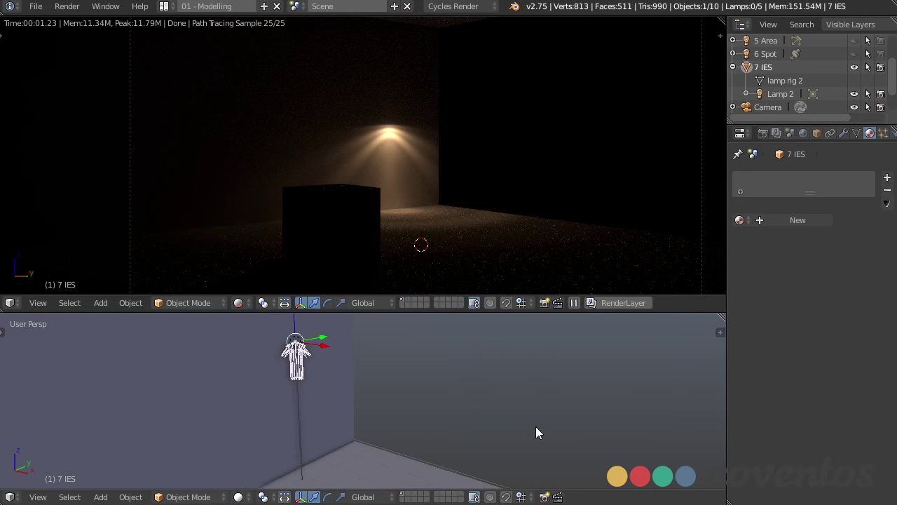
Show the IES lamp's properties, change its colour to pale blue (0.452, 0.682, 1.000) and set the strength multiplier to 500
{"action": "key", "text": "n"}
{"action": "left_click_drag", "start_coordinate": [716, 388], "coordinate": [735, 493]}
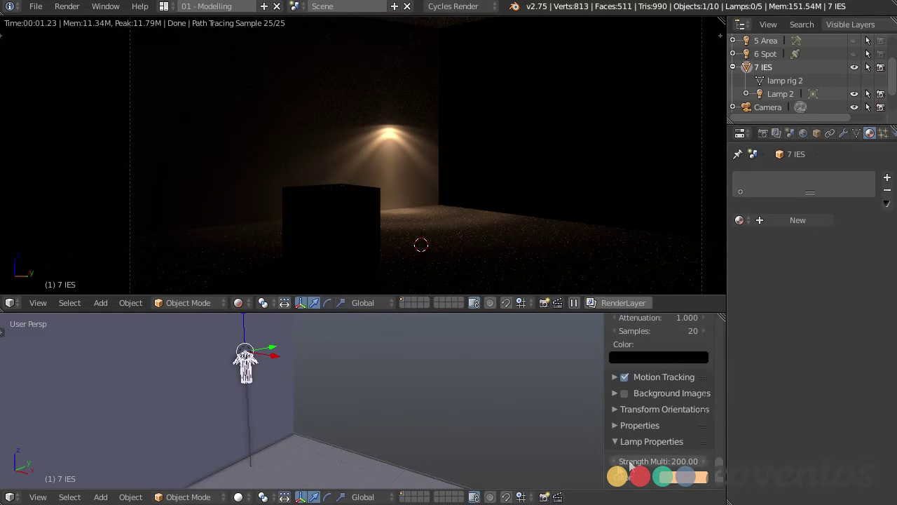
{"action": "left_click_drag", "start_coordinate": [630, 462], "coordinate": [639, 461]}
{"action": "left_click", "coordinate": [683, 477]}
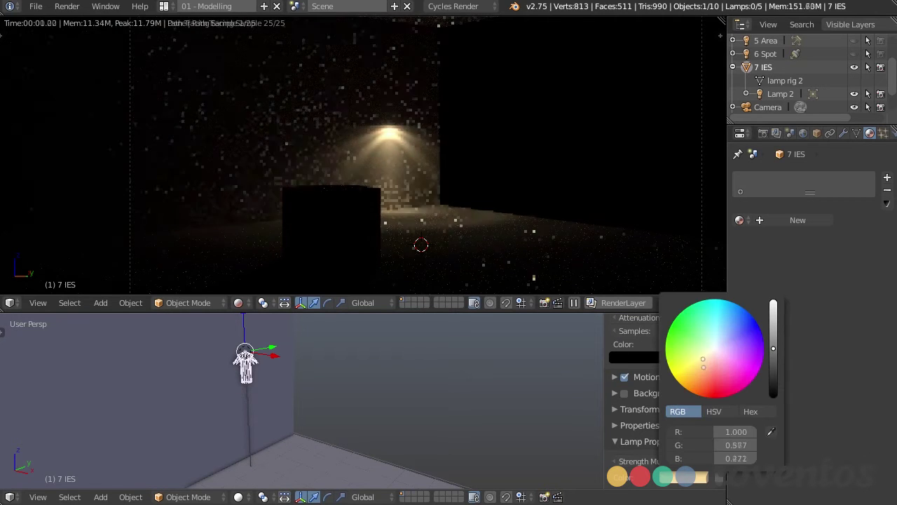
{"action": "left_click", "coordinate": [723, 335]}
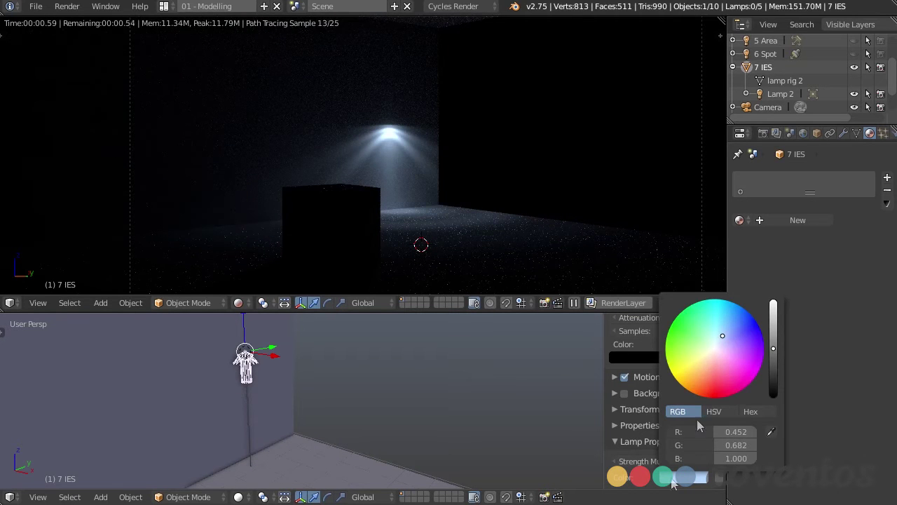
{"action": "left_click", "coordinate": [635, 461]}
{"action": "type", "text": "500"}
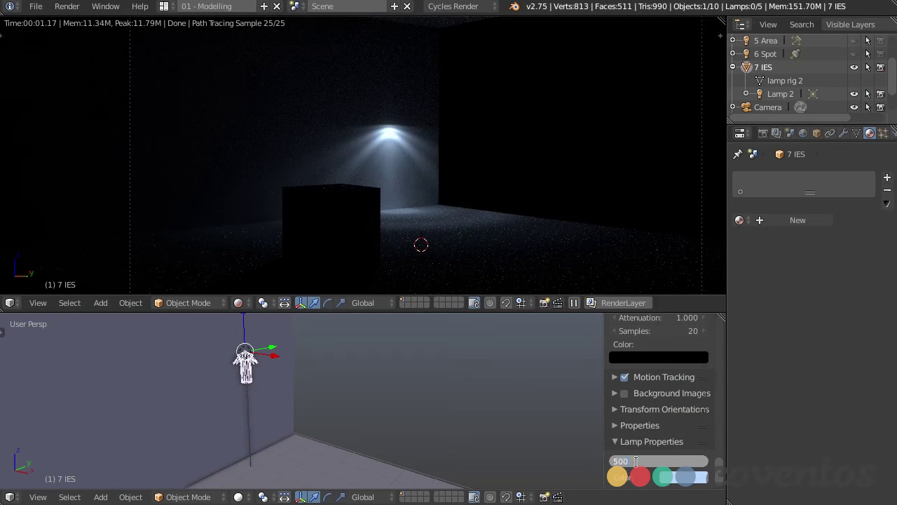
{"action": "key", "text": "Return"}
Move the IES lamp along the X axis, away from the back wall and out into the room
{"action": "key", "text": "g"}
{"action": "key", "text": "x"}
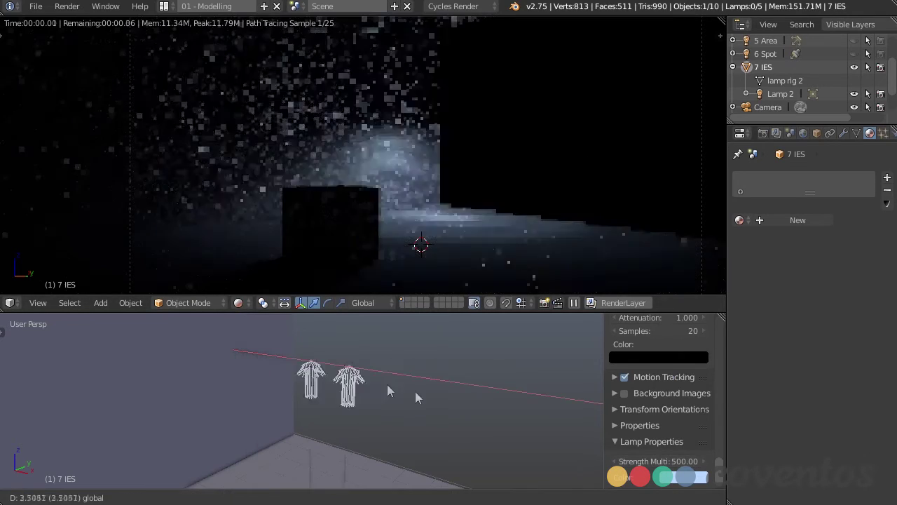
{"action": "left_click", "coordinate": [508, 434]}
Move the IES lamp along the Y axis towards the cube so its light pool reaches it
{"action": "middle_click_drag", "start_coordinate": [507, 433], "coordinate": [393, 481]}
{"action": "scroll", "coordinate": [410, 401], "scroll_direction": "down", "scroll_amount": 4}
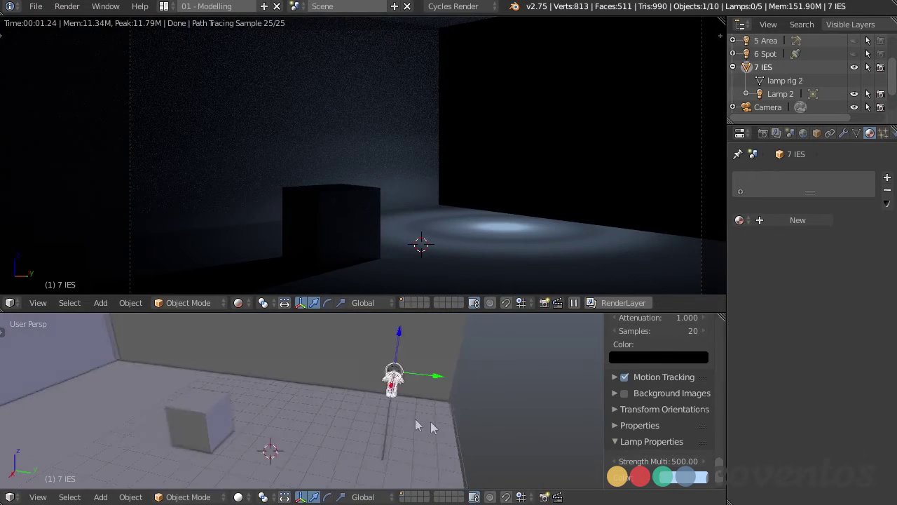
{"action": "middle_click_drag", "start_coordinate": [430, 425], "coordinate": [463, 390]}
{"action": "key", "text": "g"}
{"action": "key", "text": "y"}
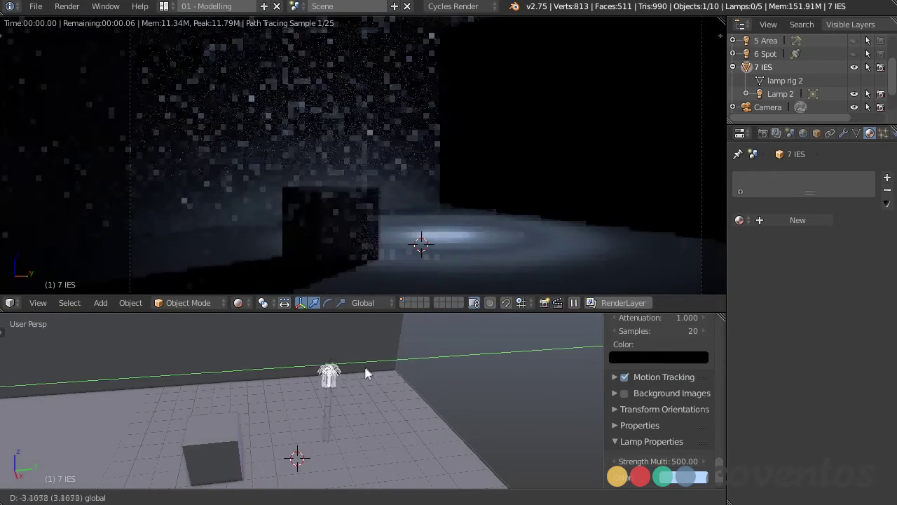
{"action": "left_click", "coordinate": [320, 375]}
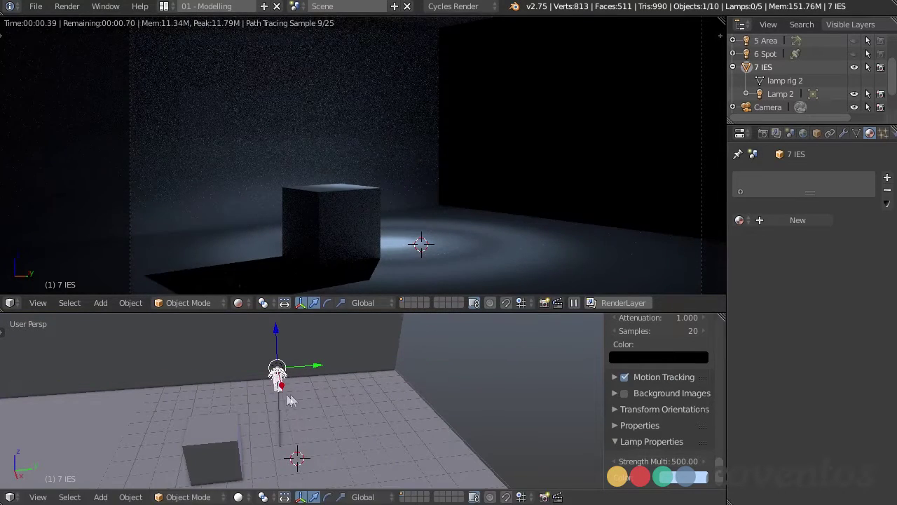
Shift the IES lamp along X towards the back wall and adjust its position along Y
{"action": "key", "text": "g"}
{"action": "key", "text": "x"}
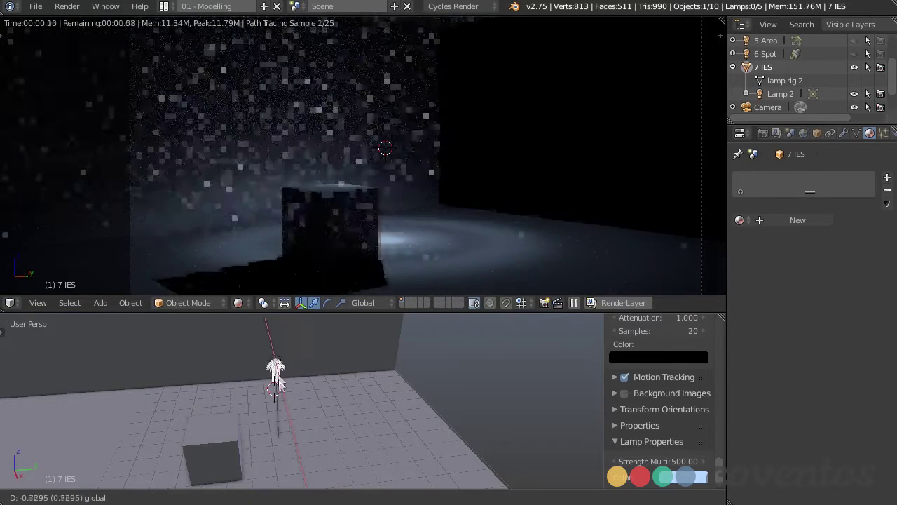
{"action": "key", "text": "y"}
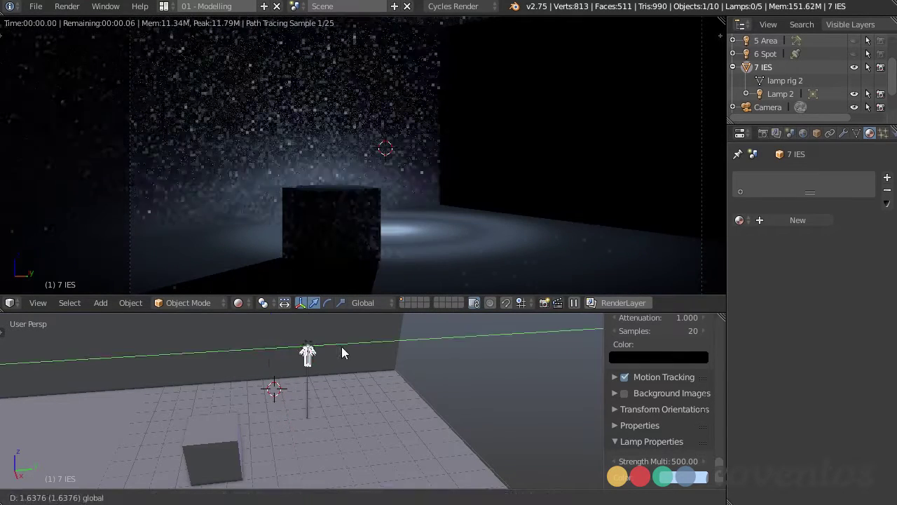
{"action": "left_click", "coordinate": [342, 353]}
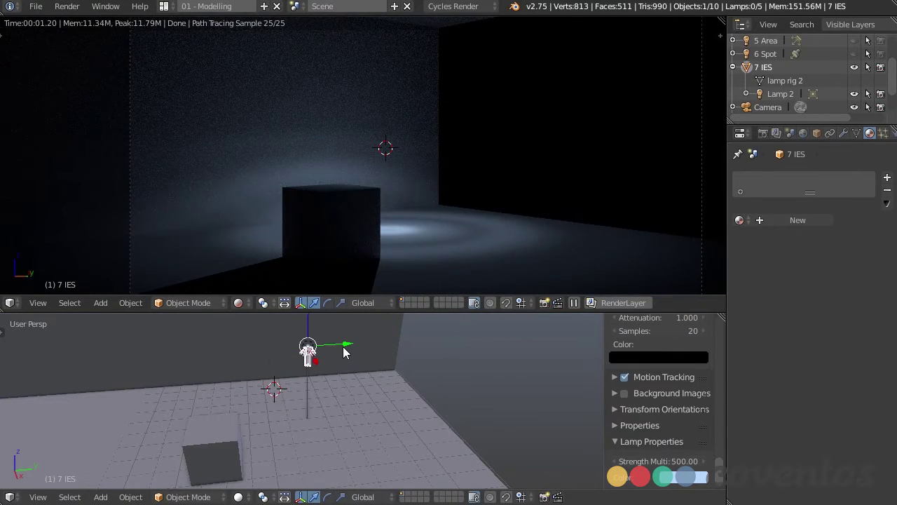
Bring the IES lamp along X close to the back wall behind the cube so its beam pattern falls on the wall
{"action": "middle_click_drag", "start_coordinate": [343, 347], "coordinate": [393, 361]}
{"action": "left_click_drag", "start_coordinate": [327, 360], "coordinate": [276, 341]}
{"action": "left_click", "coordinate": [380, 390]}
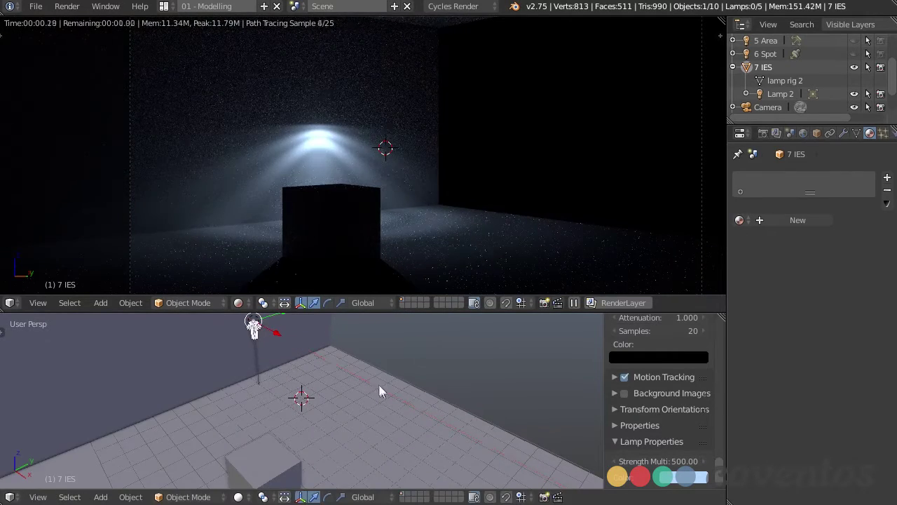
{"action": "middle_click_drag", "start_coordinate": [381, 390], "coordinate": [383, 421]}
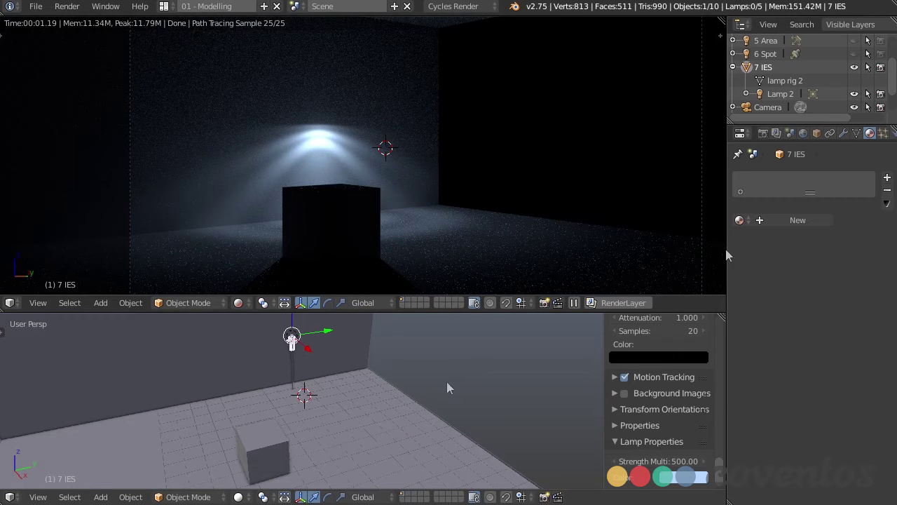
Hide the 7 IES object and its child Lamp 2, and collapse their hierarchy
{"action": "left_click", "coordinate": [853, 68]}
{"action": "left_click", "coordinate": [854, 93]}
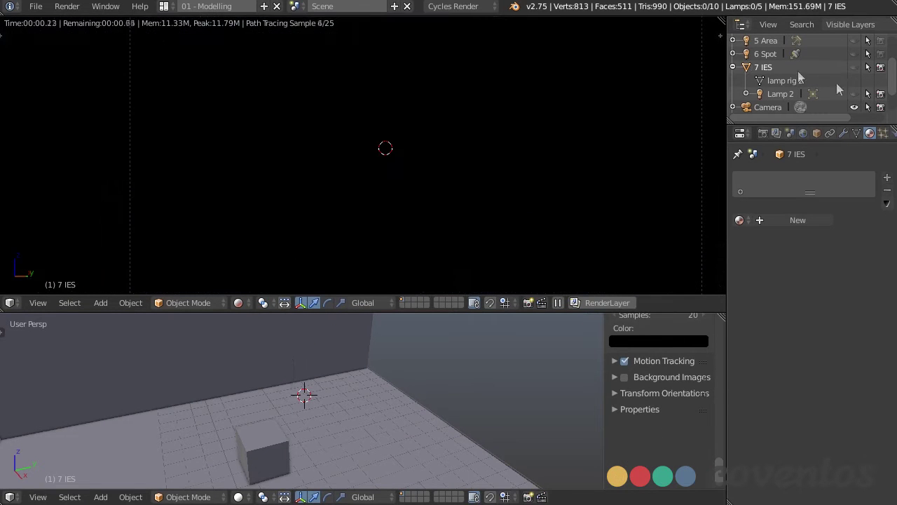
{"action": "left_click", "coordinate": [732, 67]}
Open the World settings, try a background strength of 2.9, and settle on a strength of 1
{"action": "left_click", "coordinate": [803, 133]}
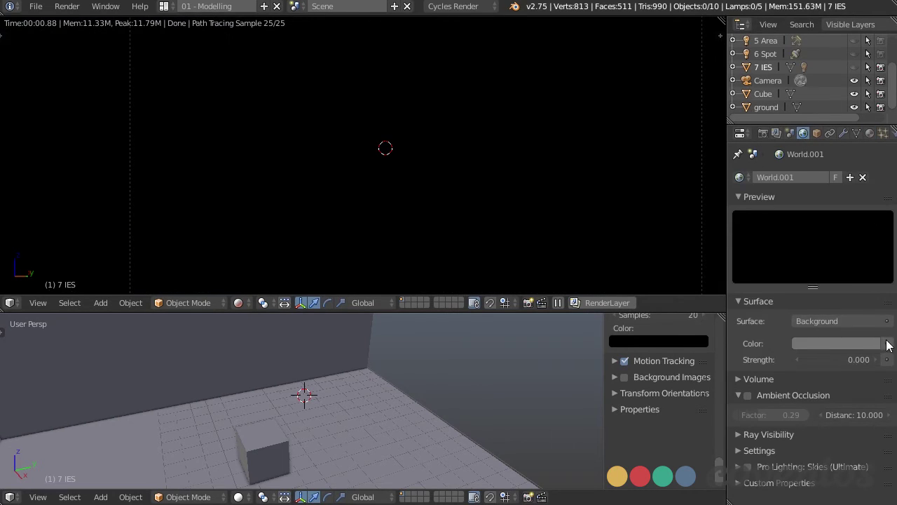
{"action": "left_click", "coordinate": [887, 343]}
{"action": "left_click_drag", "start_coordinate": [830, 359], "coordinate": [894, 359]}
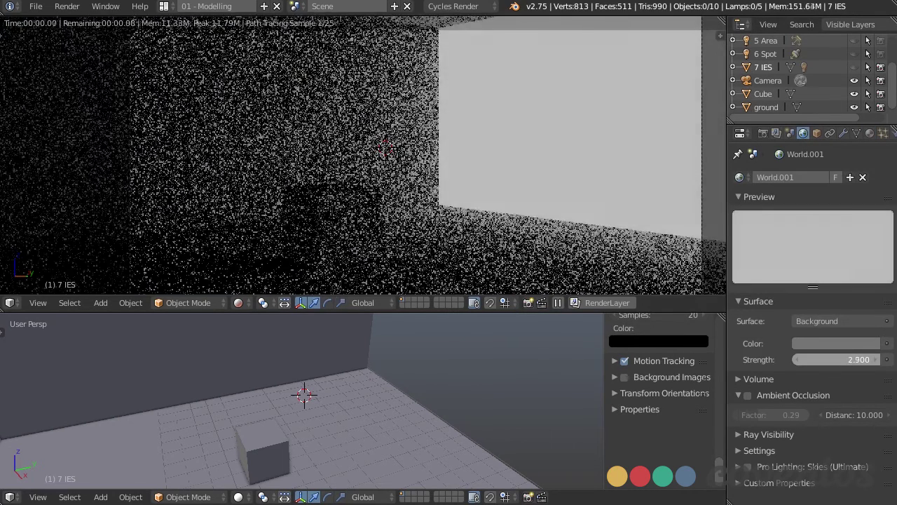
{"action": "left_click", "coordinate": [833, 359]}
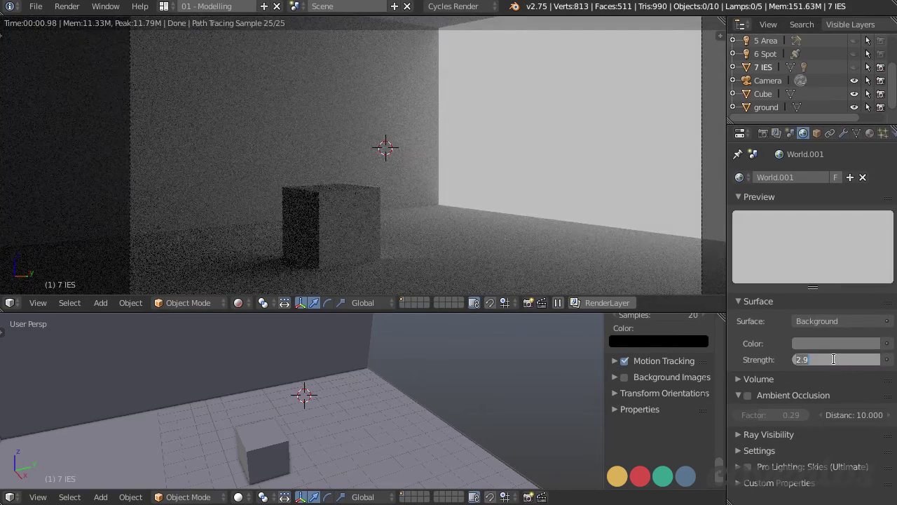
{"action": "type", "text": "1"}
{"action": "key", "text": "Return"}
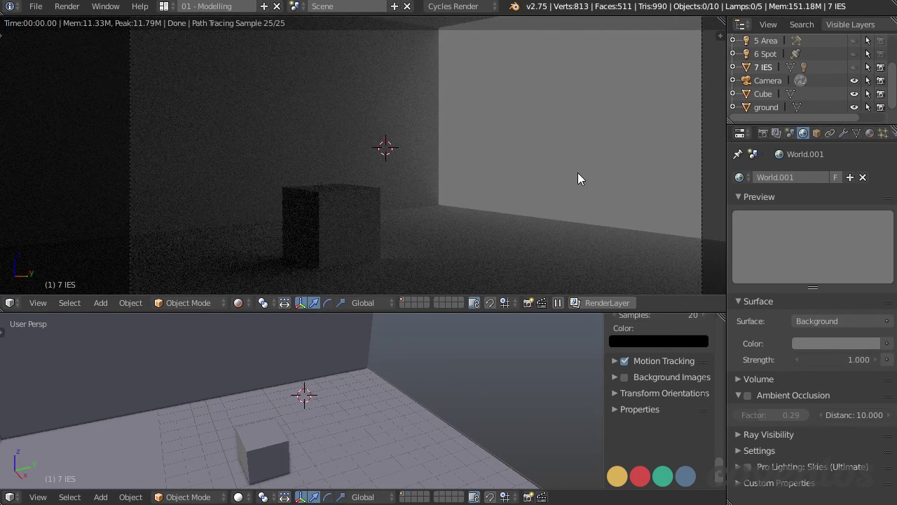
Look around the grey world background and brighten its colour to a lighter grey
{"action": "key", "text": "KP_0"}
{"action": "middle_click_drag", "start_coordinate": [577, 173], "coordinate": [485, 129]}
{"action": "key", "text": "KP_0"}
{"action": "left_click", "coordinate": [838, 343]}
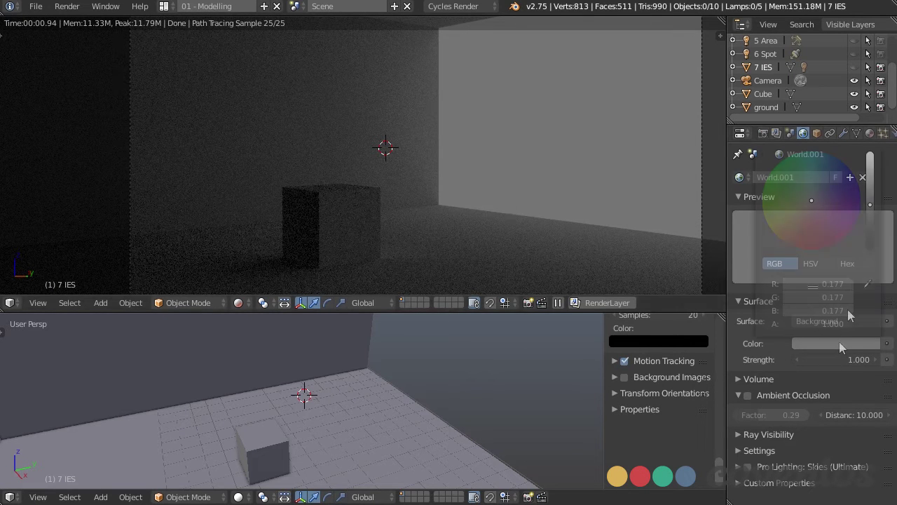
{"action": "left_click_drag", "start_coordinate": [872, 199], "coordinate": [869, 193]}
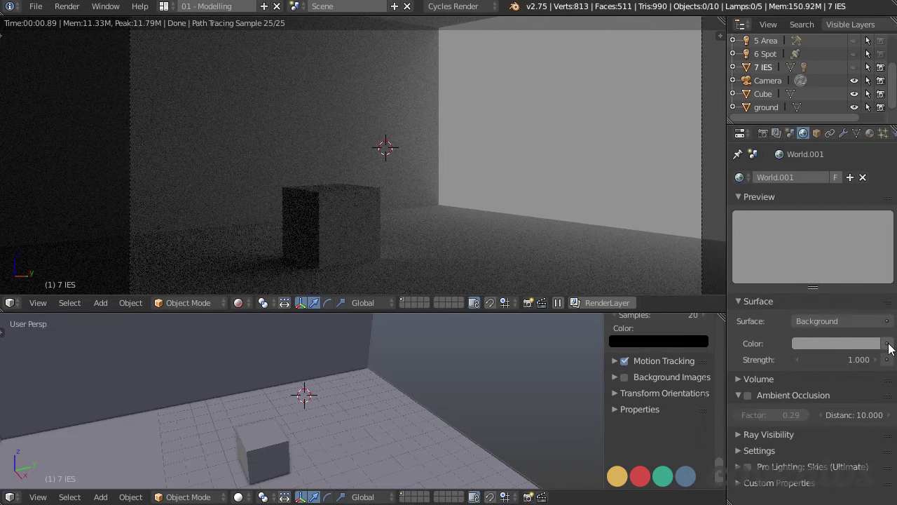
Assign a Sky Texture to the world colour, aim its sun direction low at the horizon, and set the strength to 3.4
{"action": "left_click", "coordinate": [887, 344]}
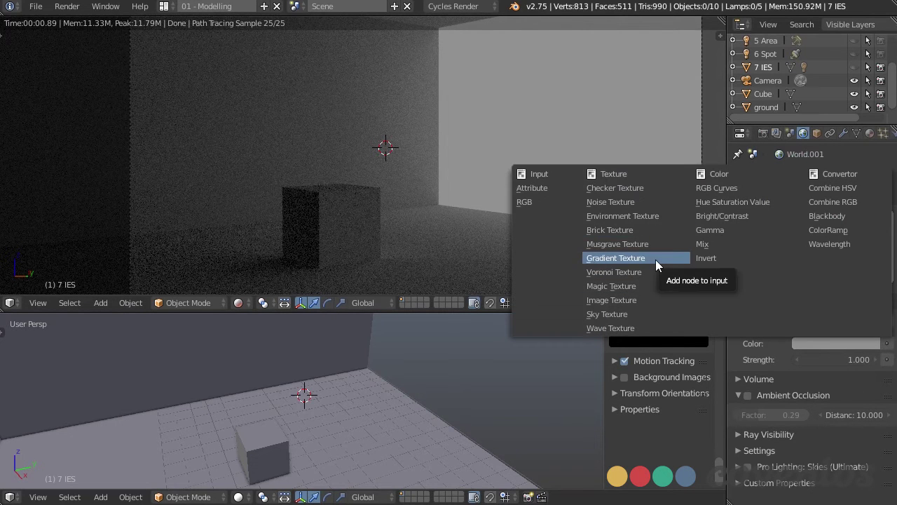
{"action": "left_click", "coordinate": [626, 317]}
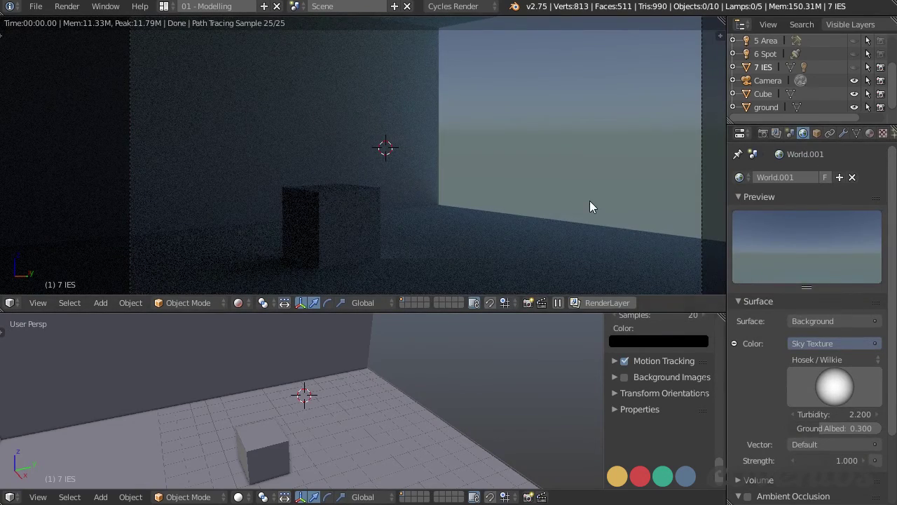
{"action": "left_click_drag", "start_coordinate": [813, 463], "coordinate": [822, 293]}
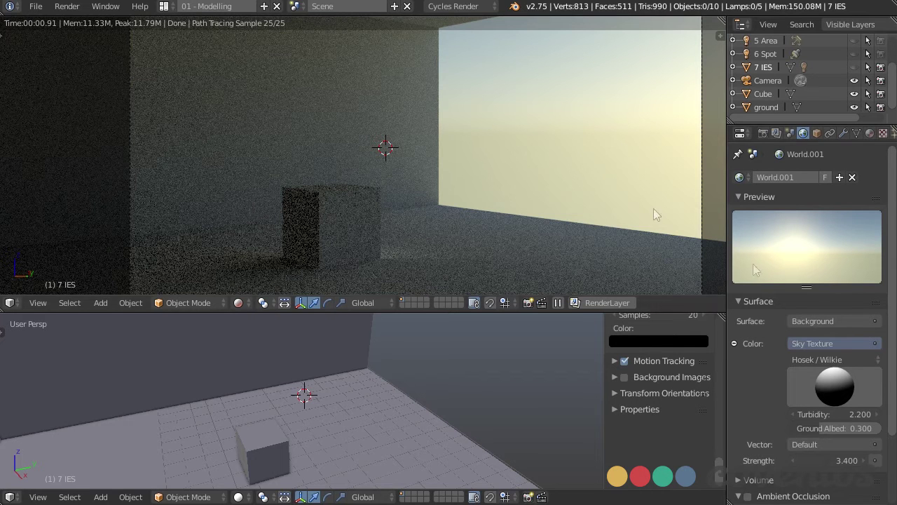
Replace the world's Sky Texture with an Environment Texture using the 014_Half.hdr image
{"action": "left_click", "coordinate": [812, 345]}
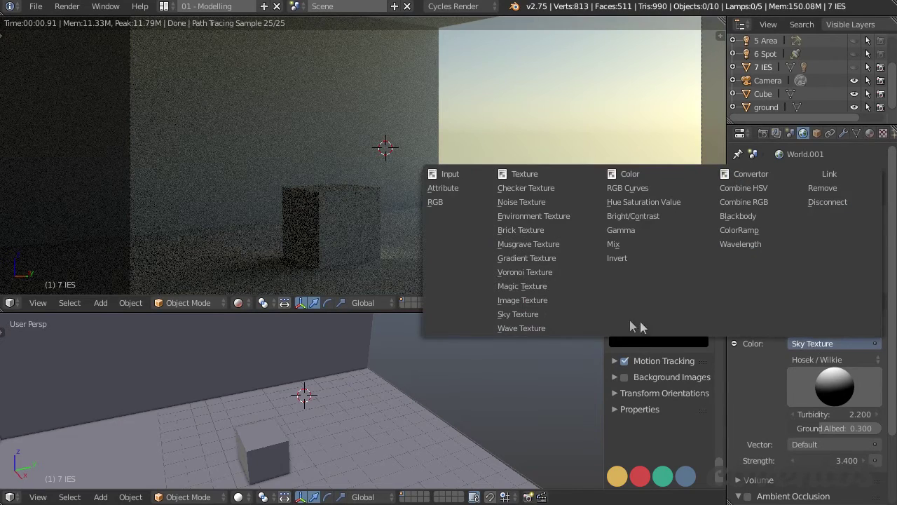
{"action": "left_click", "coordinate": [544, 217]}
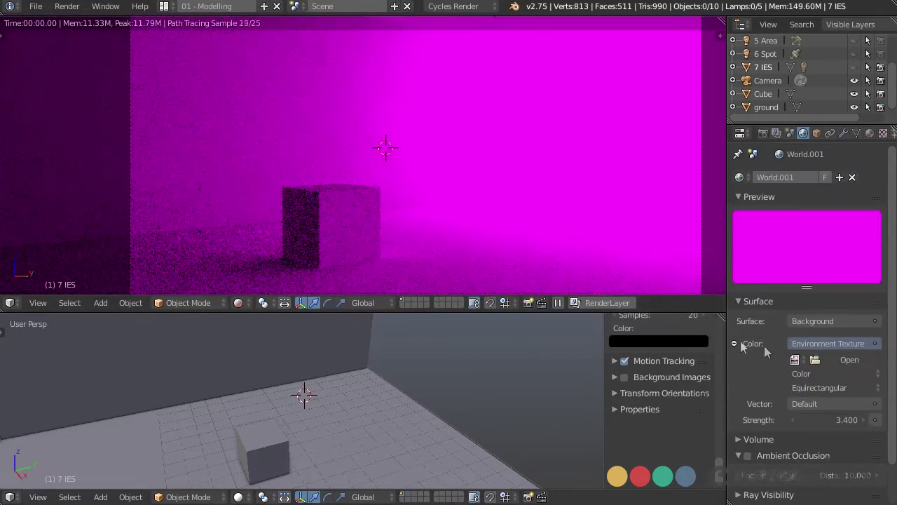
{"action": "left_click", "coordinate": [794, 359]}
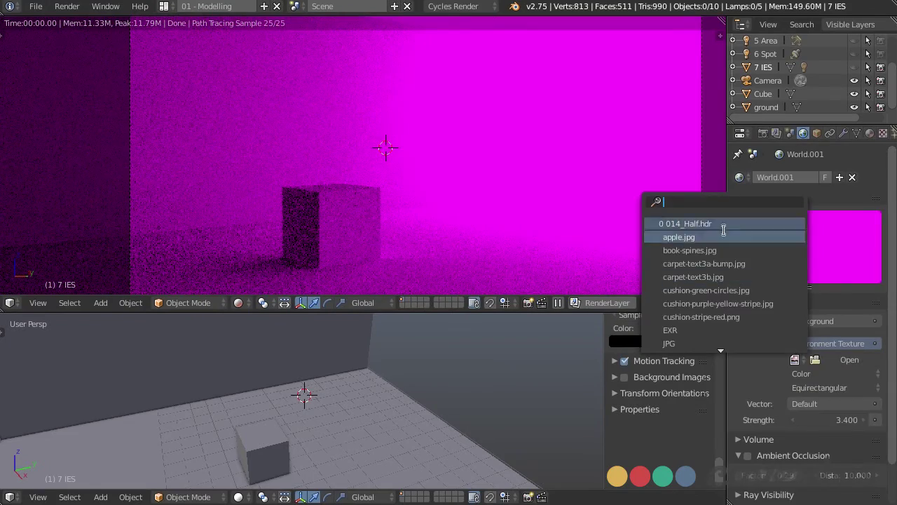
{"action": "left_click", "coordinate": [694, 224]}
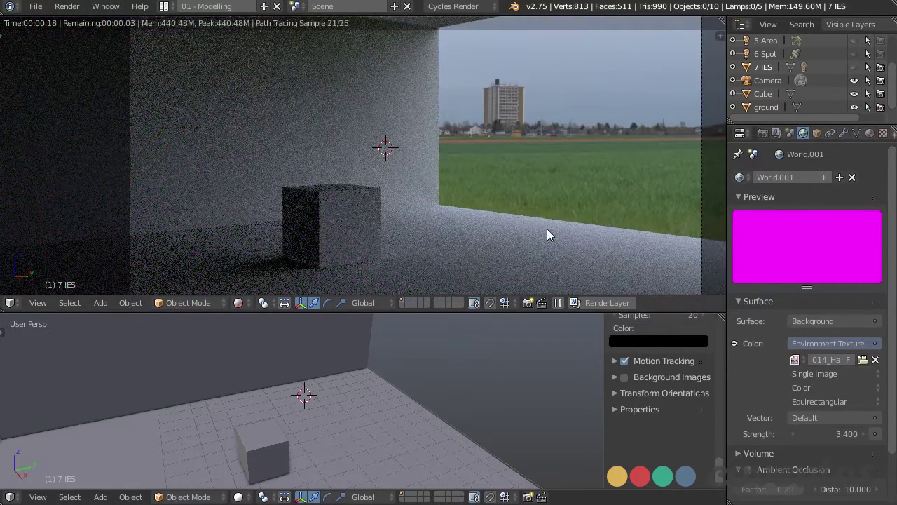
{"action": "middle_click_drag", "start_coordinate": [547, 228], "coordinate": [522, 224], "text": "shift"}
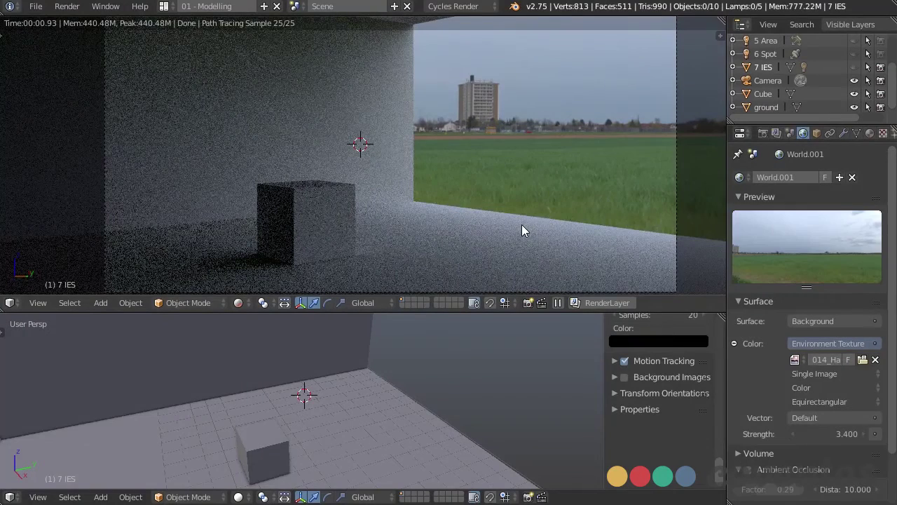
{"action": "middle_click_drag", "start_coordinate": [521, 231], "coordinate": [588, 141]}
{"action": "key", "text": "KP_0"}
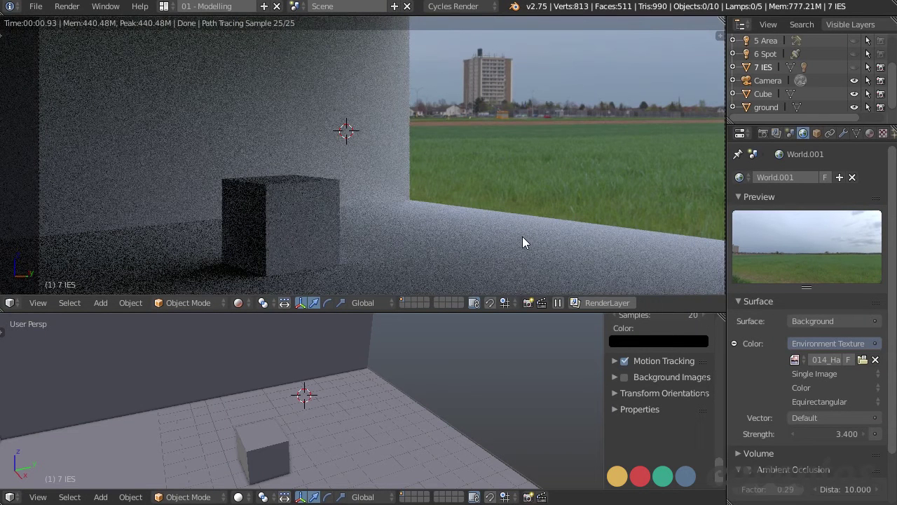
Enable the world's Ambient Occlusion, raise its factor to 1.00, and inspect the shading around the cube
{"action": "left_click", "coordinate": [740, 301]}
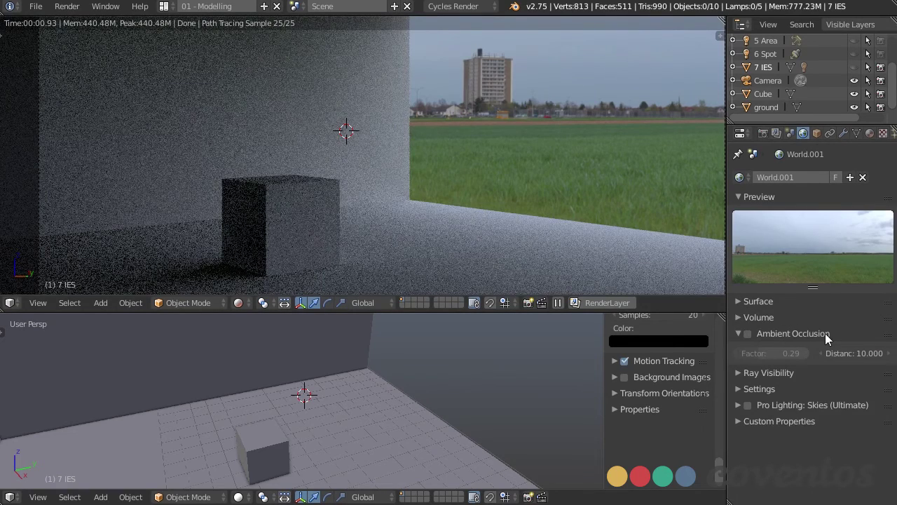
{"action": "left_click", "coordinate": [748, 334]}
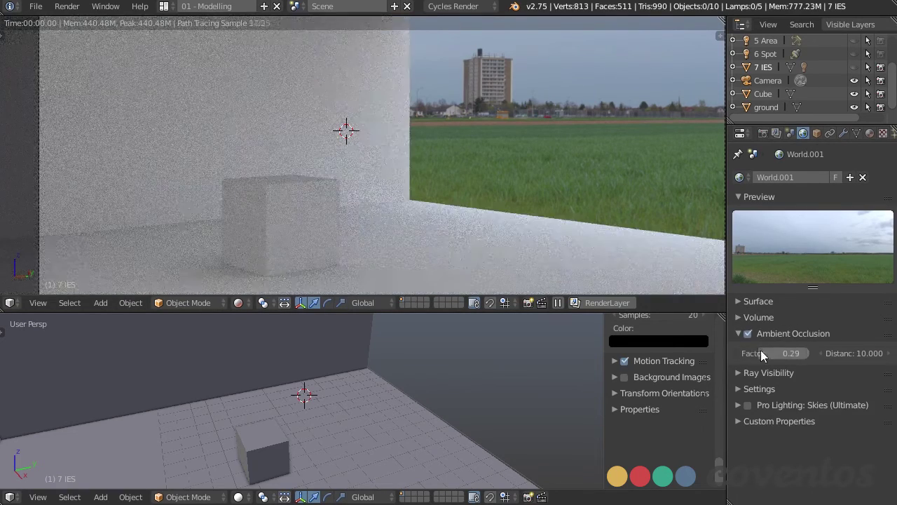
{"action": "left_click_drag", "start_coordinate": [770, 352], "coordinate": [812, 352]}
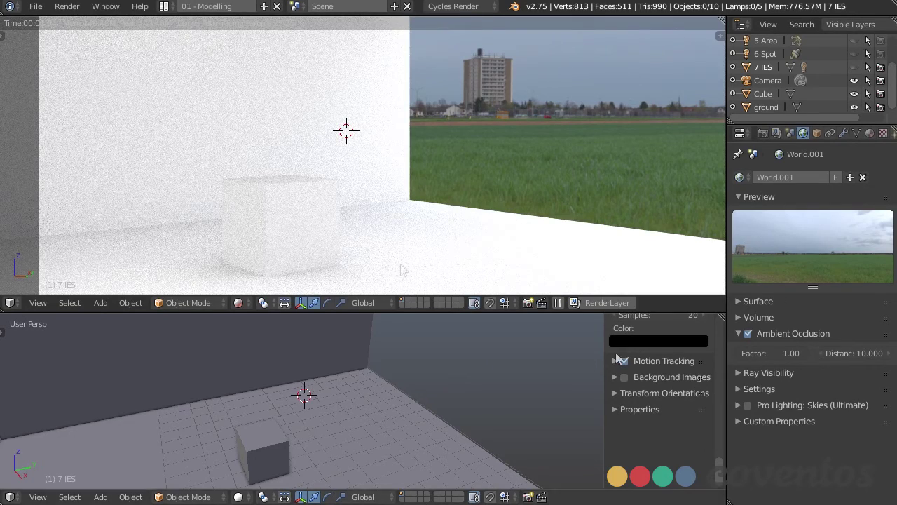
{"action": "middle_click_drag", "start_coordinate": [334, 222], "coordinate": [382, 157], "text": "shift"}
{"action": "scroll", "coordinate": [393, 68], "scroll_direction": "up", "scroll_amount": 3}
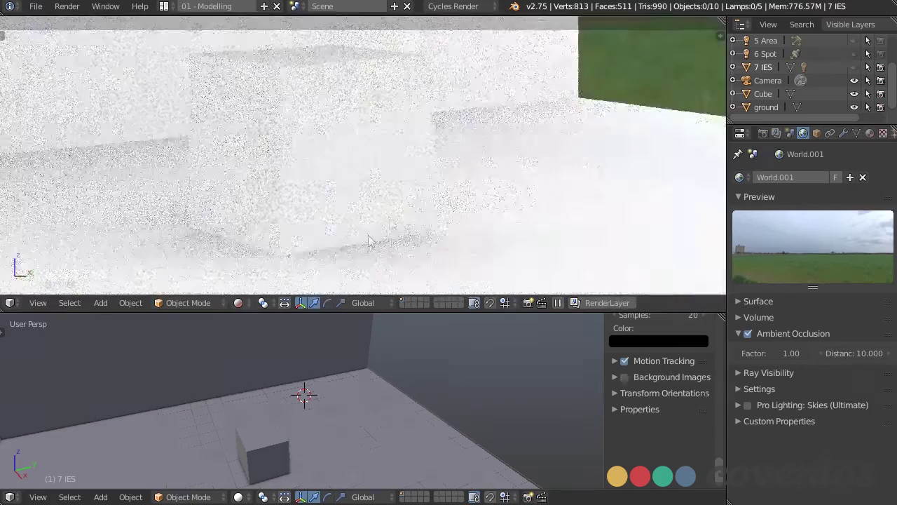
Restrict the preview render to a border around the cube's base and lower the Ambient Occlusion factor to 0.03
{"action": "left_click_drag", "start_coordinate": [496, 280], "coordinate": [551, 280]}
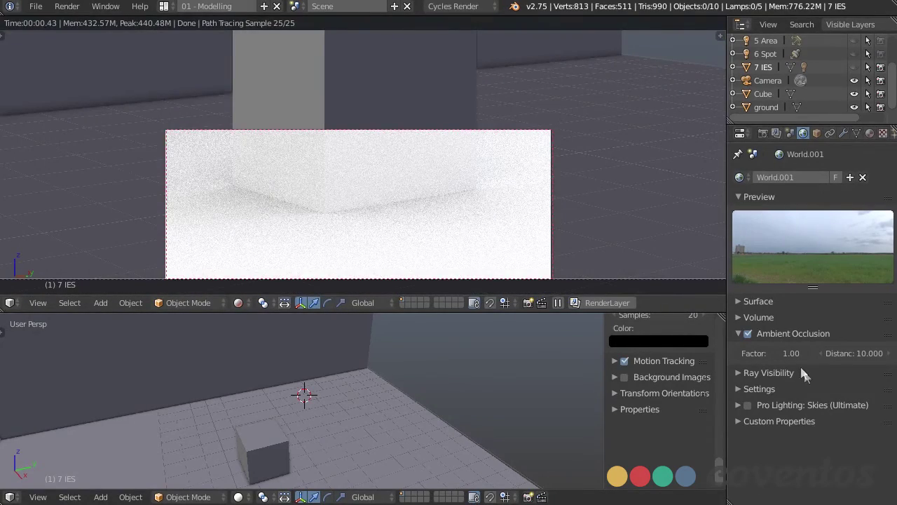
{"action": "left_click_drag", "start_coordinate": [799, 353], "coordinate": [743, 353]}
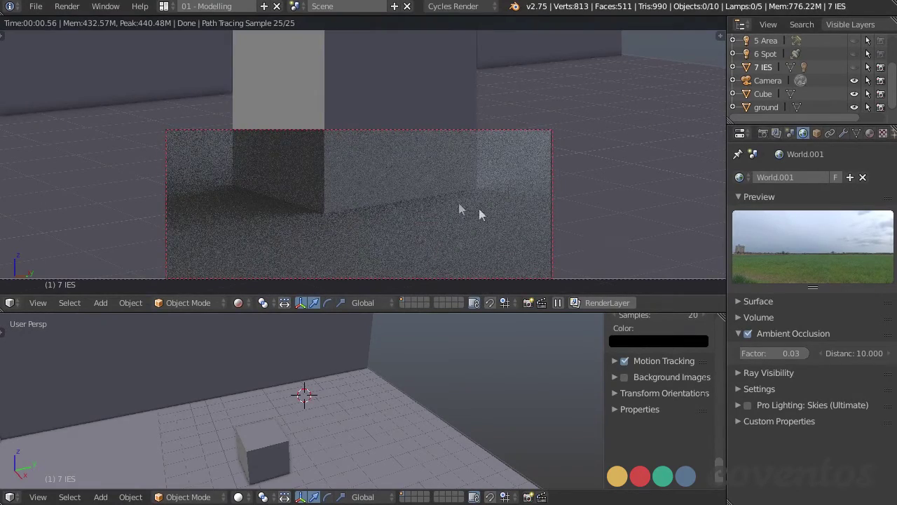
Clear the small render border and view the cube, walls and background field together in the preview
{"action": "scroll", "coordinate": [480, 204], "scroll_direction": "down", "scroll_amount": 3}
{"action": "key", "text": "ctrl+b"}
{"action": "left_click_drag", "start_coordinate": [73, 134], "coordinate": [119, 150]}
{"action": "middle_click_drag", "start_coordinate": [502, 70], "coordinate": [402, 167], "text": "shift"}
{"action": "scroll", "coordinate": [428, 157], "scroll_direction": "down", "scroll_amount": 1}
{"action": "scroll", "coordinate": [403, 166], "scroll_direction": "down", "scroll_amount": 1}
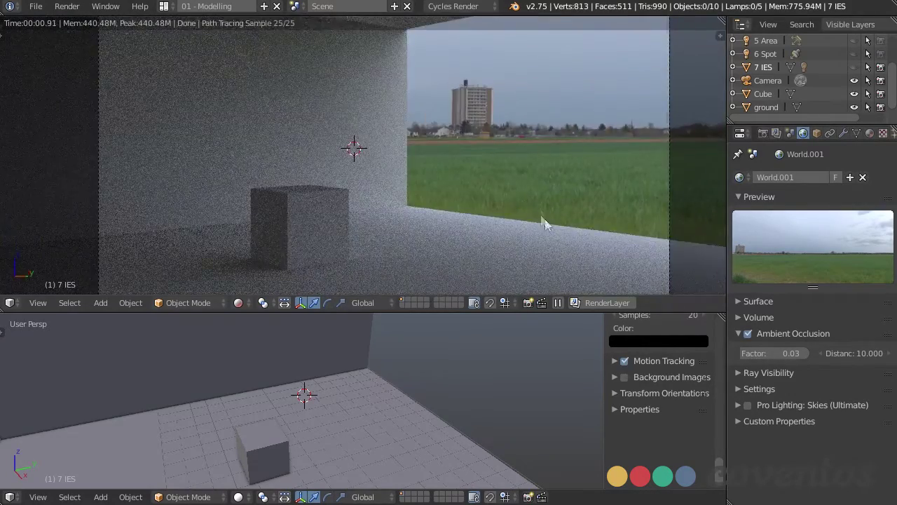
{"action": "middle_click_drag", "start_coordinate": [540, 217], "coordinate": [535, 215]}
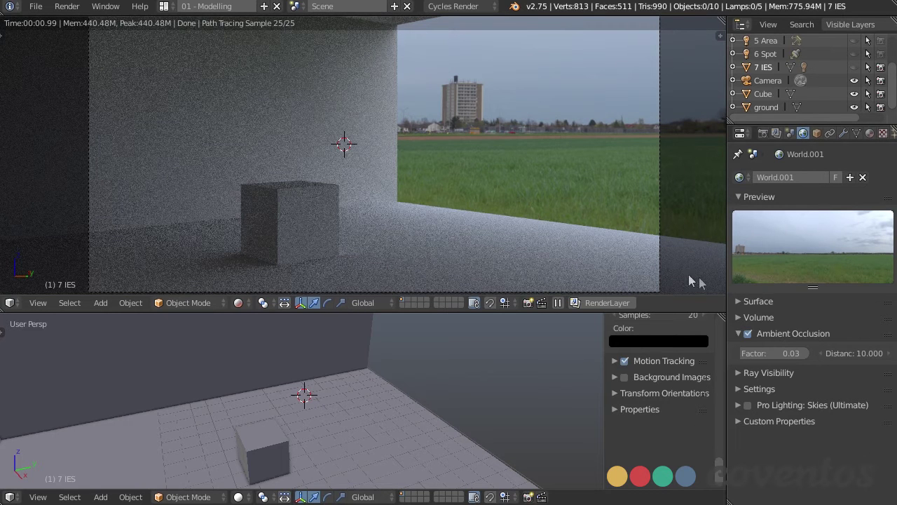
Remove the Environment Texture from the world colour and set the background strength to 0
{"action": "left_click", "coordinate": [750, 316]}
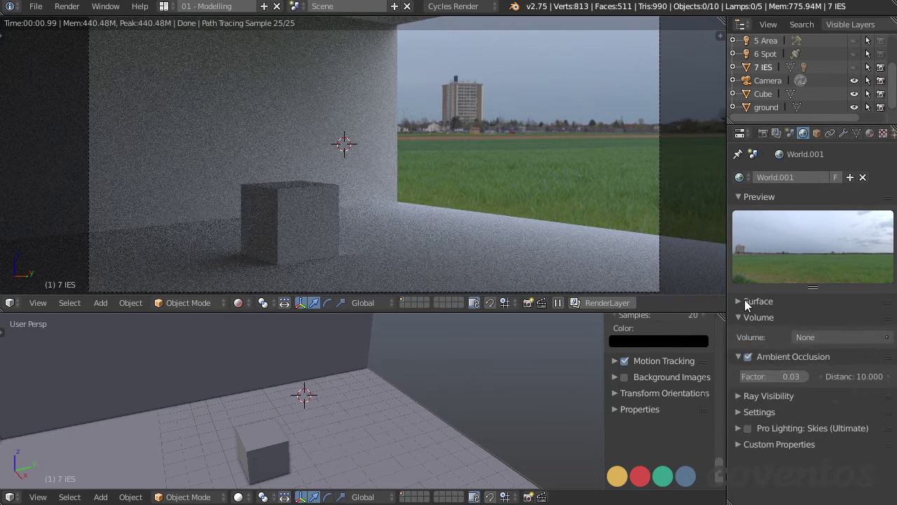
{"action": "left_click", "coordinate": [744, 300]}
{"action": "left_click", "coordinate": [873, 359]}
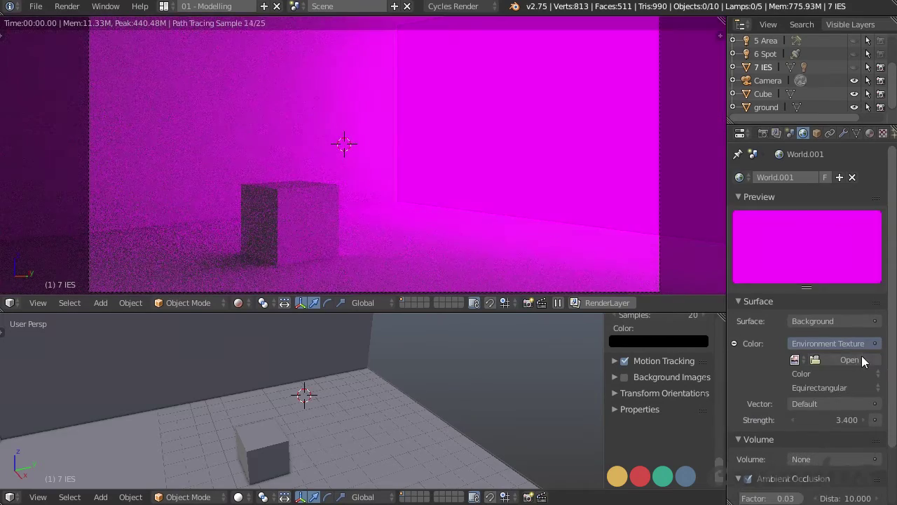
{"action": "left_click", "coordinate": [837, 343]}
{"action": "left_click", "coordinate": [829, 202]}
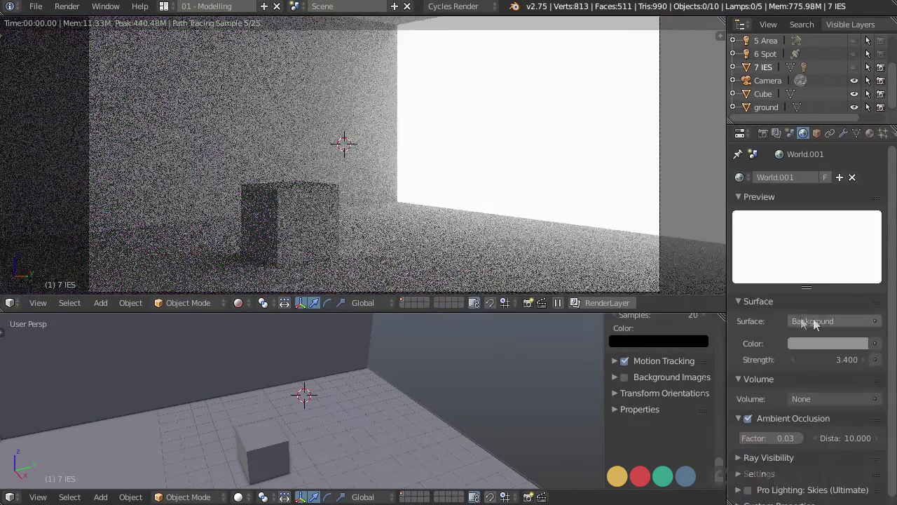
{"action": "left_click_drag", "start_coordinate": [861, 361], "coordinate": [820, 362]}
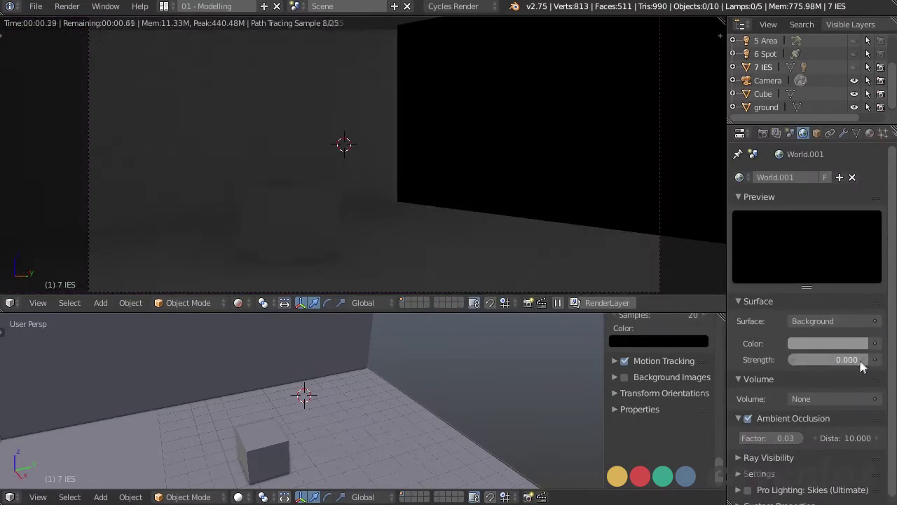
Set the Ambient Occlusion factor to 0.20 and collapse the world's surface, volume and occlusion settings
{"action": "left_click_drag", "start_coordinate": [747, 439], "coordinate": [758, 438]}
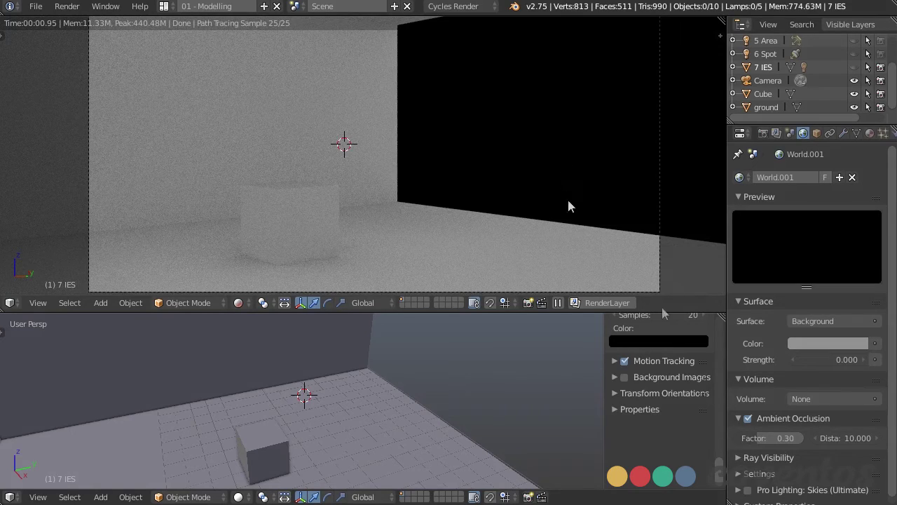
{"action": "left_click_drag", "start_coordinate": [786, 437], "coordinate": [762, 437]}
{"action": "left_click", "coordinate": [738, 417]}
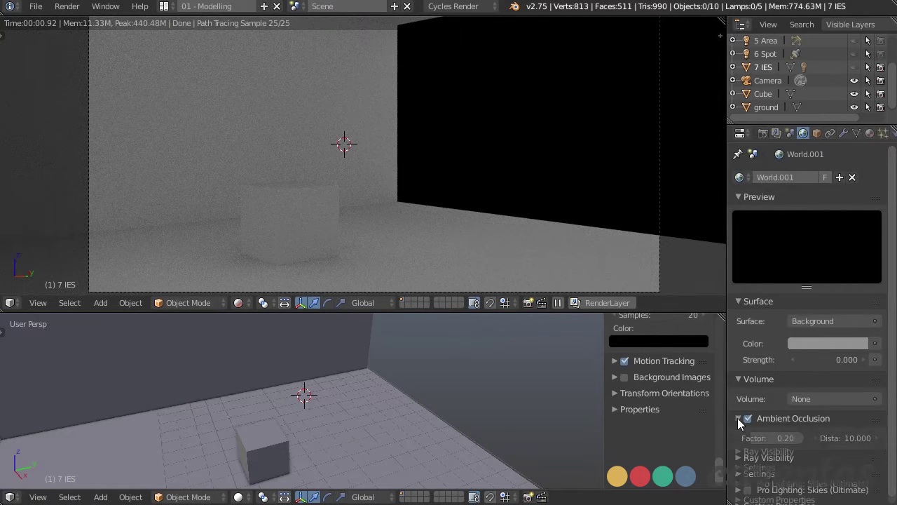
{"action": "left_click", "coordinate": [738, 379]}
{"action": "left_click", "coordinate": [744, 301]}
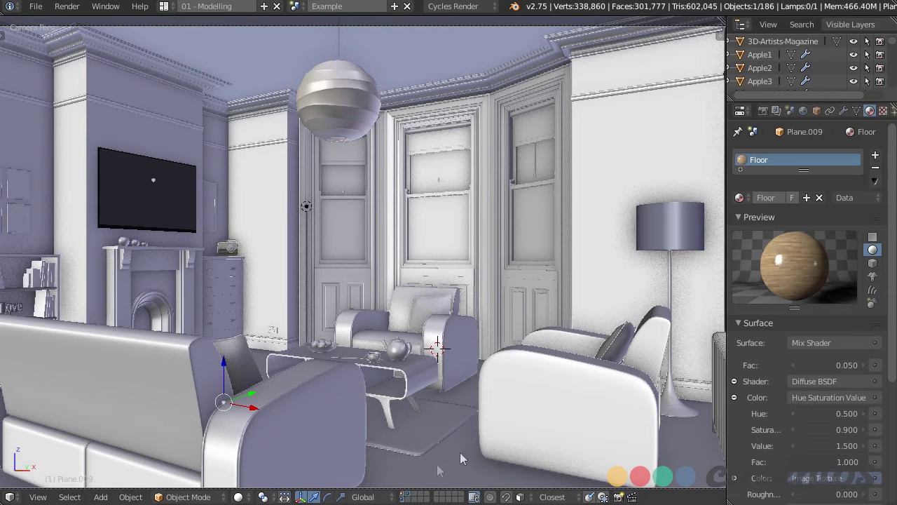
View the living room's layers one at a time, from room and large furniture to props and point lamp, then all together
{"action": "left_click", "coordinate": [404, 495]}
{"action": "middle_click_drag", "start_coordinate": [432, 358], "coordinate": [452, 321], "text": "shift"}
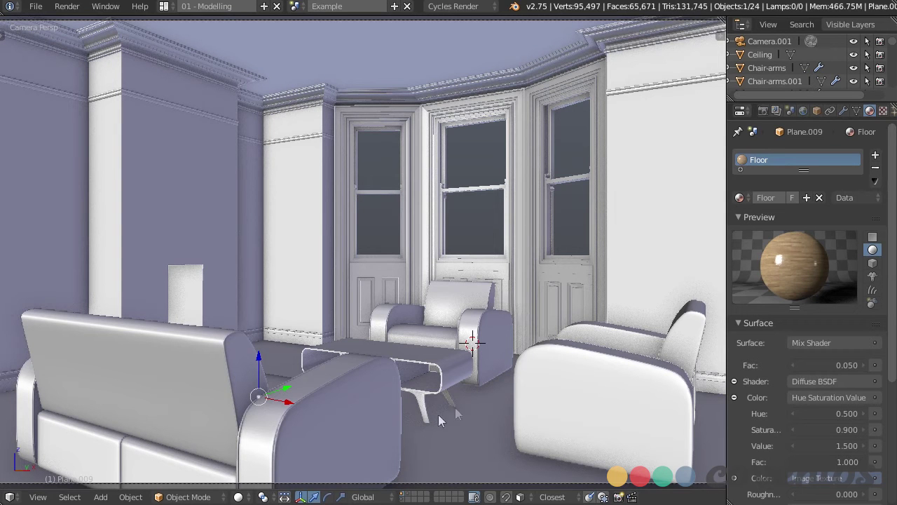
{"action": "mouse_move", "coordinate": [486, 394]}
{"action": "middle_mouse_down"}
{"action": "mouse_move", "coordinate": [497, 396]}
{"action": "mouse_move", "coordinate": [475, 397]}
{"action": "middle_mouse_up"}
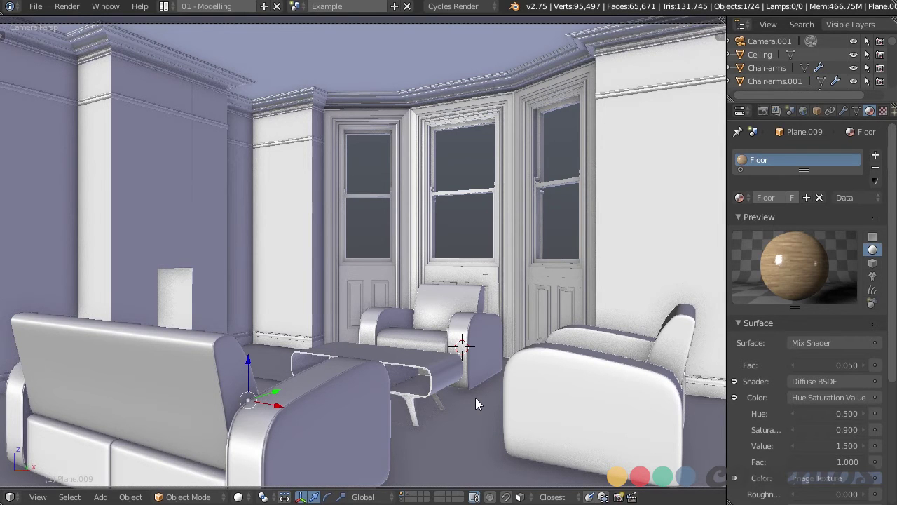
{"action": "left_click", "coordinate": [409, 494]}
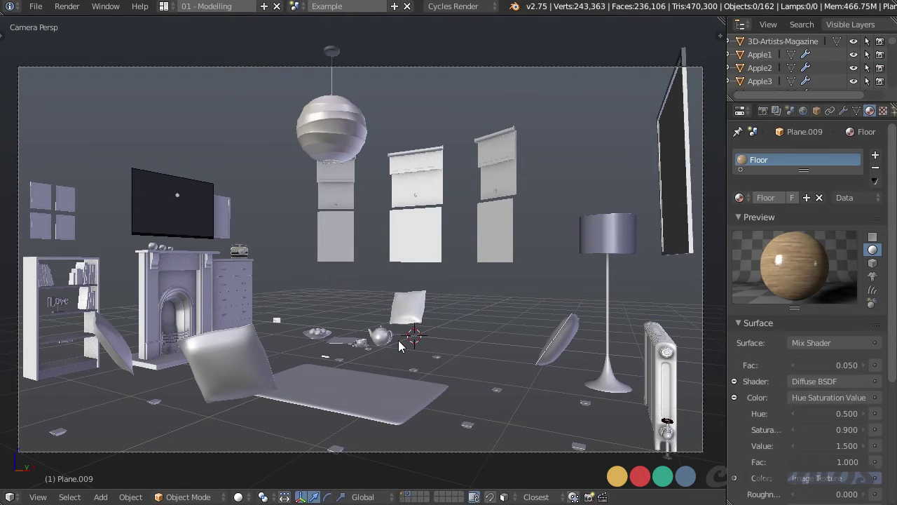
{"action": "left_click", "coordinate": [404, 498]}
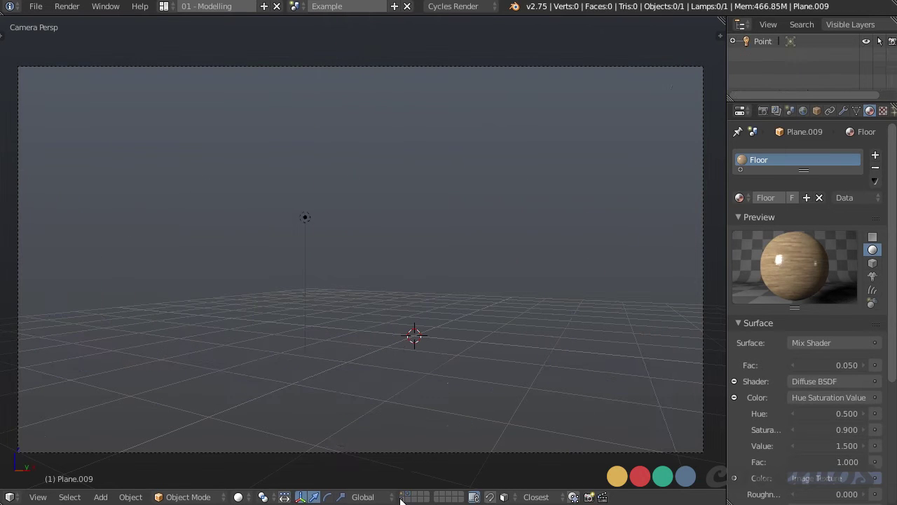
{"action": "scroll", "coordinate": [332, 255], "scroll_direction": "up", "scroll_amount": 1}
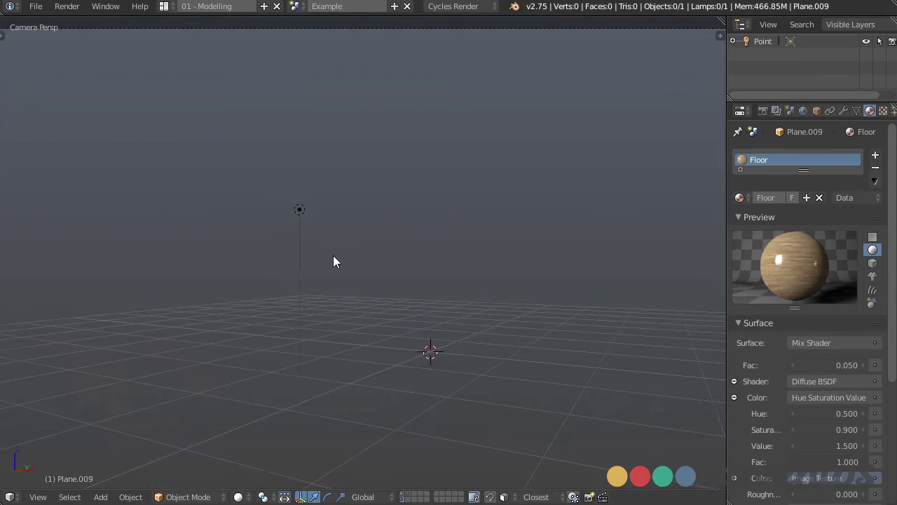
{"action": "middle_click_drag", "start_coordinate": [332, 255], "coordinate": [356, 254], "text": "shift"}
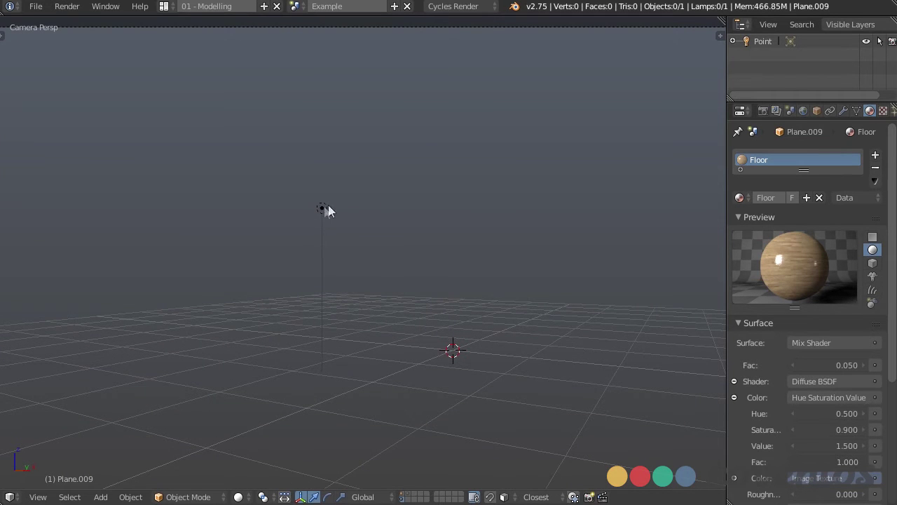
{"action": "left_click", "coordinate": [404, 494]}
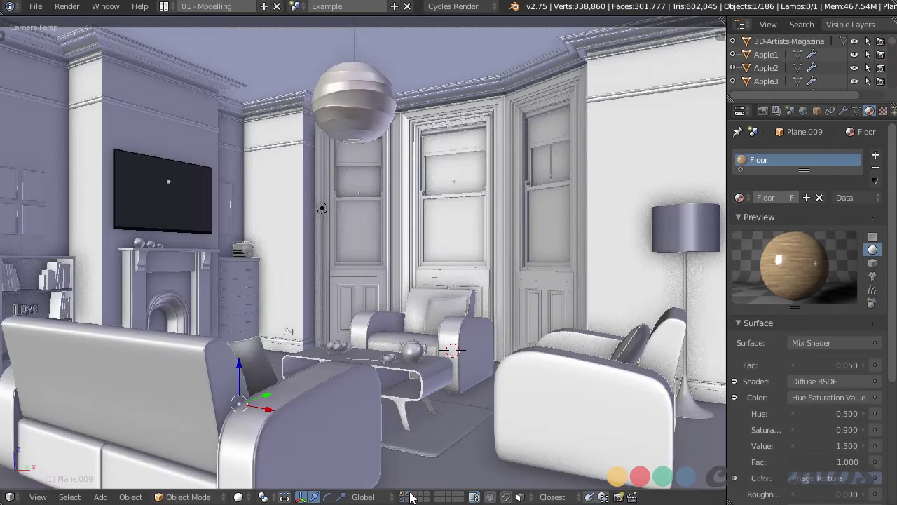
{"action": "middle_click_drag", "start_coordinate": [424, 274], "coordinate": [431, 272], "text": "shift"}
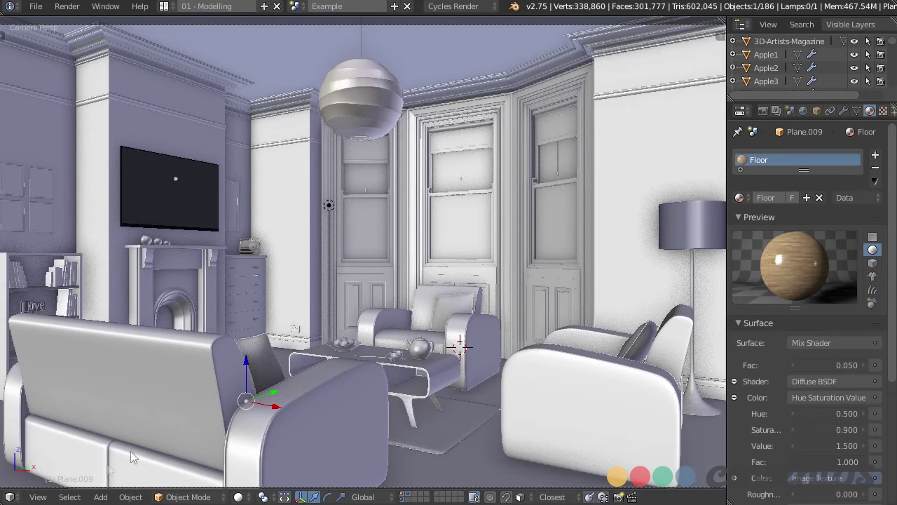
Split the 3D view into two side-by-side views, set one to Rendered shading, and make the solid view the wider one
{"action": "left_click_drag", "start_coordinate": [4, 500], "coordinate": [442, 456]}
{"action": "left_click", "coordinate": [237, 497]}
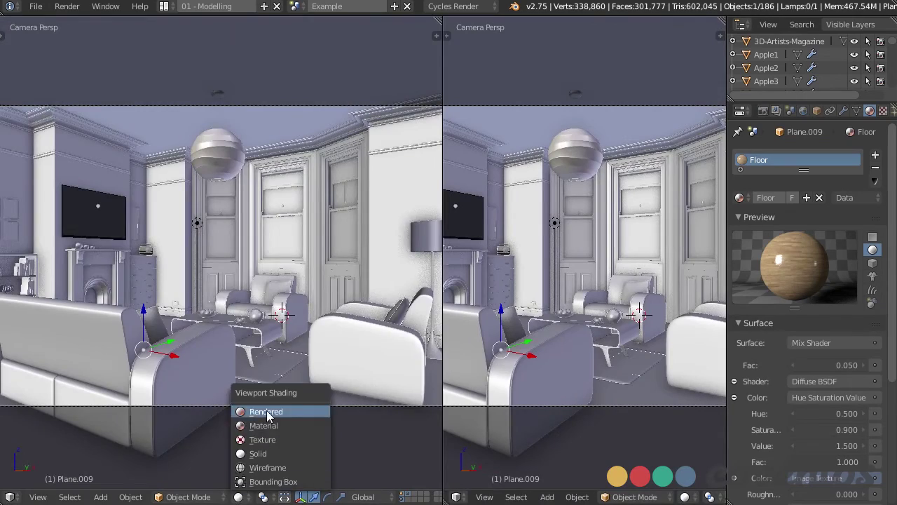
{"action": "left_click", "coordinate": [267, 411]}
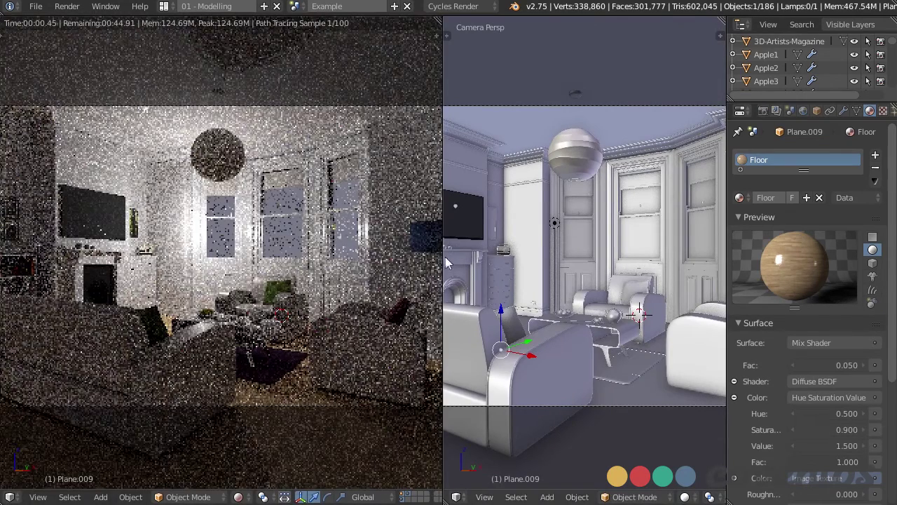
{"action": "left_click_drag", "start_coordinate": [443, 265], "coordinate": [356, 269]}
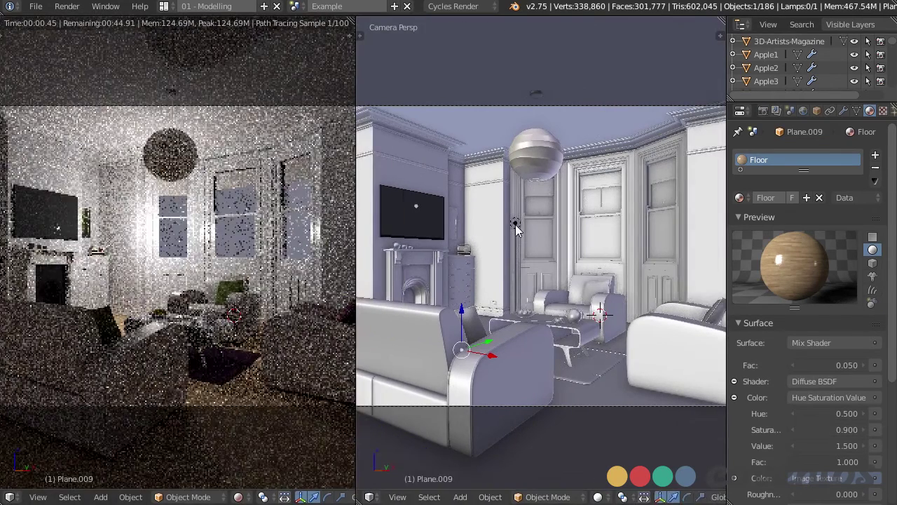
Select the point lamp and enable Backface Culling in the solid view to see into the room from outside
{"action": "right_click", "coordinate": [515, 224]}
{"action": "middle_click_drag", "start_coordinate": [515, 223], "coordinate": [580, 298]}
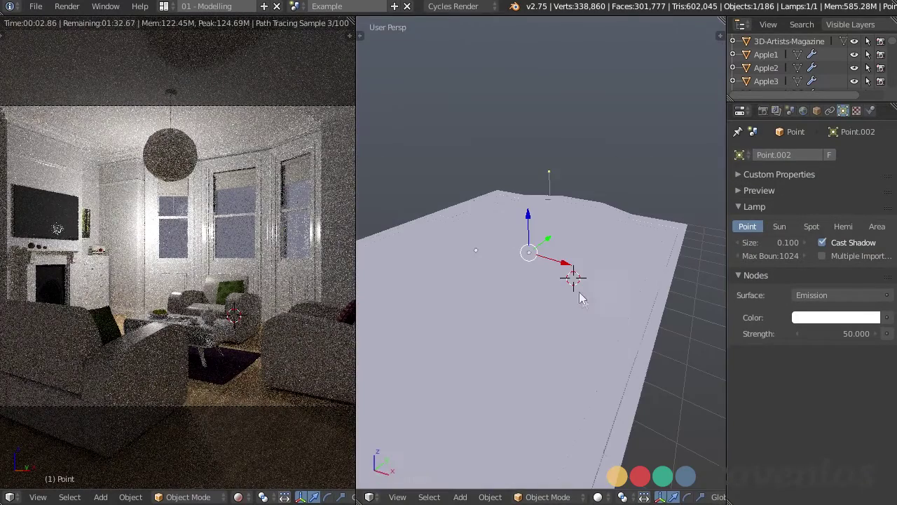
{"action": "middle_click_drag", "start_coordinate": [605, 369], "coordinate": [582, 280]}
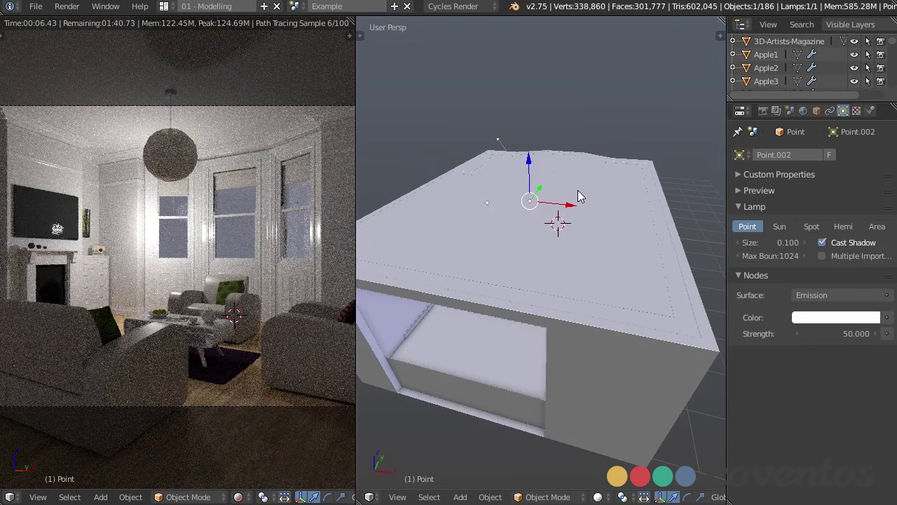
{"action": "key", "text": "n"}
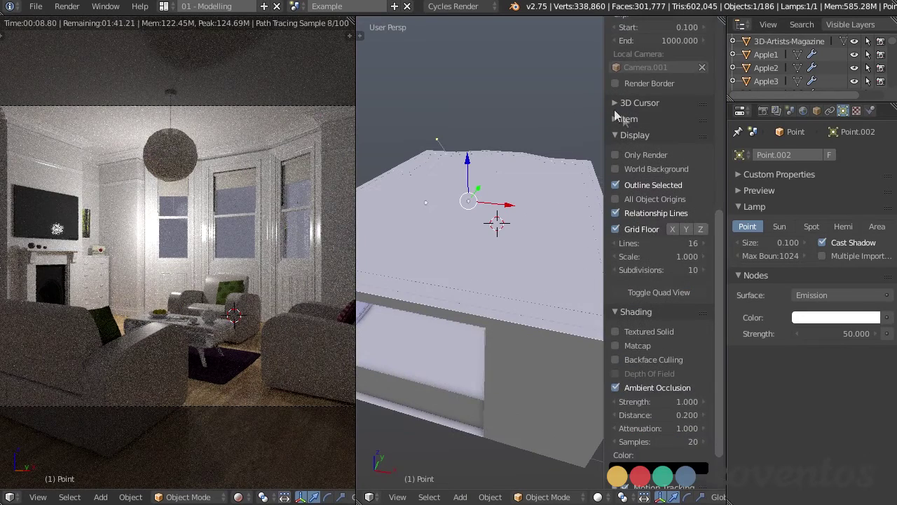
{"action": "left_click", "coordinate": [622, 360]}
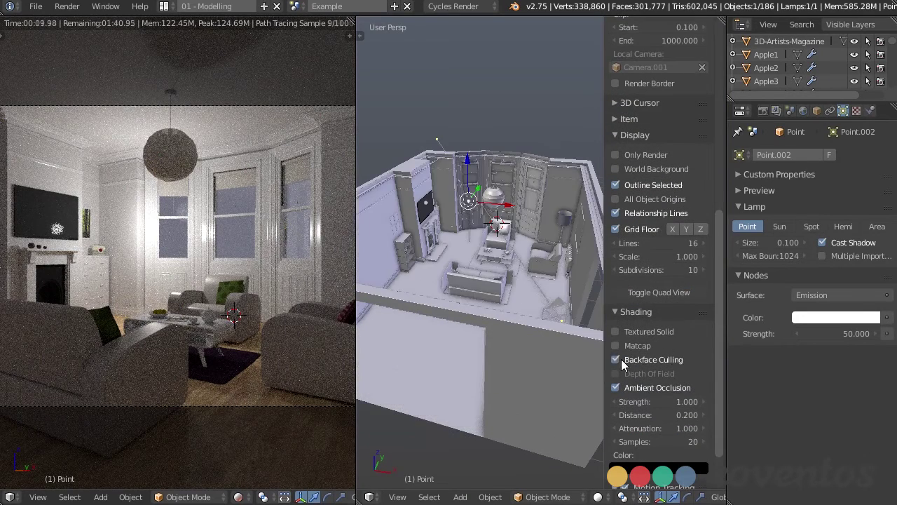
{"action": "key", "text": "n"}
{"action": "middle_click_drag", "start_coordinate": [617, 281], "coordinate": [592, 285]}
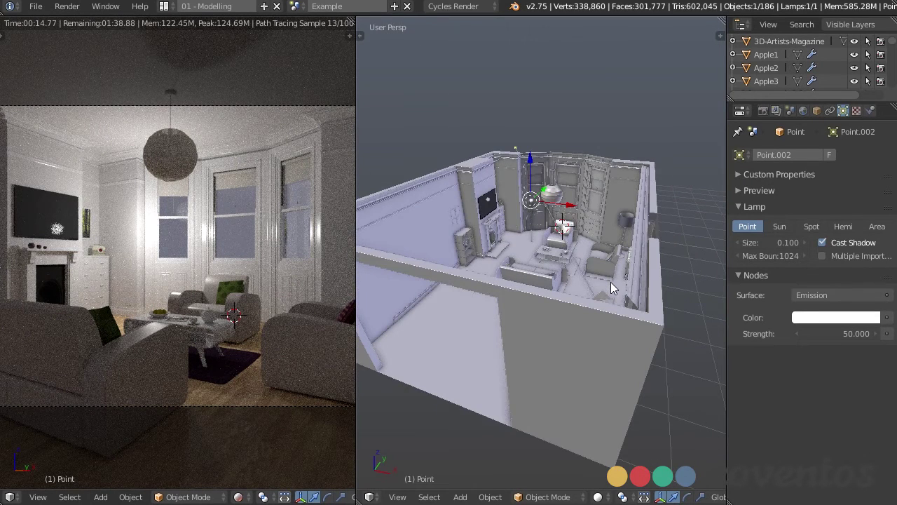
Examine the living room's layout and the point lamp's position from several angles, inside and above
{"action": "middle_click_drag", "start_coordinate": [611, 282], "coordinate": [635, 210]}
{"action": "scroll", "coordinate": [578, 179], "scroll_direction": "up", "scroll_amount": 6}
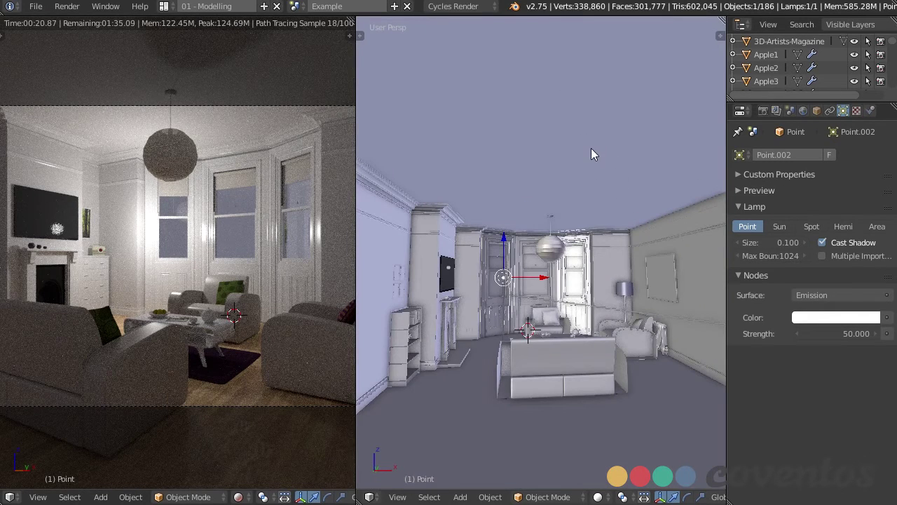
{"action": "middle_click_drag", "start_coordinate": [590, 148], "coordinate": [600, 285]}
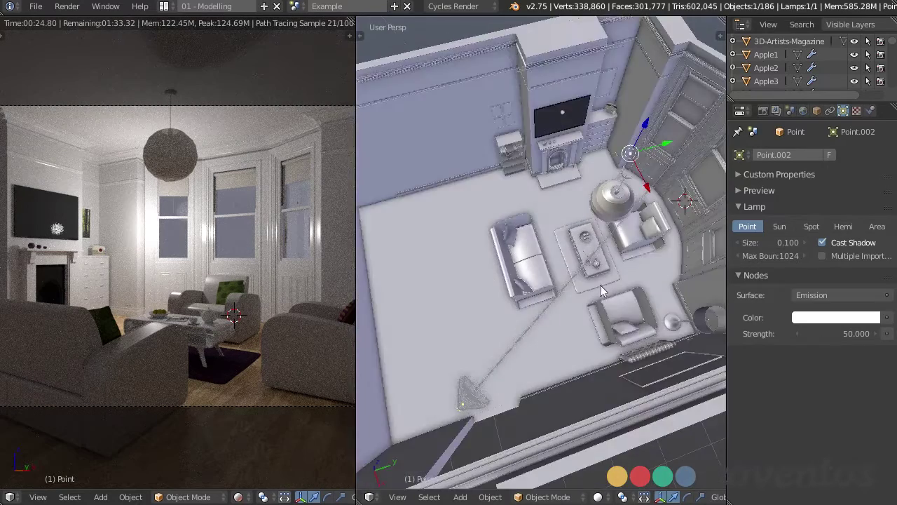
{"action": "scroll", "coordinate": [593, 374], "scroll_direction": "down", "scroll_amount": 3}
{"action": "middle_click_drag", "start_coordinate": [592, 374], "coordinate": [684, 301]}
{"action": "scroll", "coordinate": [587, 371], "scroll_direction": "up", "scroll_amount": 4}
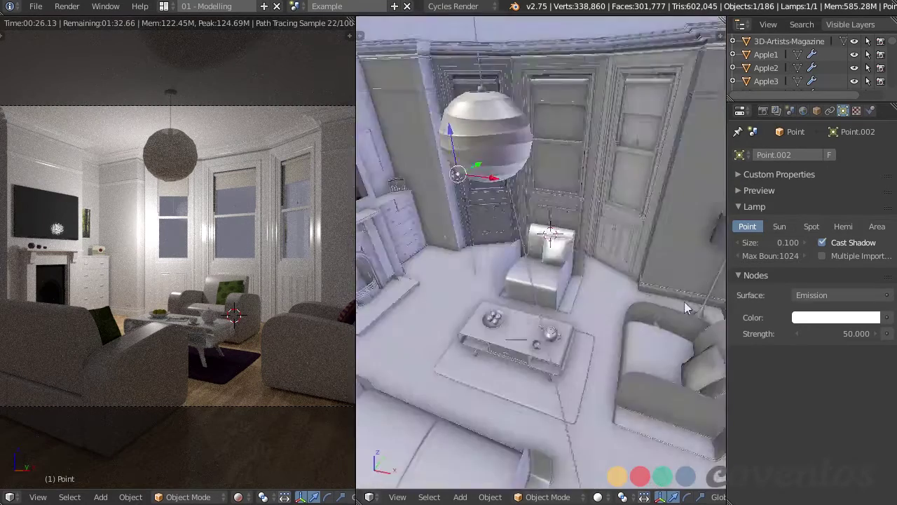
{"action": "scroll", "coordinate": [598, 360], "scroll_direction": "down", "scroll_amount": 7}
{"action": "middle_click_drag", "start_coordinate": [595, 344], "coordinate": [587, 256]}
{"action": "middle_click_drag", "start_coordinate": [529, 217], "coordinate": [485, 324]}
{"action": "scroll", "coordinate": [490, 319], "scroll_direction": "up", "scroll_amount": 4}
{"action": "middle_click_drag", "start_coordinate": [537, 228], "coordinate": [566, 281], "text": "shift"}
{"action": "middle_click_drag", "start_coordinate": [588, 361], "coordinate": [578, 321]}
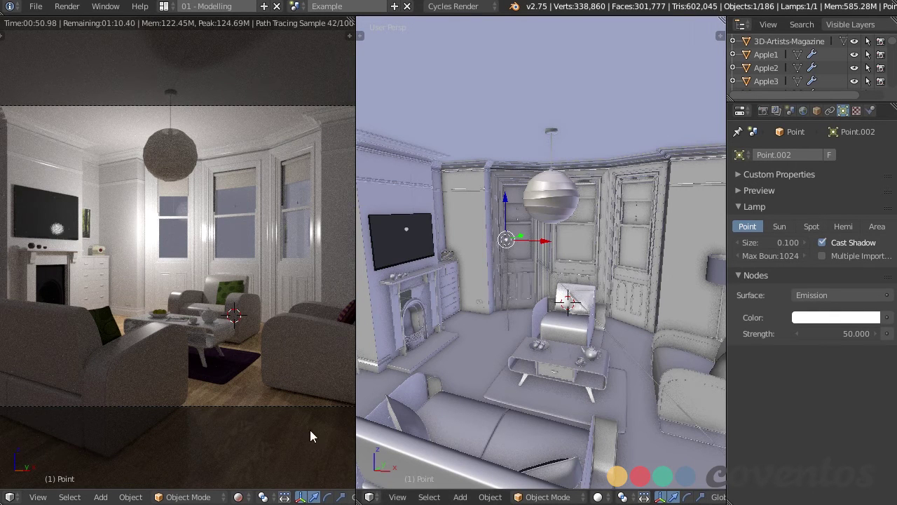
Hide the props layer, keeping only the layer with the room and large furniture and the point lamp's layer shown
{"action": "scroll", "coordinate": [687, 494], "scroll_direction": "down", "scroll_amount": 6}
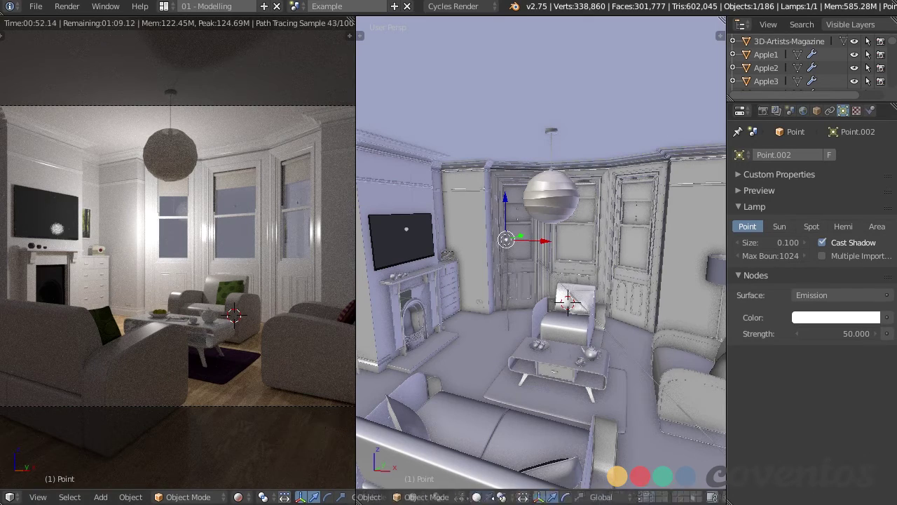
{"action": "left_click", "coordinate": [496, 495]}
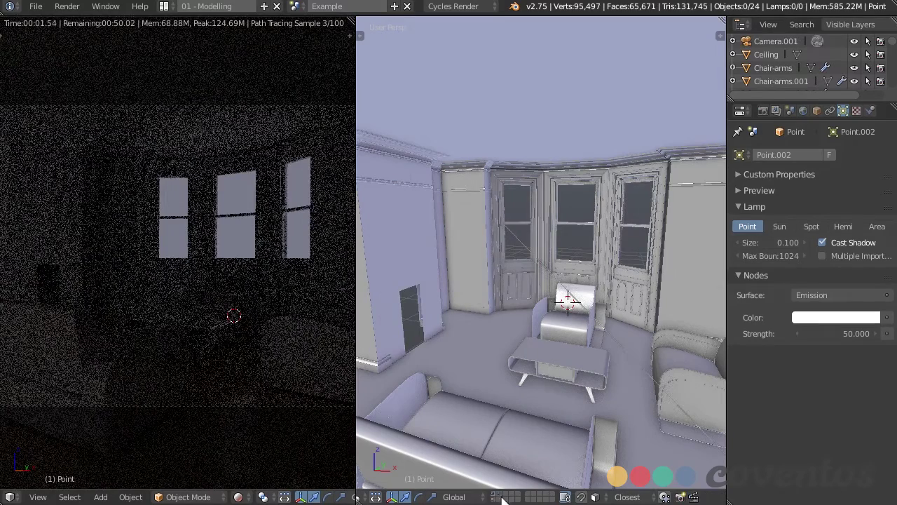
{"action": "left_click", "coordinate": [500, 499], "text": "shift"}
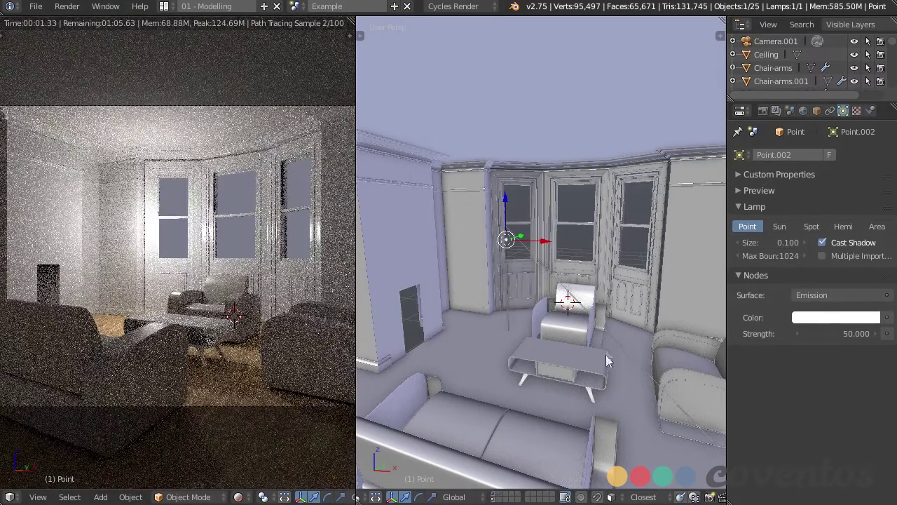
Add a second material slot to the ceiling and create a new material named clay in it
{"action": "middle_click_drag", "start_coordinate": [607, 358], "coordinate": [562, 322]}
{"action": "right_click", "coordinate": [556, 102]}
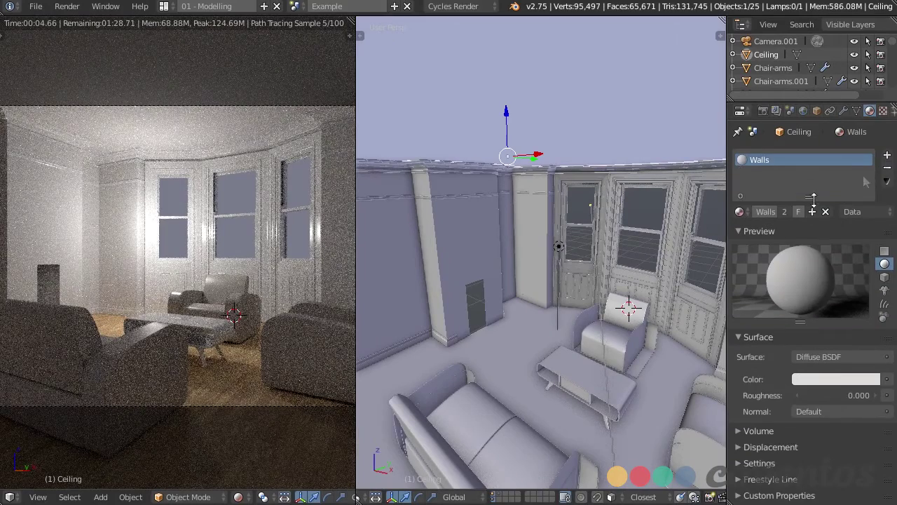
{"action": "left_click", "coordinate": [886, 155]}
{"action": "left_click", "coordinate": [798, 227]}
{"action": "left_click", "coordinate": [767, 227]}
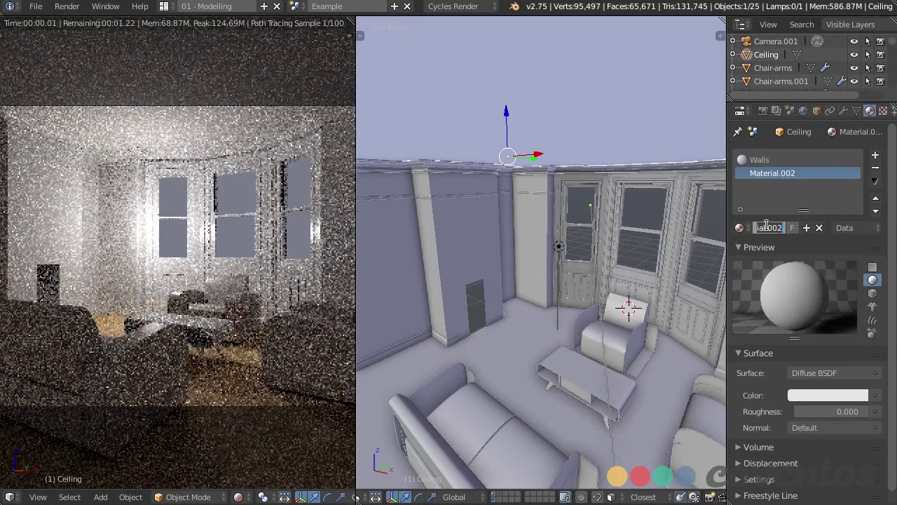
{"action": "type", "text": "clay"}
{"action": "key", "text": "Return"}
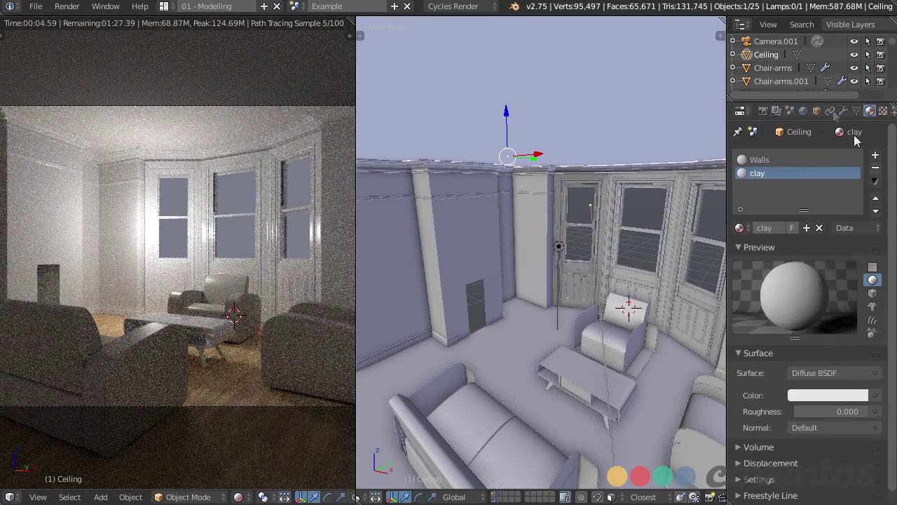
Set clay as the render layer's material override and make the rendered view use that render layer
{"action": "left_click", "coordinate": [776, 111]}
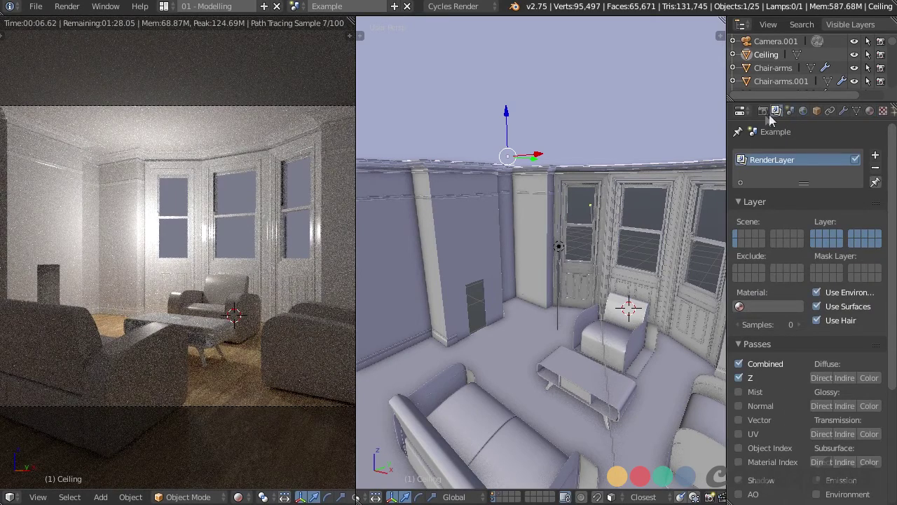
{"action": "left_click", "coordinate": [768, 306]}
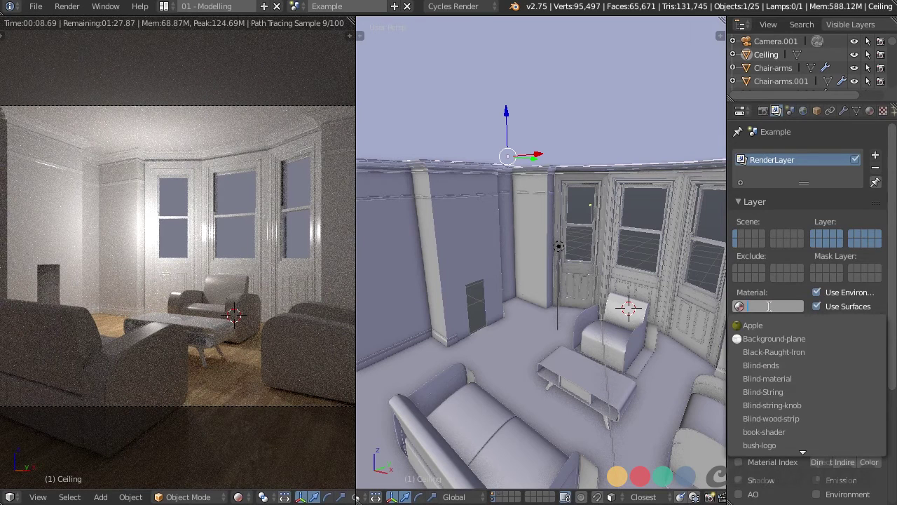
{"action": "type", "text": "clay"}
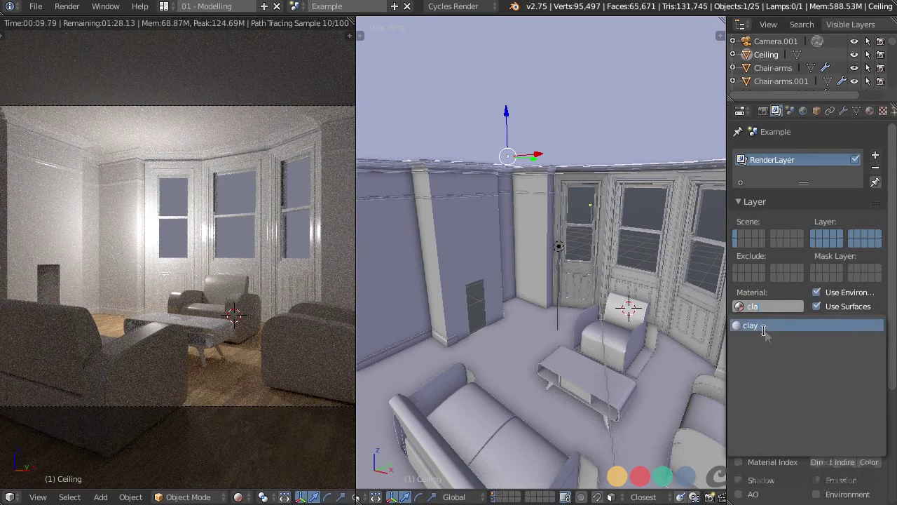
{"action": "left_click", "coordinate": [761, 326]}
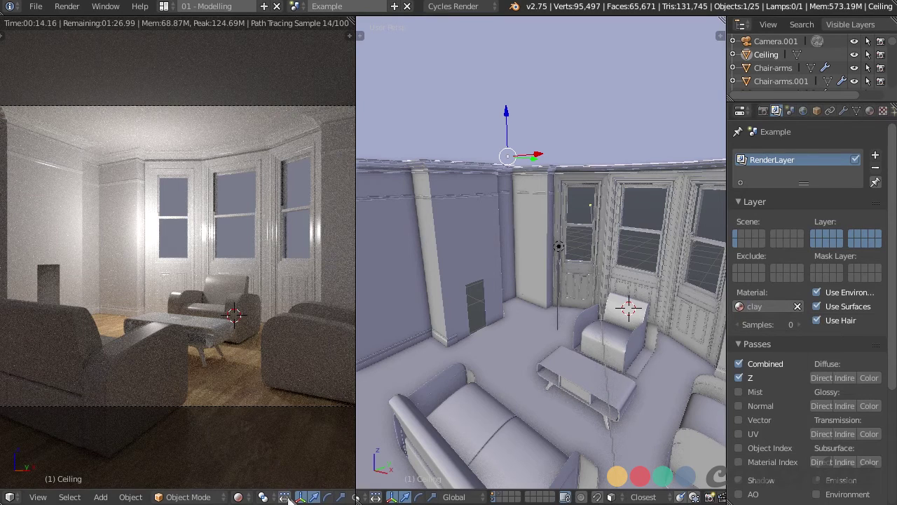
{"action": "scroll", "coordinate": [307, 496], "scroll_direction": "down", "scroll_amount": 10}
{"action": "scroll", "coordinate": [354, 497], "scroll_direction": "down", "scroll_amount": 5, "text": "ctrl"}
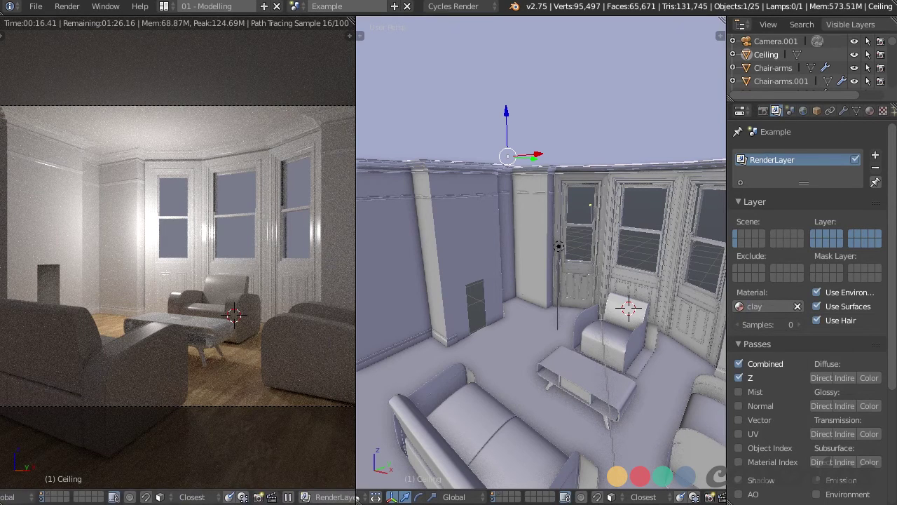
{"action": "left_click", "coordinate": [340, 497]}
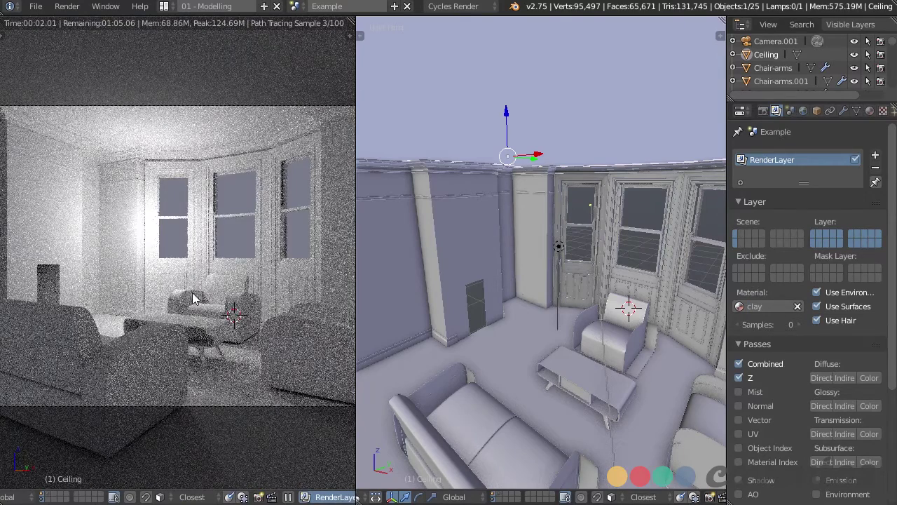
Duplicate the point lamp and place the copy in front of the wall beside the fireplace
{"action": "right_click", "coordinate": [559, 247]}
{"action": "middle_click_drag", "start_coordinate": [625, 276], "coordinate": [572, 314]}
{"action": "scroll", "coordinate": [596, 270], "scroll_direction": "up", "scroll_amount": 5}
{"action": "scroll", "coordinate": [572, 313], "scroll_direction": "up", "scroll_amount": 1}
{"action": "key", "text": "shift+d"}
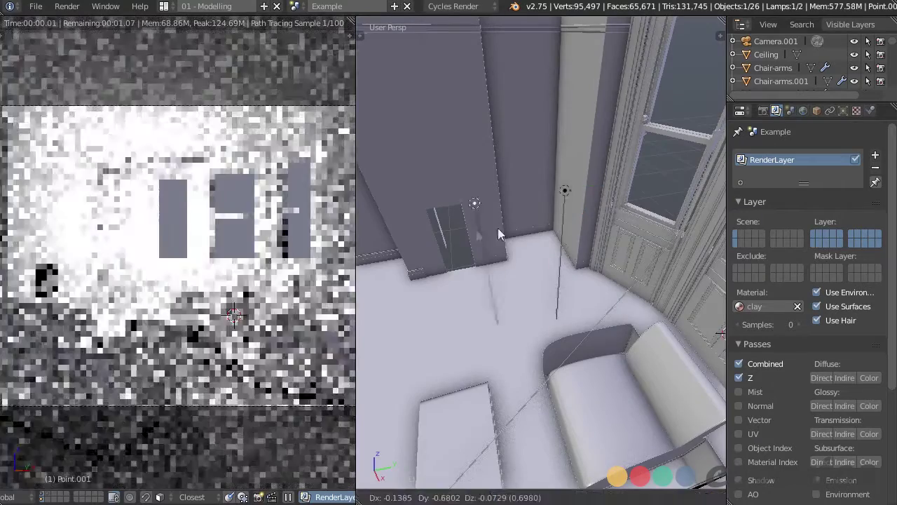
{"action": "left_click", "coordinate": [467, 232]}
Duplicate the fireplace-side lamp and place the copy across the room, near the wall behind the side armchair
{"action": "middle_click_drag", "start_coordinate": [467, 232], "coordinate": [567, 302]}
{"action": "key", "text": "shift+d"}
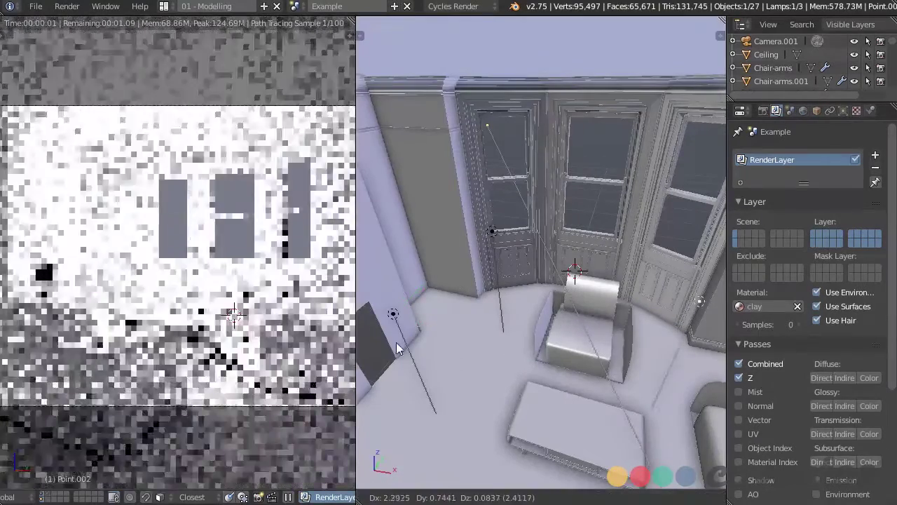
{"action": "left_click", "coordinate": [401, 340]}
{"action": "scroll", "coordinate": [563, 365], "scroll_direction": "down", "scroll_amount": 5}
{"action": "middle_click_drag", "start_coordinate": [562, 365], "coordinate": [552, 291]}
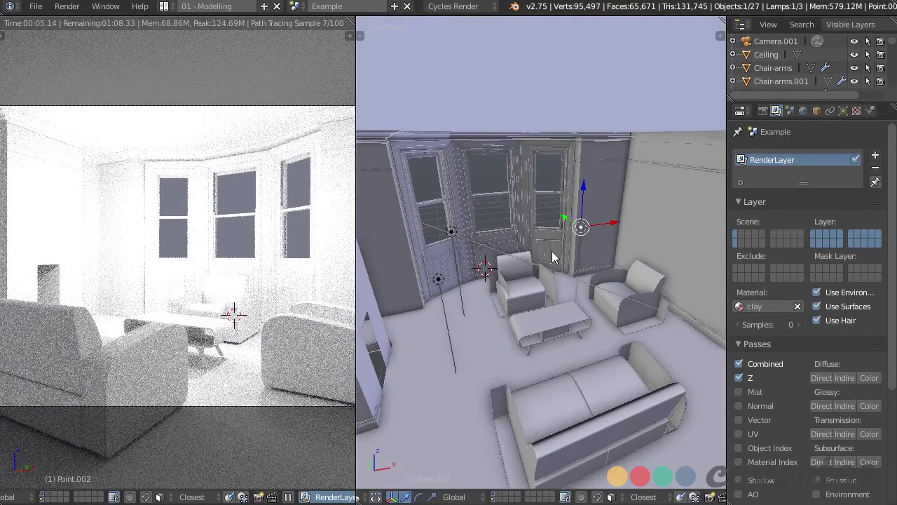
Filter the outliner to Same Types so it lists only lamps, and make the outliner area taller
{"action": "left_click", "coordinate": [852, 24]}
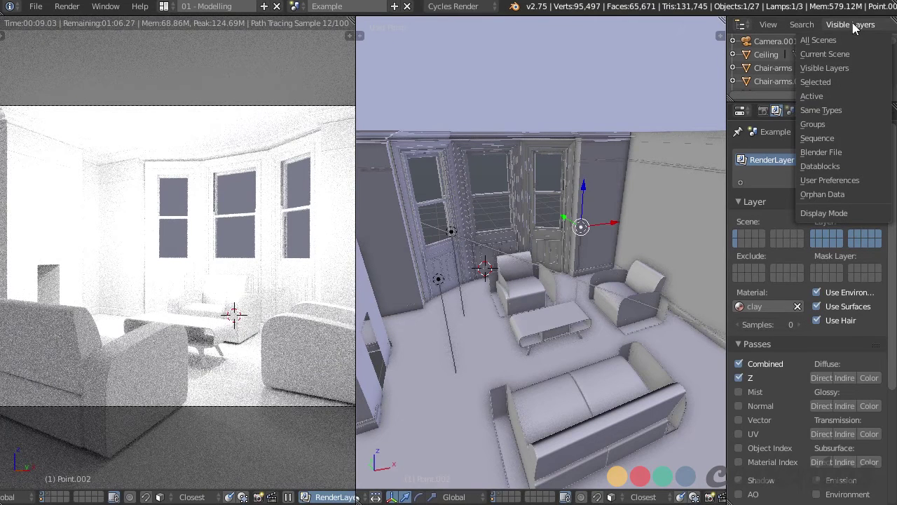
{"action": "left_click", "coordinate": [838, 109]}
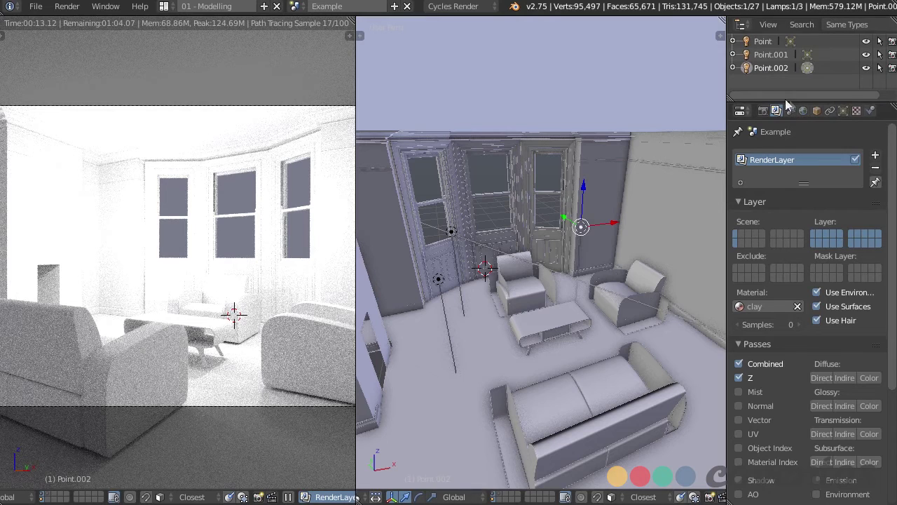
{"action": "left_click_drag", "start_coordinate": [784, 100], "coordinate": [785, 128]}
{"action": "middle_click_drag", "start_coordinate": [555, 246], "coordinate": [527, 252]}
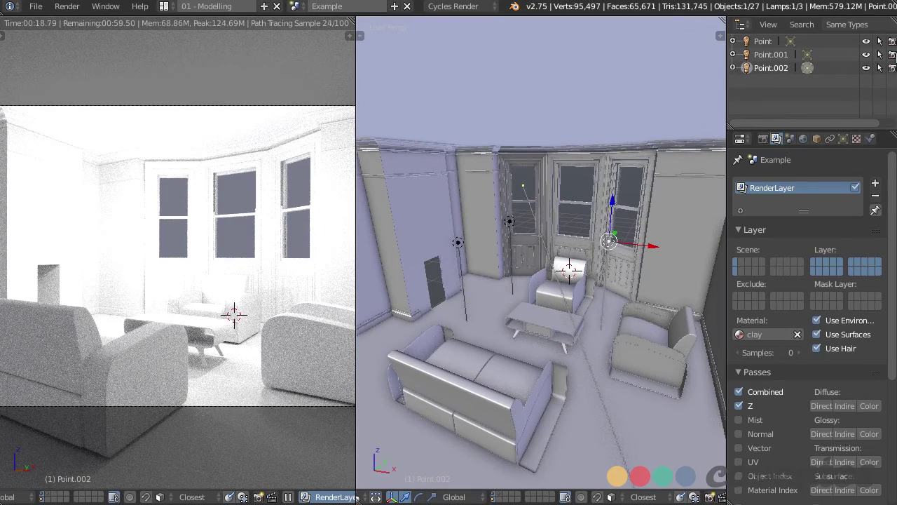
Toggle the render visibility of the three point lamps to compare each lamp's contribution in the rendered view
{"action": "left_click", "coordinate": [893, 43]}
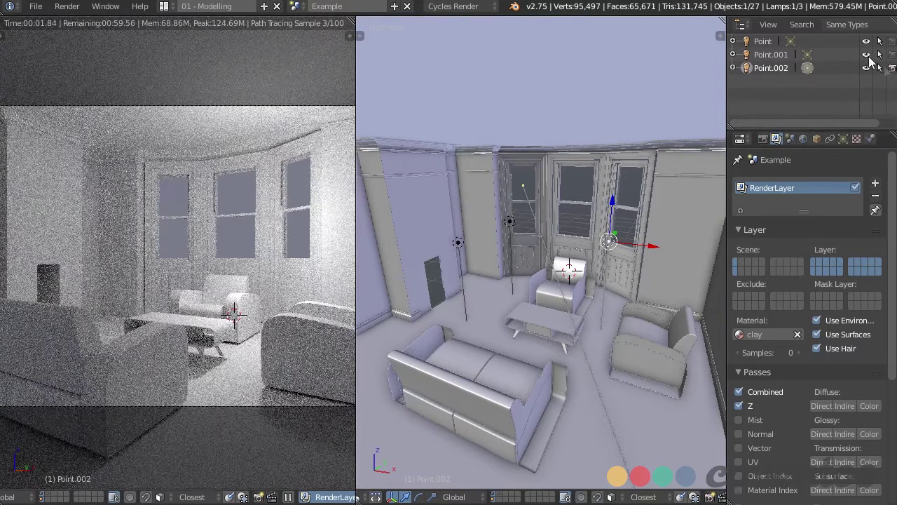
{"action": "middle_click_drag", "start_coordinate": [534, 257], "coordinate": [514, 270]}
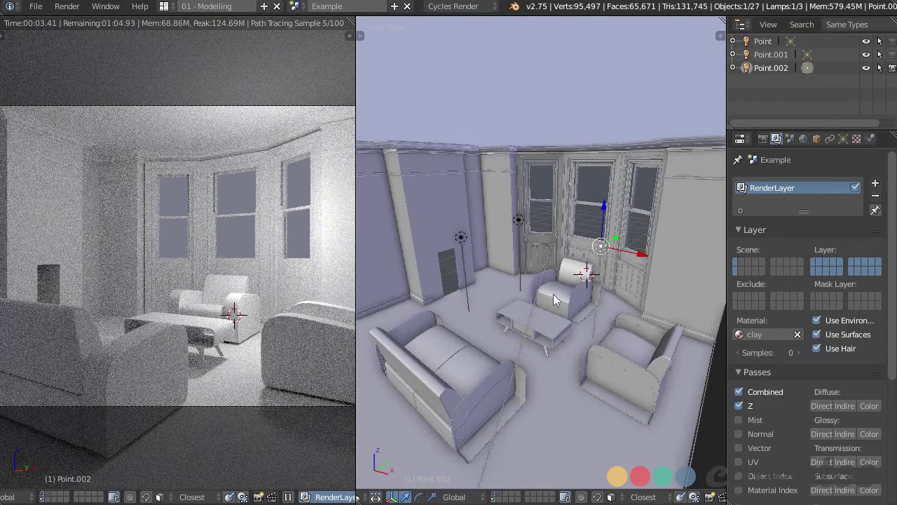
{"action": "scroll", "coordinate": [553, 294], "scroll_direction": "up", "scroll_amount": 3}
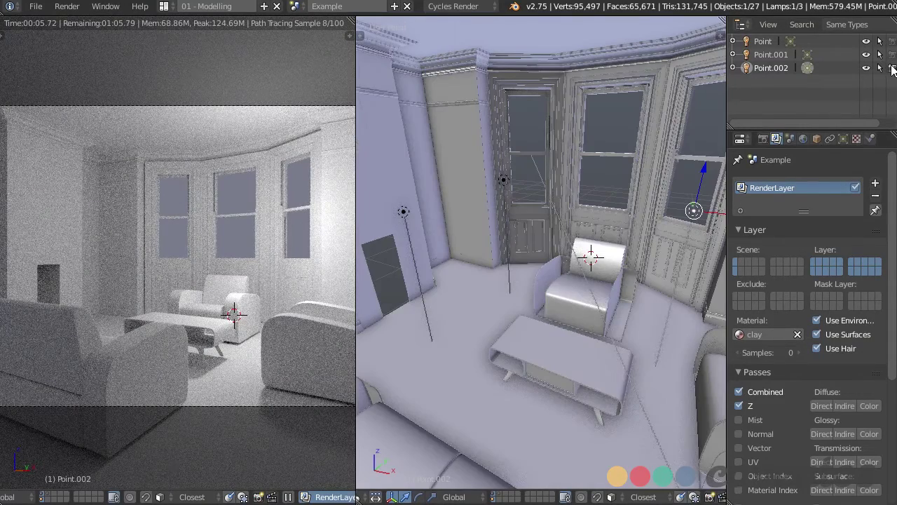
{"action": "left_click", "coordinate": [892, 68]}
{"action": "left_click", "coordinate": [892, 54]}
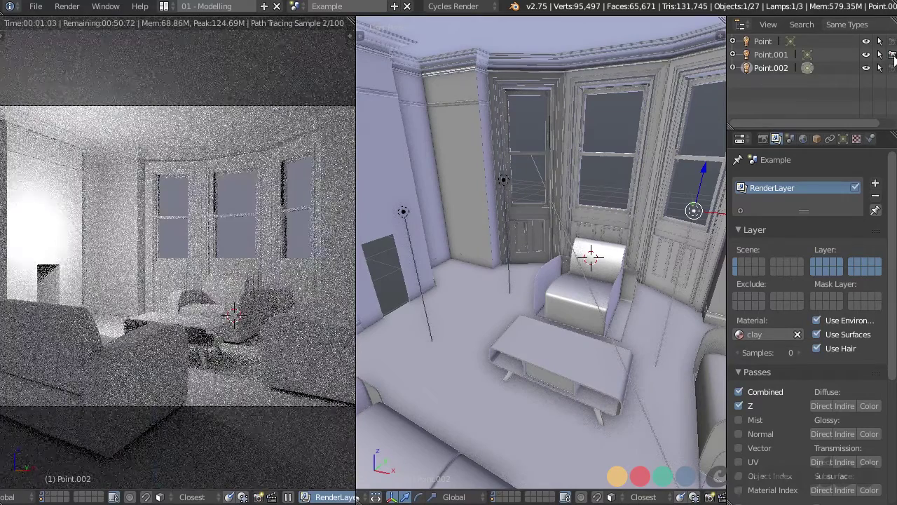
{"action": "left_click", "coordinate": [892, 55]}
{"action": "left_click", "coordinate": [892, 42]}
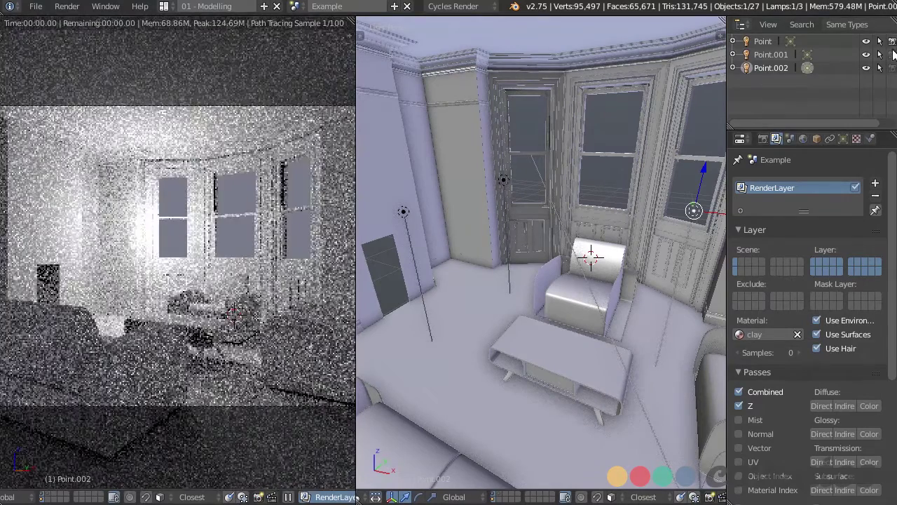
{"action": "left_click", "coordinate": [893, 55]}
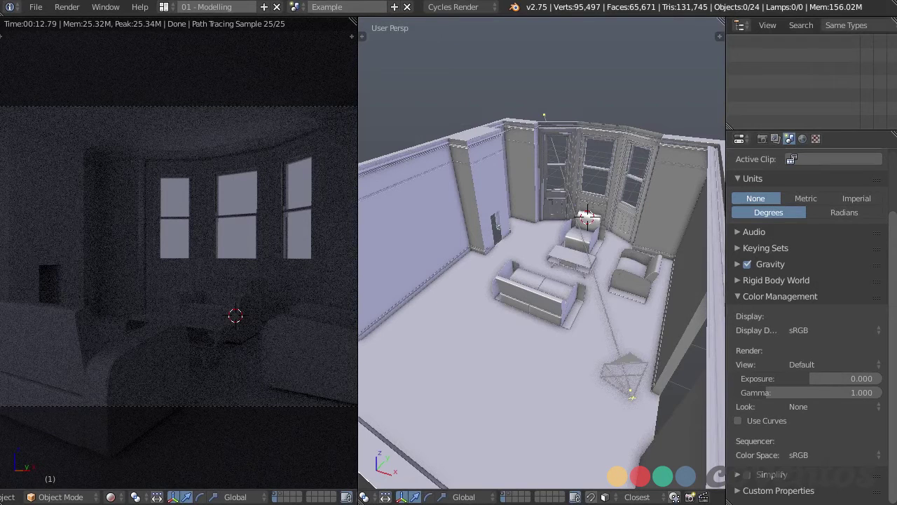
In the scene's Color Management, set Gamma to 2.2 and the Look to Agfa Agfacolor Vista 800
{"action": "scroll", "coordinate": [806, 316], "scroll_direction": "up", "scroll_amount": 4}
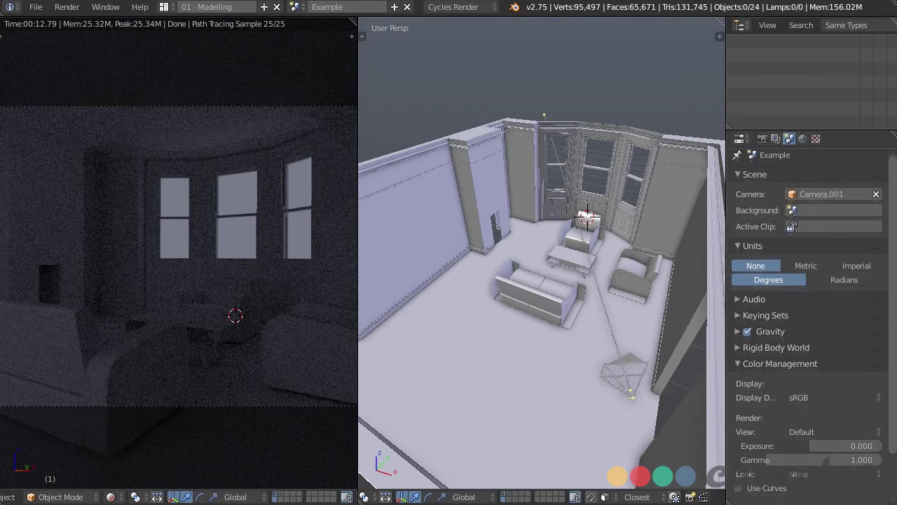
{"action": "left_click_drag", "start_coordinate": [895, 155], "coordinate": [895, 147]}
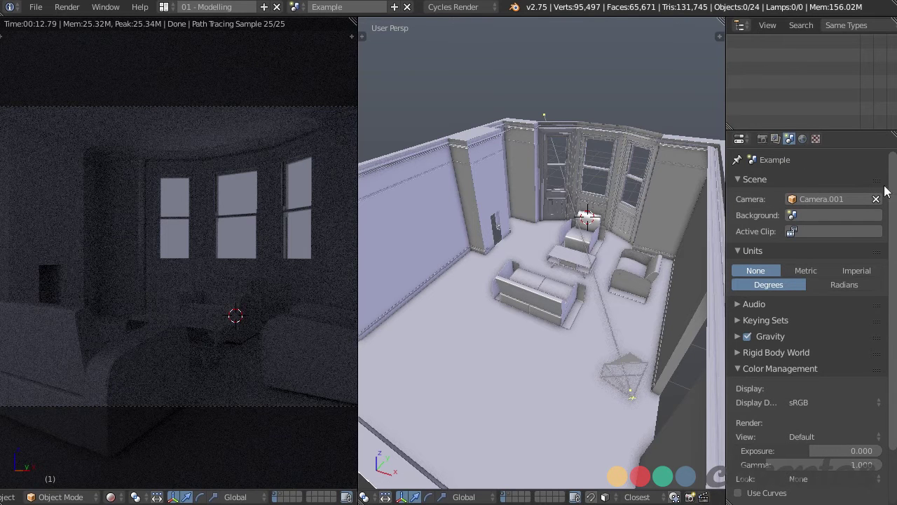
{"action": "scroll", "coordinate": [779, 299], "scroll_direction": "down", "scroll_amount": 3}
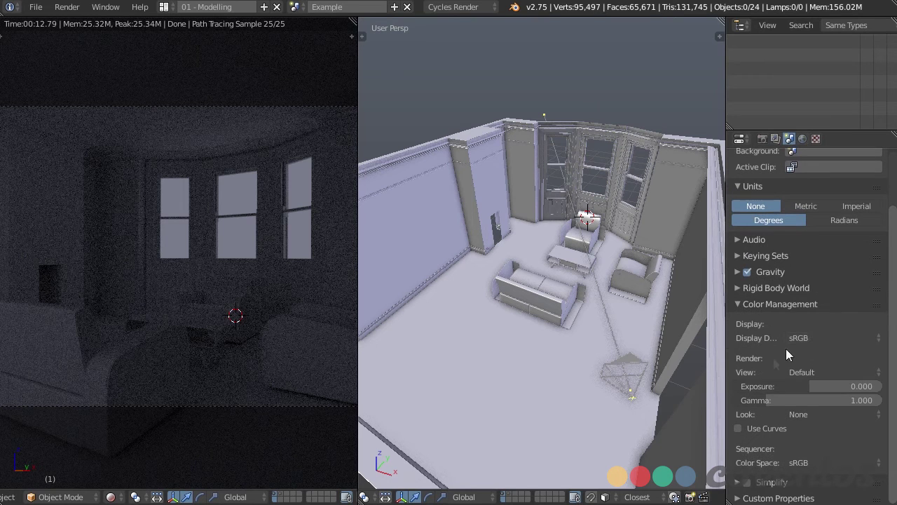
{"action": "left_click", "coordinate": [801, 386]}
{"action": "left_click", "coordinate": [810, 400]}
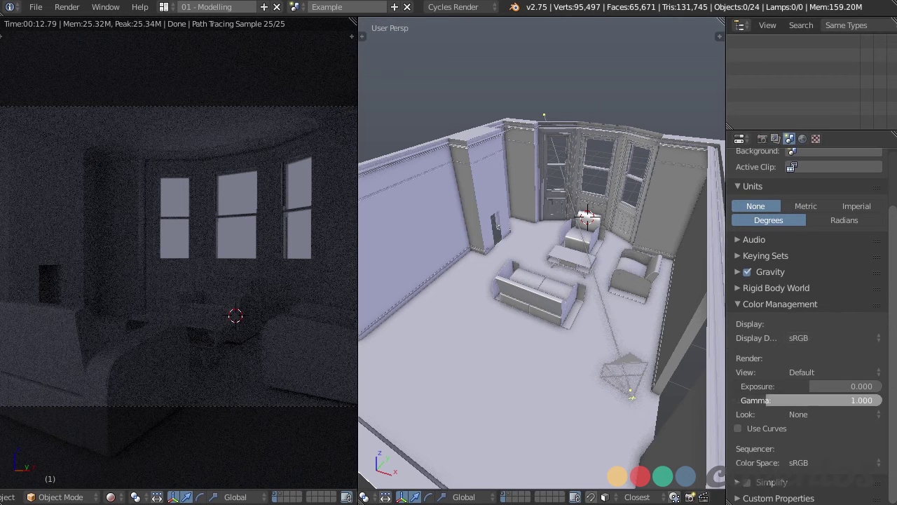
{"action": "type", "text": "2.2"}
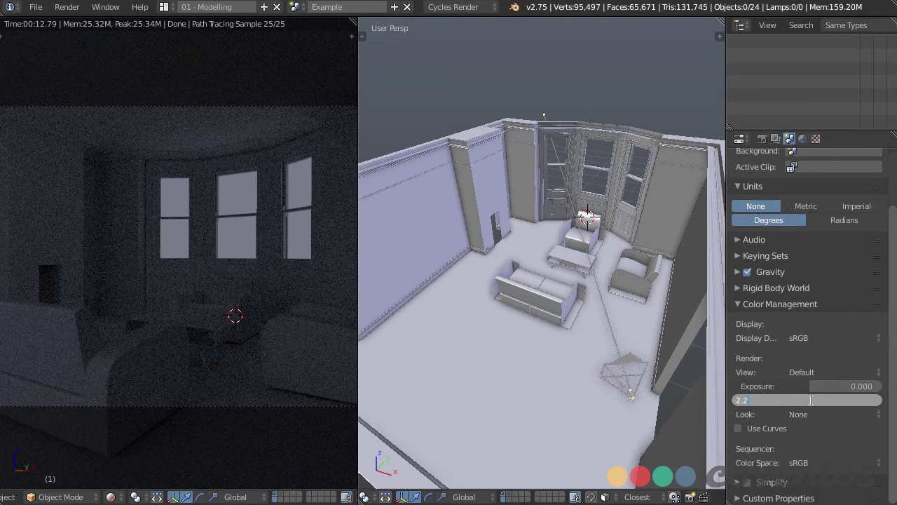
{"action": "key", "text": "Return"}
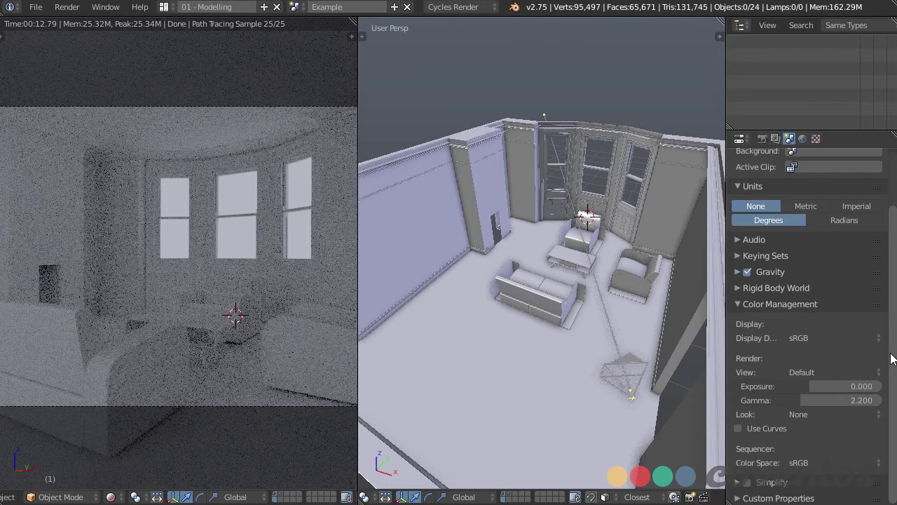
{"action": "left_click", "coordinate": [832, 415]}
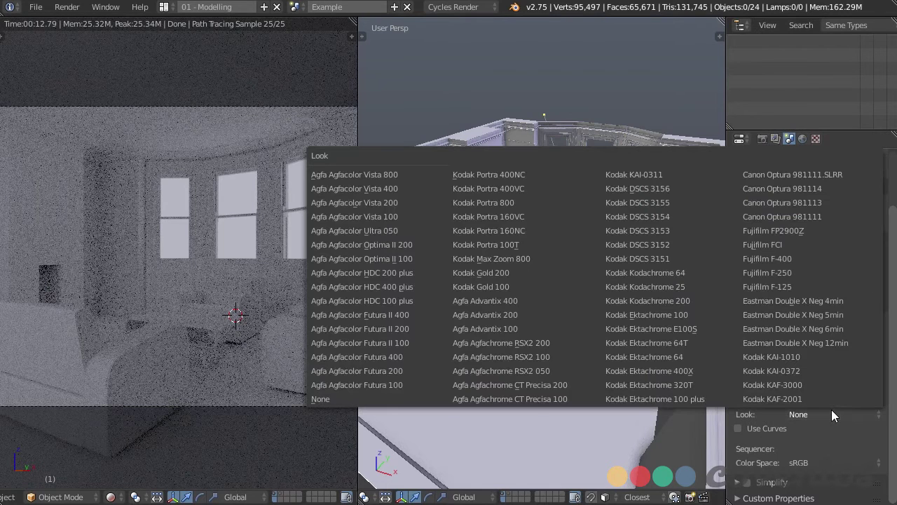
{"action": "left_click", "coordinate": [395, 175]}
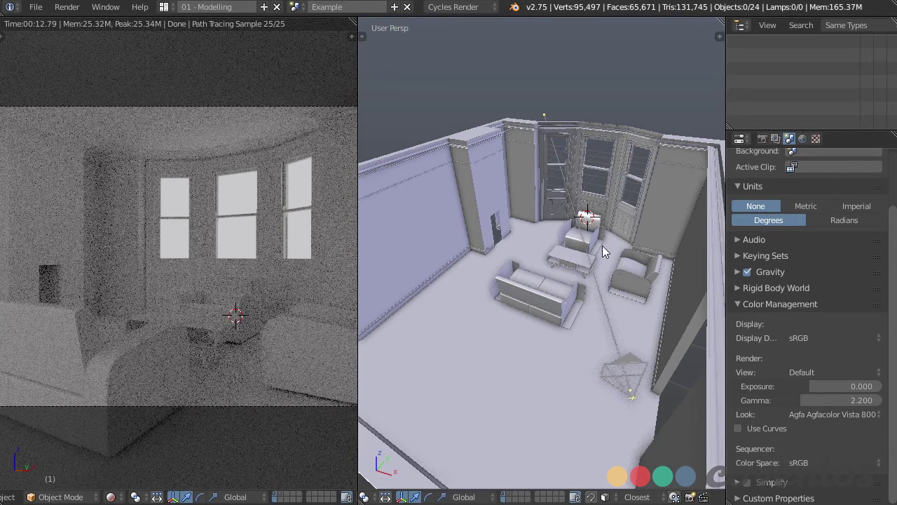
Set the world background's strength to 0
{"action": "left_click", "coordinate": [801, 139]}
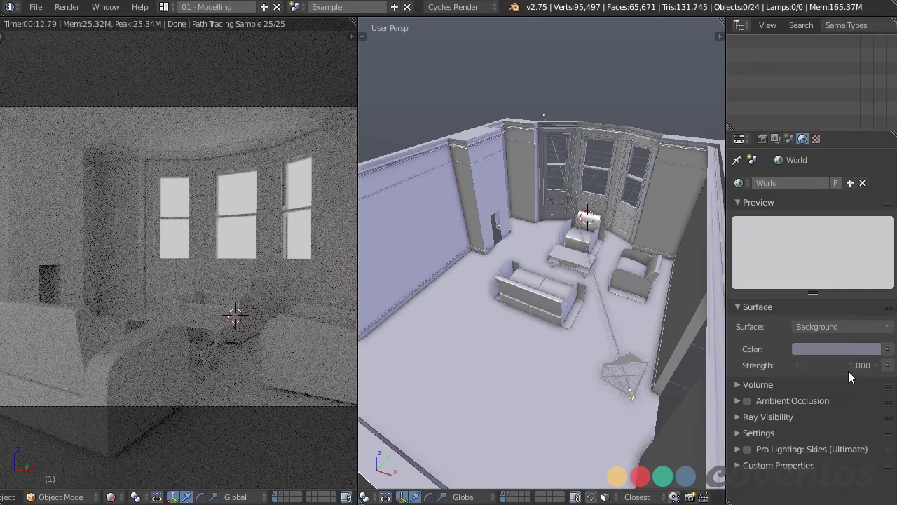
{"action": "left_click_drag", "start_coordinate": [849, 365], "coordinate": [778, 365]}
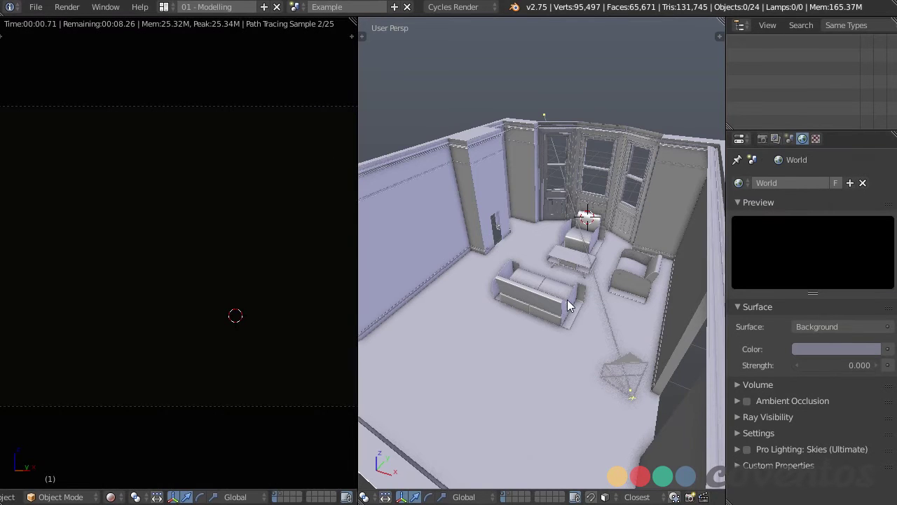
In the top view, add a sun lamp and place it outside the room, beyond the bay windows and off to one side
{"action": "scroll", "coordinate": [570, 300], "scroll_direction": "down", "scroll_amount": 2}
{"action": "middle_click_drag", "start_coordinate": [637, 309], "coordinate": [654, 351]}
{"action": "key", "text": "KP_7"}
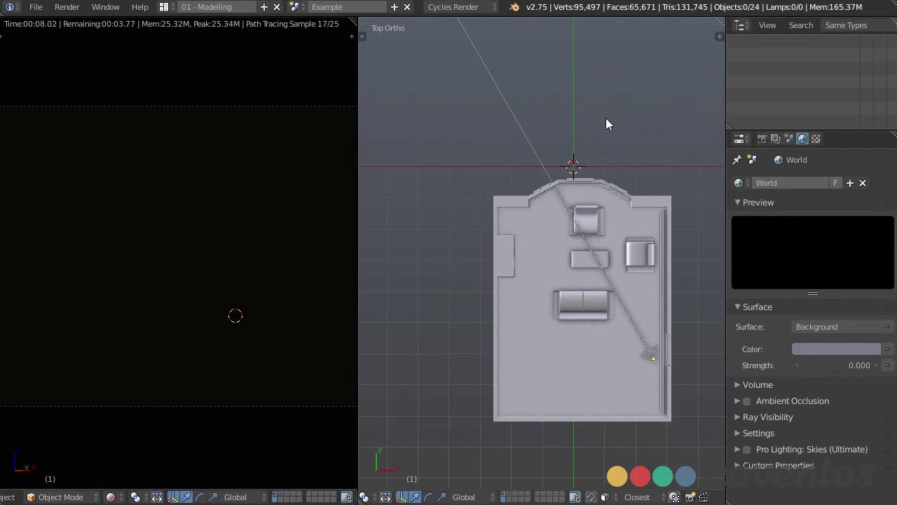
{"action": "key", "text": "shift+a"}
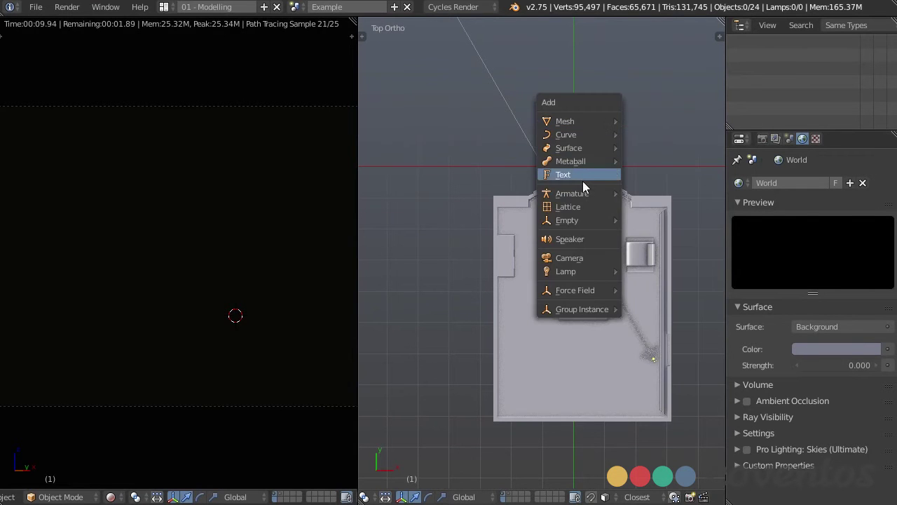
{"action": "mouse_move", "coordinate": [572, 273]}
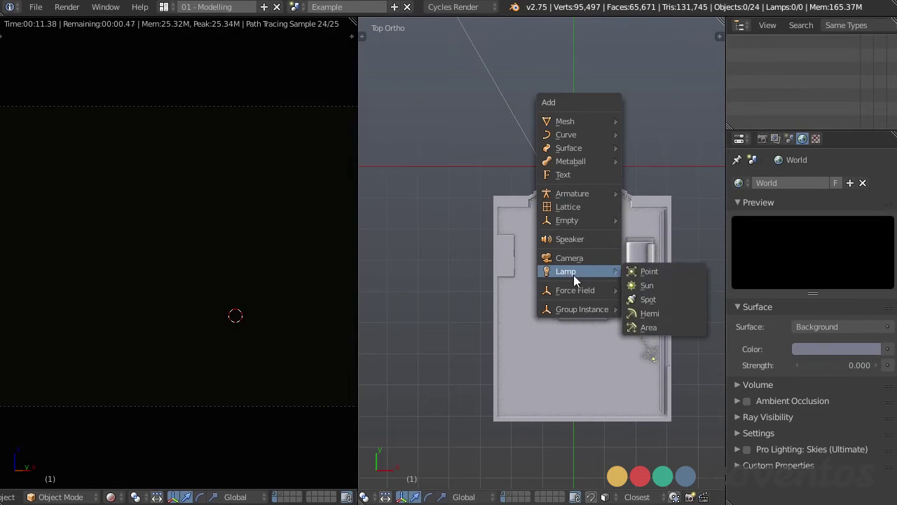
{"action": "left_click", "coordinate": [636, 286]}
{"action": "key", "text": "g"}
{"action": "left_click", "coordinate": [675, 288]}
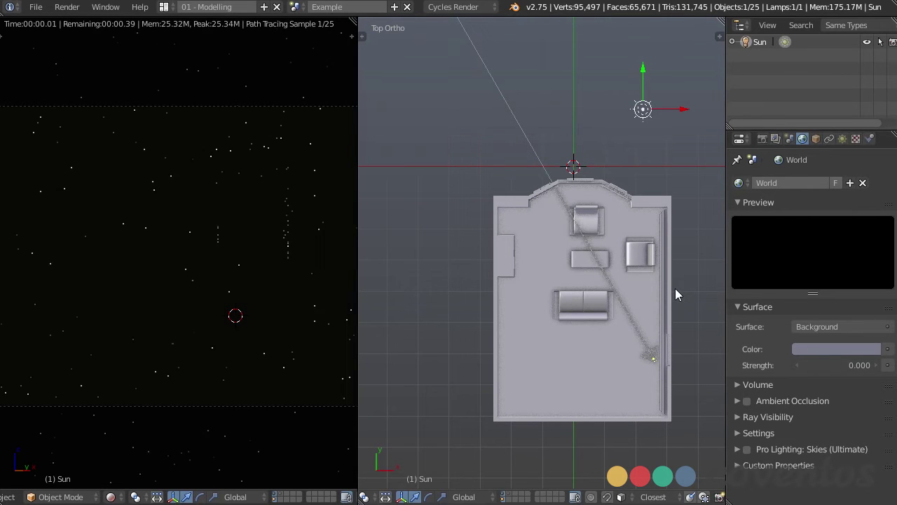
In the front view, move the sun lamp further out beside the room and rotate it to slant diagonally down across it
{"action": "key", "text": "KP_1"}
{"action": "key", "text": "KP_1"}
{"action": "key", "text": "g"}
{"action": "left_click", "coordinate": [705, 229]}
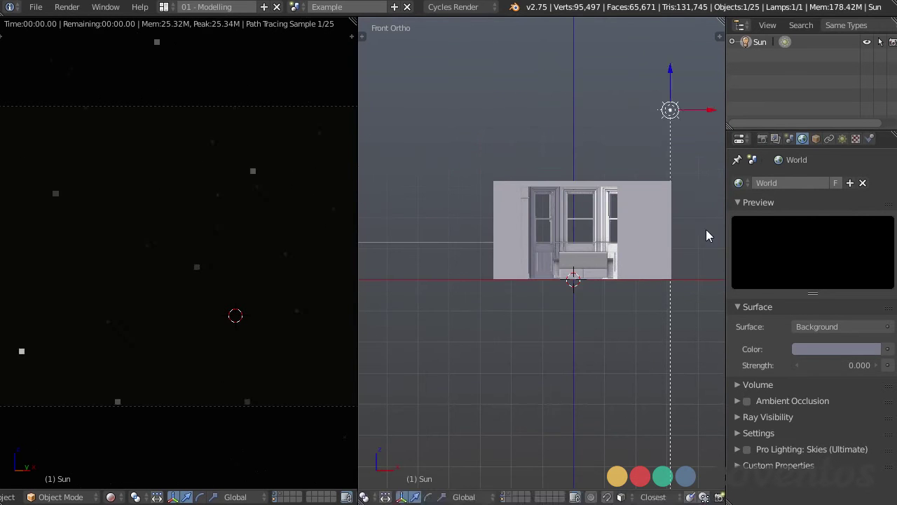
{"action": "key", "text": "r"}
{"action": "left_click", "coordinate": [509, 316]}
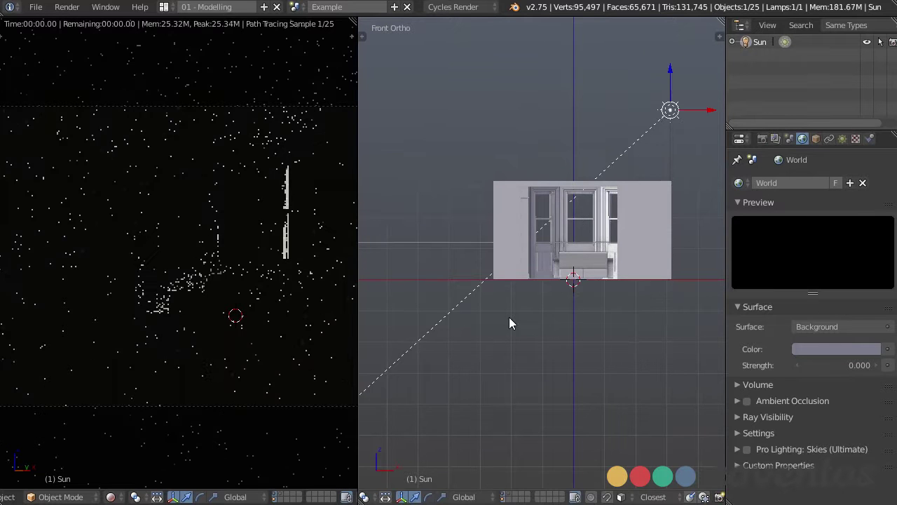
In the right view, rotate the sun so its beam enters through the bay windows at a shallow downward angle
{"action": "key", "text": "KP_3"}
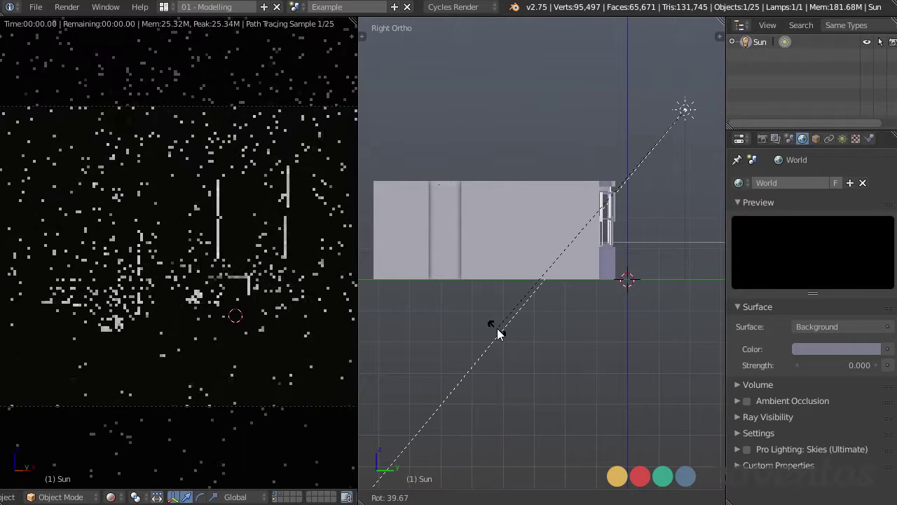
{"action": "left_click", "coordinate": [446, 303]}
{"action": "key", "text": "r"}
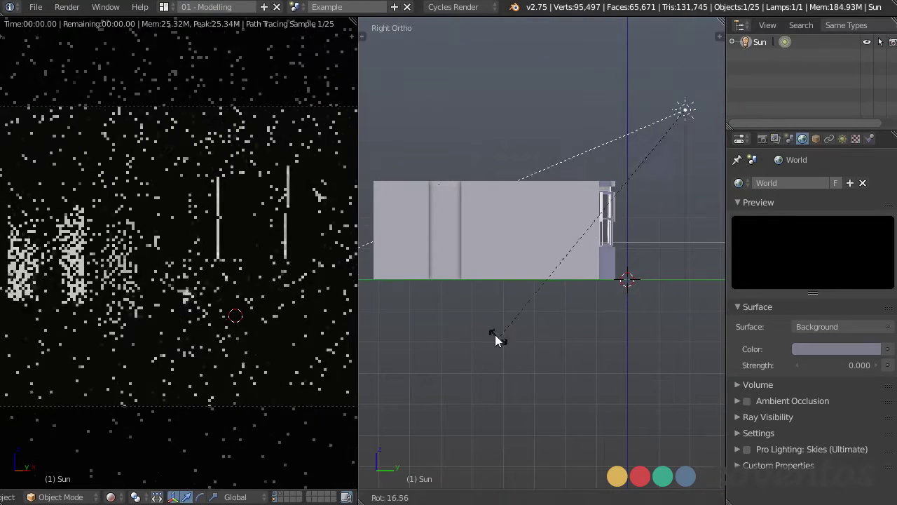
{"action": "left_click", "coordinate": [495, 334]}
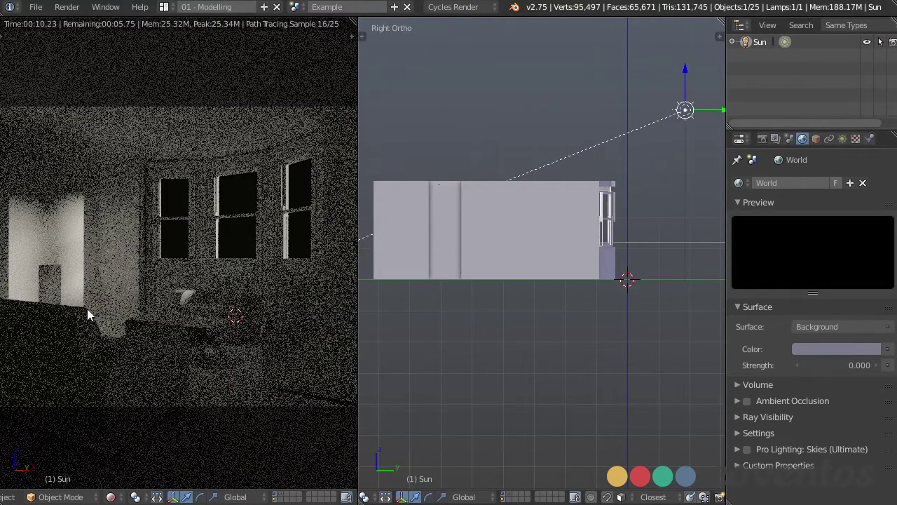
In the top view, turn the sun's beam more along the room's length and reposition the lamp closer to the bay
{"action": "middle_click_drag", "start_coordinate": [87, 308], "coordinate": [113, 309], "text": "shift"}
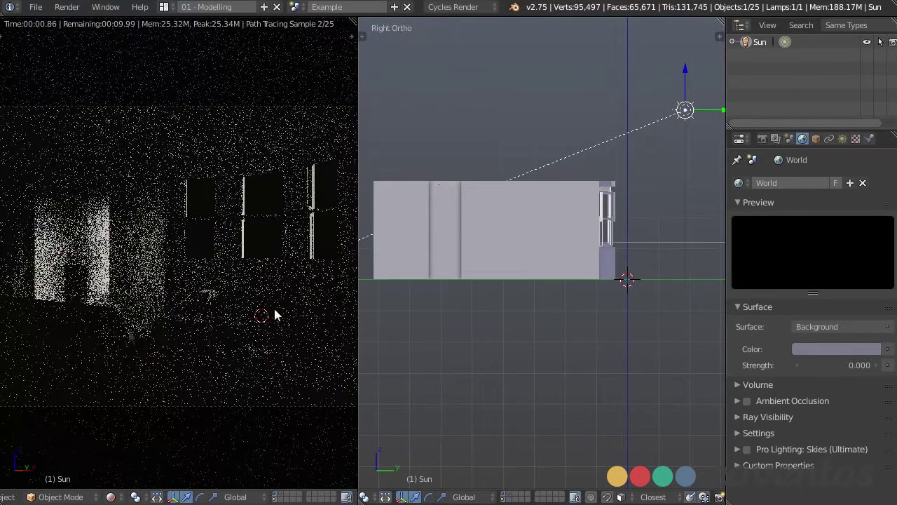
{"action": "key", "text": "KP_7"}
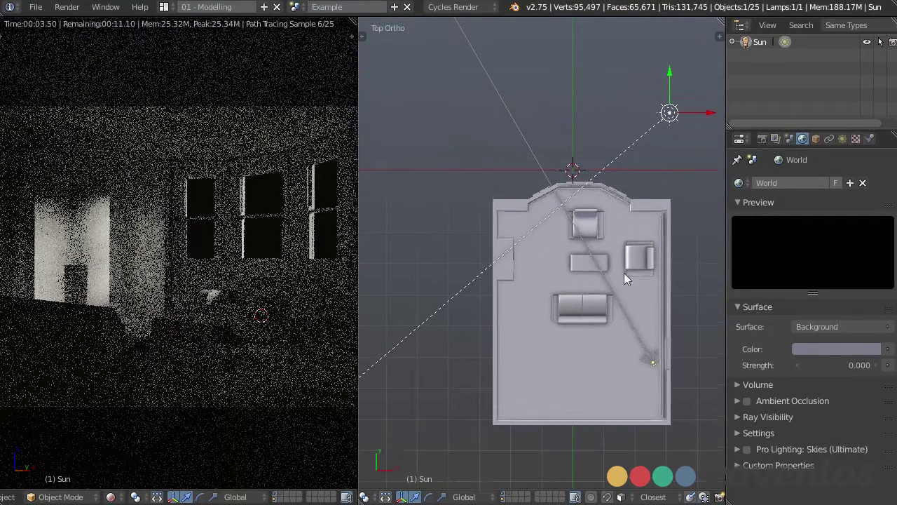
{"action": "middle_click_drag", "start_coordinate": [626, 279], "coordinate": [619, 294], "text": "shift"}
{"action": "key", "text": "r"}
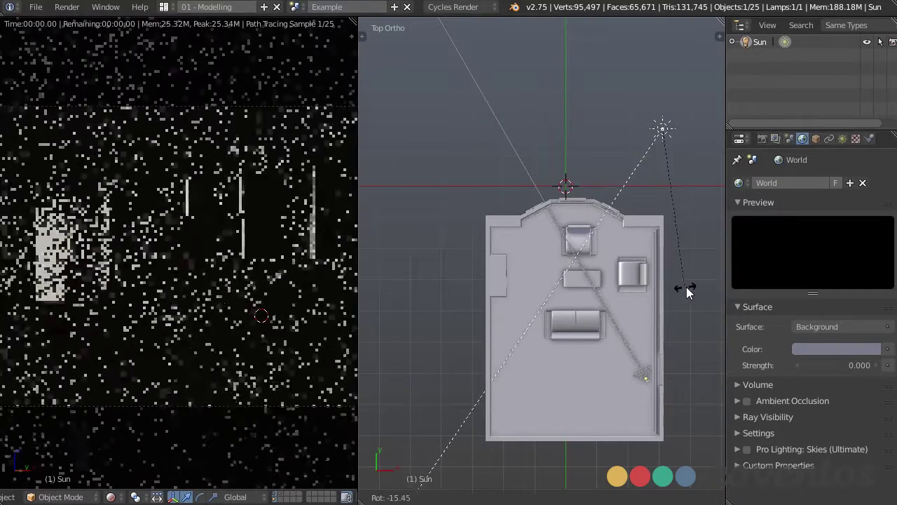
{"action": "left_click", "coordinate": [701, 281]}
{"action": "key", "text": "g"}
{"action": "left_click", "coordinate": [632, 276]}
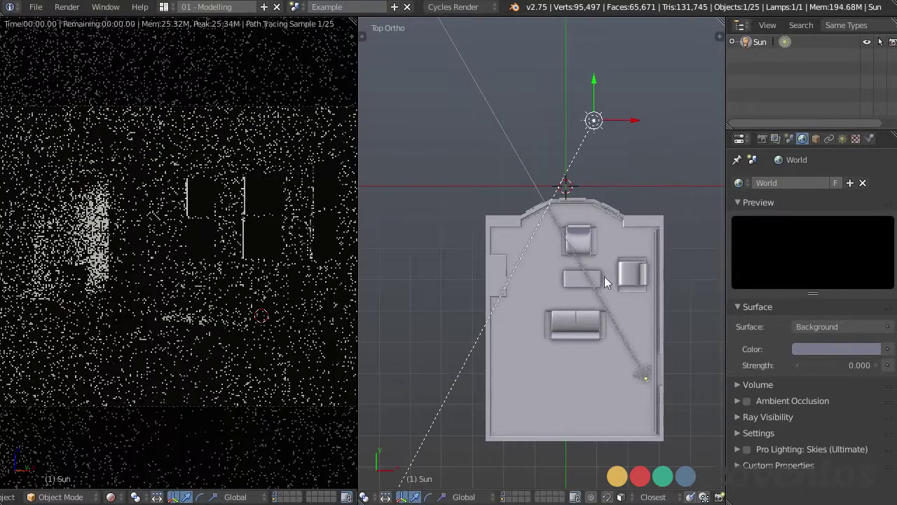
{"action": "key", "text": "g"}
{"action": "left_click", "coordinate": [633, 279]}
In the right view, rotate the sun to a steeper angle so its light falls on the furniture
{"action": "key", "text": "KP_1"}
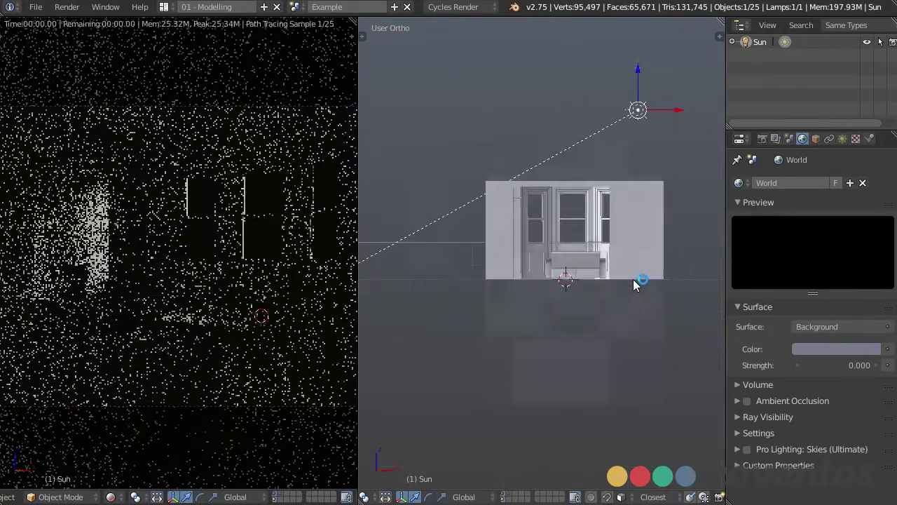
{"action": "key", "text": "KP_3"}
{"action": "key", "text": "r"}
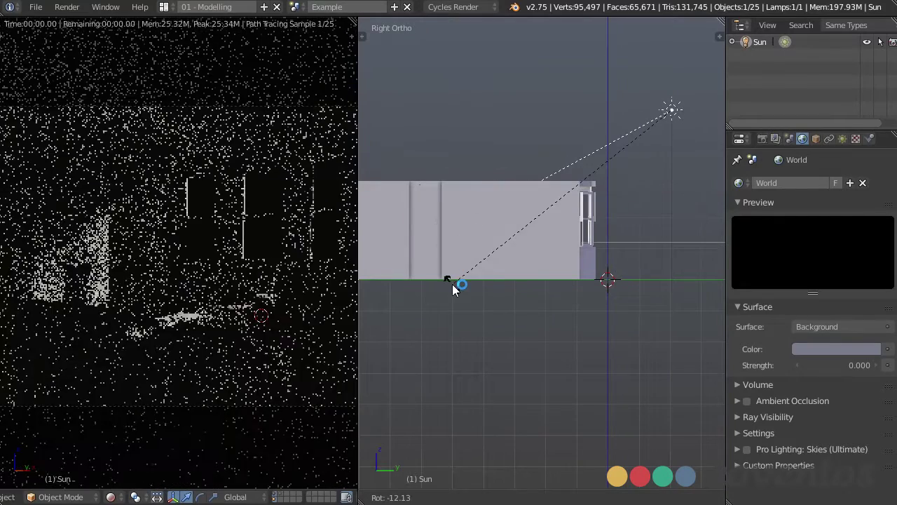
{"action": "left_click", "coordinate": [454, 310]}
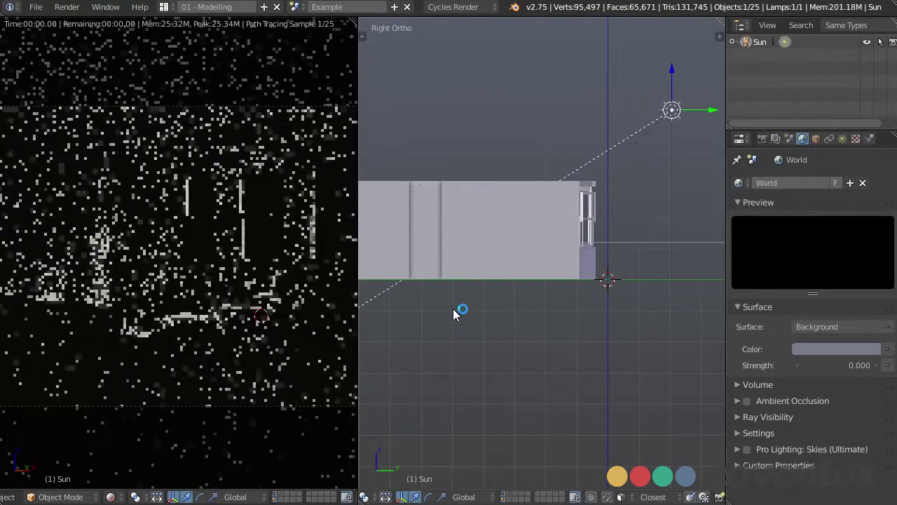
In the top view, rotate the sun about -7° and move it nearer the room's centre line outside the bay windows
{"action": "key", "text": "KP_7"}
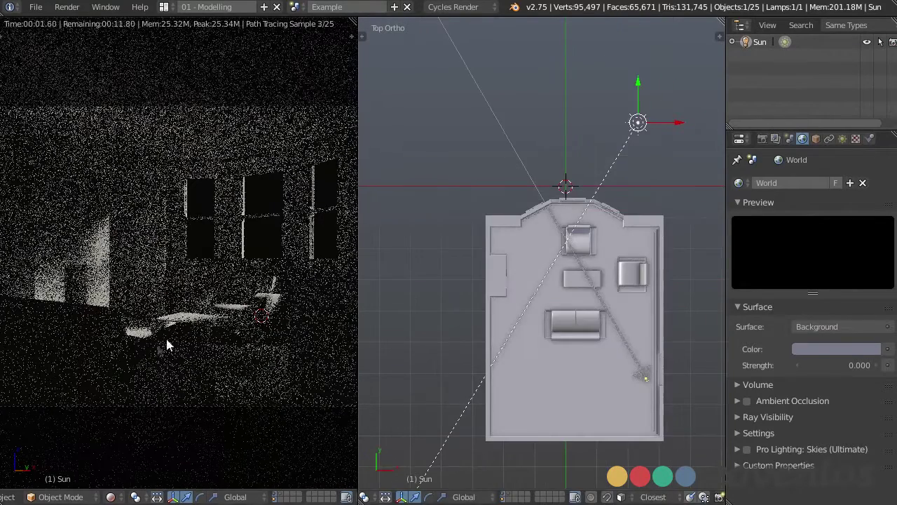
{"action": "key", "text": "r"}
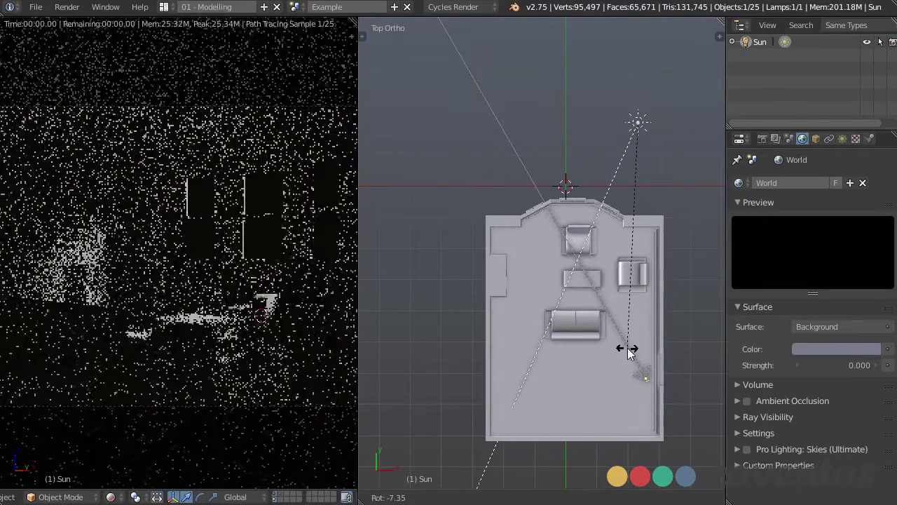
{"action": "left_click", "coordinate": [629, 348]}
{"action": "key", "text": "g"}
{"action": "left_click", "coordinate": [604, 332]}
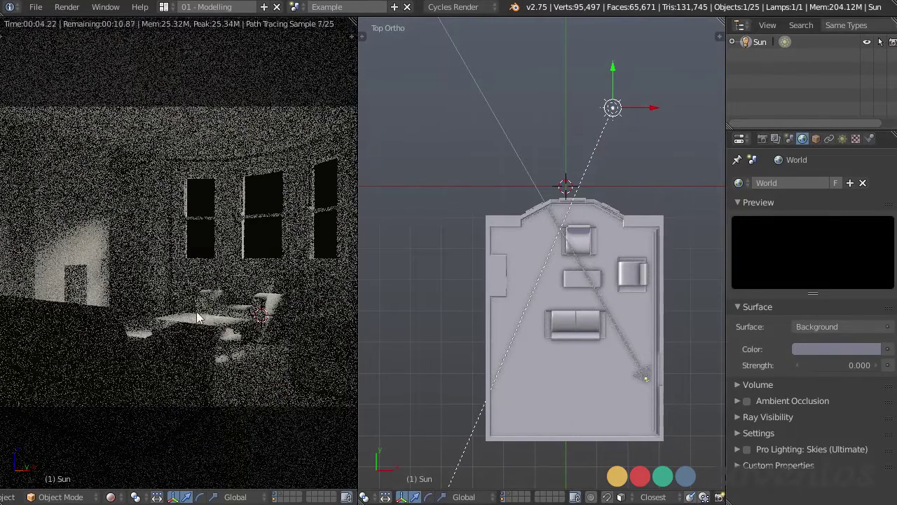
Sharpen the sun lamp's shadows by trying a size of 0.01 and settling on 0.02
{"action": "middle_click_drag", "start_coordinate": [198, 316], "coordinate": [250, 320], "text": "shift"}
{"action": "scroll", "coordinate": [251, 322], "scroll_direction": "down", "scroll_amount": 3}
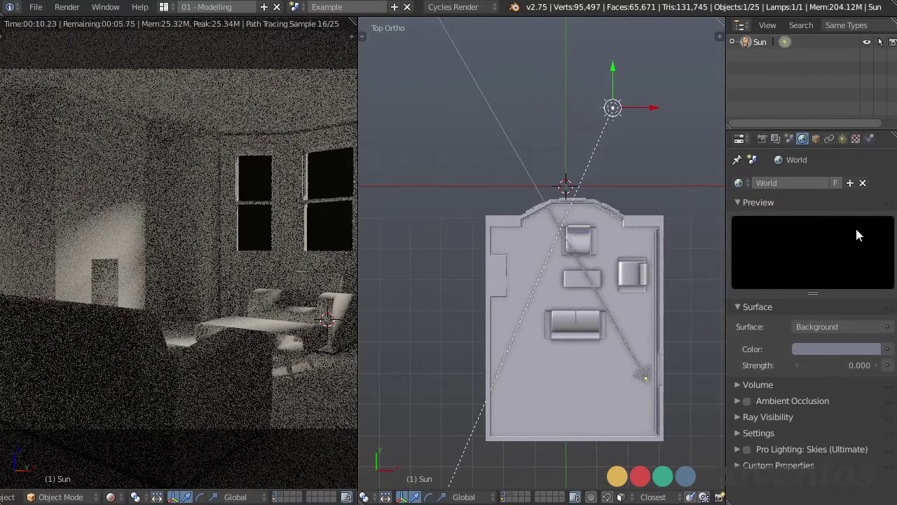
{"action": "left_click", "coordinate": [844, 139]}
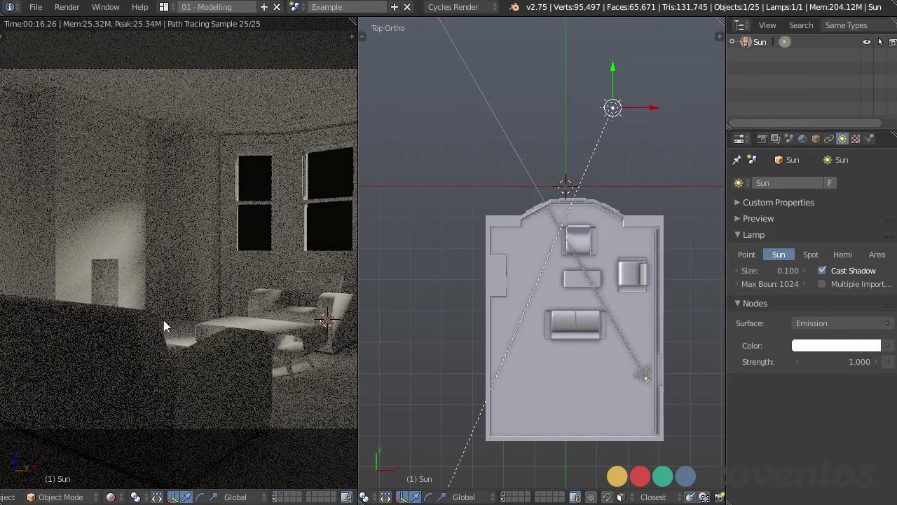
{"action": "left_click", "coordinate": [786, 272]}
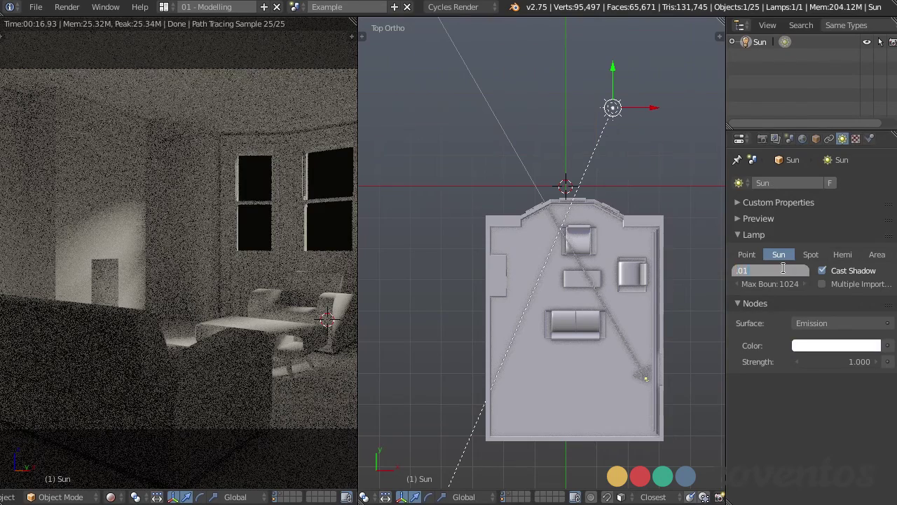
{"action": "type", "text": ".01"}
{"action": "key", "text": "Return"}
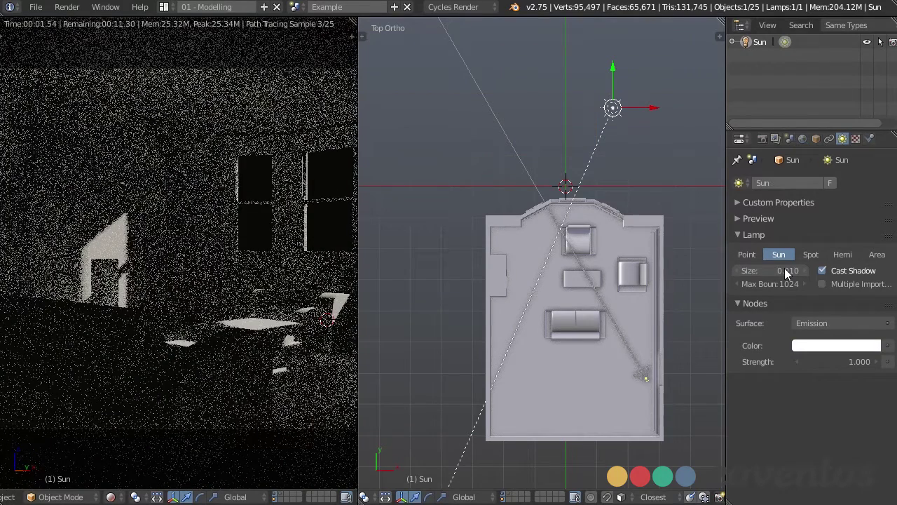
{"action": "left_click", "coordinate": [784, 270]}
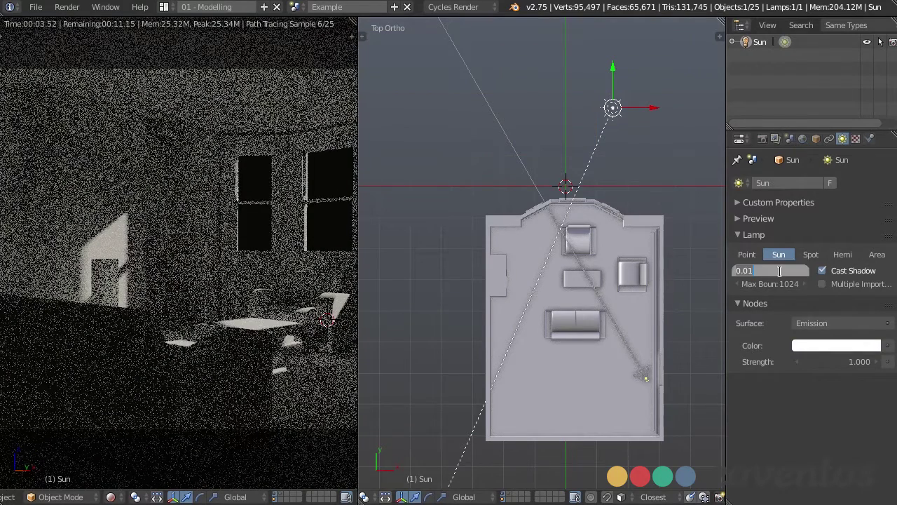
{"action": "type", "text": ".02"}
{"action": "key", "text": "Return"}
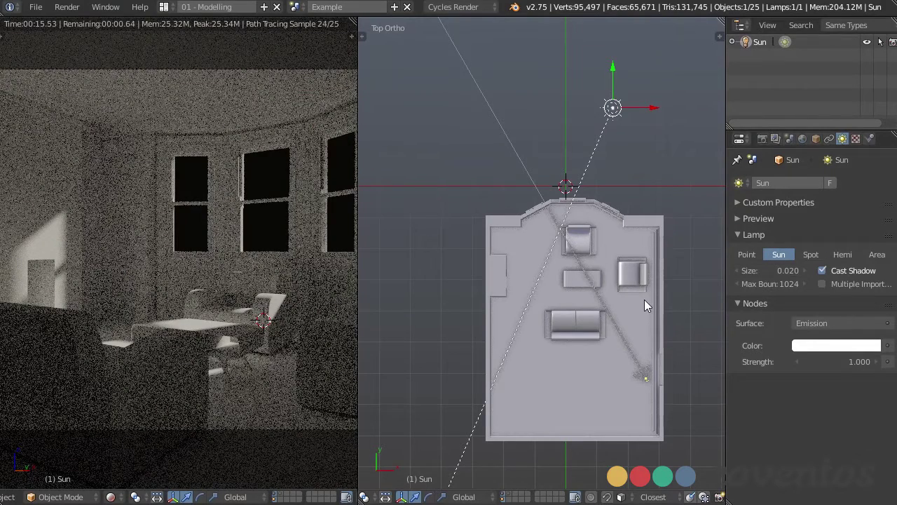
Assign an Environment Texture to the world background's color and choose the already loaded image whose name begins with 014_Half
{"action": "left_click", "coordinate": [803, 139]}
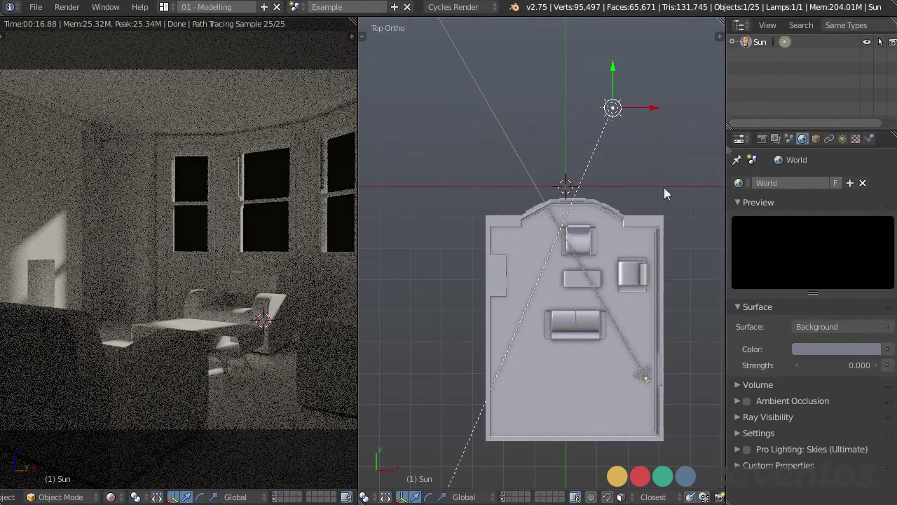
{"action": "left_click", "coordinate": [887, 349]}
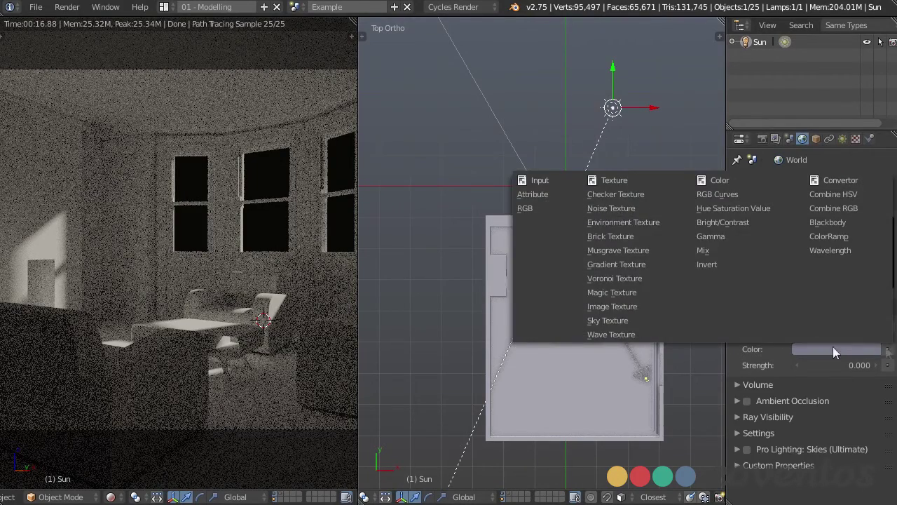
{"action": "left_click", "coordinate": [610, 221]}
{"action": "left_click", "coordinate": [796, 361]}
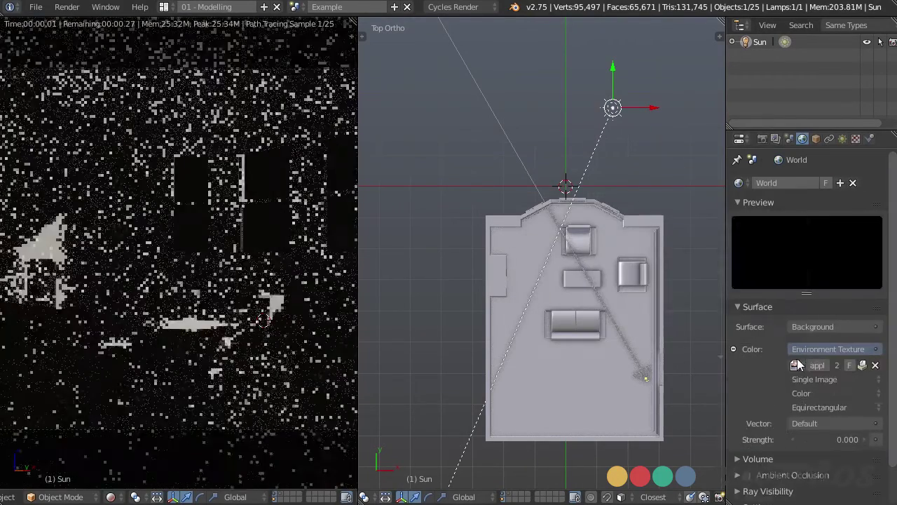
{"action": "left_click", "coordinate": [796, 361]}
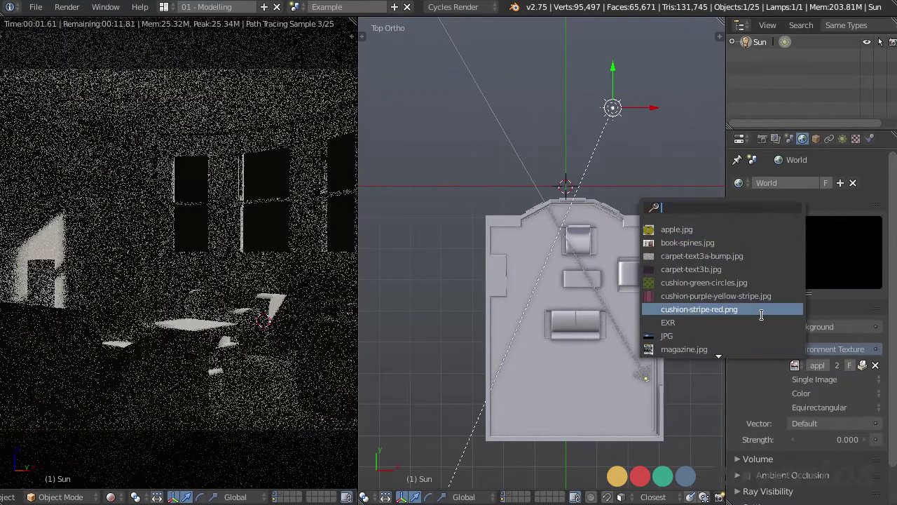
{"action": "scroll", "coordinate": [759, 336], "scroll_direction": "down", "scroll_amount": 5}
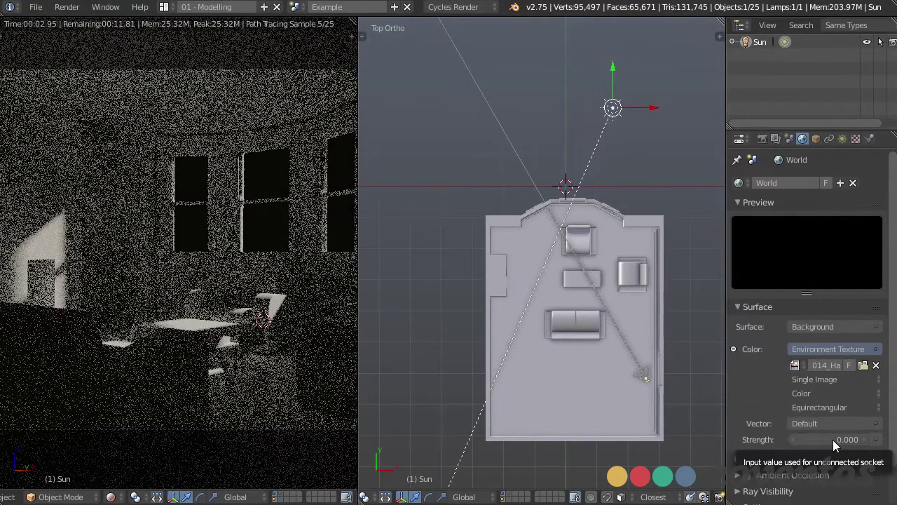
Set the world background's strength to 1
{"action": "left_click", "coordinate": [833, 440]}
{"action": "type", "text": "1"}
{"action": "key", "text": "Return"}
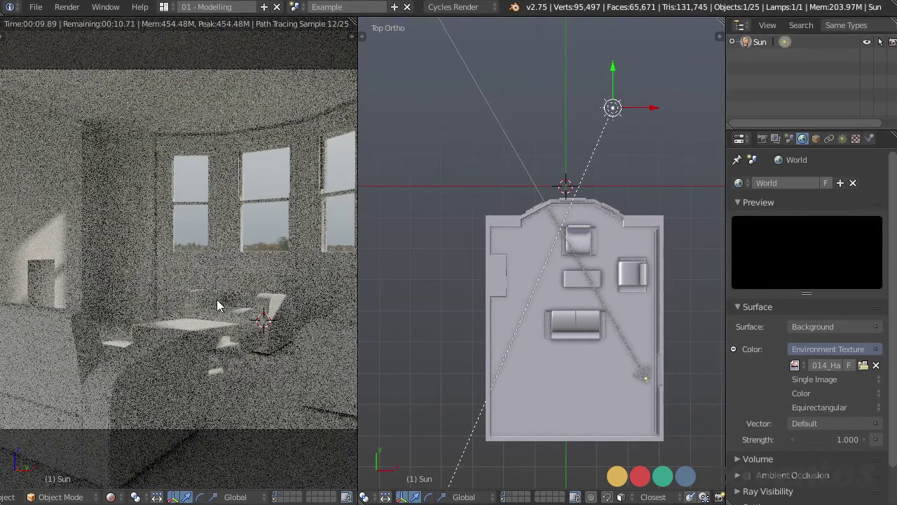
Rotate the world's Environment Texture mapping to -87° around Z, checking the sky's orientation from outside the room
{"action": "scroll", "coordinate": [238, 278], "scroll_direction": "down", "scroll_amount": 3}
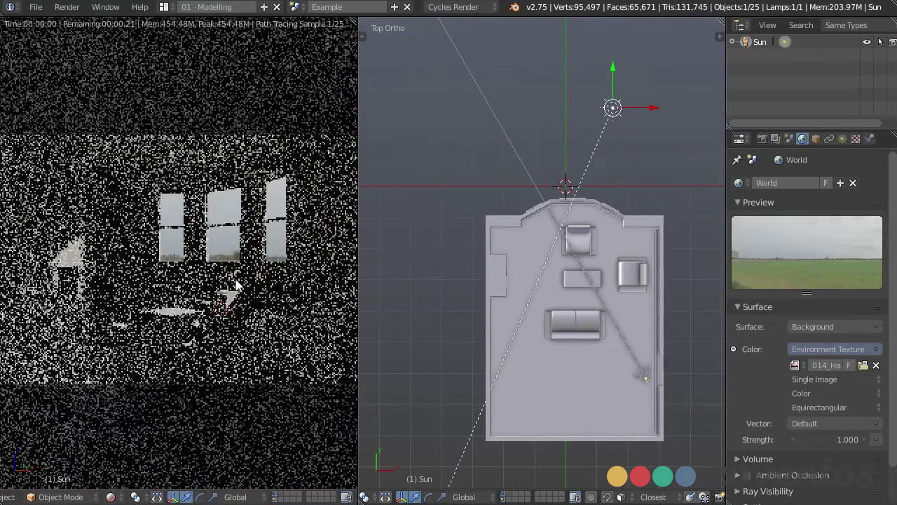
{"action": "scroll", "coordinate": [237, 284], "scroll_direction": "down", "scroll_amount": 5}
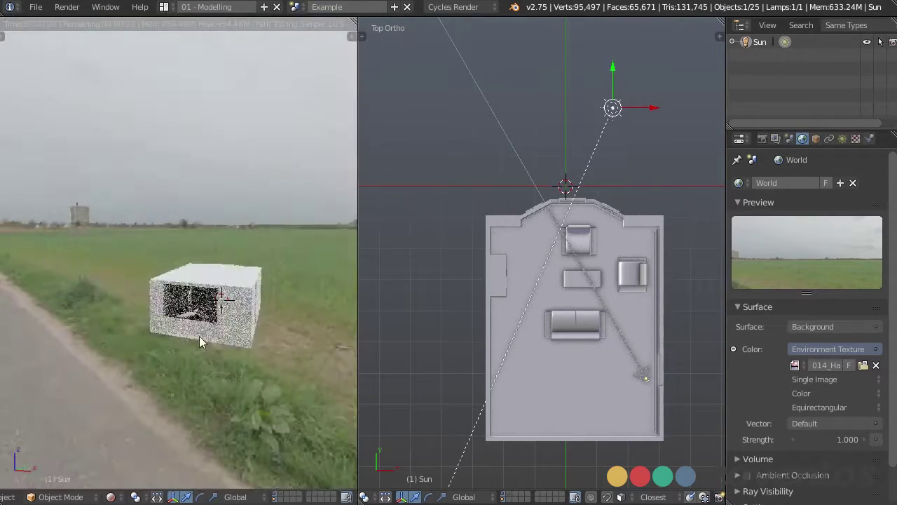
{"action": "middle_click_drag", "start_coordinate": [281, 340], "coordinate": [183, 162]}
{"action": "middle_click_drag", "start_coordinate": [128, 150], "coordinate": [228, 223]}
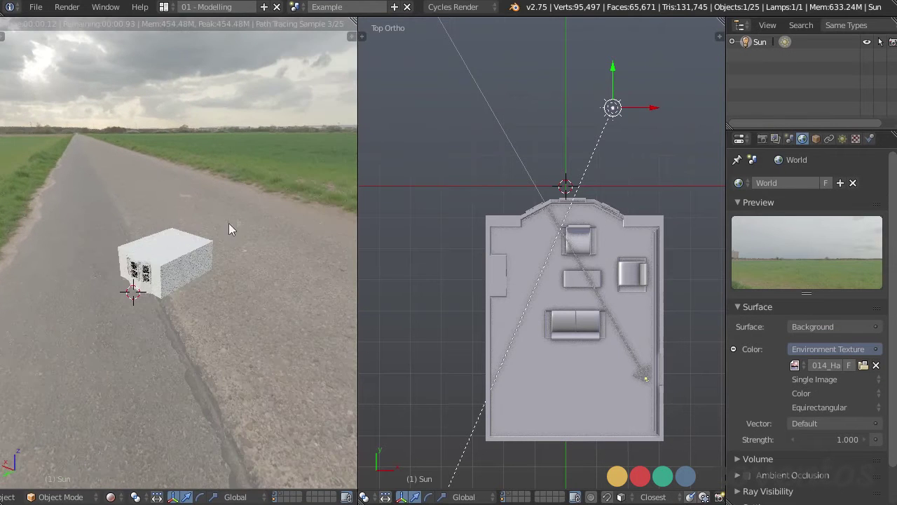
{"action": "middle_click_drag", "start_coordinate": [179, 269], "coordinate": [136, 164]}
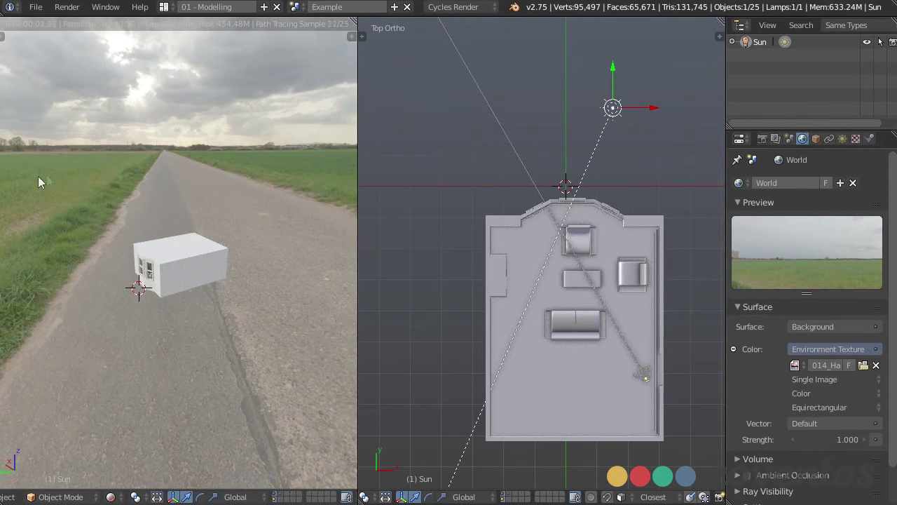
{"action": "left_click", "coordinate": [855, 138]}
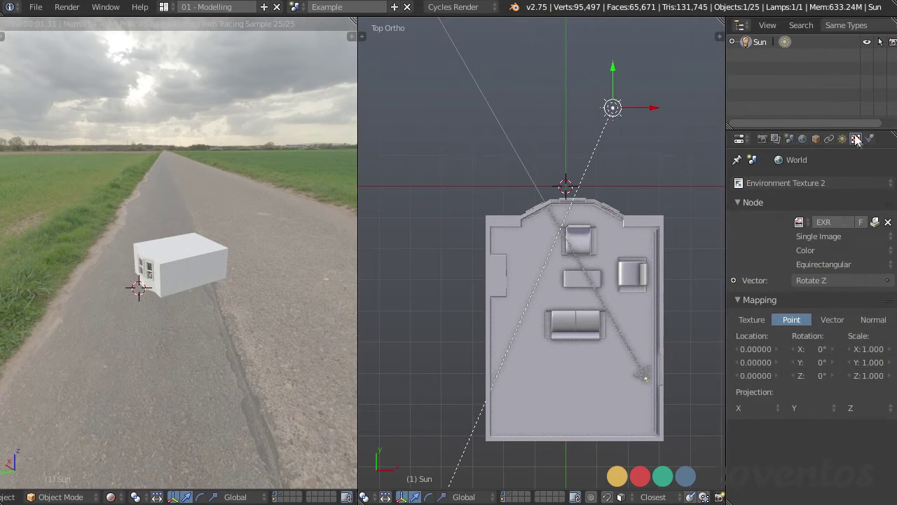
{"action": "left_click", "coordinate": [784, 183]}
{"action": "left_click", "coordinate": [779, 130]}
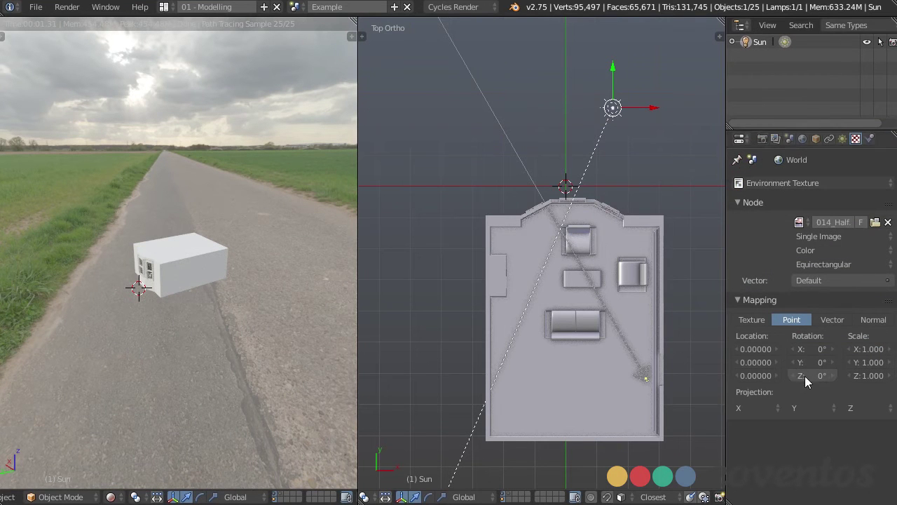
{"action": "mouse_move", "coordinate": [805, 375]}
{"action": "left_mouse_down"}
{"action": "mouse_move", "coordinate": [757, 375]}
{"action": "mouse_move", "coordinate": [803, 375]}
{"action": "left_mouse_up"}
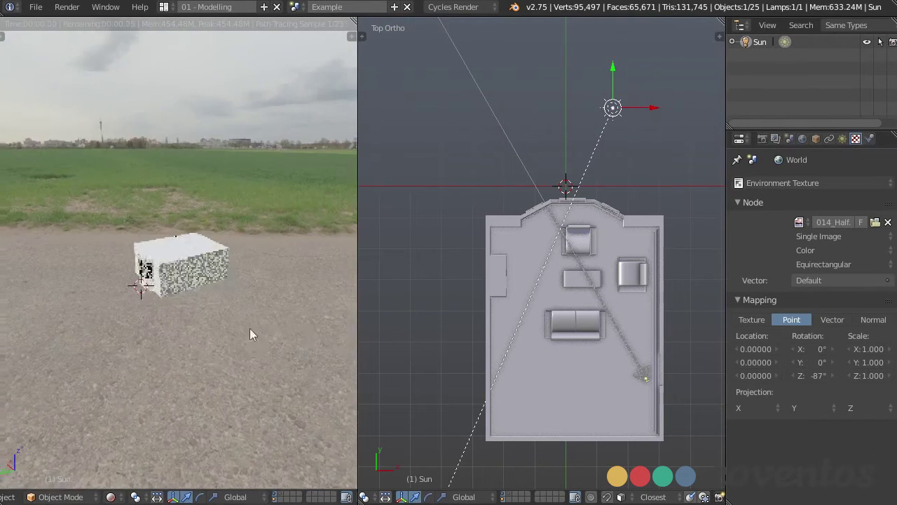
{"action": "middle_click_drag", "start_coordinate": [249, 328], "coordinate": [130, 317]}
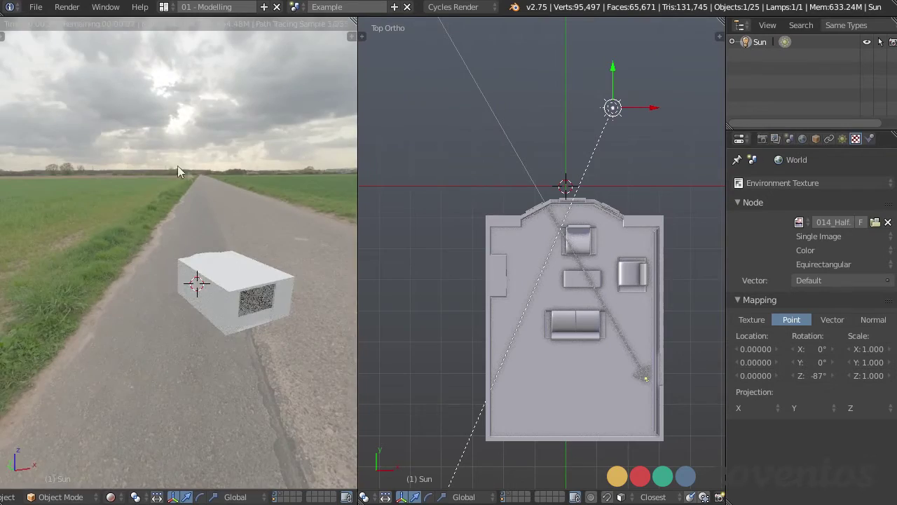
Return the rendered view to the scene camera and split its area into two stacked views
{"action": "middle_click_drag", "start_coordinate": [177, 165], "coordinate": [172, 213]}
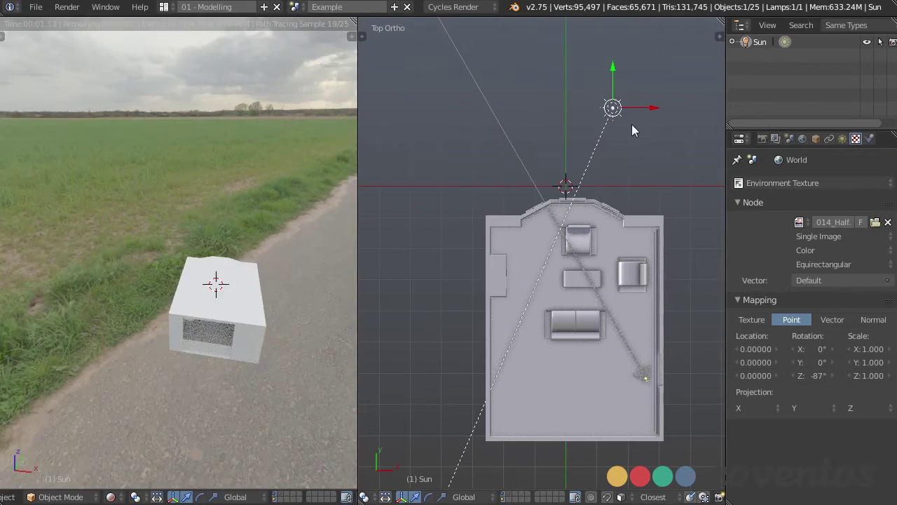
{"action": "key", "text": "KP_0"}
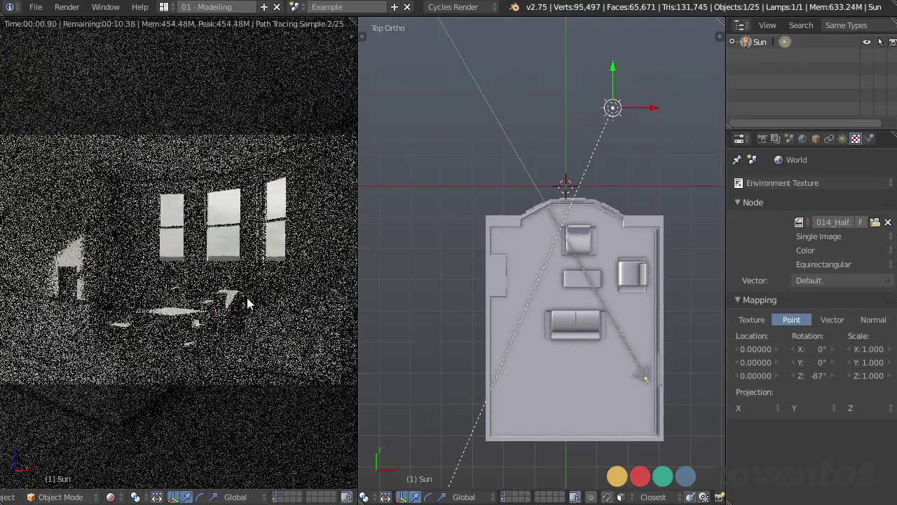
{"action": "scroll", "coordinate": [234, 322], "scroll_direction": "up", "scroll_amount": 1}
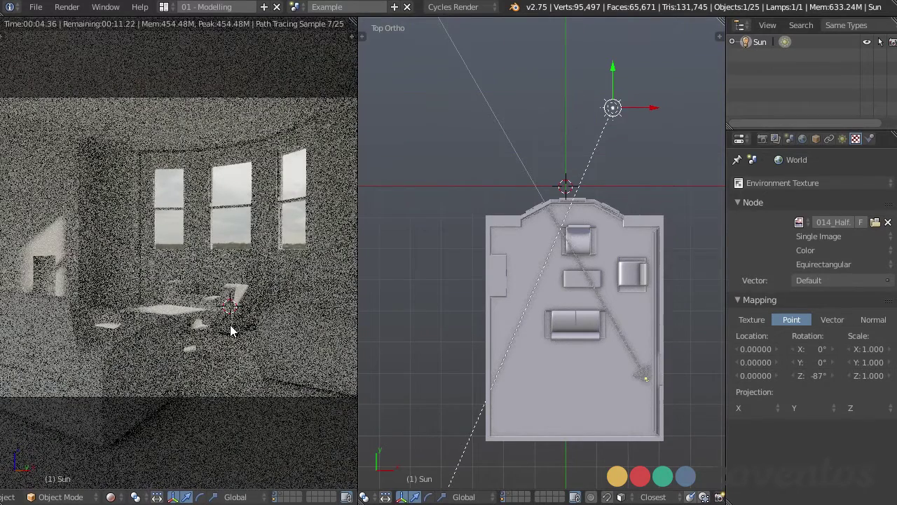
{"action": "left_click", "coordinate": [8, 497]}
{"action": "left_click", "coordinate": [8, 497]}
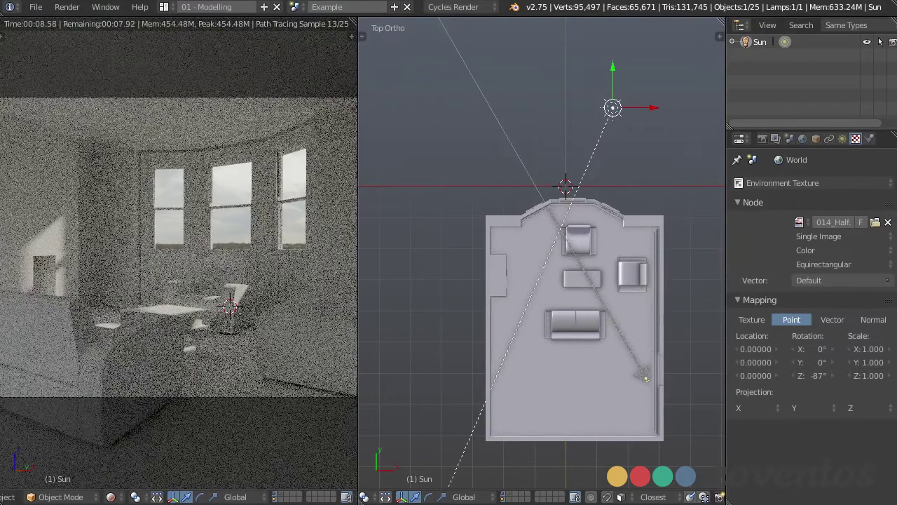
{"action": "left_click_drag", "start_coordinate": [3, 501], "coordinate": [30, 254]}
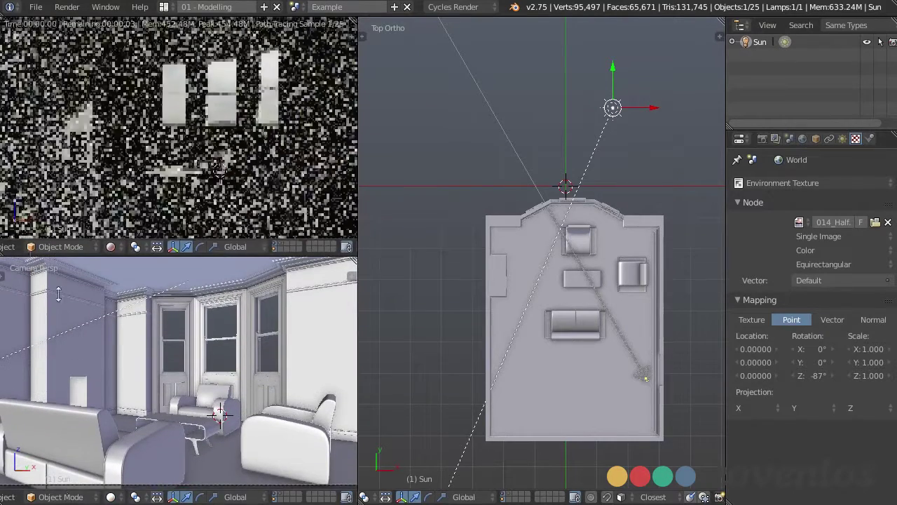
{"action": "scroll", "coordinate": [89, 500], "scroll_direction": "up", "scroll_amount": 5}
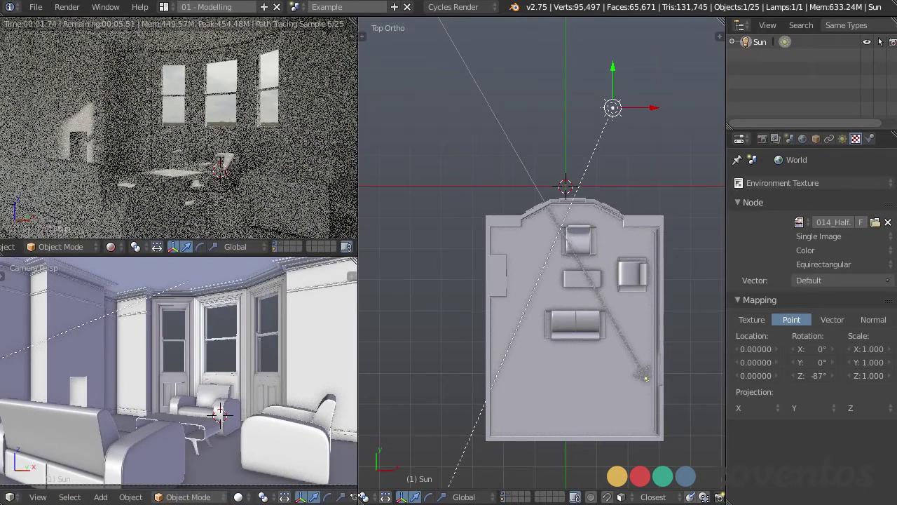
Turn the lower split area into a Node Editor showing the World shader nodes
{"action": "left_click", "coordinate": [10, 496]}
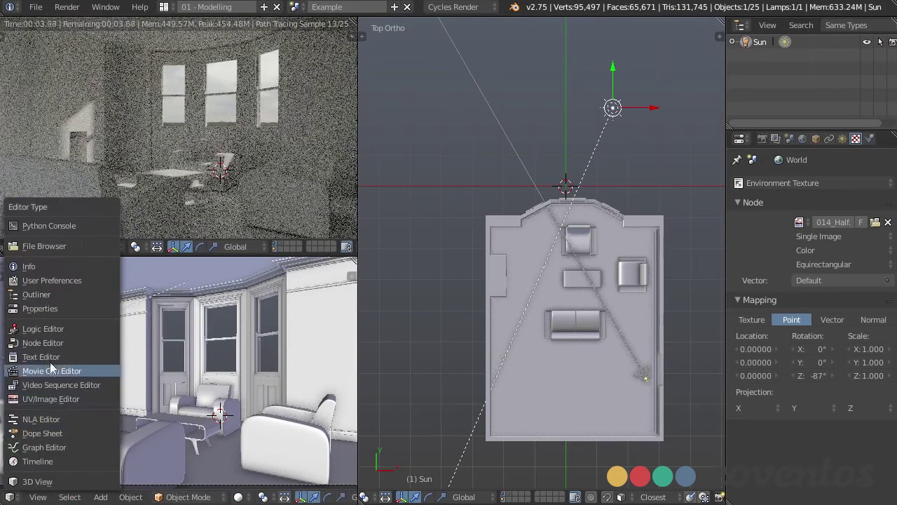
{"action": "left_click", "coordinate": [60, 343]}
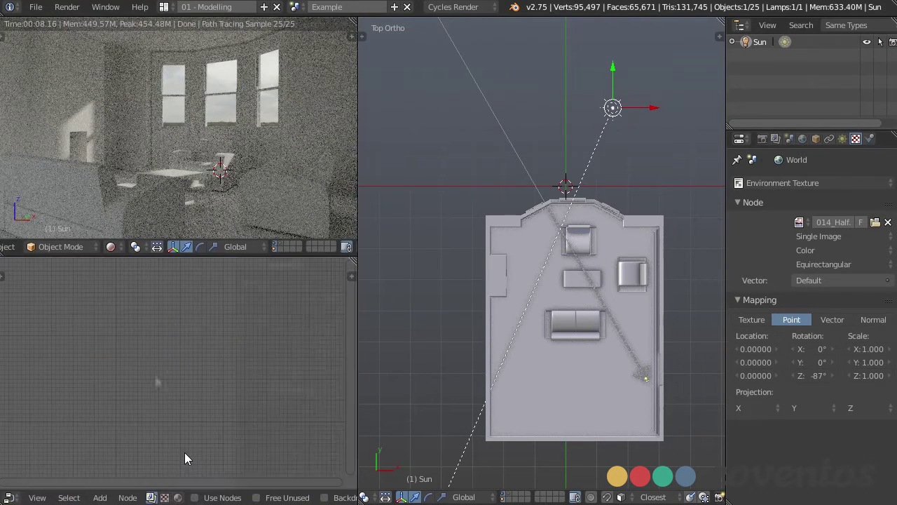
{"action": "left_click", "coordinate": [178, 497]}
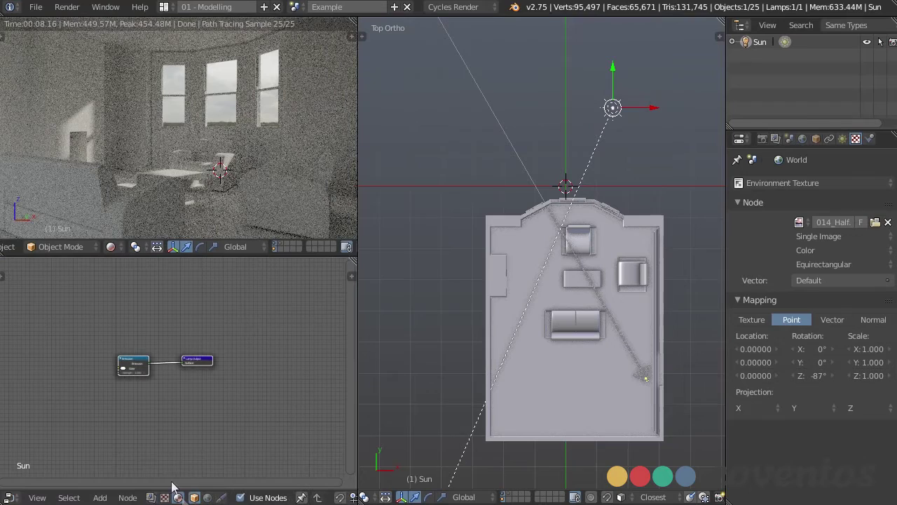
{"action": "left_click", "coordinate": [207, 497]}
Delete the unconnected Pro Lighting Skies group node and space the Environment Texture and Background nodes apart
{"action": "scroll", "coordinate": [176, 420], "scroll_direction": "up", "scroll_amount": 3}
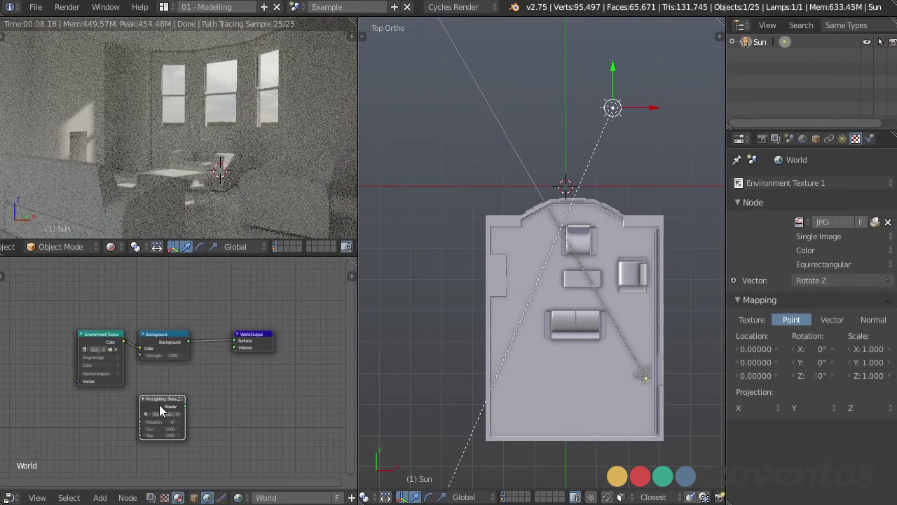
{"action": "left_click", "coordinate": [161, 411]}
{"action": "key", "text": "x"}
{"action": "scroll", "coordinate": [184, 368], "scroll_direction": "up", "scroll_amount": 1}
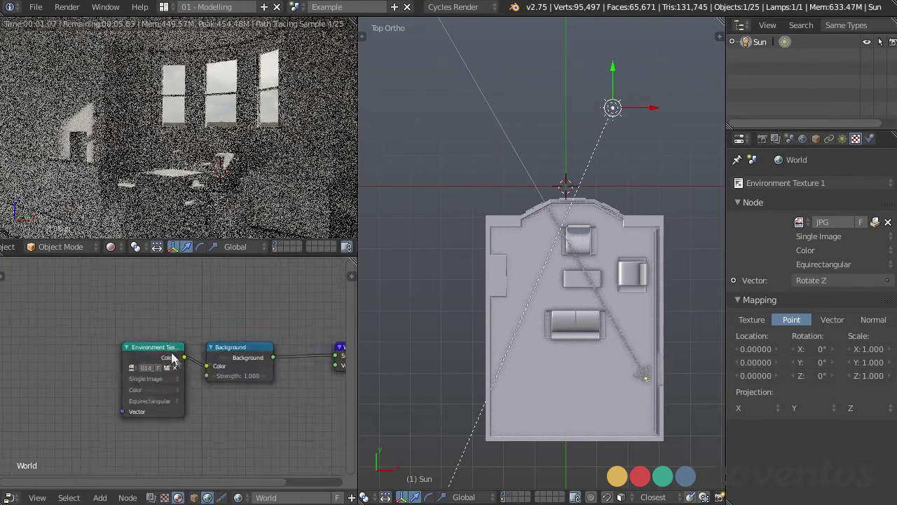
{"action": "left_click_drag", "start_coordinate": [161, 348], "coordinate": [50, 338]}
{"action": "left_click_drag", "start_coordinate": [248, 351], "coordinate": [276, 344]}
{"action": "middle_click_drag", "start_coordinate": [206, 376], "coordinate": [265, 362]}
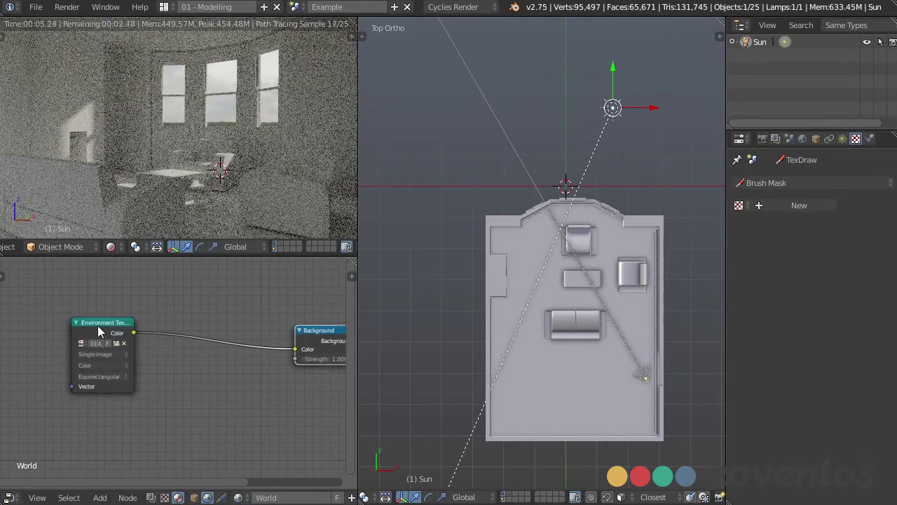
{"action": "left_click_drag", "start_coordinate": [97, 326], "coordinate": [52, 335]}
{"action": "middle_click_drag", "start_coordinate": [174, 349], "coordinate": [215, 349]}
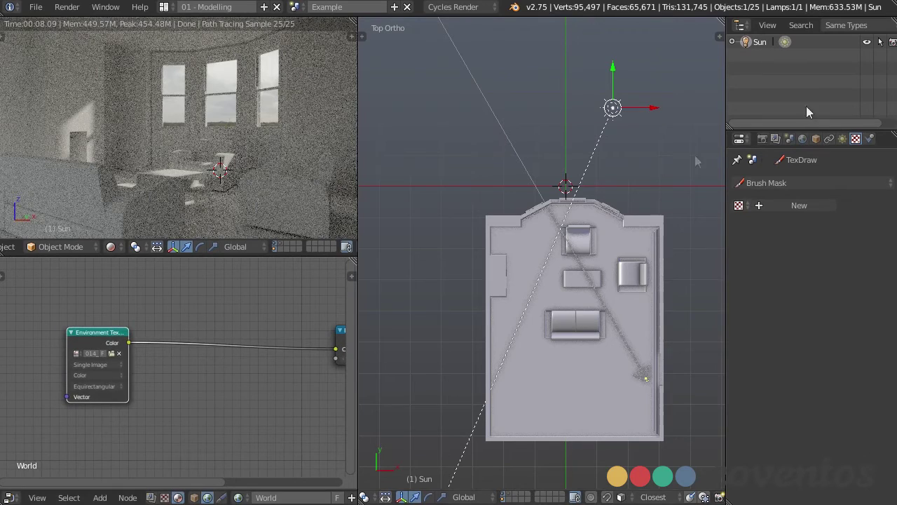
Exclude the Sun lamp from rendering while keeping it visible in the viewport
{"action": "left_click", "coordinate": [867, 42]}
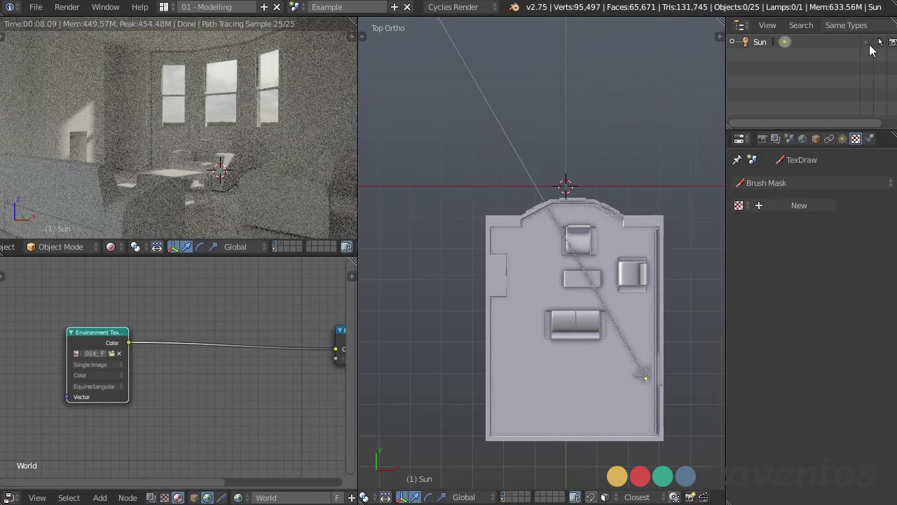
{"action": "left_click", "coordinate": [867, 42]}
{"action": "left_click", "coordinate": [893, 44]}
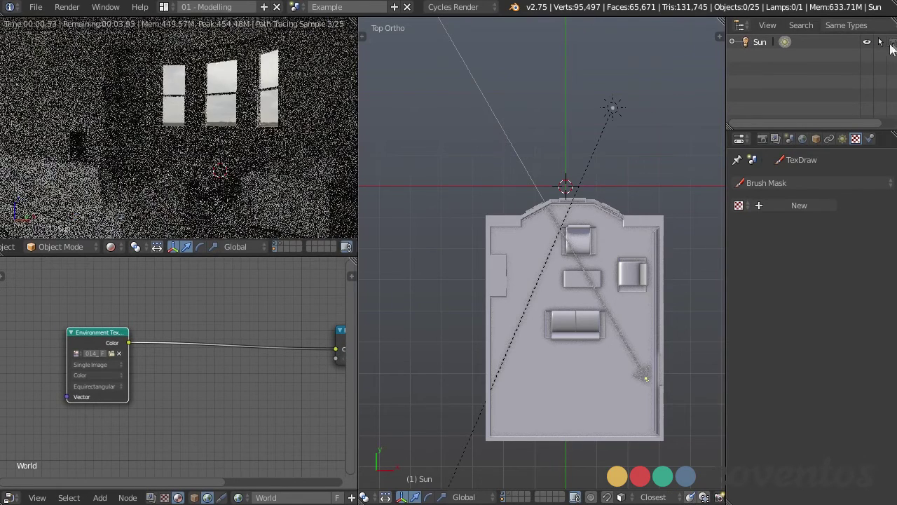
Move the Environment Texture node farther away from the Background node to make room for another node
{"action": "middle_click_drag", "start_coordinate": [168, 387], "coordinate": [231, 380]}
{"action": "scroll", "coordinate": [231, 380], "scroll_direction": "up", "scroll_amount": 1}
{"action": "left_click_drag", "start_coordinate": [154, 314], "coordinate": [74, 326]}
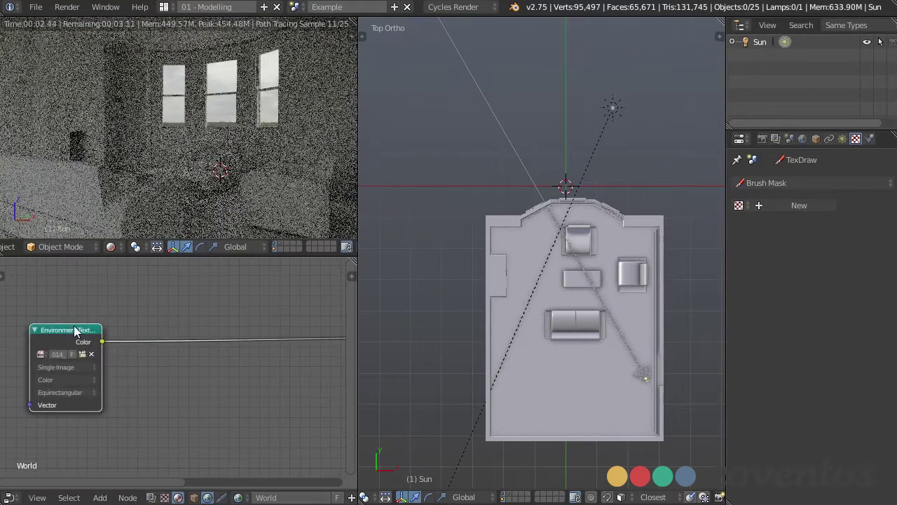
{"action": "middle_click_drag", "start_coordinate": [204, 375], "coordinate": [222, 372]}
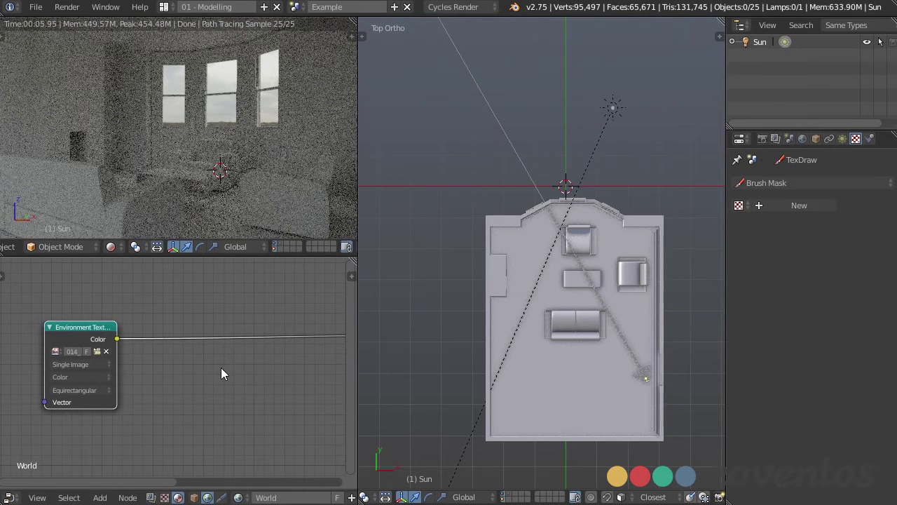
Add a Math node below the link between the Environment Texture and Background nodes
{"action": "middle_click_drag", "start_coordinate": [224, 368], "coordinate": [121, 371]}
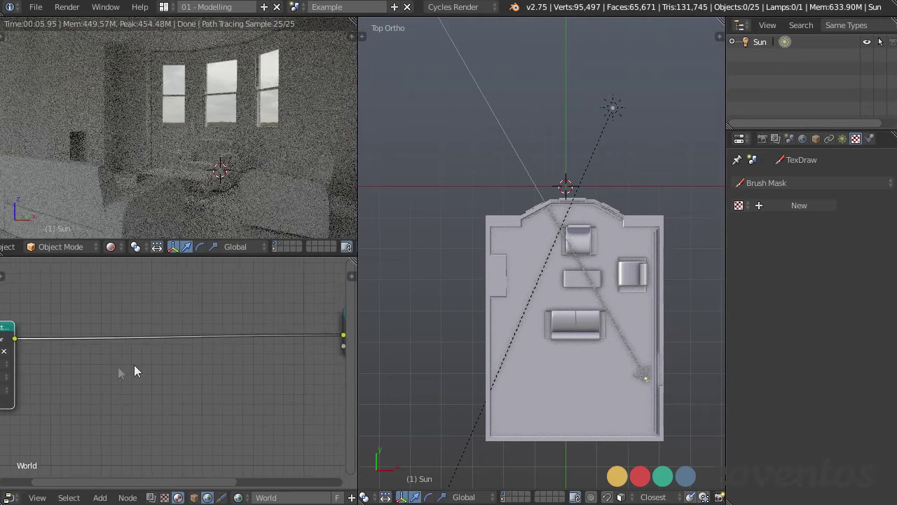
{"action": "scroll", "coordinate": [136, 365], "scroll_direction": "down", "scroll_amount": 1}
{"action": "mouse_move", "coordinate": [205, 365]}
{"action": "middle_mouse_down"}
{"action": "mouse_move", "coordinate": [207, 353]}
{"action": "mouse_move", "coordinate": [217, 357]}
{"action": "middle_mouse_up"}
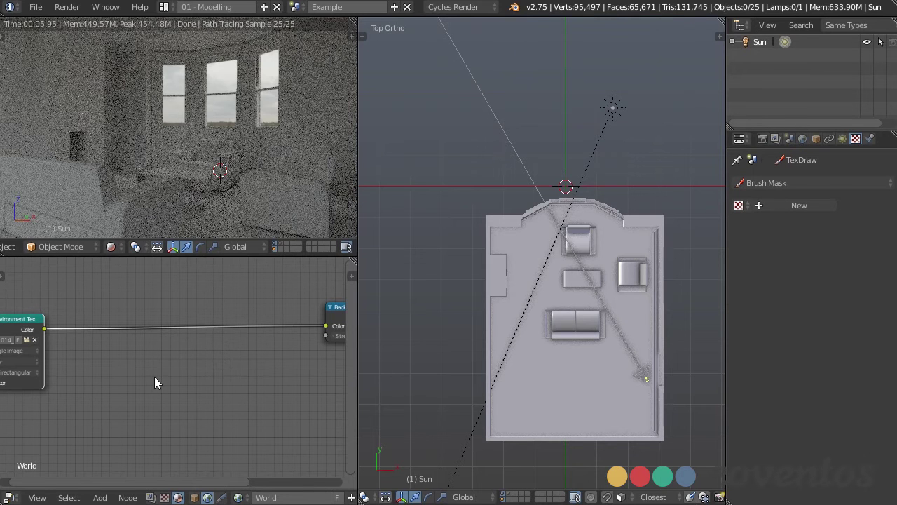
{"action": "mouse_move", "coordinate": [154, 376]}
{"action": "middle_mouse_down"}
{"action": "mouse_move", "coordinate": [123, 377]}
{"action": "mouse_move", "coordinate": [161, 373]}
{"action": "middle_mouse_up"}
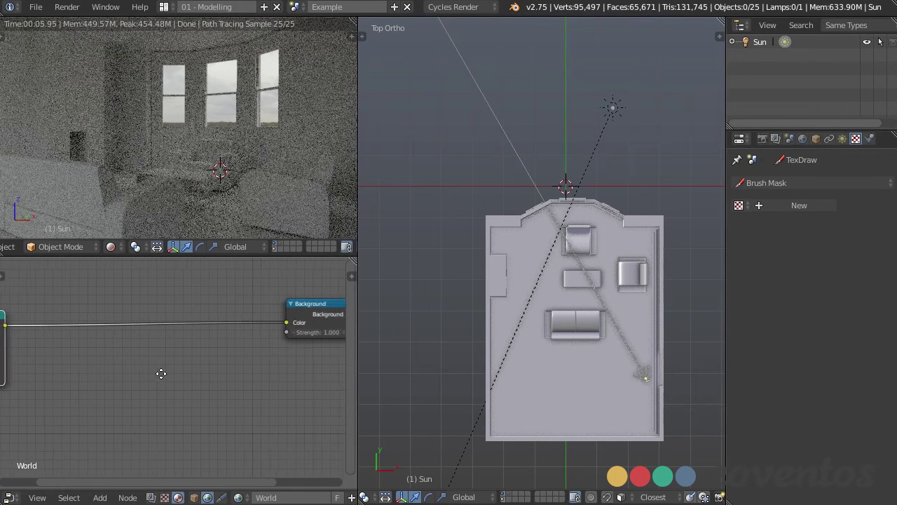
{"action": "middle_click_drag", "start_coordinate": [85, 344], "coordinate": [185, 344]}
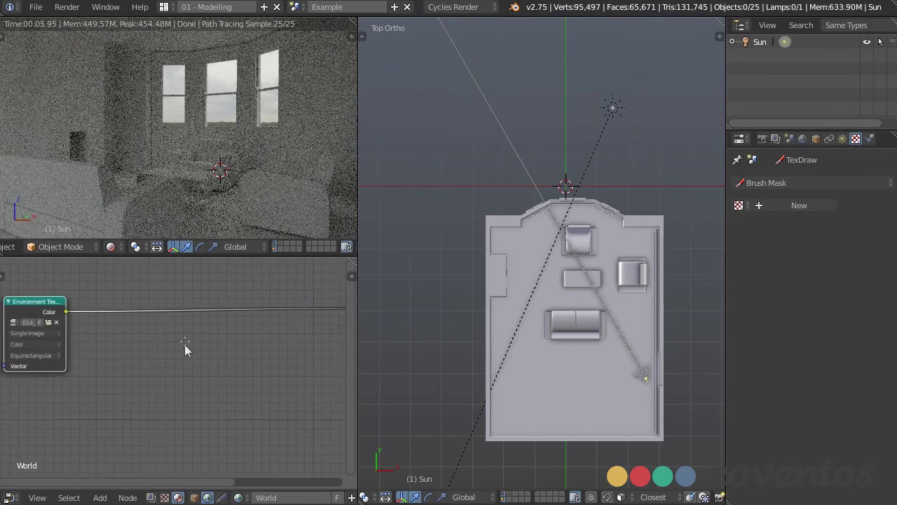
{"action": "key", "text": "shift+a"}
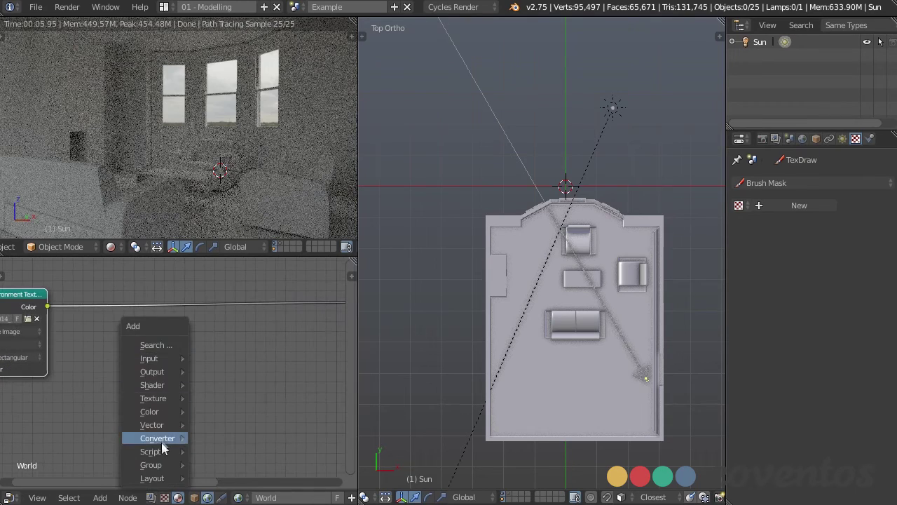
{"action": "mouse_move", "coordinate": [184, 440]}
{"action": "left_click", "coordinate": [233, 283]}
{"action": "left_click", "coordinate": [82, 344]}
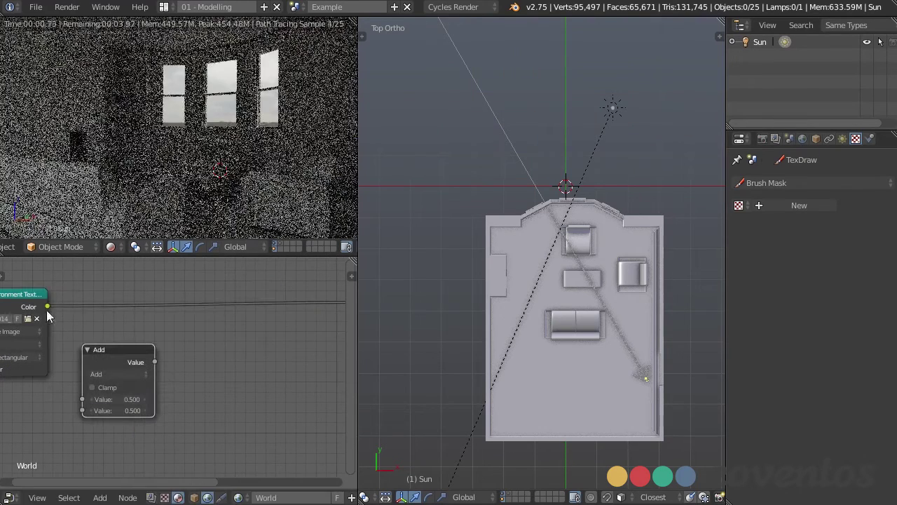
Connect the Environment Texture's Color to the Math node's first value and the Math result to the Background's Strength
{"action": "left_click_drag", "start_coordinate": [46, 310], "coordinate": [81, 399]}
{"action": "middle_click_drag", "start_coordinate": [238, 414], "coordinate": [156, 411]}
{"action": "left_click_drag", "start_coordinate": [84, 366], "coordinate": [291, 319]}
{"action": "middle_click_drag", "start_coordinate": [164, 422], "coordinate": [295, 405]}
Set the Math node's second value to 5 to brighten the environment lighting
{"action": "scroll", "coordinate": [295, 406], "scroll_direction": "up", "scroll_amount": 3}
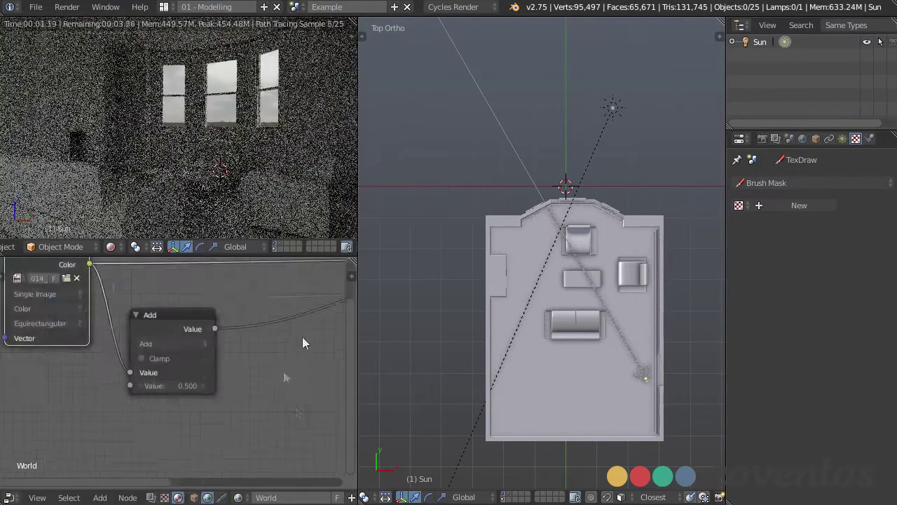
{"action": "middle_click_drag", "start_coordinate": [293, 339], "coordinate": [143, 421]}
{"action": "scroll", "coordinate": [205, 394], "scroll_direction": "down", "scroll_amount": 1}
{"action": "middle_click_drag", "start_coordinate": [194, 375], "coordinate": [158, 370]}
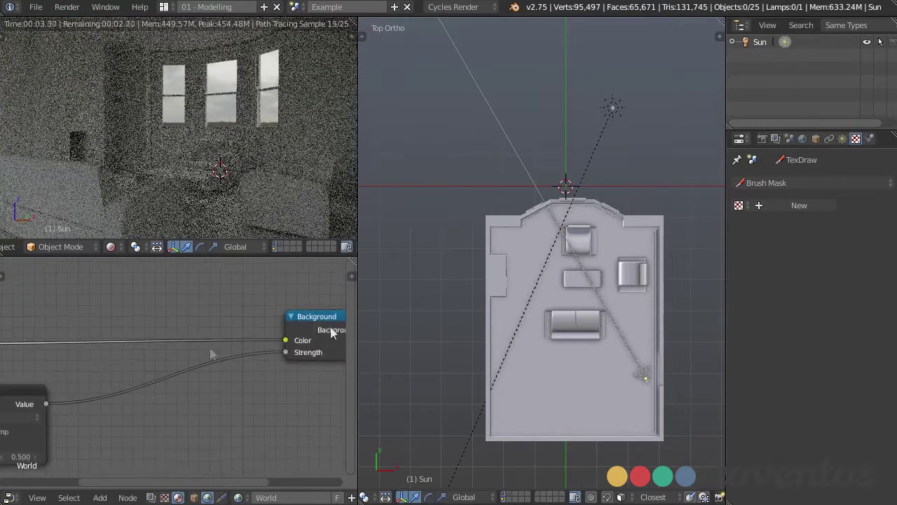
{"action": "middle_click_drag", "start_coordinate": [236, 413], "coordinate": [342, 375]}
{"action": "scroll", "coordinate": [309, 379], "scroll_direction": "up", "scroll_amount": 1}
{"action": "left_click", "coordinate": [88, 431]}
{"action": "type", "text": "5"}
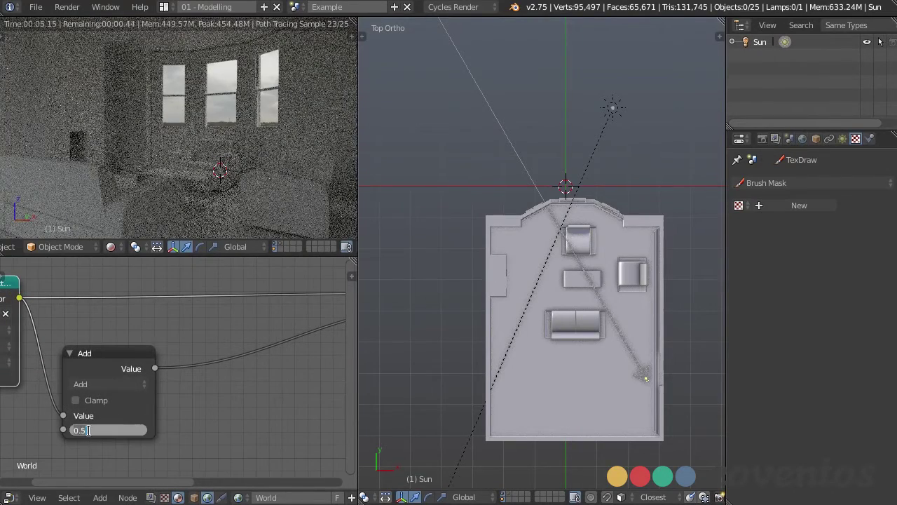
{"action": "key", "text": "Return"}
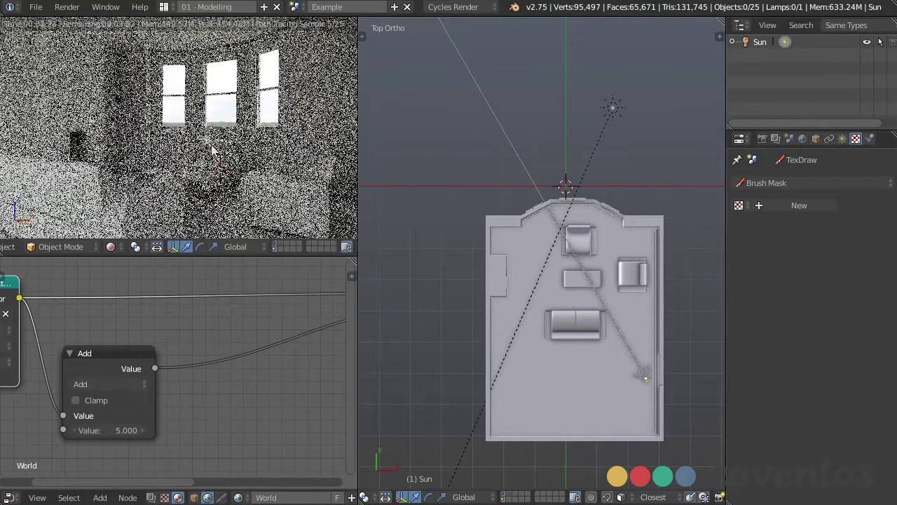
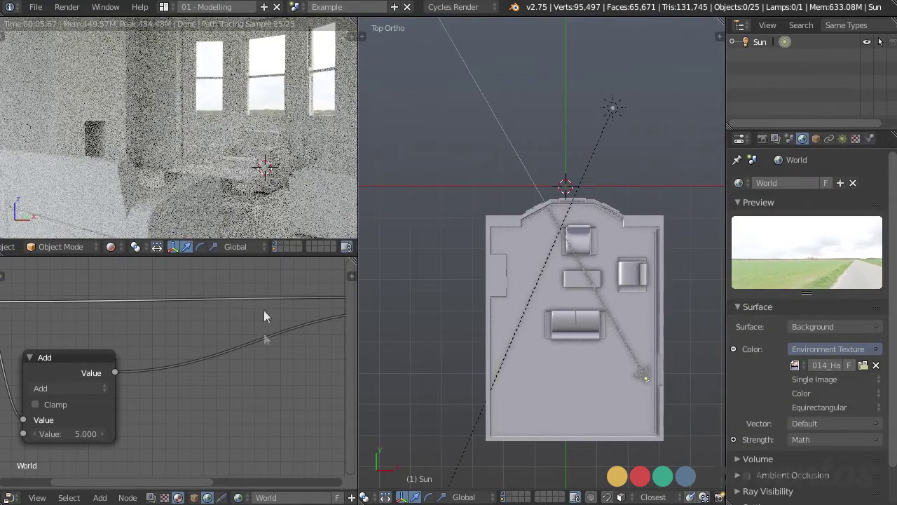
Limit the preview render to a small region around the coffee table for a closer look, and clear that render border
{"action": "middle_click_drag", "start_coordinate": [236, 170], "coordinate": [187, 141]}
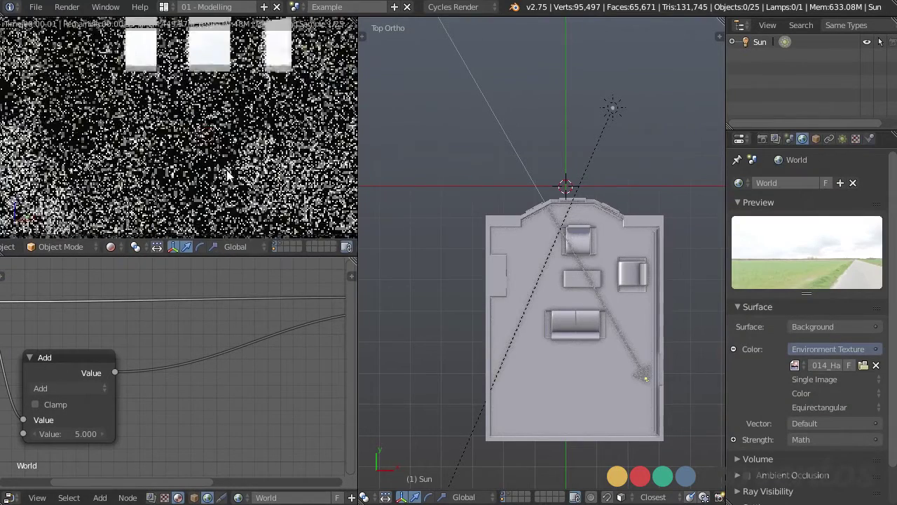
{"action": "key", "text": "ctrl+b"}
{"action": "left_click_drag", "start_coordinate": [152, 127], "coordinate": [284, 234]}
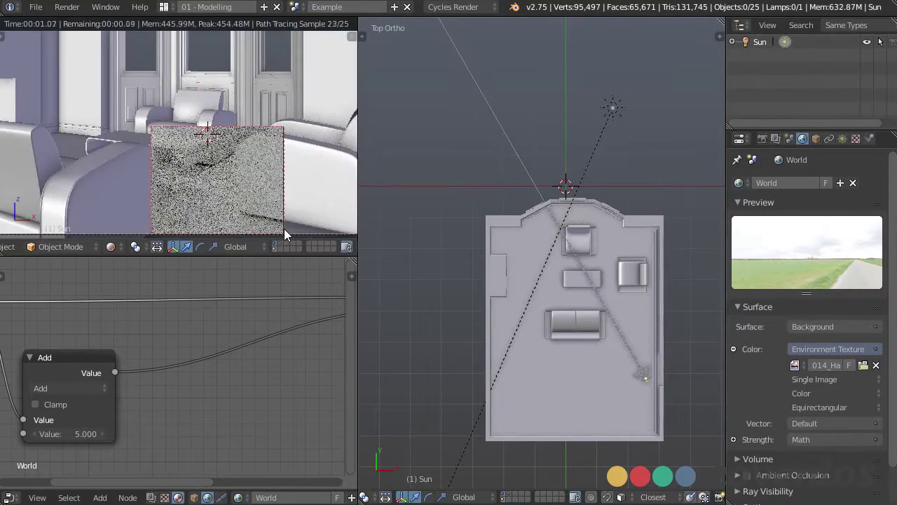
{"action": "left_click_drag", "start_coordinate": [108, 115], "coordinate": [254, 196]}
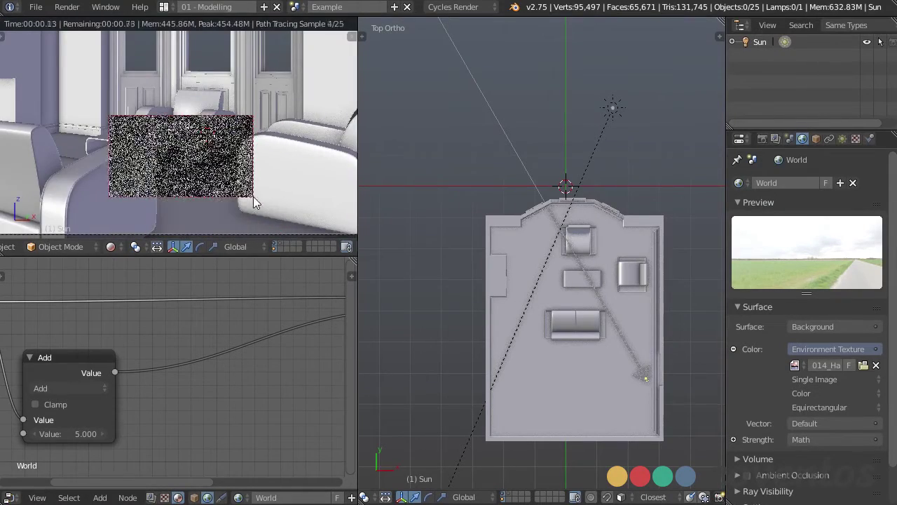
{"action": "scroll", "coordinate": [238, 194], "scroll_direction": "up", "scroll_amount": 3}
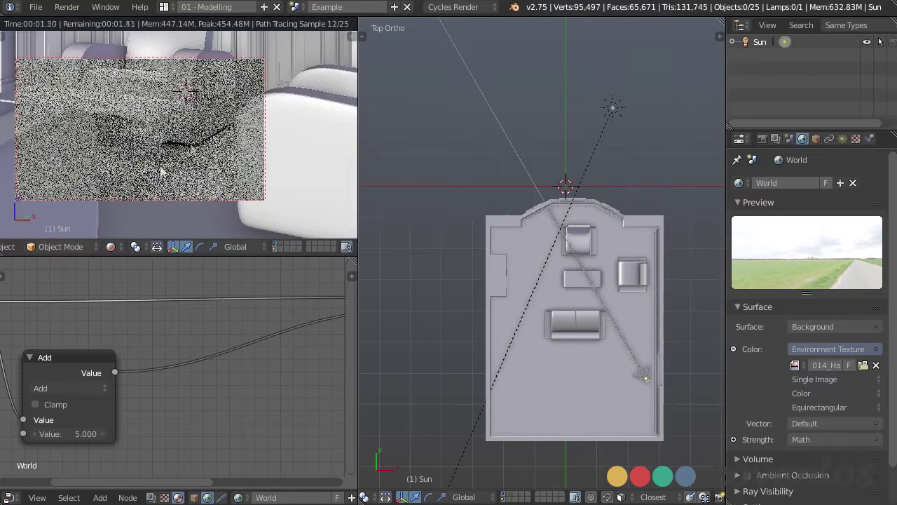
{"action": "scroll", "coordinate": [210, 199], "scroll_direction": "down", "scroll_amount": 2}
{"action": "scroll", "coordinate": [219, 199], "scroll_direction": "down", "scroll_amount": 3}
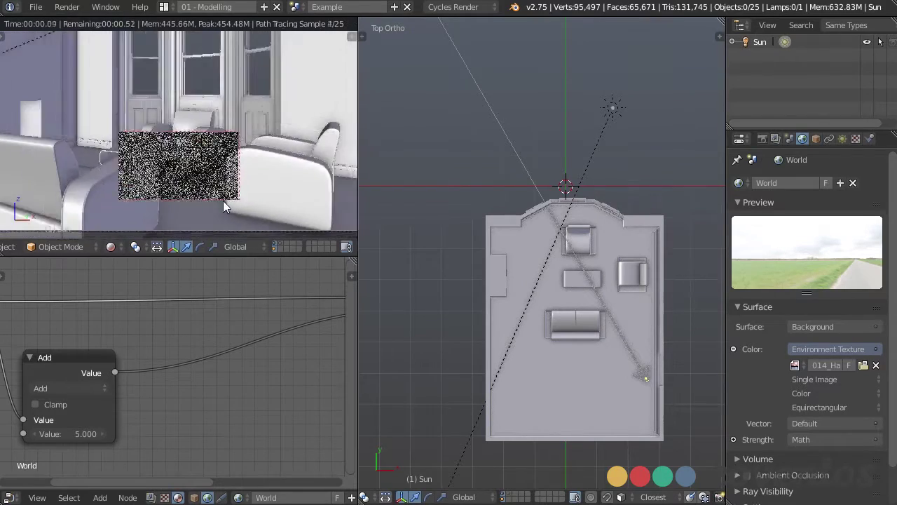
{"action": "key", "text": "ctrl+b"}
{"action": "left_click_drag", "start_coordinate": [212, 232], "coordinate": [225, 232]}
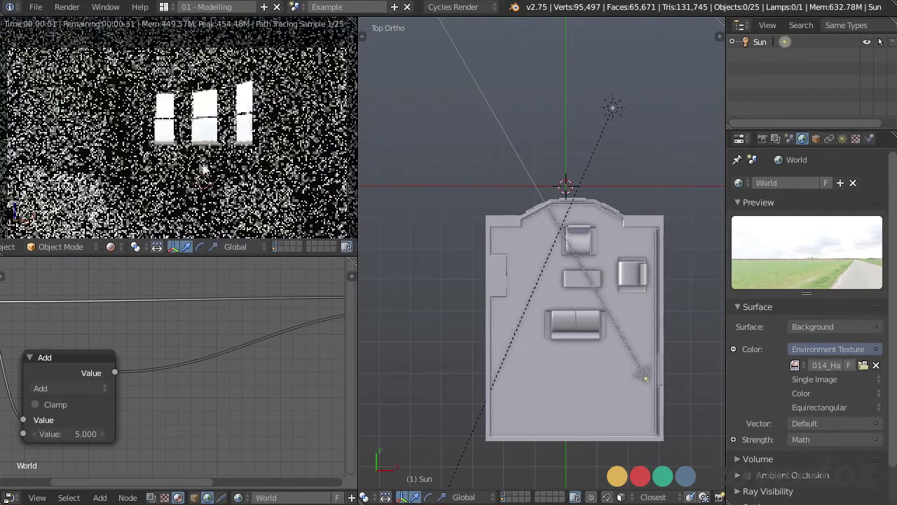
Include the Sun lamp in rendering again
{"action": "left_click", "coordinate": [893, 44]}
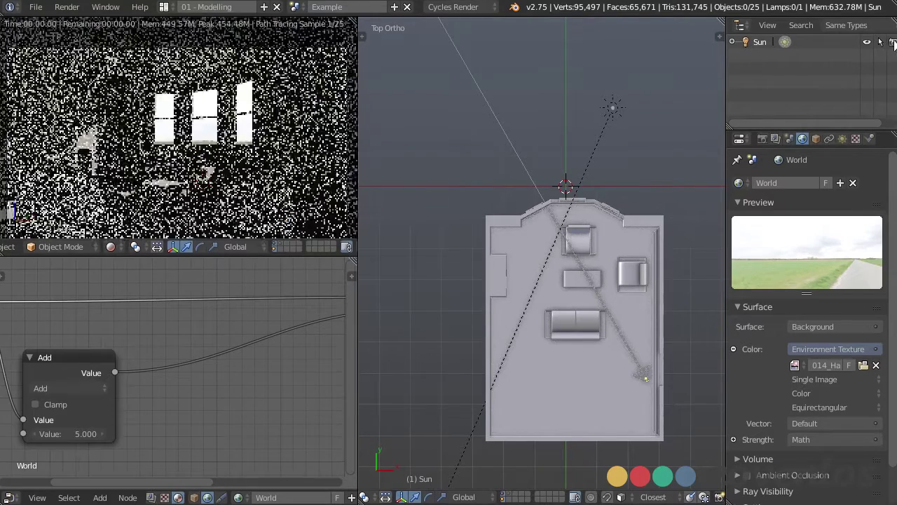
Tint the Sun lamp's emission color a very pale warm yellow
{"action": "middle_click_drag", "start_coordinate": [200, 372], "coordinate": [235, 363]}
{"action": "scroll", "coordinate": [286, 383], "scroll_direction": "down", "scroll_amount": 1}
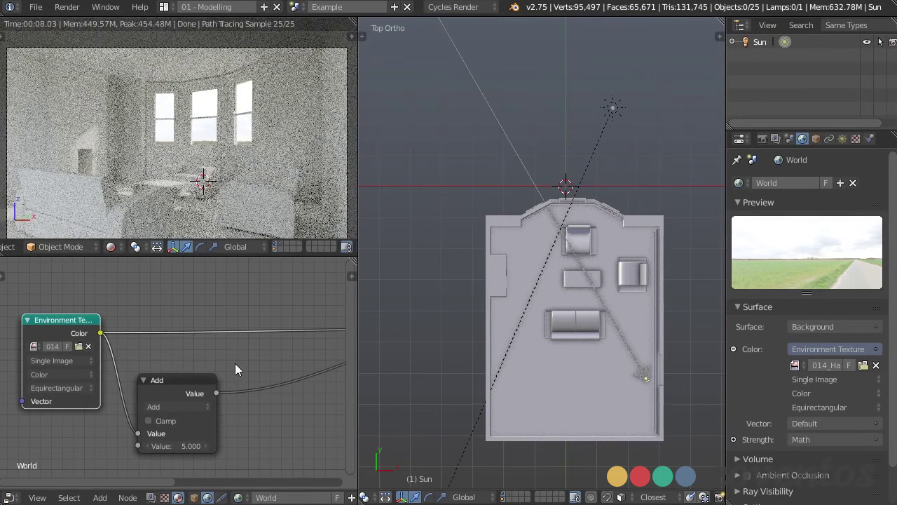
{"action": "left_click", "coordinate": [843, 139]}
{"action": "left_click", "coordinate": [840, 345]}
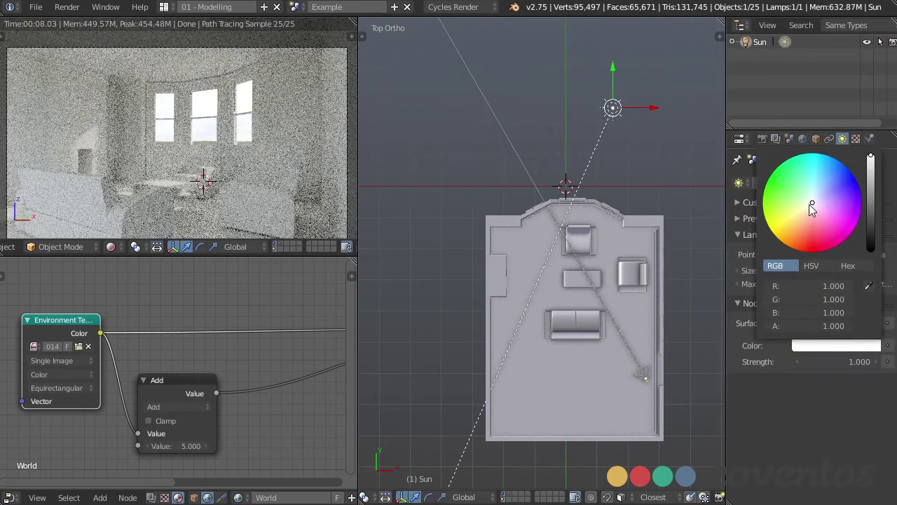
{"action": "left_click", "coordinate": [809, 206]}
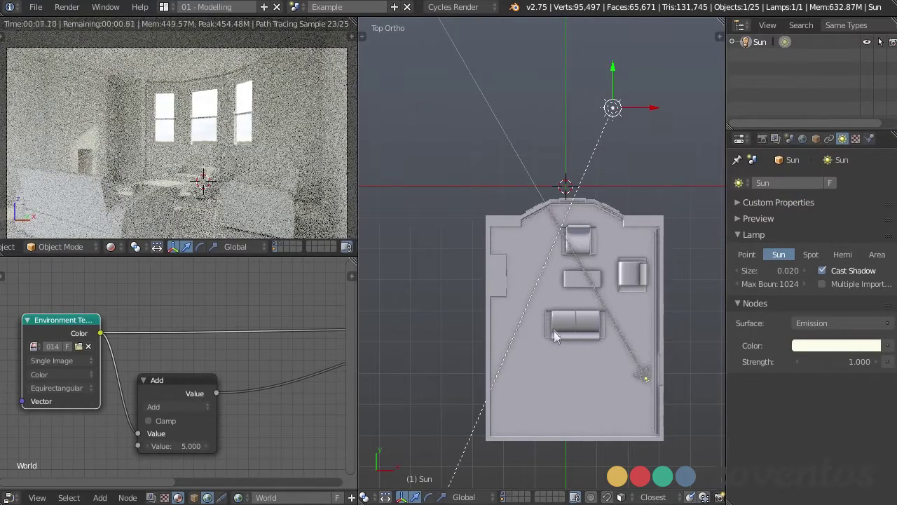
Add a plane mesh at the 3D cursor, just outside the room's bay window
{"action": "middle_click_drag", "start_coordinate": [554, 330], "coordinate": [537, 273]}
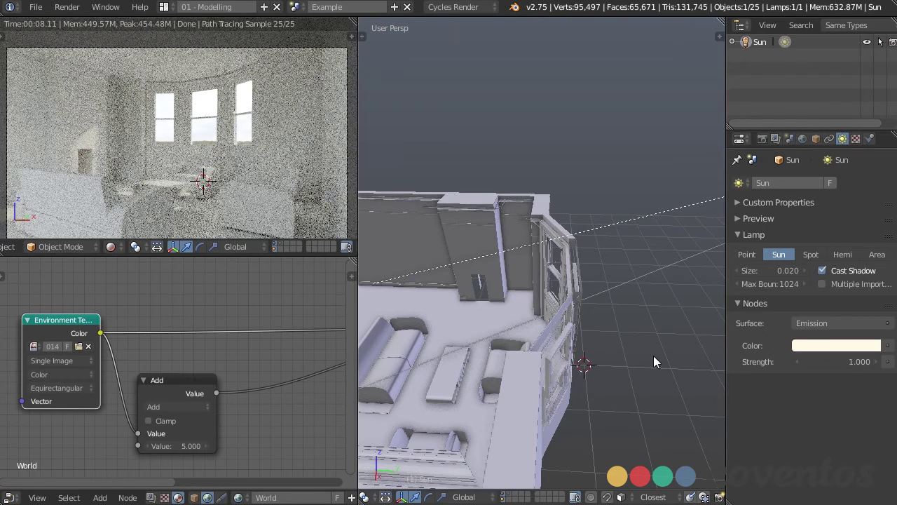
{"action": "middle_click_drag", "start_coordinate": [654, 355], "coordinate": [569, 314]}
{"action": "key", "text": "shift+a"}
{"action": "mouse_move", "coordinate": [569, 300]}
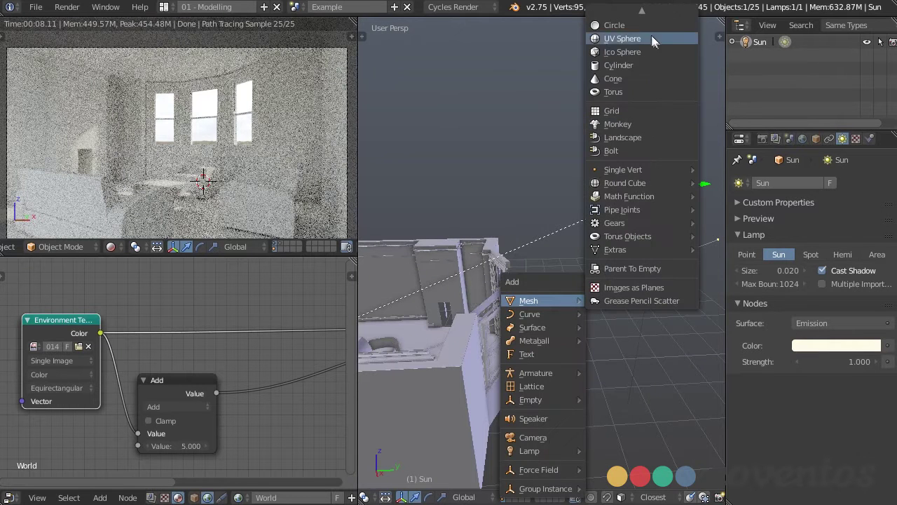
{"action": "scroll", "coordinate": [646, 36], "scroll_direction": "up", "scroll_amount": 5}
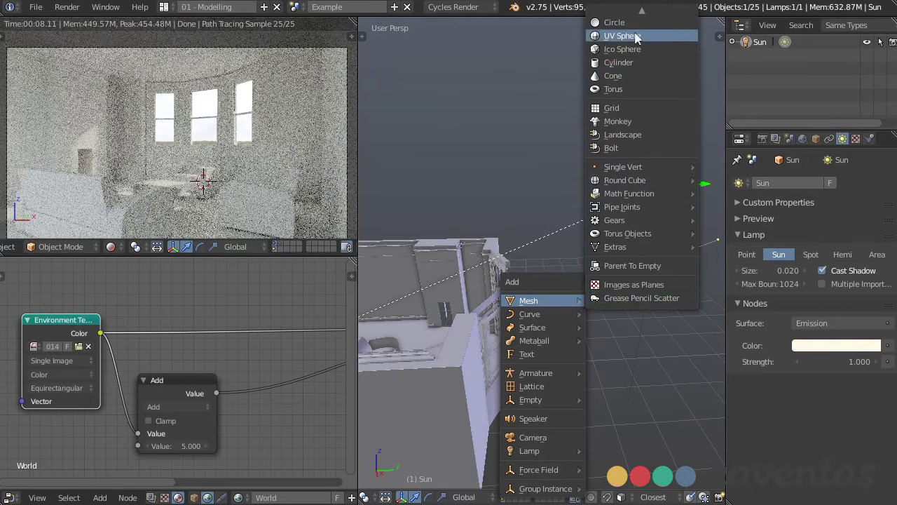
{"action": "scroll", "coordinate": [635, 32], "scroll_direction": "up", "scroll_amount": 4}
{"action": "scroll", "coordinate": [635, 32], "scroll_direction": "up", "scroll_amount": 2}
{"action": "left_click", "coordinate": [639, 21]}
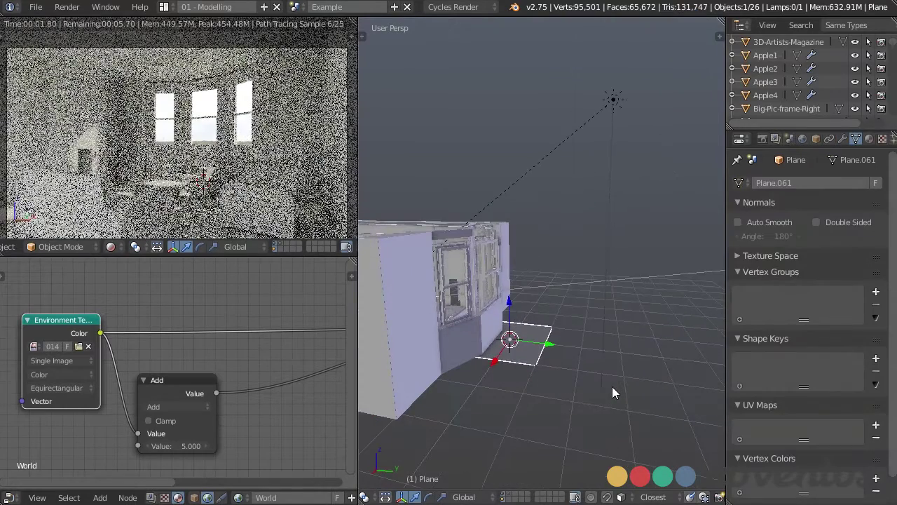
Rotate the new plane 90 degrees about the X axis so it stands upright
{"action": "key", "text": "r"}
{"action": "key", "text": "9"}
{"action": "key", "text": "0"}
{"action": "key", "text": "x"}
{"action": "key", "text": "Return"}
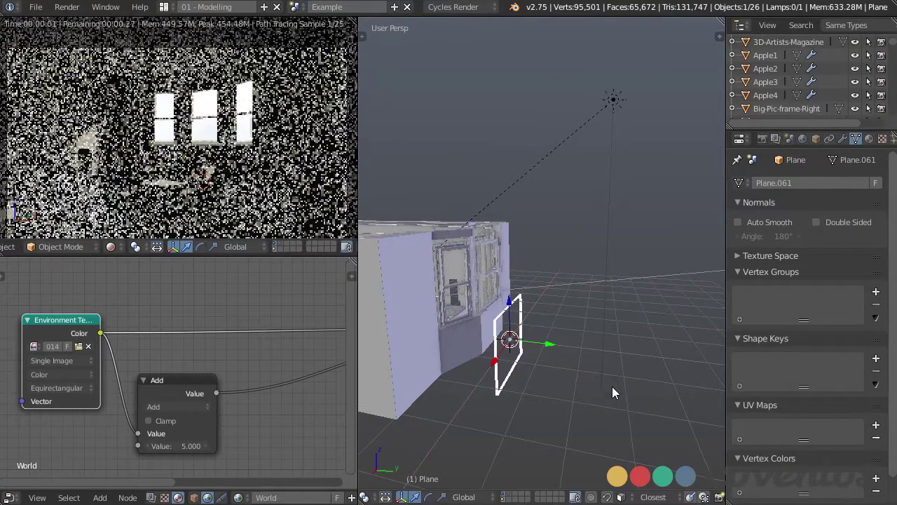
Raise the plane to window height and scale it up to span the bay window
{"action": "middle_click_drag", "start_coordinate": [602, 367], "coordinate": [609, 390]}
{"action": "left_click_drag", "start_coordinate": [524, 306], "coordinate": [525, 240]}
{"action": "left_click", "coordinate": [527, 244]}
{"action": "middle_click_drag", "start_coordinate": [527, 244], "coordinate": [618, 334]}
{"action": "key", "text": "s"}
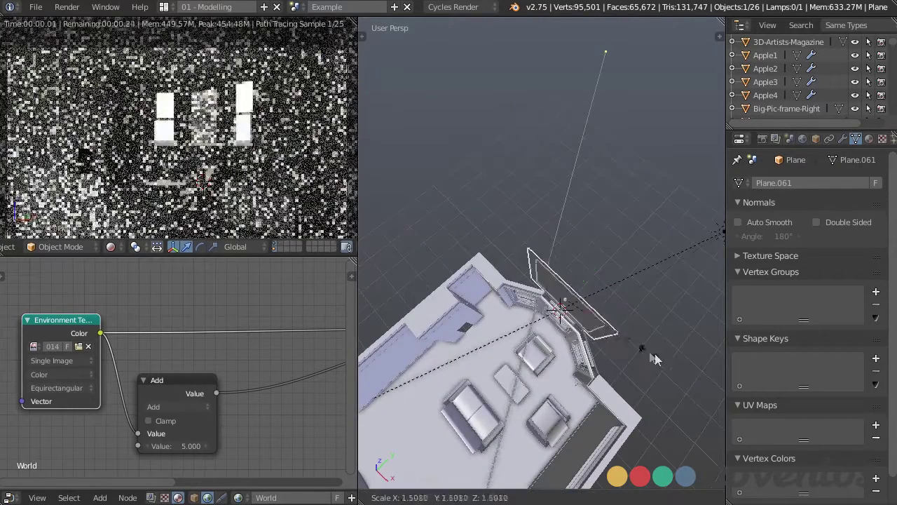
{"action": "left_click", "coordinate": [711, 395]}
Fine-tune the plane's height and shift it slightly along Y just outside the bay window
{"action": "middle_click_drag", "start_coordinate": [712, 395], "coordinate": [489, 219]}
{"action": "left_click_drag", "start_coordinate": [488, 218], "coordinate": [490, 242]}
{"action": "middle_click_drag", "start_coordinate": [490, 243], "coordinate": [574, 330]}
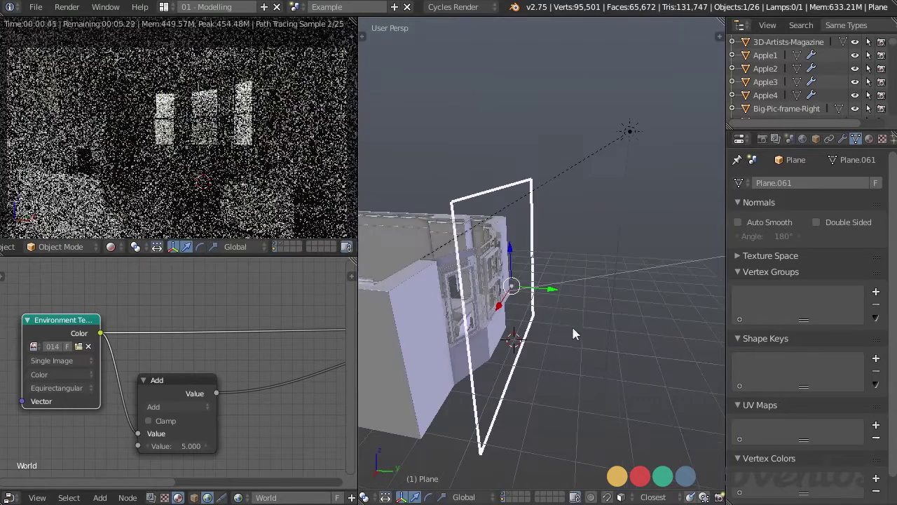
{"action": "mouse_move", "coordinate": [555, 289]}
{"action": "left_mouse_down"}
{"action": "mouse_move", "coordinate": [540, 288]}
{"action": "mouse_move", "coordinate": [547, 285]}
{"action": "left_mouse_up"}
{"action": "middle_click_drag", "start_coordinate": [546, 286], "coordinate": [508, 349]}
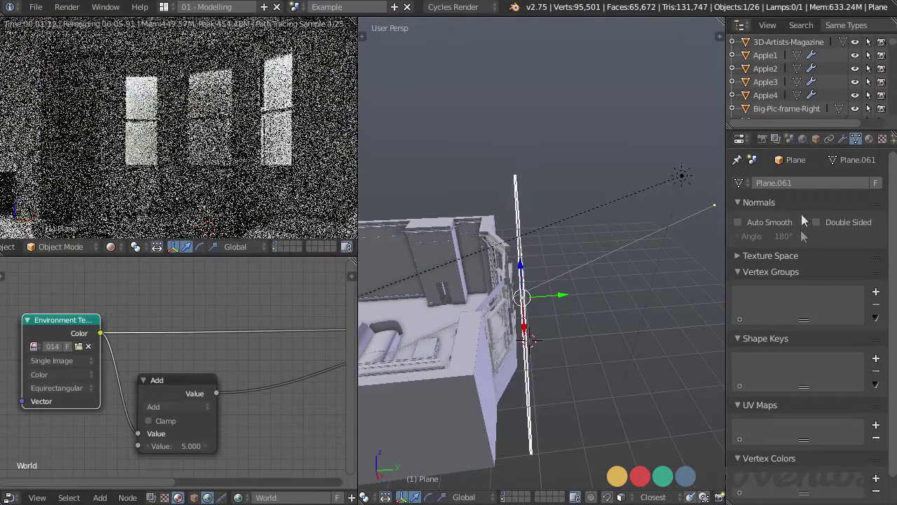
Turn off the plane's Camera and Shadow ray visibility
{"action": "left_click", "coordinate": [816, 139]}
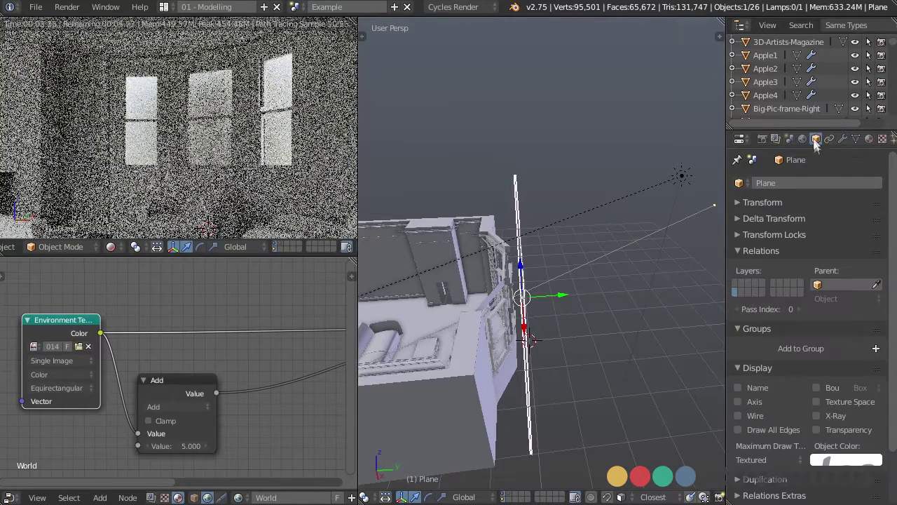
{"action": "scroll", "coordinate": [847, 220], "scroll_direction": "down", "scroll_amount": 3}
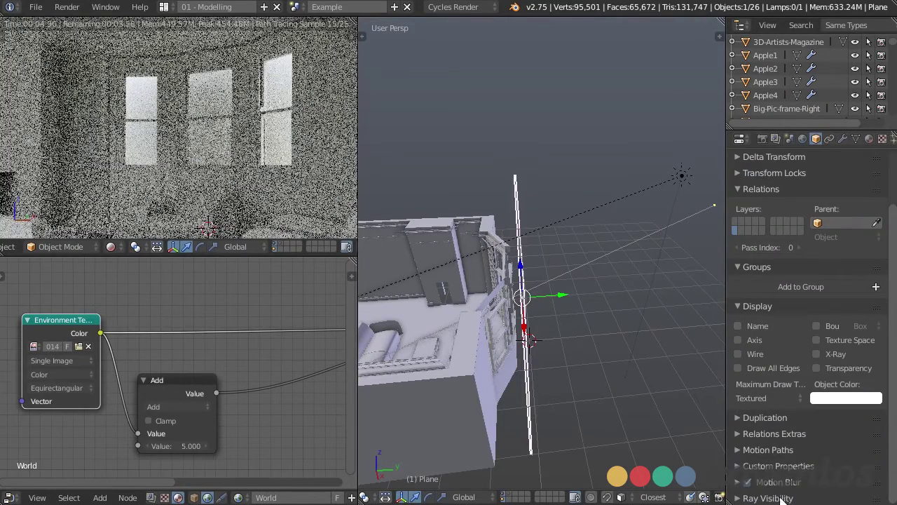
{"action": "left_click", "coordinate": [783, 498]}
{"action": "scroll", "coordinate": [827, 437], "scroll_direction": "down", "scroll_amount": 3}
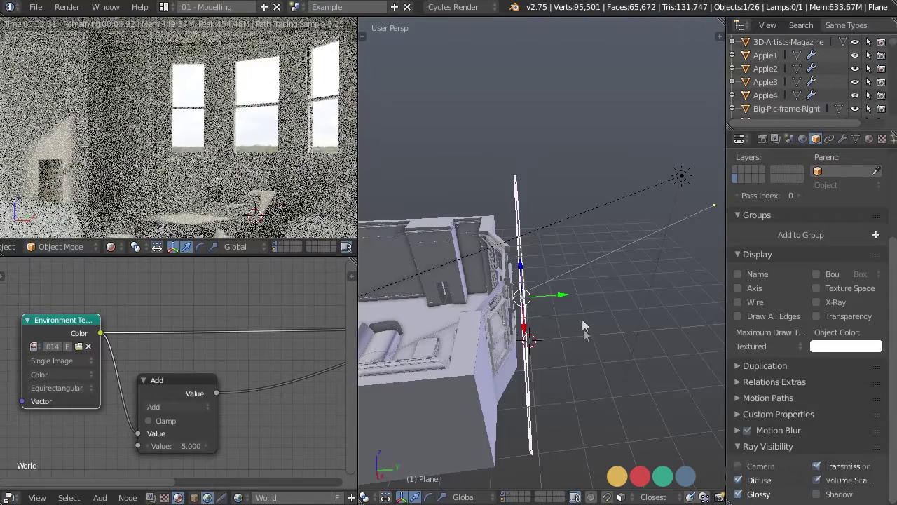
Give the plane a new material with an Emission surface shader
{"action": "middle_click_drag", "start_coordinate": [585, 328], "coordinate": [662, 298]}
{"action": "left_click", "coordinate": [873, 139]}
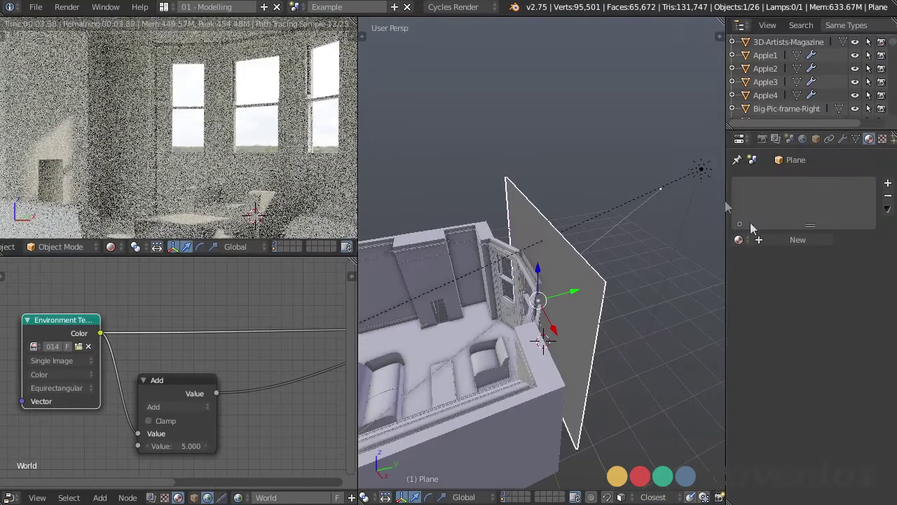
{"action": "left_click", "coordinate": [790, 240]}
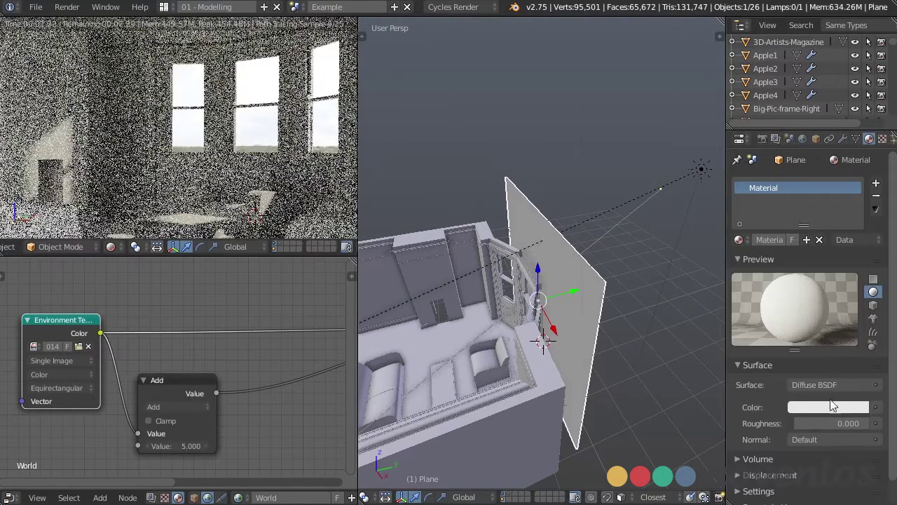
{"action": "left_click", "coordinate": [832, 385]}
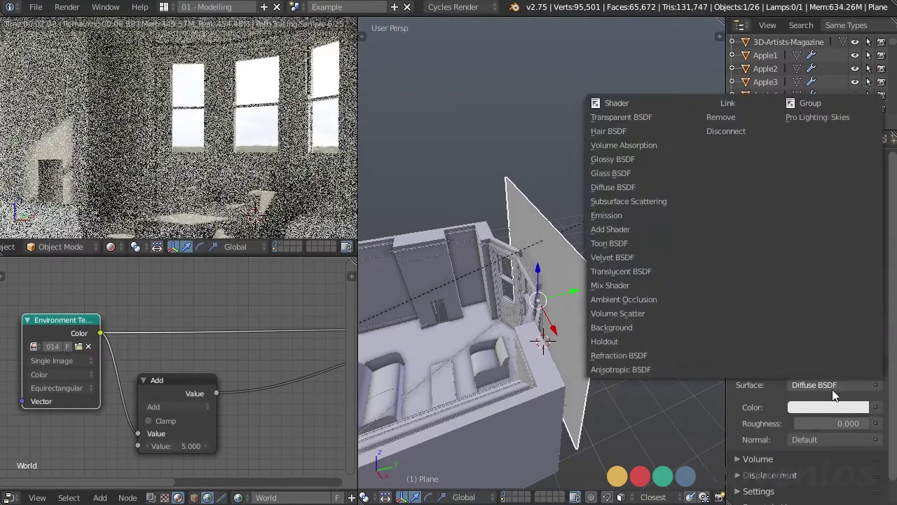
{"action": "left_click", "coordinate": [626, 215]}
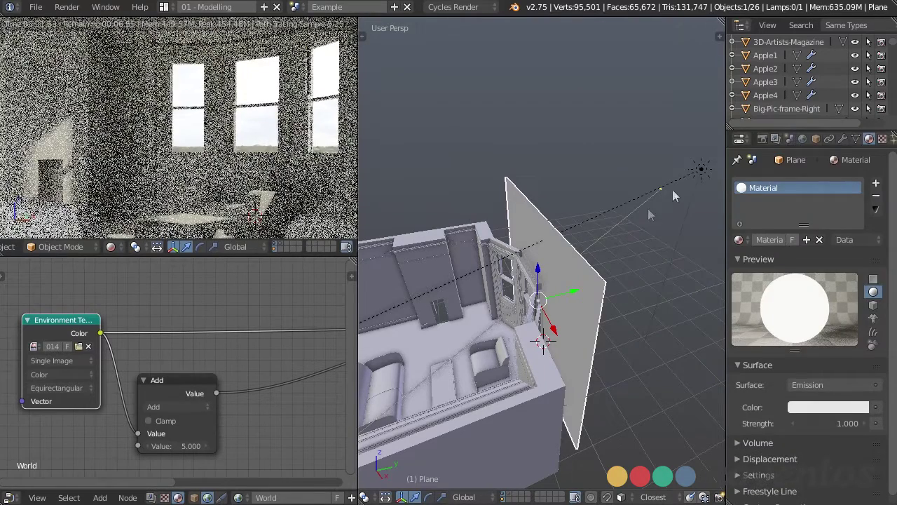
Exclude the Sun lamp from rendering and set the plane material's emission strength to 10
{"action": "right_click", "coordinate": [701, 169]}
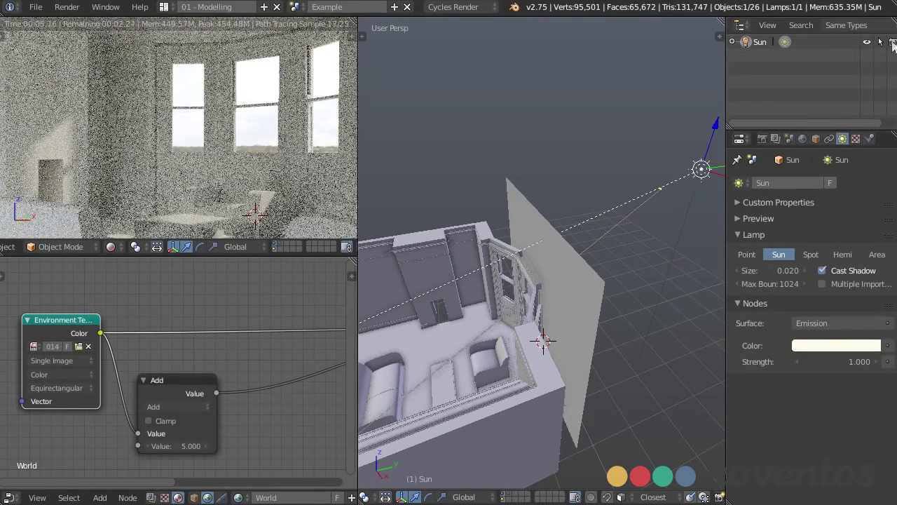
{"action": "left_click", "coordinate": [893, 42]}
{"action": "right_click", "coordinate": [587, 284]}
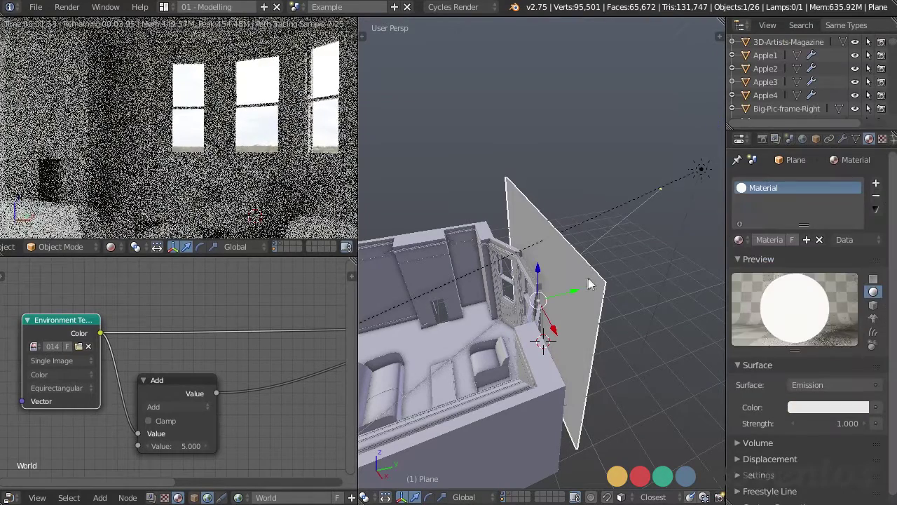
{"action": "left_click_drag", "start_coordinate": [823, 423], "coordinate": [885, 422]}
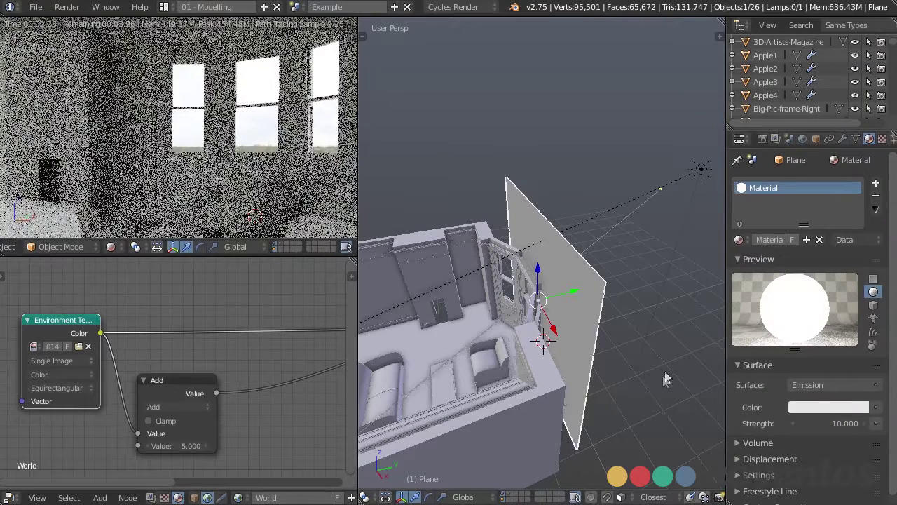
Turn off the active render layer preview (RenderLayer) in the rendered viewport
{"action": "scroll", "coordinate": [281, 150], "scroll_direction": "down", "scroll_amount": 1}
{"action": "middle_click_drag", "start_coordinate": [280, 151], "coordinate": [268, 179], "text": "shift"}
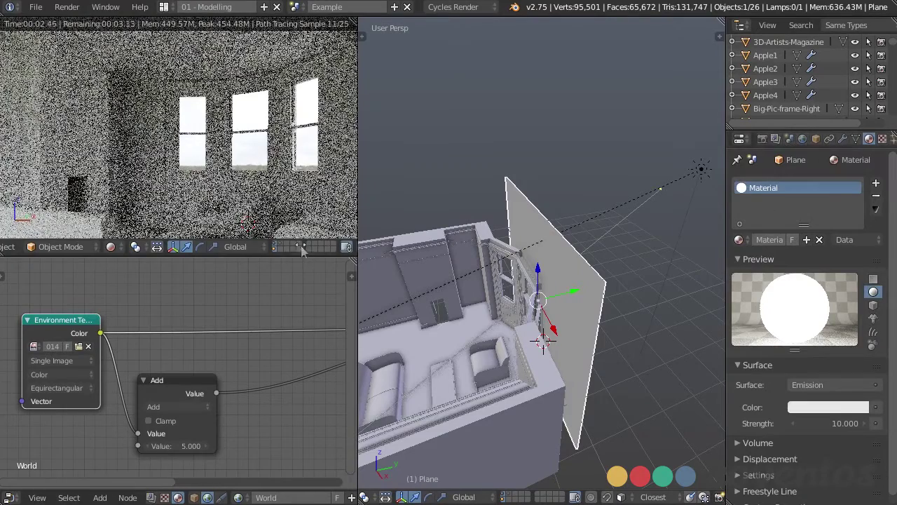
{"action": "scroll", "coordinate": [133, 242], "scroll_direction": "down", "scroll_amount": 5}
{"action": "scroll", "coordinate": [327, 253], "scroll_direction": "down", "scroll_amount": 3}
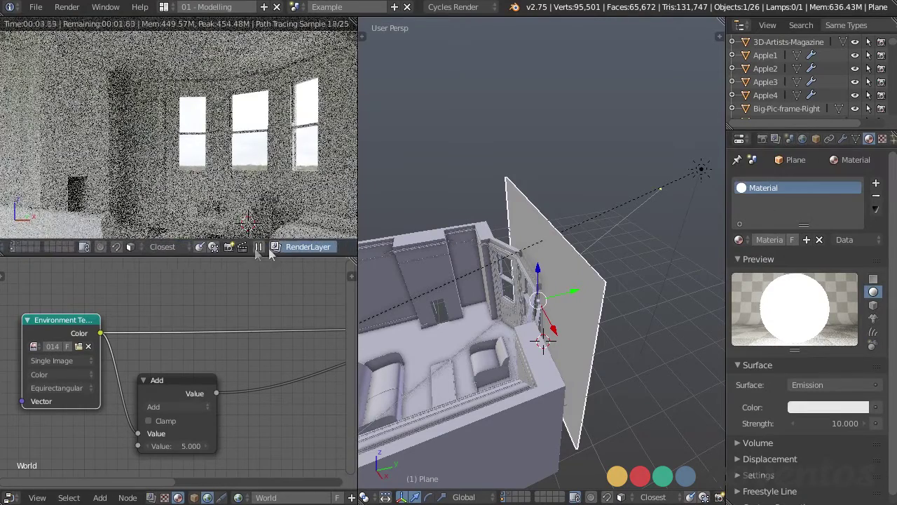
{"action": "left_click", "coordinate": [324, 248]}
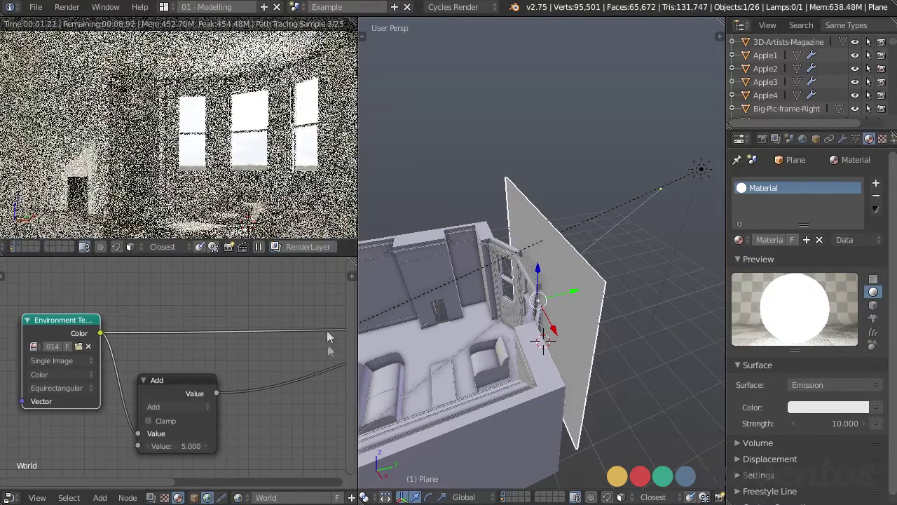
Set the plane material's emission strength to 5 and check the windows and ceiling in the rendered preview
{"action": "middle_click_drag", "start_coordinate": [539, 305], "coordinate": [569, 310]}
{"action": "middle_click_drag", "start_coordinate": [623, 287], "coordinate": [633, 280]}
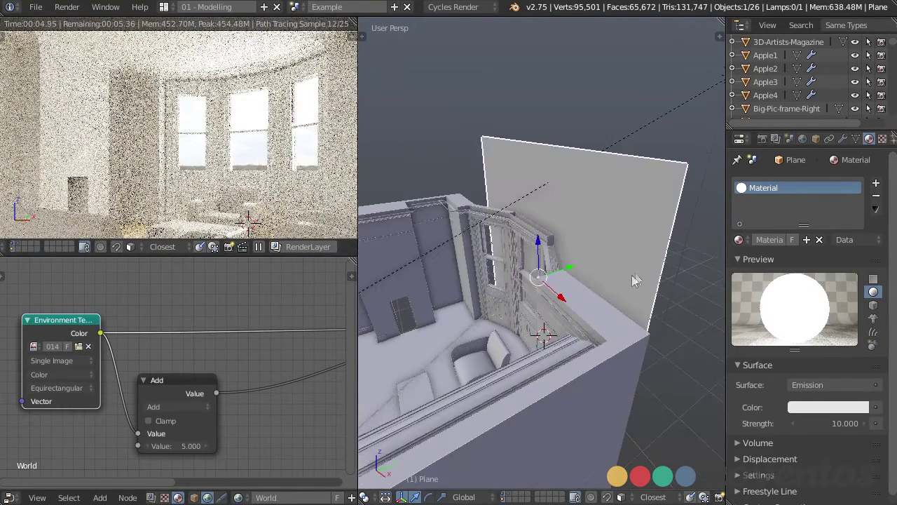
{"action": "left_click", "coordinate": [836, 423]}
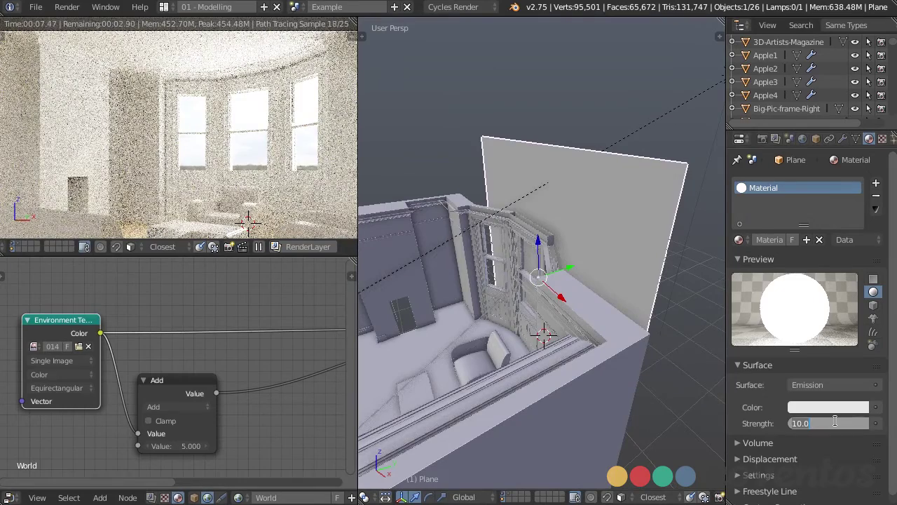
{"action": "key", "text": "Return"}
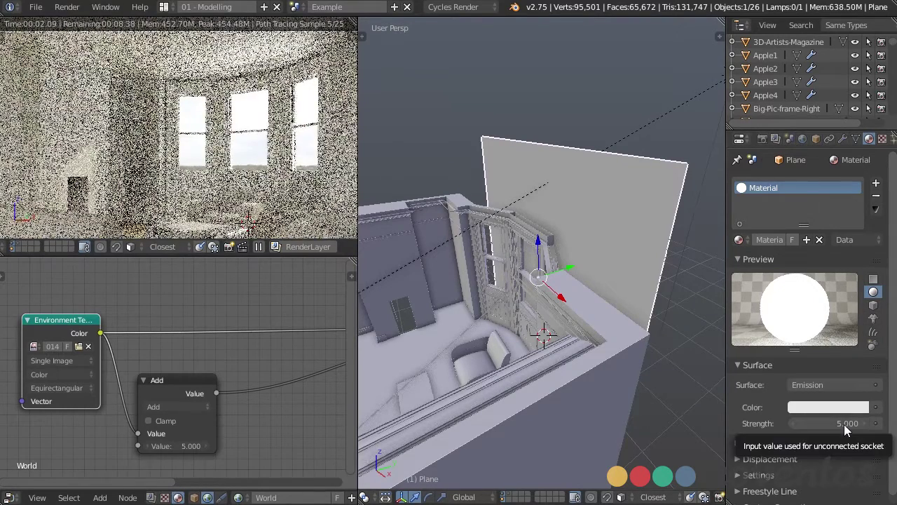
{"action": "middle_click_drag", "start_coordinate": [304, 154], "coordinate": [302, 160]}
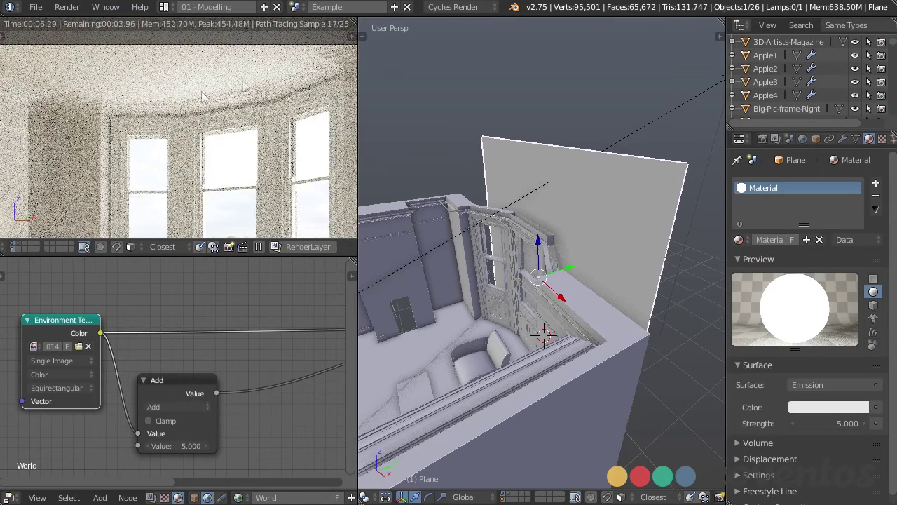
{"action": "mouse_move", "coordinate": [256, 151]}
{"action": "middle_mouse_down"}
{"action": "mouse_move", "coordinate": [268, 186]}
{"action": "mouse_move", "coordinate": [261, 154]}
{"action": "middle_mouse_up"}
{"action": "scroll", "coordinate": [261, 181], "scroll_direction": "down", "scroll_amount": 2}
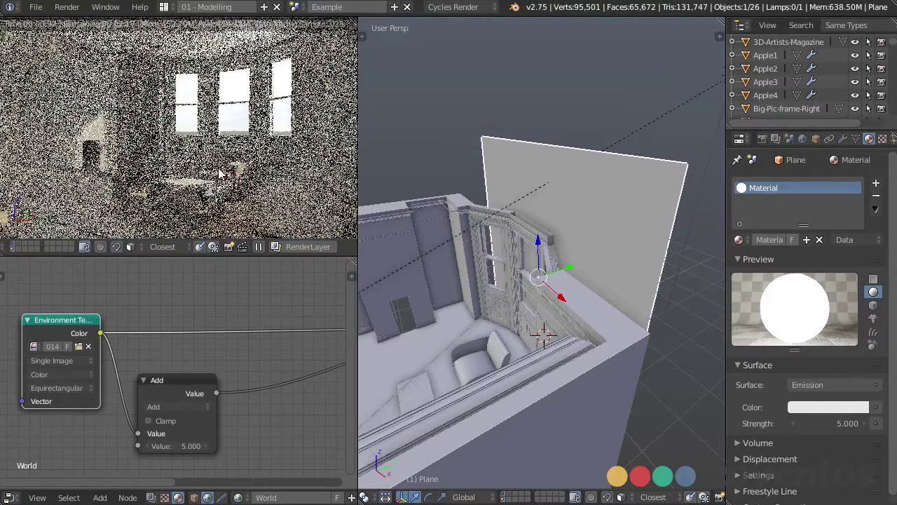
Select the Sun lamp and additionally show the layer holding the room's decor and furnishings
{"action": "right_click", "coordinate": [667, 111]}
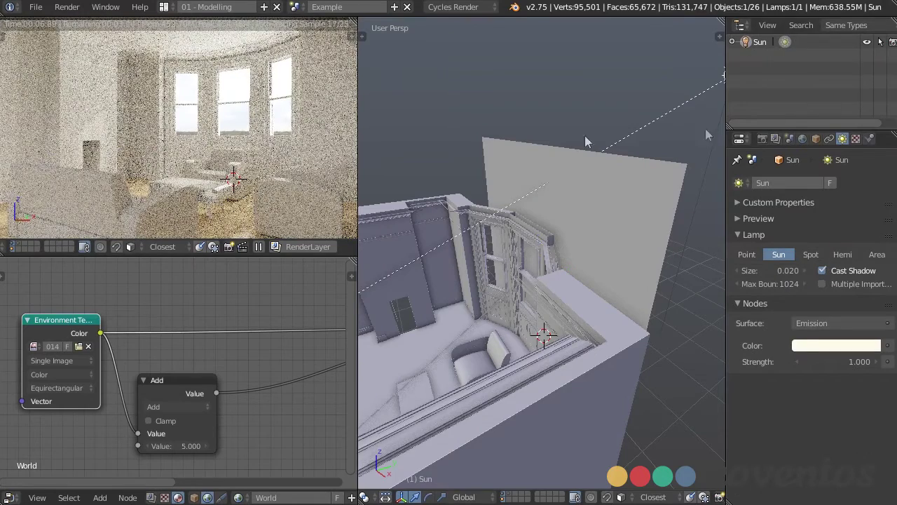
{"action": "middle_click_drag", "start_coordinate": [576, 237], "coordinate": [489, 350]}
{"action": "scroll", "coordinate": [487, 349], "scroll_direction": "down", "scroll_amount": 2}
{"action": "middle_click_drag", "start_coordinate": [523, 320], "coordinate": [602, 324]}
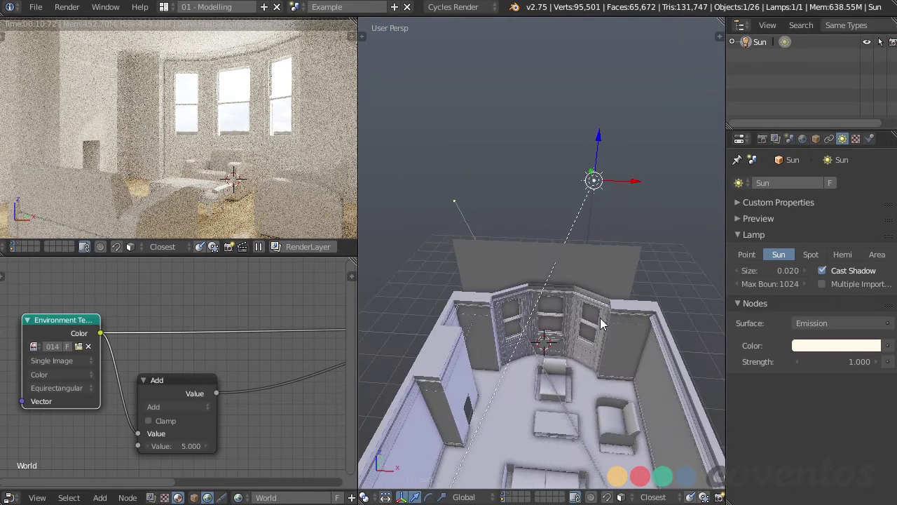
{"action": "left_click", "coordinate": [509, 497], "text": "shift"}
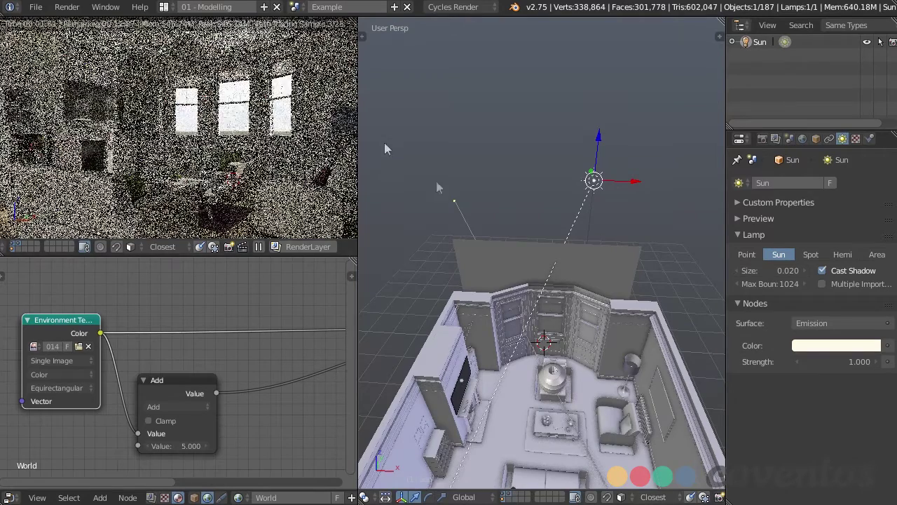
Select the standing lamp's outer shade in the room corner and snap the 3D cursor to it
{"action": "middle_click_drag", "start_coordinate": [549, 370], "coordinate": [471, 291], "text": "shift"}
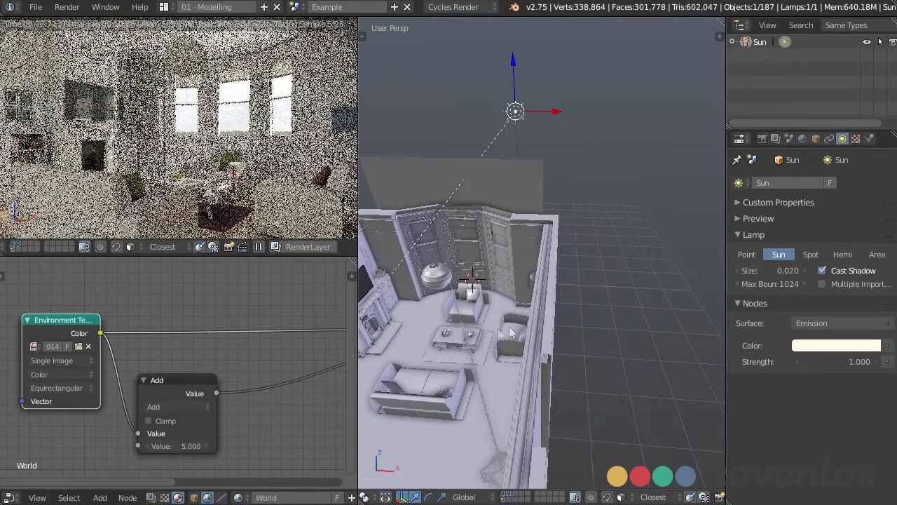
{"action": "middle_click_drag", "start_coordinate": [529, 321], "coordinate": [548, 321]}
{"action": "scroll", "coordinate": [614, 328], "scroll_direction": "up", "scroll_amount": 5}
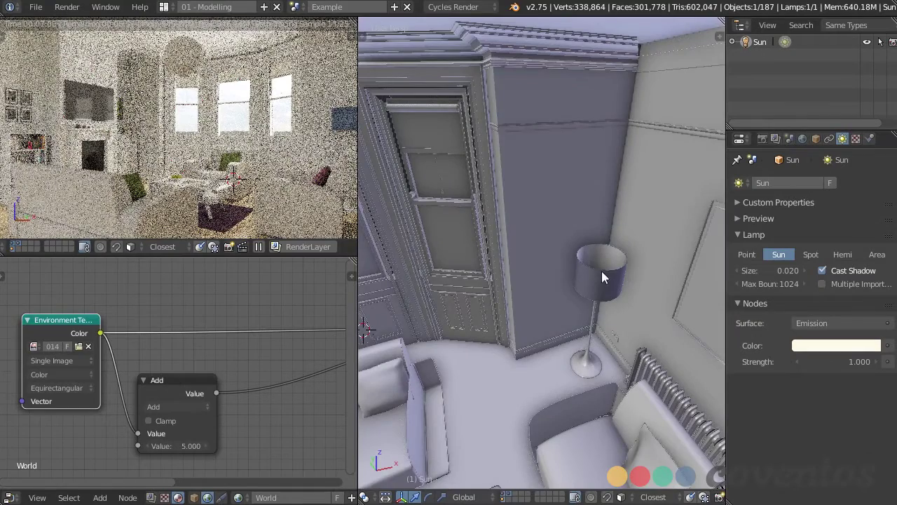
{"action": "middle_click_drag", "start_coordinate": [601, 271], "coordinate": [637, 291], "text": "shift"}
{"action": "scroll", "coordinate": [638, 291], "scroll_direction": "down", "scroll_amount": 3}
{"action": "middle_click_drag", "start_coordinate": [540, 397], "coordinate": [576, 351]}
{"action": "middle_click_drag", "start_coordinate": [448, 201], "coordinate": [523, 286]}
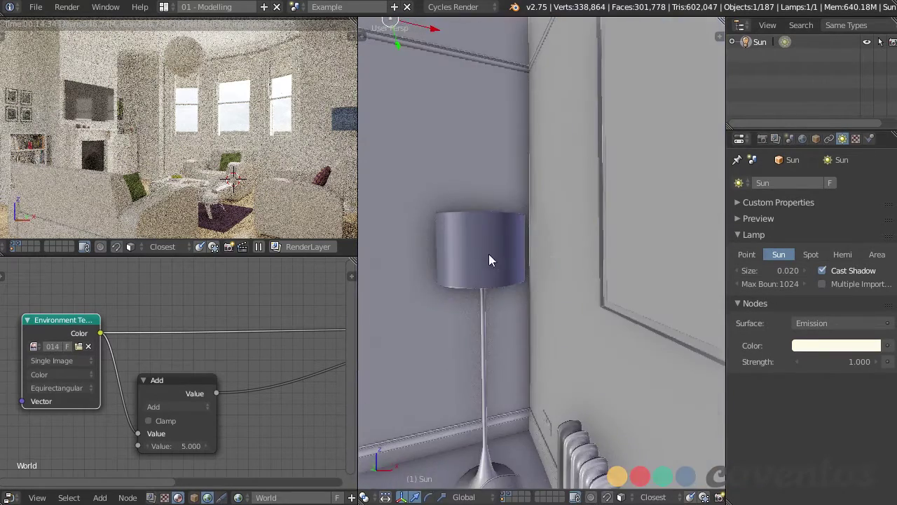
{"action": "right_click", "coordinate": [488, 255]}
{"action": "middle_click_drag", "start_coordinate": [491, 257], "coordinate": [531, 295]}
{"action": "key", "text": "shift+s"}
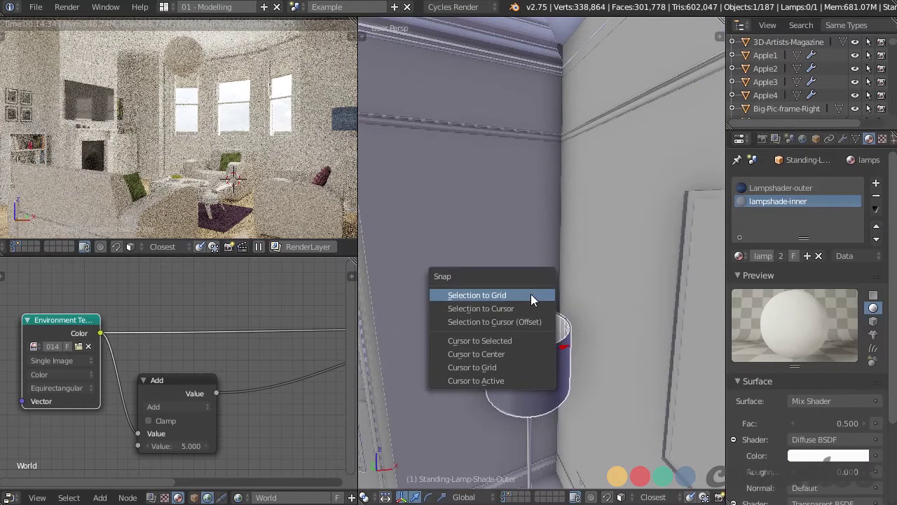
{"action": "left_click", "coordinate": [512, 341]}
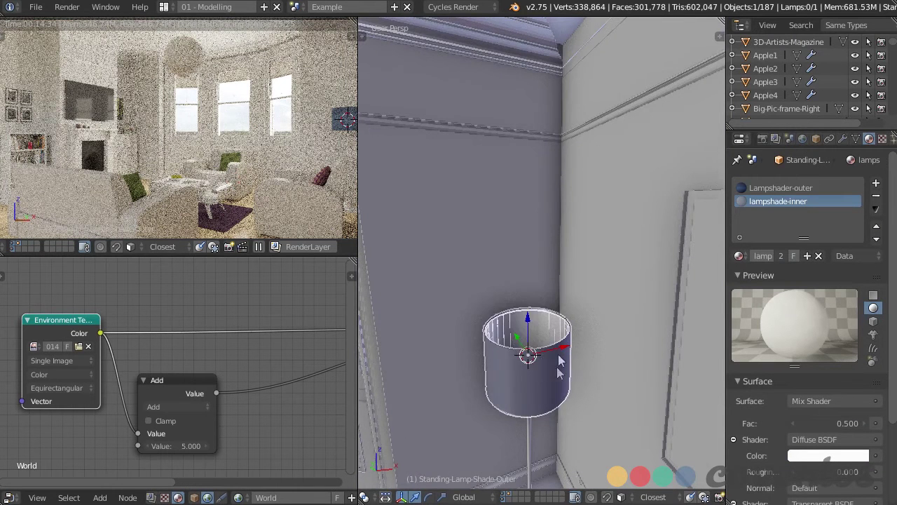
Add a Point lamp at the 3D cursor inside the standing lamp's shade
{"action": "middle_click_drag", "start_coordinate": [512, 341], "coordinate": [559, 351]}
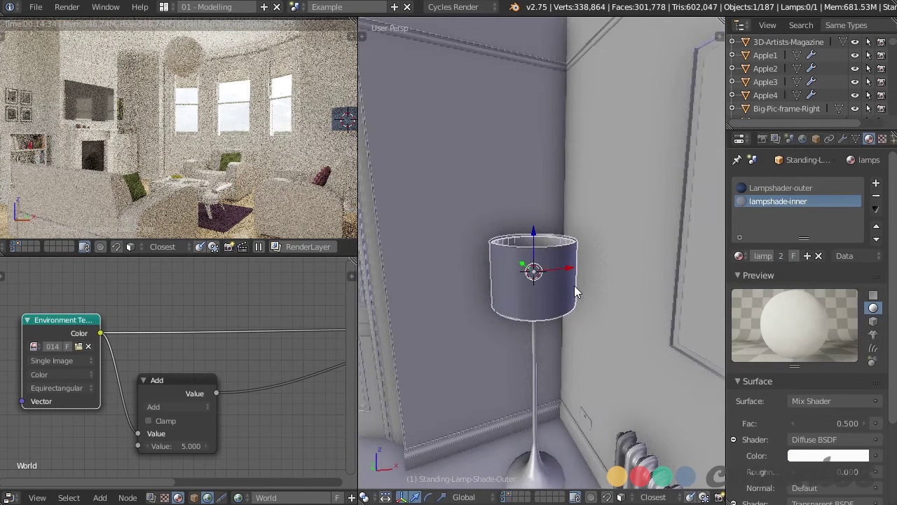
{"action": "key", "text": "shift+a"}
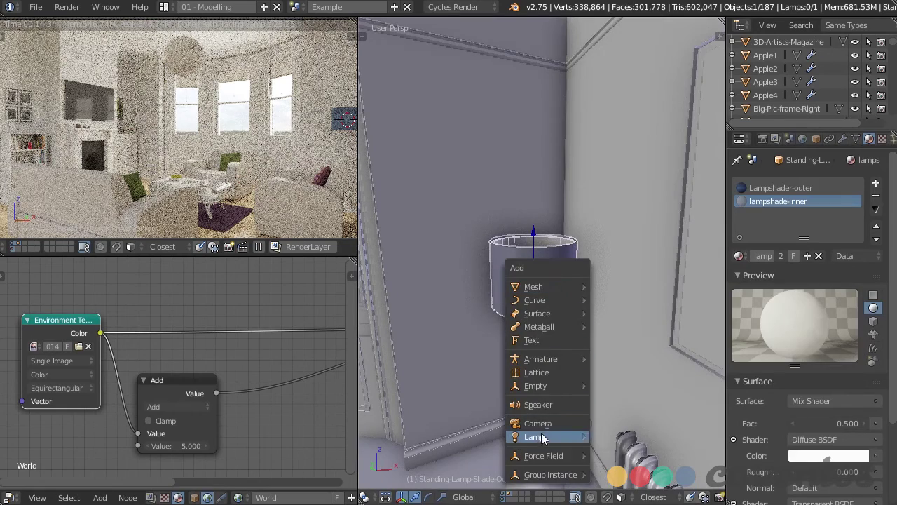
{"action": "mouse_move", "coordinate": [543, 438]}
{"action": "left_click", "coordinate": [634, 383]}
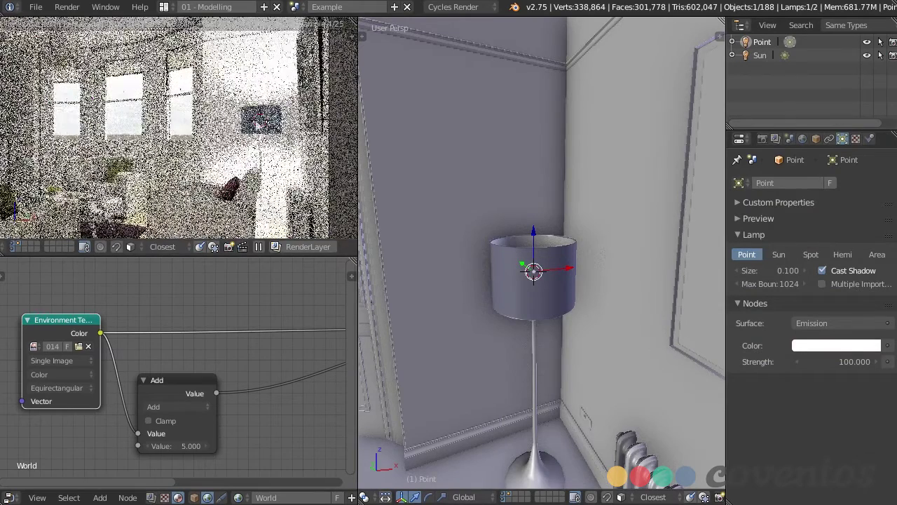
Limit the rendered preview to a region around the standing lamp and set the point lamp's emission strength to 5
{"action": "left_click_drag", "start_coordinate": [257, 126], "coordinate": [344, 182]}
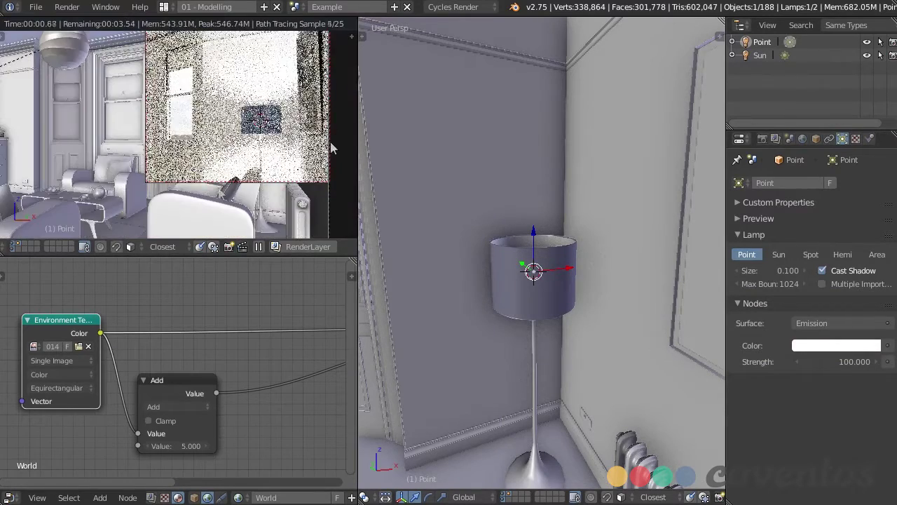
{"action": "middle_click_drag", "start_coordinate": [330, 143], "coordinate": [307, 164], "text": "shift"}
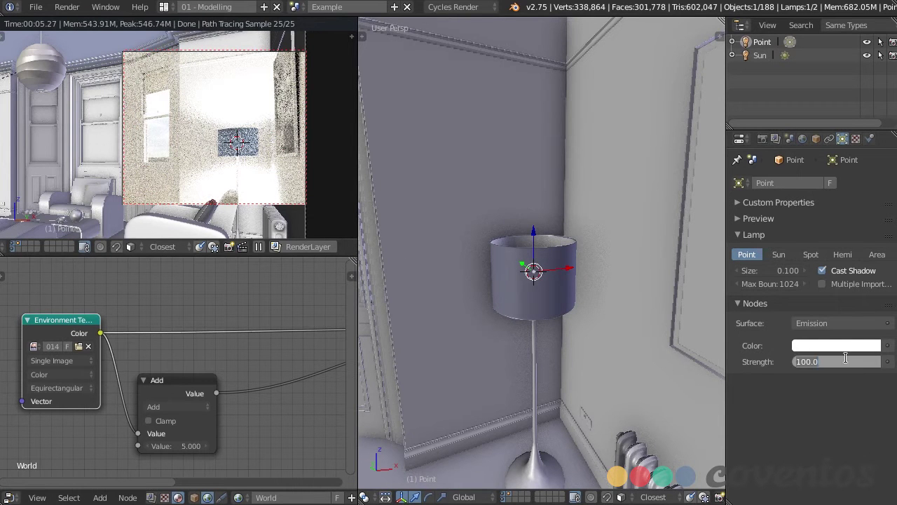
{"action": "key", "text": "Return"}
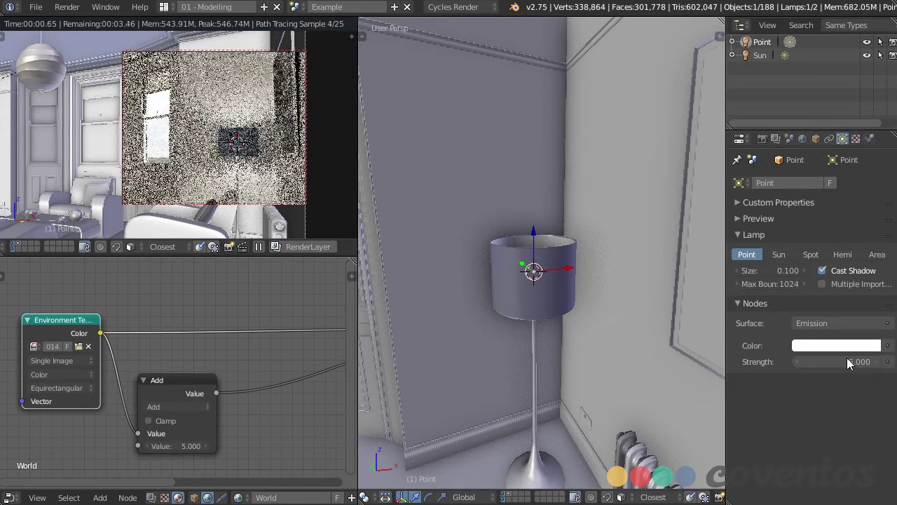
Switch the node editor from the world nodes to the point lamp's shader nodes and frame its Emission node
{"action": "middle_click_drag", "start_coordinate": [261, 433], "coordinate": [300, 416]}
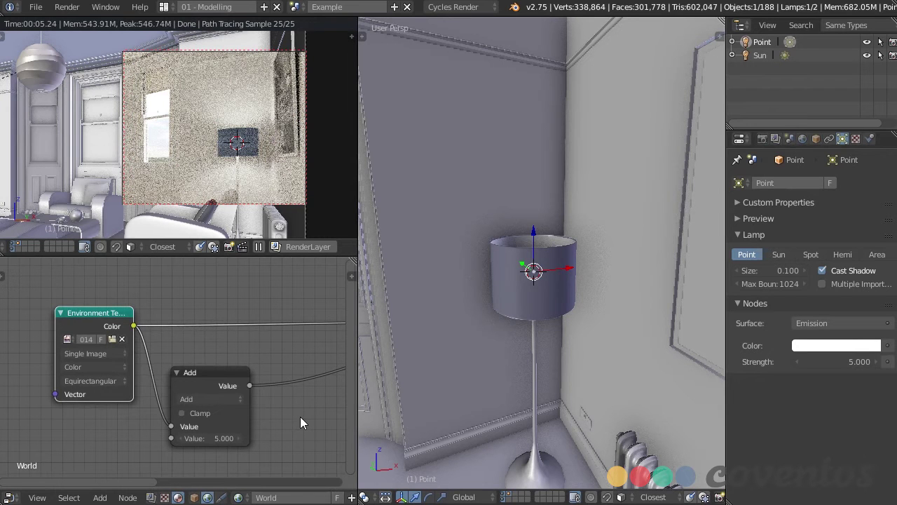
{"action": "scroll", "coordinate": [296, 436], "scroll_direction": "down", "scroll_amount": 2}
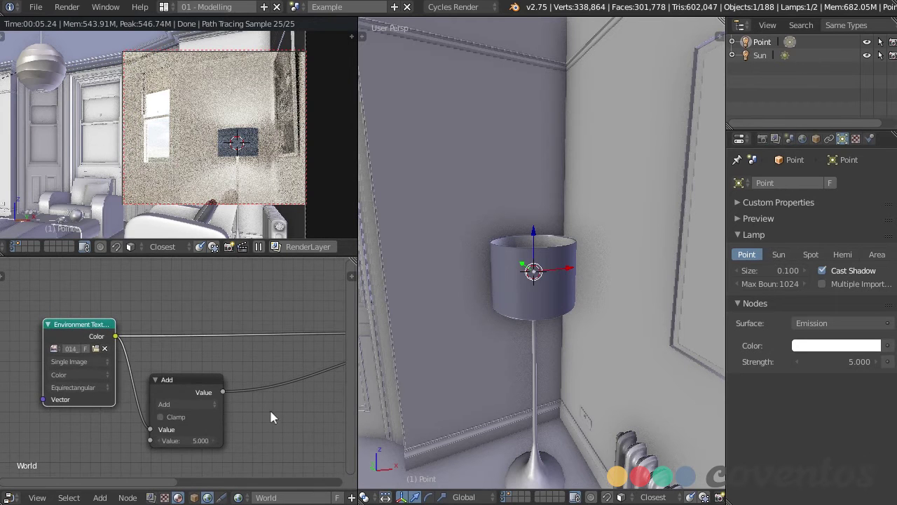
{"action": "left_click", "coordinate": [194, 497]}
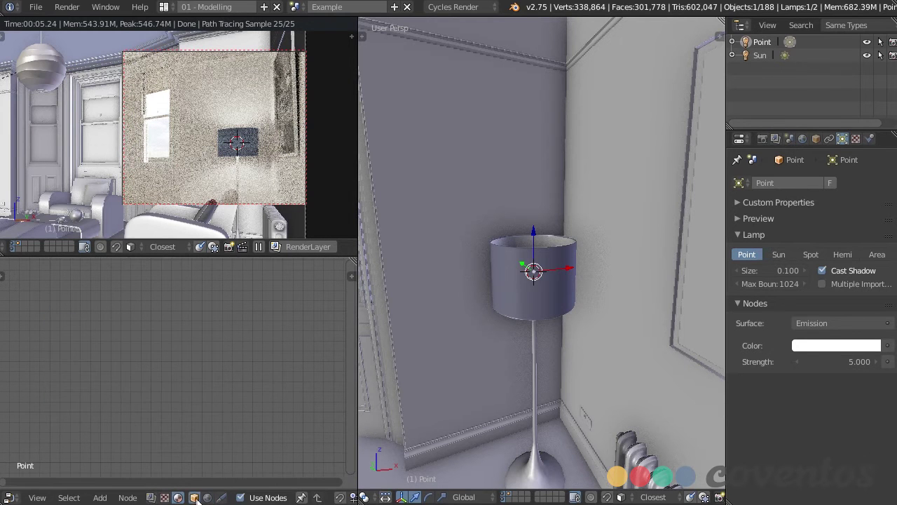
{"action": "middle_click_drag", "start_coordinate": [273, 439], "coordinate": [26, 436]}
{"action": "scroll", "coordinate": [172, 385], "scroll_direction": "up", "scroll_amount": 1}
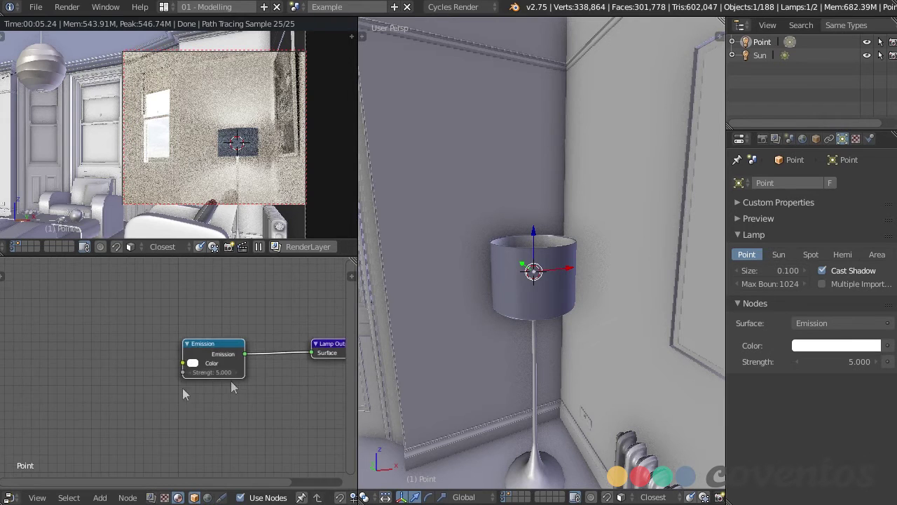
{"action": "middle_click_drag", "start_coordinate": [238, 385], "coordinate": [171, 390]}
{"action": "scroll", "coordinate": [167, 360], "scroll_direction": "left", "scroll_amount": 5, "text": "ctrl"}
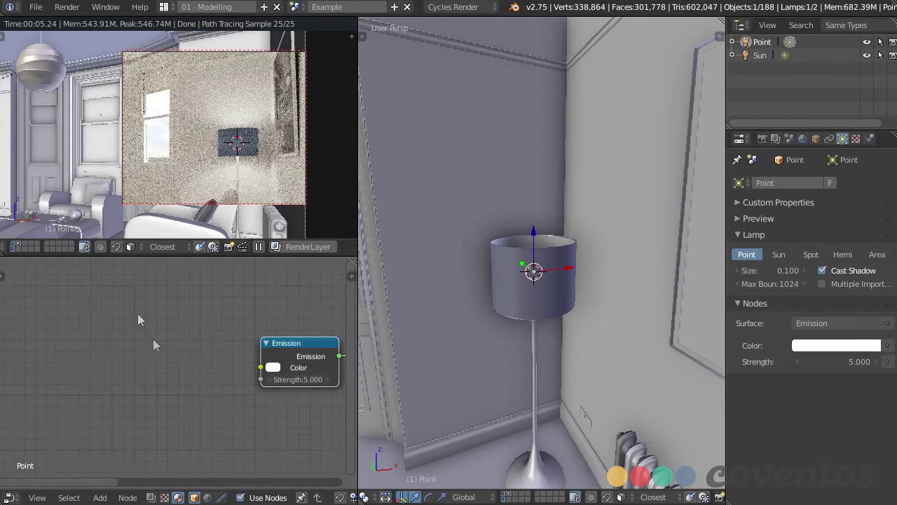
Add a Blackbody converter node and connect its Color output to the Emission node's Color input
{"action": "key", "text": "shift+a"}
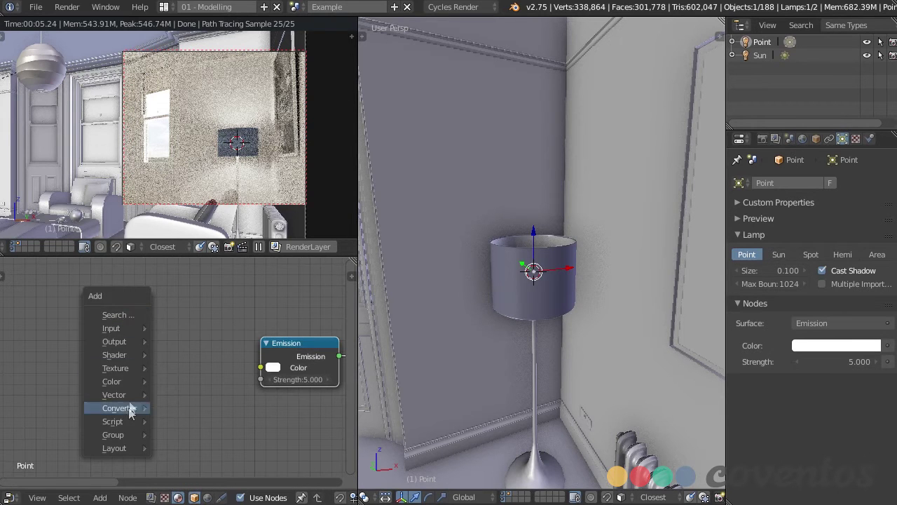
{"action": "mouse_move", "coordinate": [128, 410]}
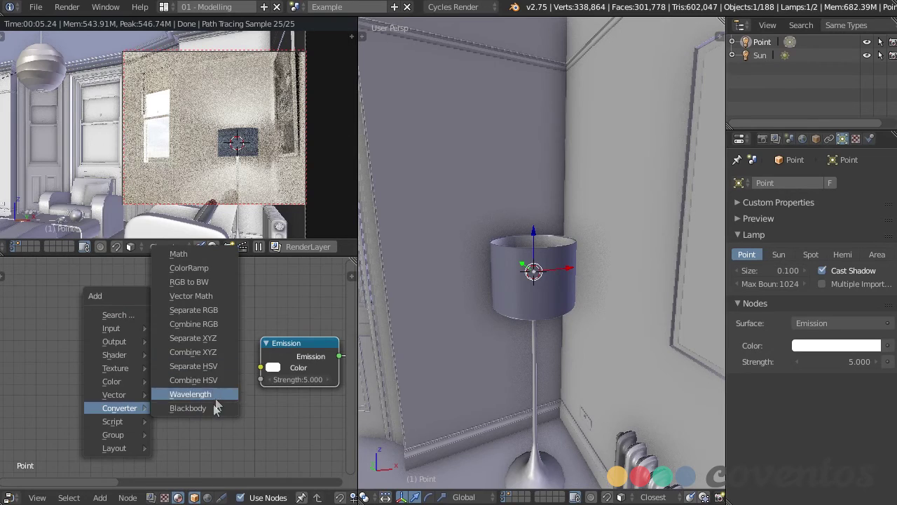
{"action": "left_click", "coordinate": [188, 408]}
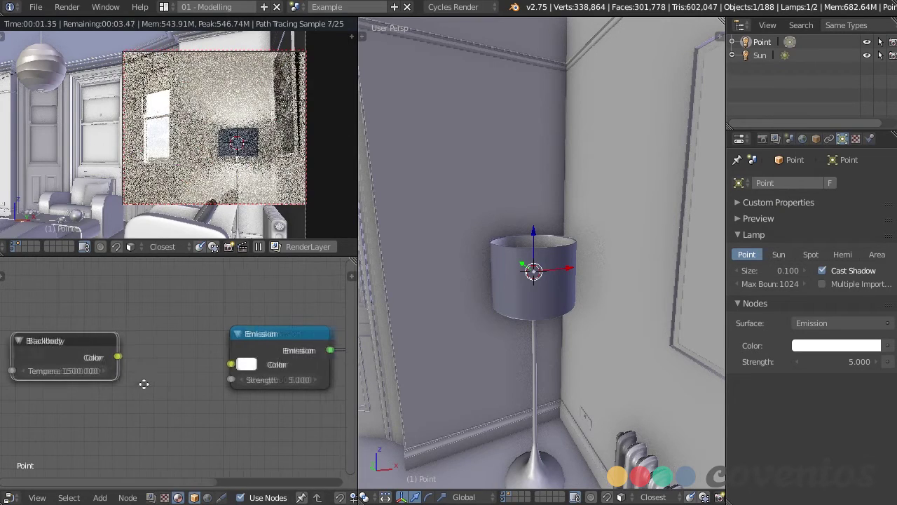
{"action": "left_click_drag", "start_coordinate": [118, 358], "coordinate": [230, 363]}
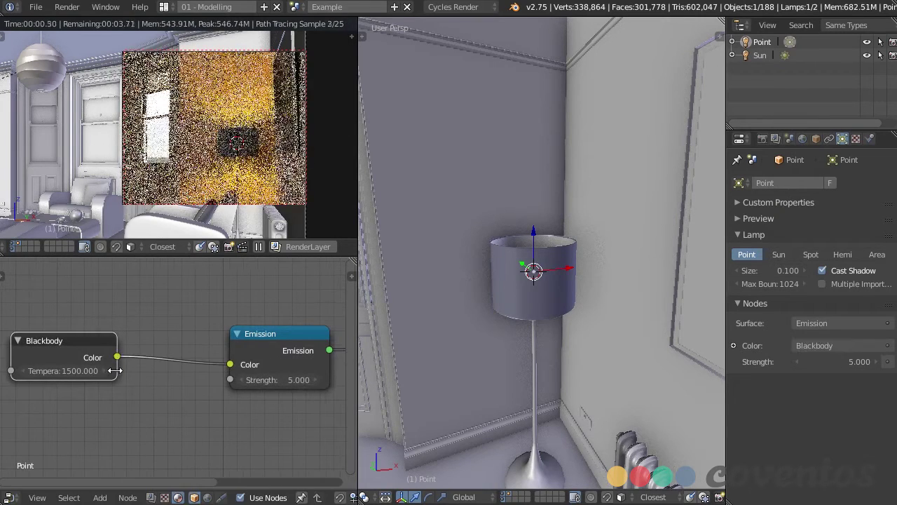
Widen the Blackbody node and set its temperature to 5000
{"action": "left_click_drag", "start_coordinate": [117, 366], "coordinate": [180, 366]}
{"action": "middle_click_drag", "start_coordinate": [126, 400], "coordinate": [180, 389]}
{"action": "scroll", "coordinate": [182, 387], "scroll_direction": "up", "scroll_amount": 2}
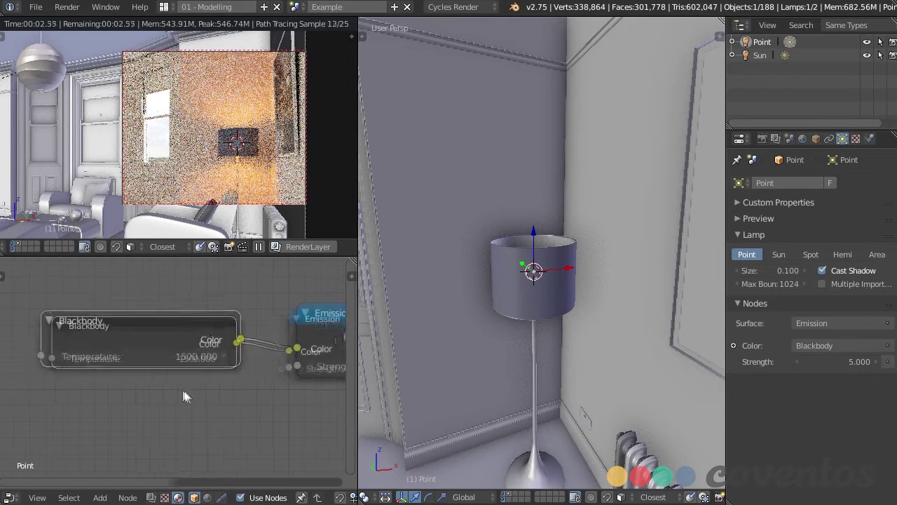
{"action": "mouse_move", "coordinate": [136, 343]}
{"action": "left_mouse_down"}
{"action": "mouse_move", "coordinate": [131, 361]}
{"action": "mouse_move", "coordinate": [120, 349]}
{"action": "mouse_move", "coordinate": [127, 353]}
{"action": "left_mouse_up"}
{"action": "middle_click_drag", "start_coordinate": [286, 377], "coordinate": [301, 372]}
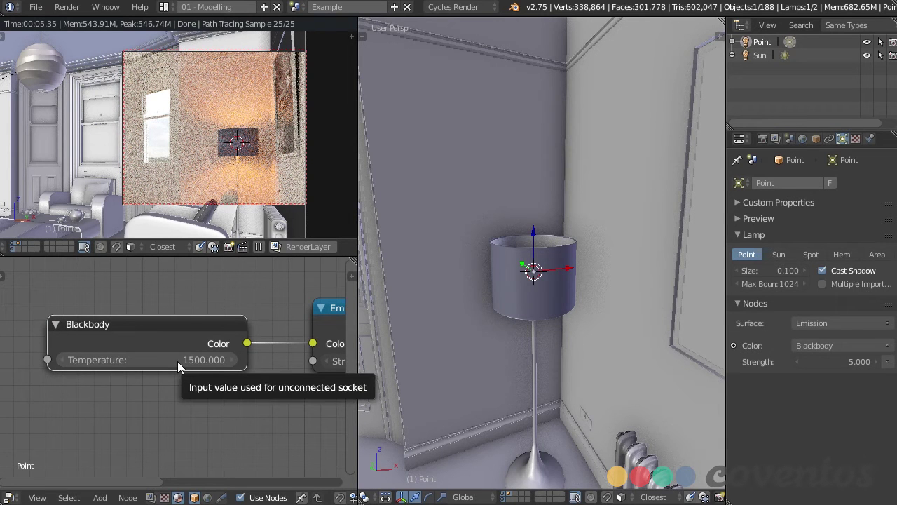
{"action": "left_click", "coordinate": [175, 360]}
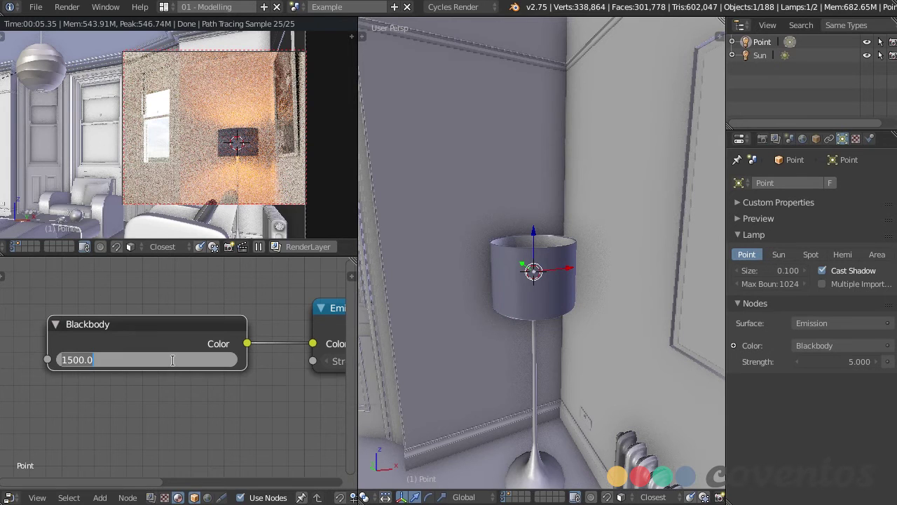
{"action": "type", "text": "5000"}
{"action": "key", "text": "Return"}
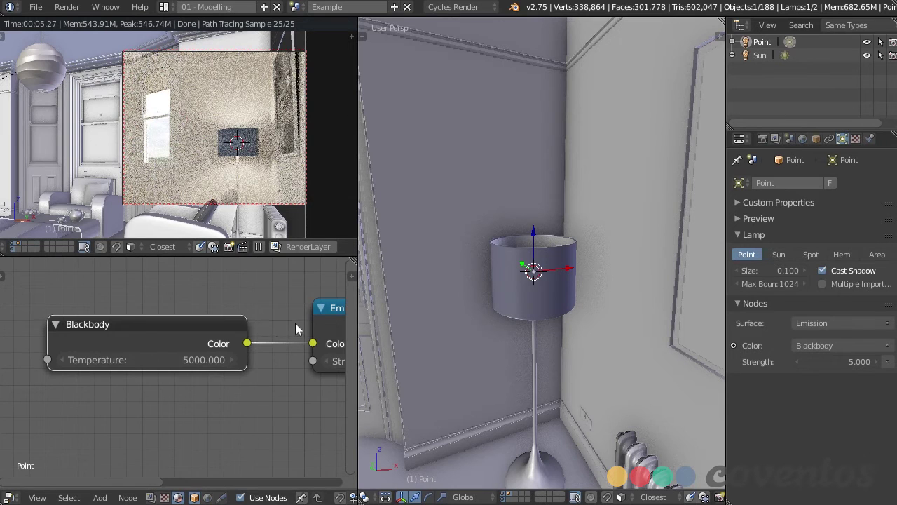
{"action": "scroll", "coordinate": [249, 372], "scroll_direction": "down", "scroll_amount": 12}
{"action": "middle_click_drag", "start_coordinate": [260, 378], "coordinate": [207, 372]}
{"action": "scroll", "coordinate": [207, 372], "scroll_direction": "up", "scroll_amount": 4}
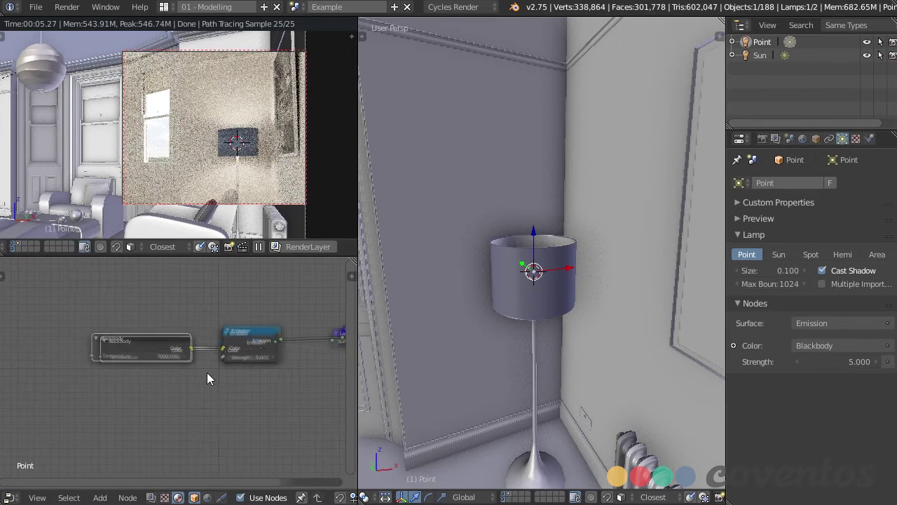
{"action": "scroll", "coordinate": [253, 368], "scroll_direction": "up", "scroll_amount": 2}
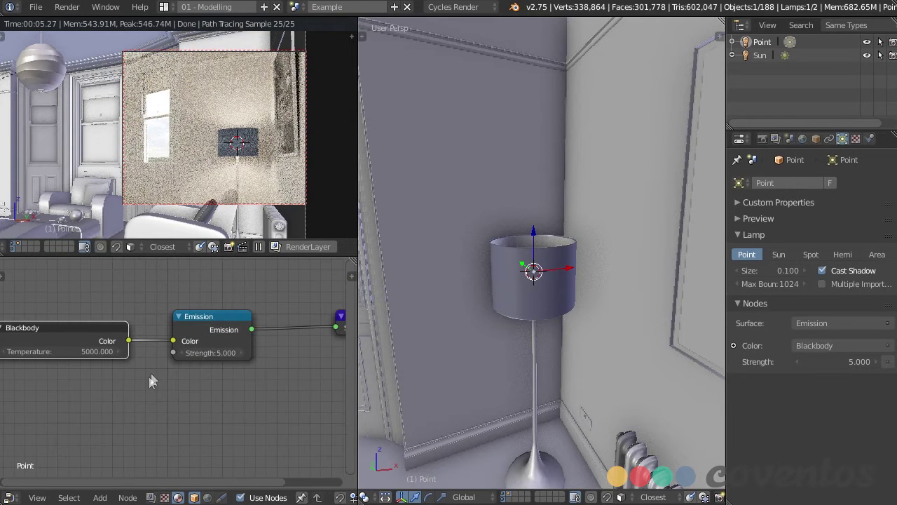
{"action": "scroll", "coordinate": [148, 381], "scroll_direction": "down", "scroll_amount": 1}
{"action": "middle_click_drag", "start_coordinate": [146, 382], "coordinate": [208, 390]}
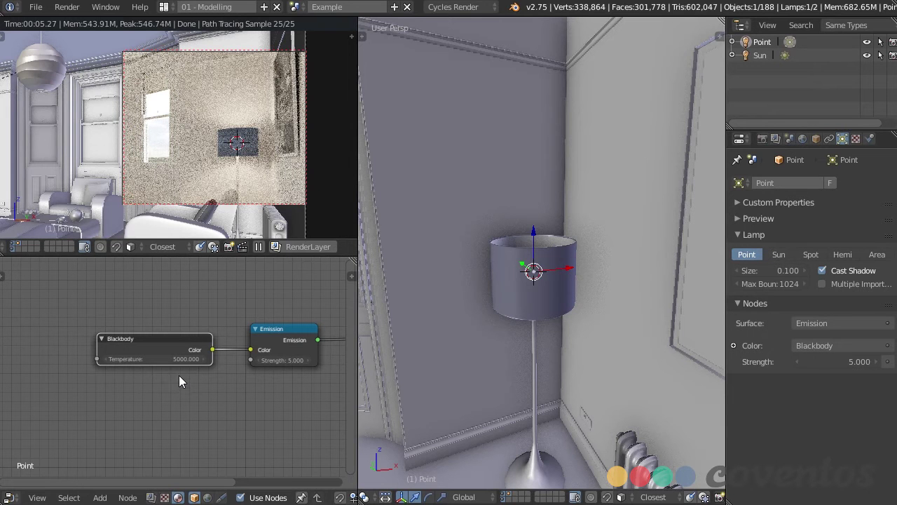
{"action": "scroll", "coordinate": [192, 378], "scroll_direction": "down", "scroll_amount": 1}
{"action": "scroll", "coordinate": [213, 150], "scroll_direction": "down", "scroll_amount": 1}
Move the limited region of the rendered preview onto the ceiling lampshade
{"action": "middle_click_drag", "start_coordinate": [222, 176], "coordinate": [318, 179], "text": "shift"}
{"action": "middle_click_drag", "start_coordinate": [201, 135], "coordinate": [217, 153], "text": "shift"}
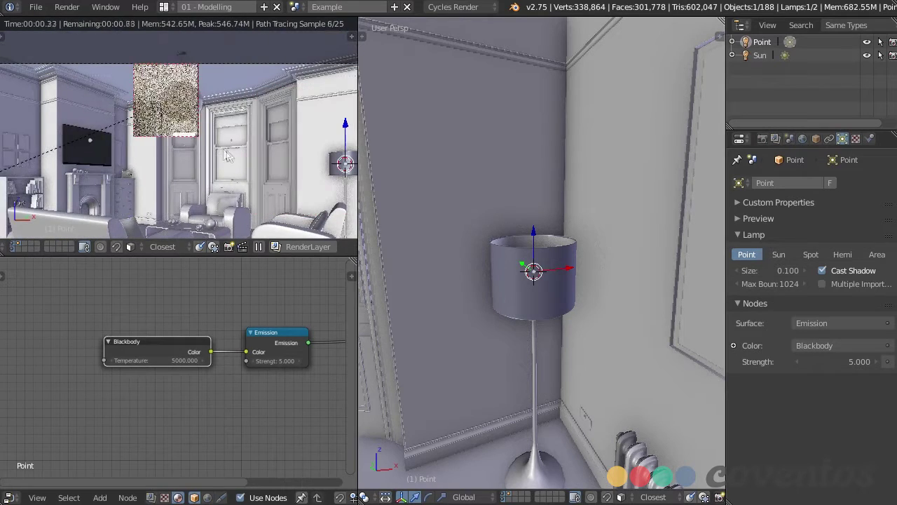
Duplicate the standing lamp's point light and place the copy above the room's corner
{"action": "middle_click_drag", "start_coordinate": [570, 296], "coordinate": [551, 375]}
{"action": "scroll", "coordinate": [554, 392], "scroll_direction": "down", "scroll_amount": 4}
{"action": "middle_click_drag", "start_coordinate": [559, 407], "coordinate": [581, 347], "text": "shift"}
{"action": "scroll", "coordinate": [593, 337], "scroll_direction": "up", "scroll_amount": 7}
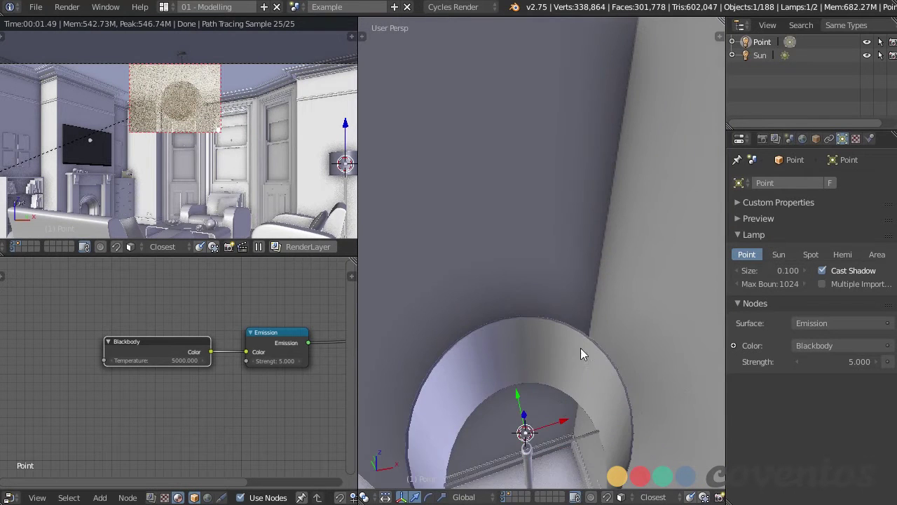
{"action": "scroll", "coordinate": [560, 398], "scroll_direction": "down", "scroll_amount": 5}
{"action": "key", "text": "shift+d"}
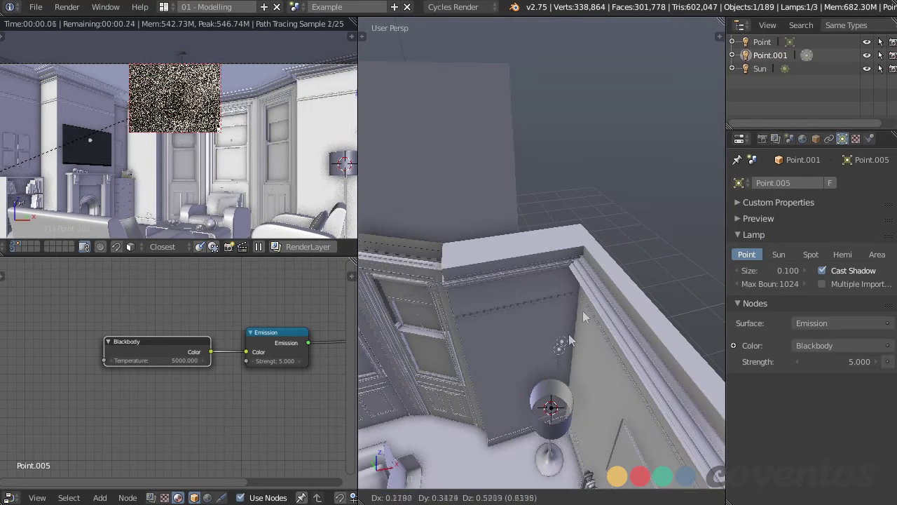
{"action": "left_click", "coordinate": [641, 161]}
Select the spherical ceiling lampshade and snap the 3D cursor to it
{"action": "scroll", "coordinate": [604, 270], "scroll_direction": "down", "scroll_amount": 4}
{"action": "middle_click_drag", "start_coordinate": [602, 270], "coordinate": [563, 318]}
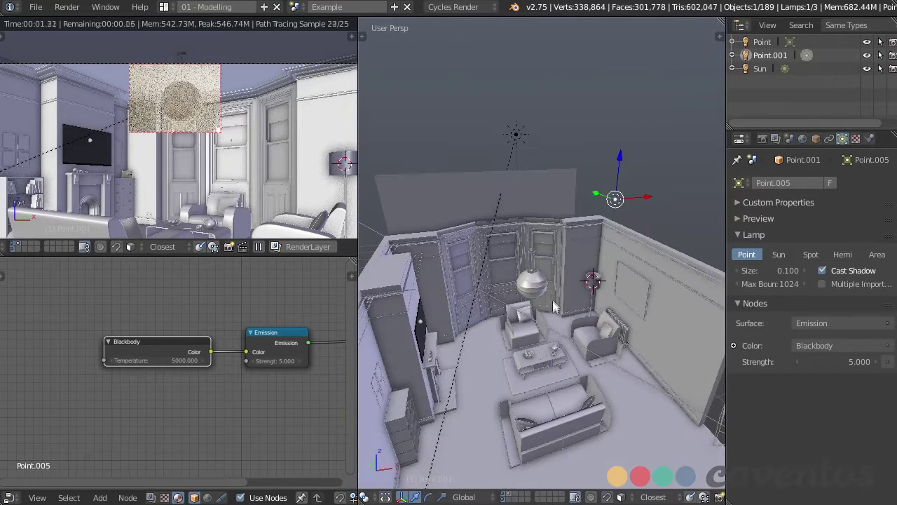
{"action": "scroll", "coordinate": [553, 298], "scroll_direction": "up", "scroll_amount": 2}
{"action": "right_click", "coordinate": [527, 272]}
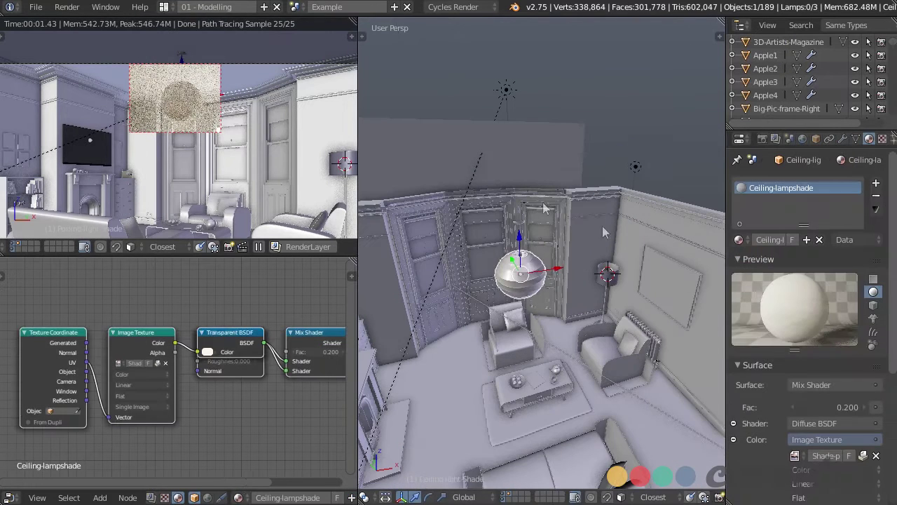
{"action": "key", "text": "shift+s"}
{"action": "left_click", "coordinate": [565, 286]}
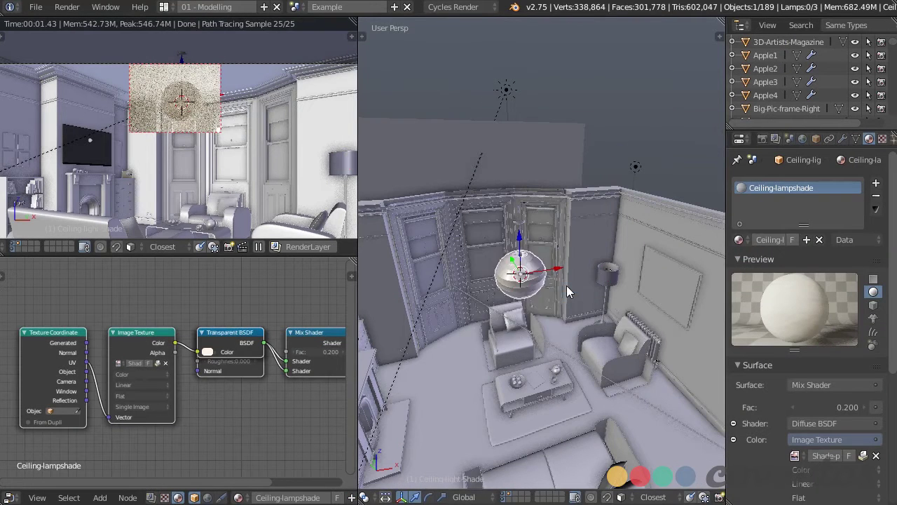
Snap the duplicated point lamp above the room's corner to the 3D cursor inside the ceiling lampshade
{"action": "right_click", "coordinate": [636, 167]}
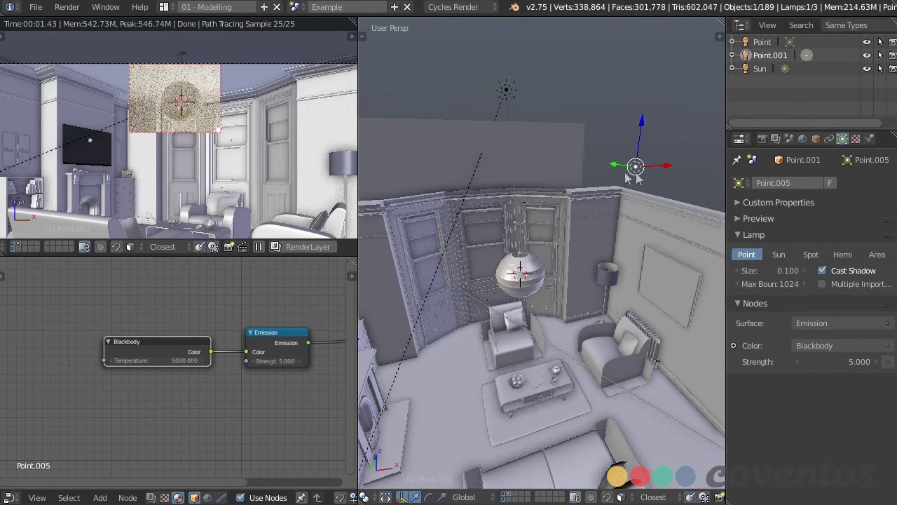
{"action": "key", "text": "shift+s"}
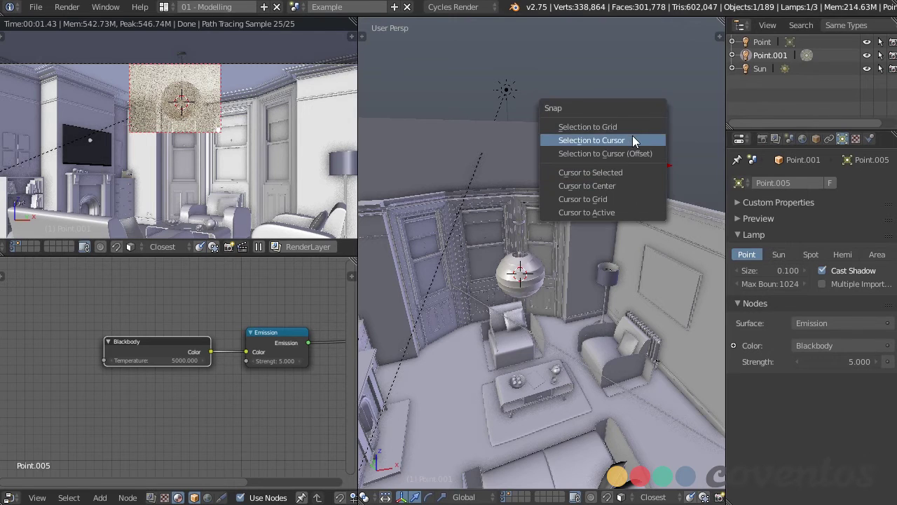
{"action": "left_click", "coordinate": [631, 139]}
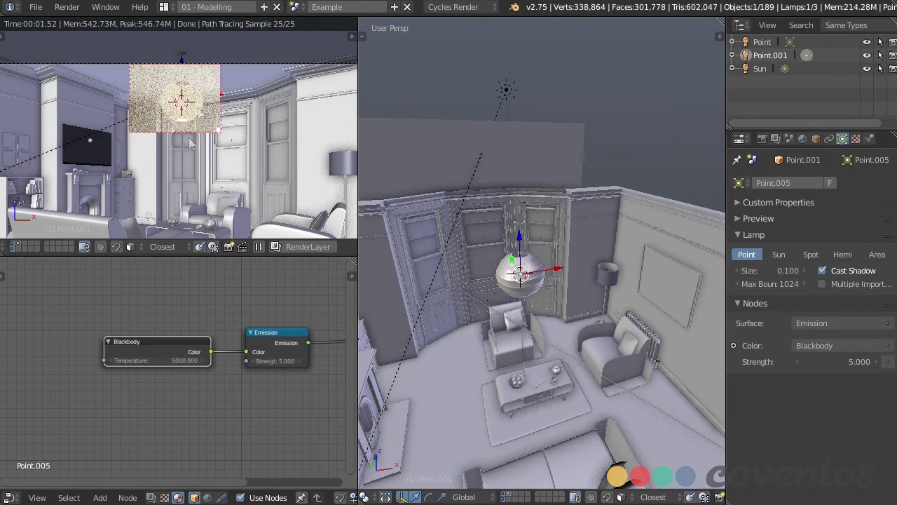
{"action": "scroll", "coordinate": [205, 134], "scroll_direction": "up", "scroll_amount": 3}
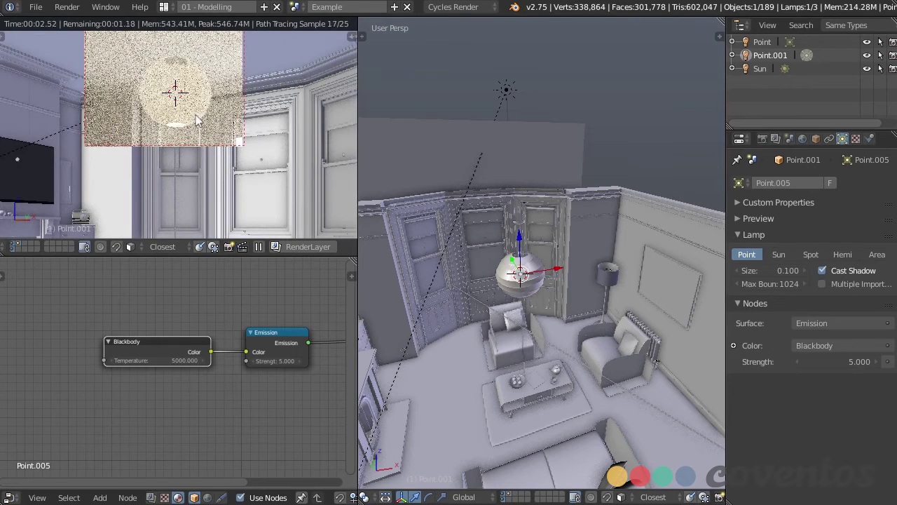
{"action": "middle_click_drag", "start_coordinate": [208, 127], "coordinate": [250, 148], "text": "shift"}
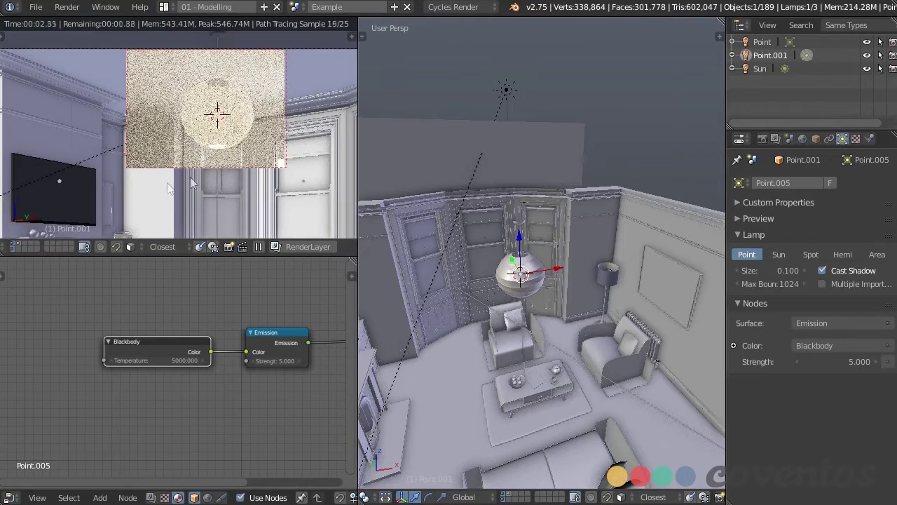
Redraw the limited render region around the television, fireplace and picture-frame wall
{"action": "middle_click_drag", "start_coordinate": [109, 178], "coordinate": [240, 148], "text": "shift"}
{"action": "scroll", "coordinate": [240, 148], "scroll_direction": "down", "scroll_amount": 1}
{"action": "key", "text": "ctrl+b"}
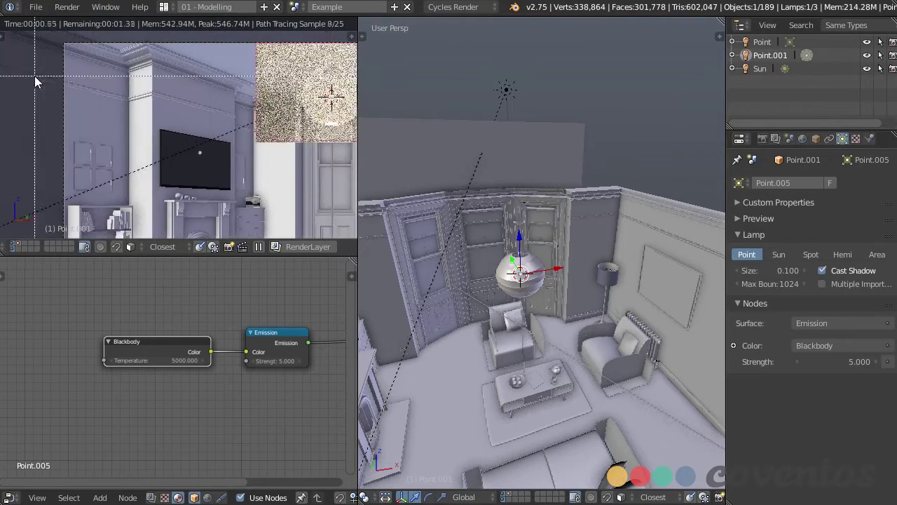
{"action": "left_click_drag", "start_coordinate": [34, 76], "coordinate": [291, 227]}
{"action": "middle_click_drag", "start_coordinate": [187, 196], "coordinate": [203, 186], "text": "shift"}
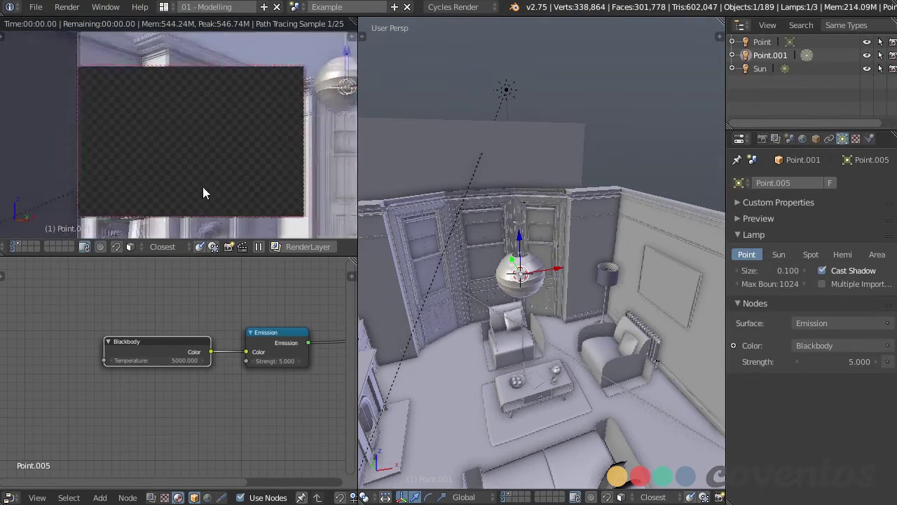
{"action": "scroll", "coordinate": [204, 186], "scroll_direction": "up", "scroll_amount": 2}
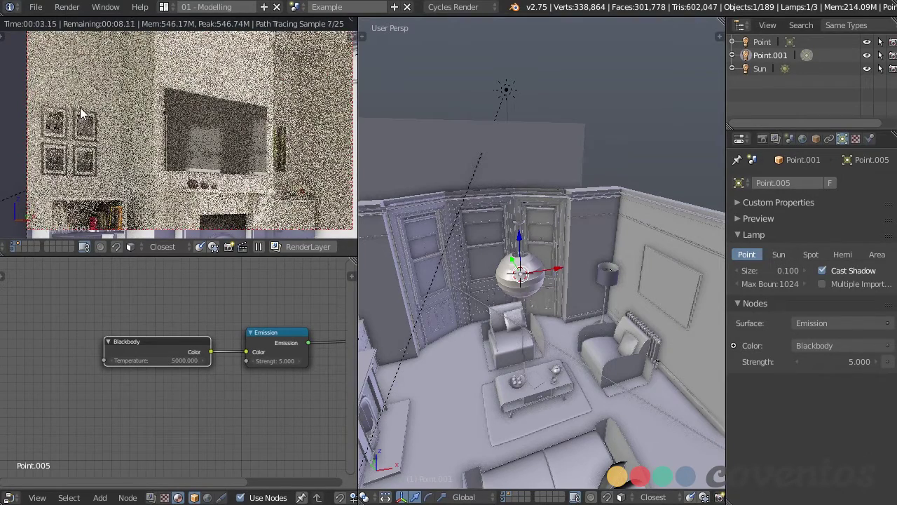
Search the add-ons for "ies" in the user preferences and make sure Import-Export: IES to Cycles is enabled
{"action": "scroll", "coordinate": [483, 309], "scroll_direction": "down", "scroll_amount": 3}
{"action": "middle_click_drag", "start_coordinate": [508, 371], "coordinate": [540, 315], "text": "shift"}
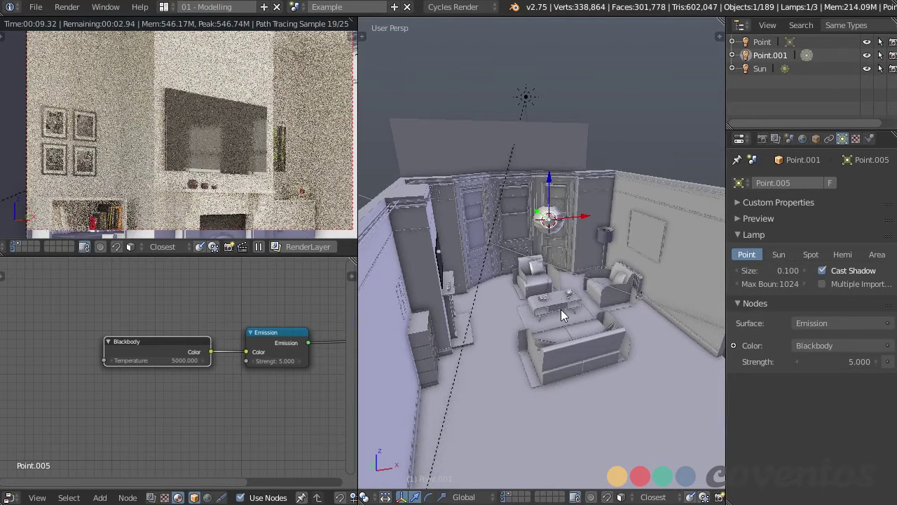
{"action": "left_click", "coordinate": [42, 8]}
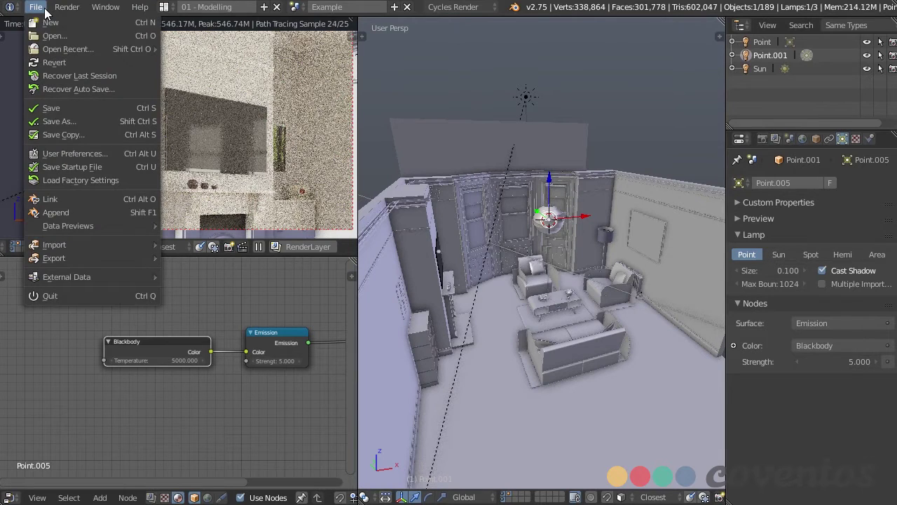
{"action": "left_click", "coordinate": [93, 154]}
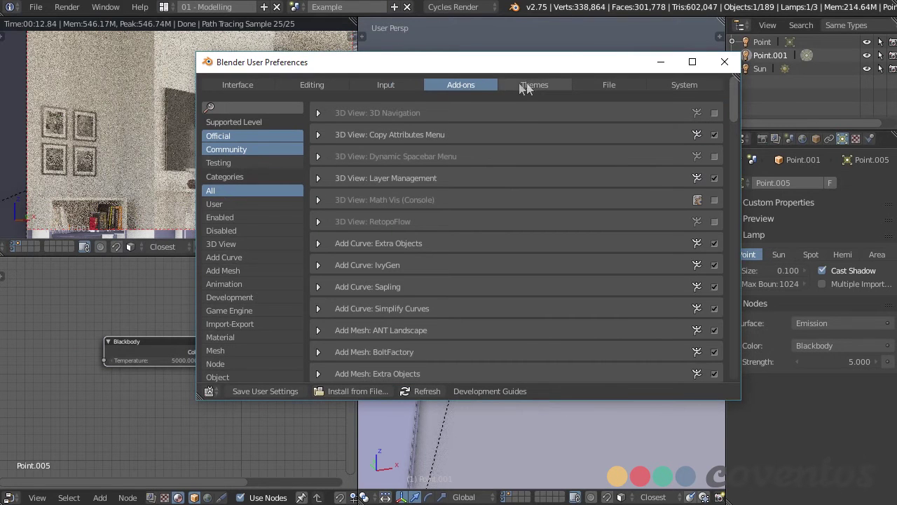
{"action": "left_click", "coordinate": [225, 107]}
{"action": "type", "text": "ies"}
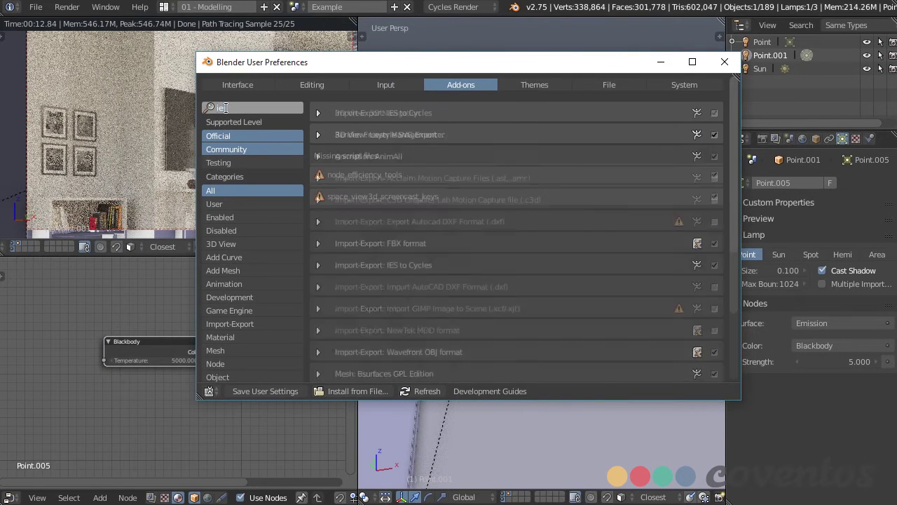
{"action": "left_click", "coordinate": [715, 111]}
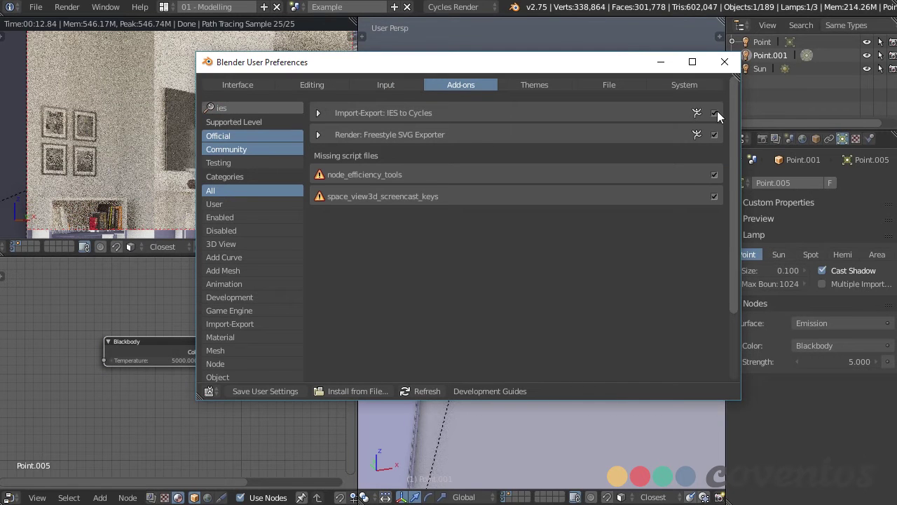
{"action": "left_click", "coordinate": [729, 63]}
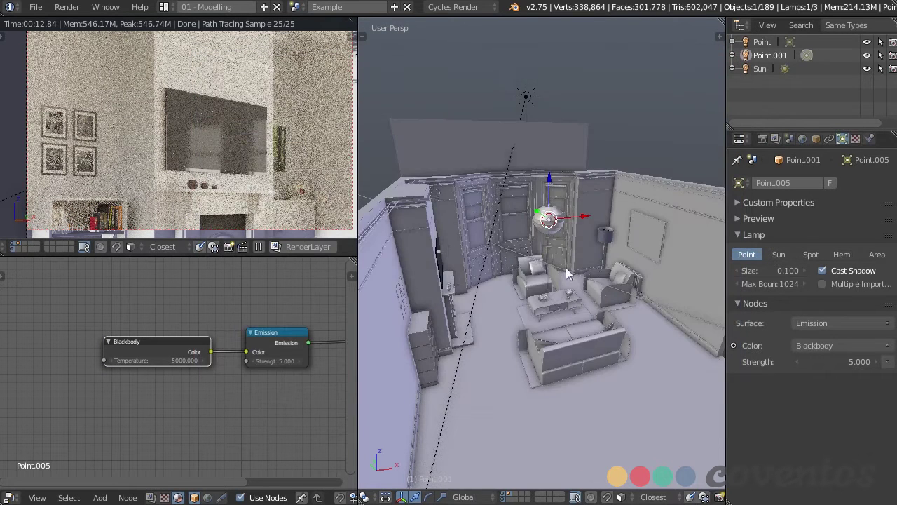
Place the 3D cursor on the wall just above the four picture frames
{"action": "middle_click_drag", "start_coordinate": [565, 267], "coordinate": [499, 295]}
{"action": "scroll", "coordinate": [525, 297], "scroll_direction": "up", "scroll_amount": 5}
{"action": "middle_click_drag", "start_coordinate": [478, 216], "coordinate": [564, 212]}
{"action": "scroll", "coordinate": [505, 272], "scroll_direction": "up", "scroll_amount": 4}
Import the IES lamp data file 30.IES from the ies folder, with Generate Rig on and a 6500K colour temperature
{"action": "left_click", "coordinate": [35, 7]}
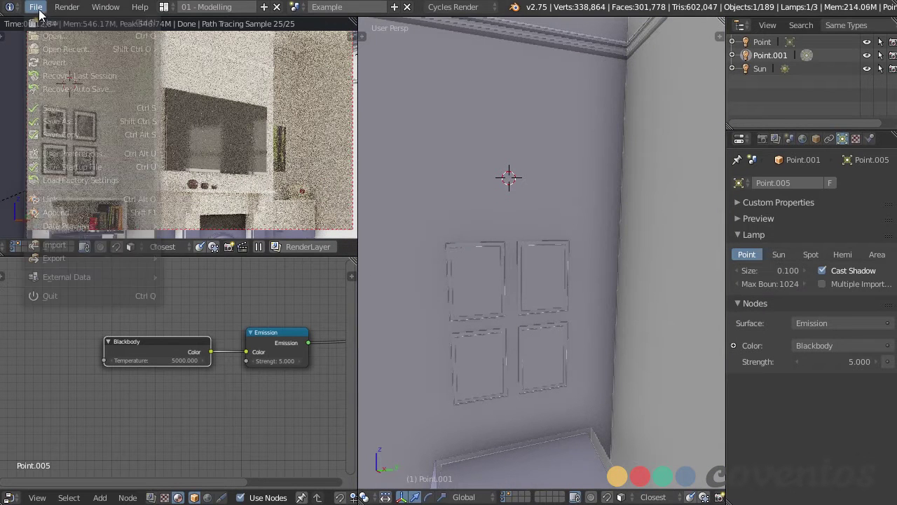
{"action": "mouse_move", "coordinate": [80, 244]}
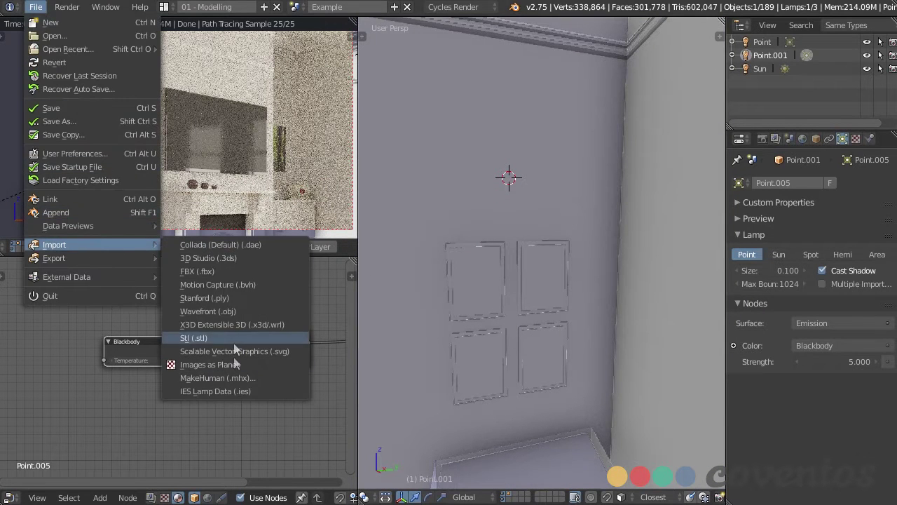
{"action": "left_click", "coordinate": [228, 389]}
{"action": "scroll", "coordinate": [42, 315], "scroll_direction": "down", "scroll_amount": 2}
{"action": "left_click", "coordinate": [36, 306]}
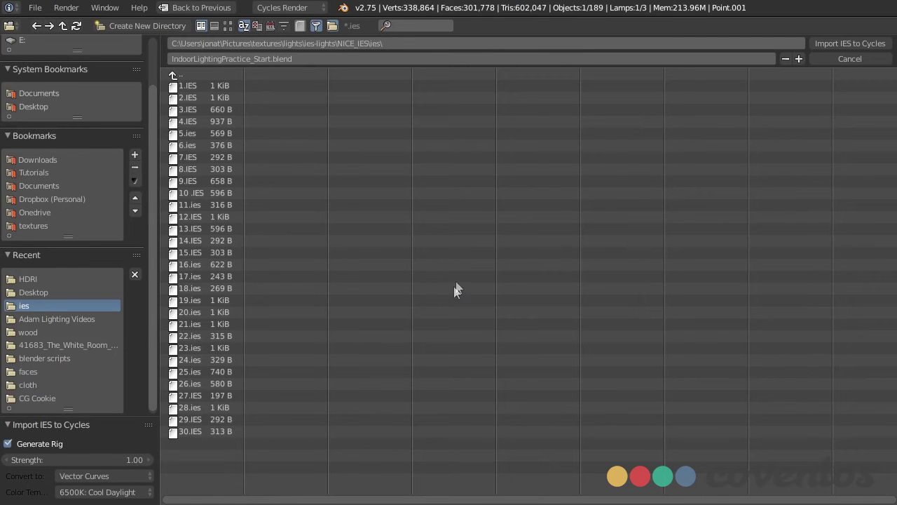
{"action": "left_click", "coordinate": [205, 430]}
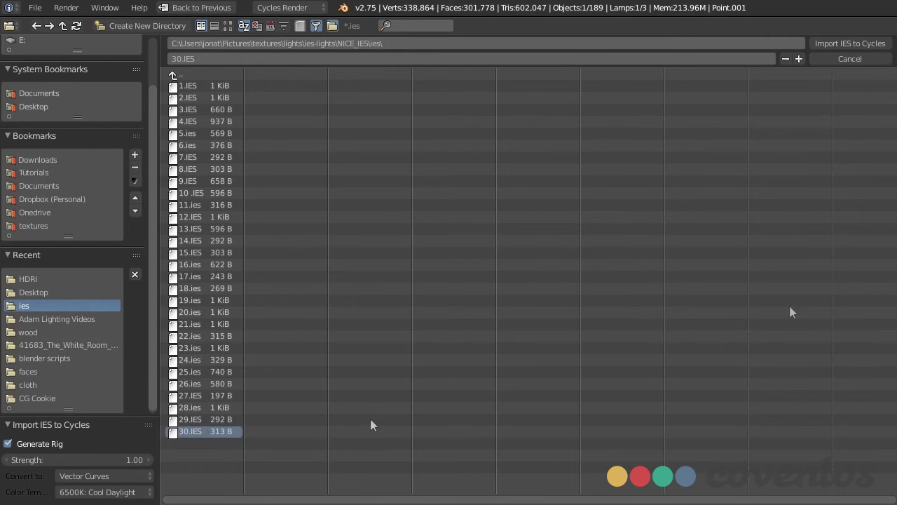
{"action": "left_click", "coordinate": [847, 43]}
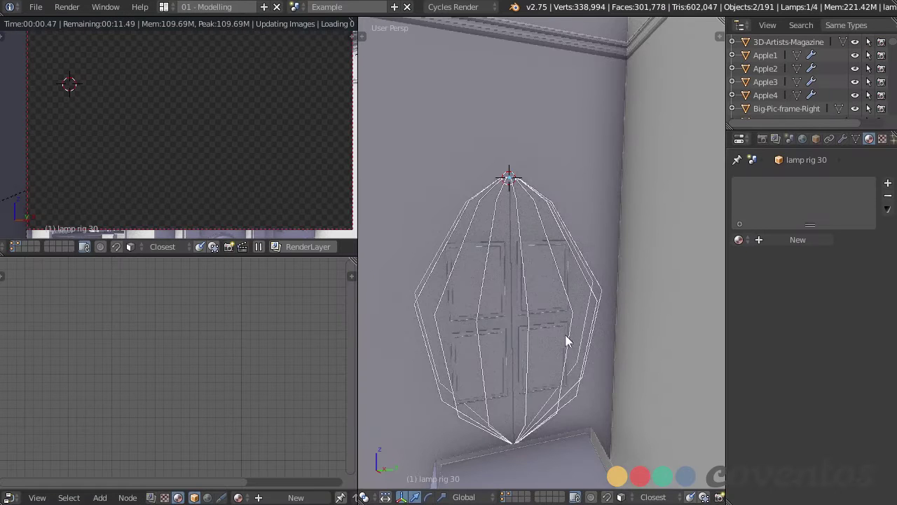
Narrow the rendered preview region to the wall with the four picture frames
{"action": "scroll", "coordinate": [568, 342], "scroll_direction": "down", "scroll_amount": 5}
{"action": "middle_click_drag", "start_coordinate": [580, 352], "coordinate": [526, 327], "text": "shift"}
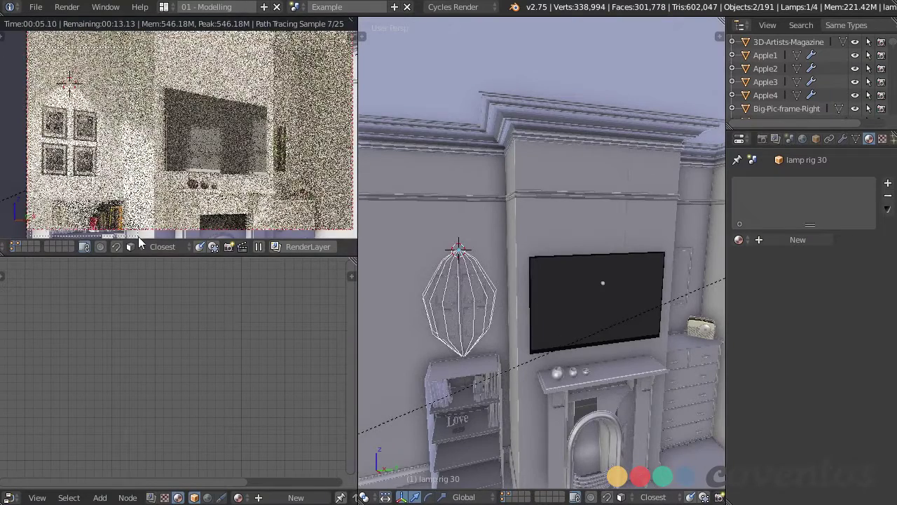
{"action": "scroll", "coordinate": [150, 155], "scroll_direction": "up", "scroll_amount": 6}
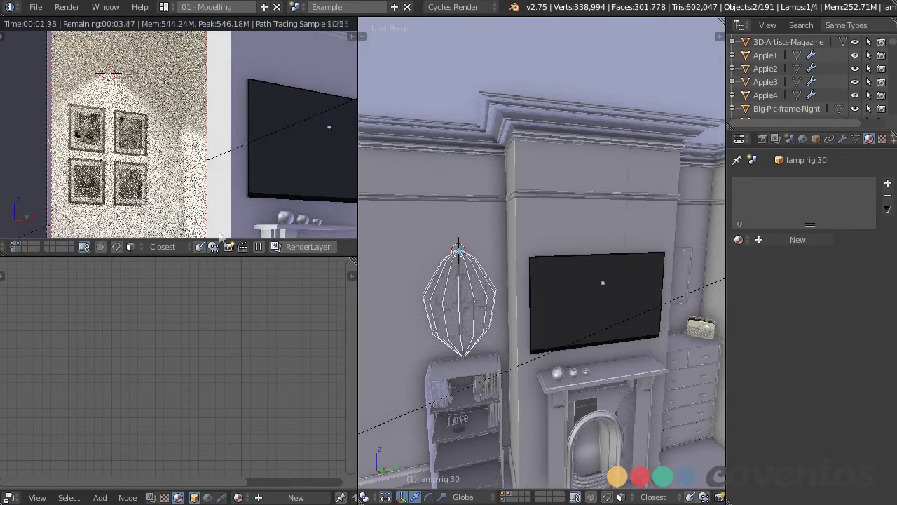
Set the imported IES lamp rig's strength multiplier to 2000 in its lamp properties
{"action": "middle_click_drag", "start_coordinate": [490, 324], "coordinate": [585, 326]}
{"action": "key", "text": "KP_Decimal"}
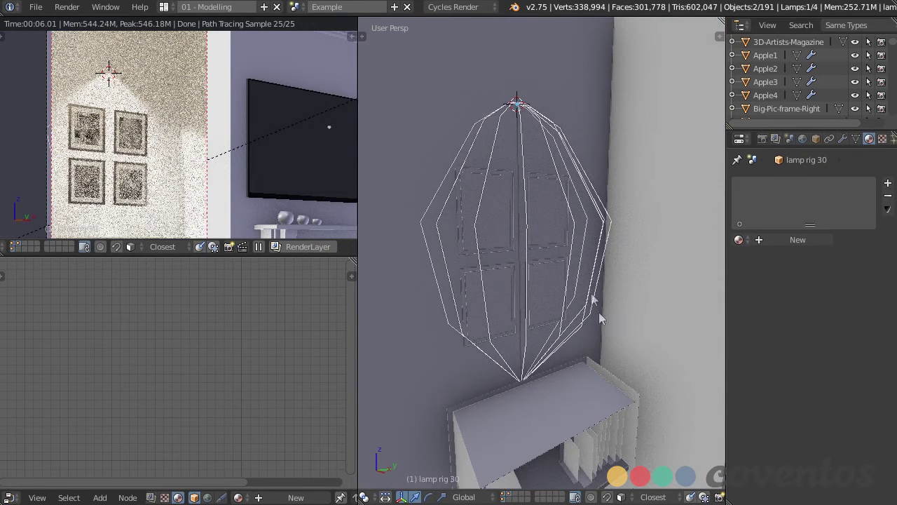
{"action": "key", "text": "n"}
{"action": "scroll", "coordinate": [666, 322], "scroll_direction": "down", "scroll_amount": 6}
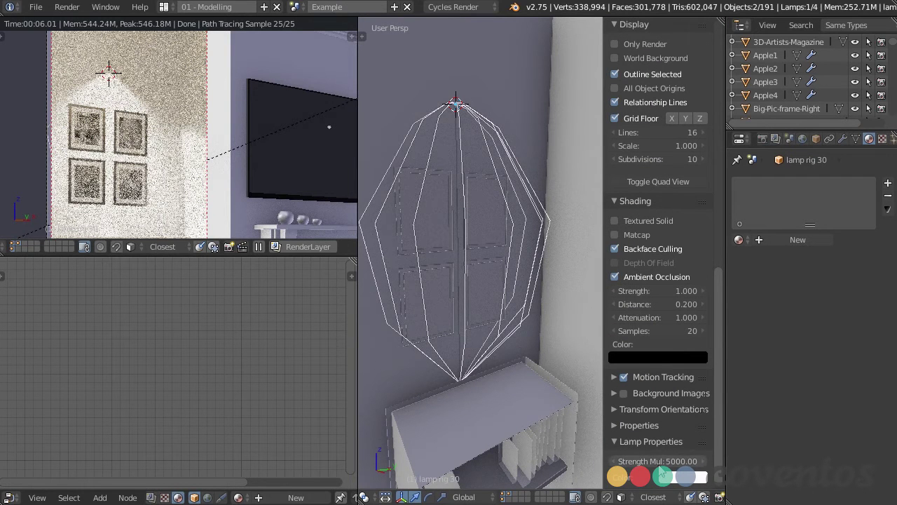
{"action": "left_click", "coordinate": [670, 461]}
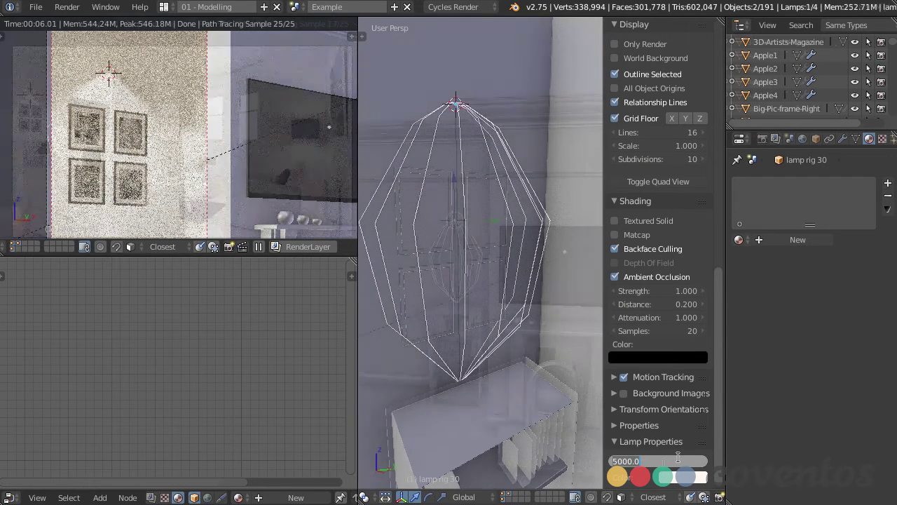
{"action": "key", "text": "Return"}
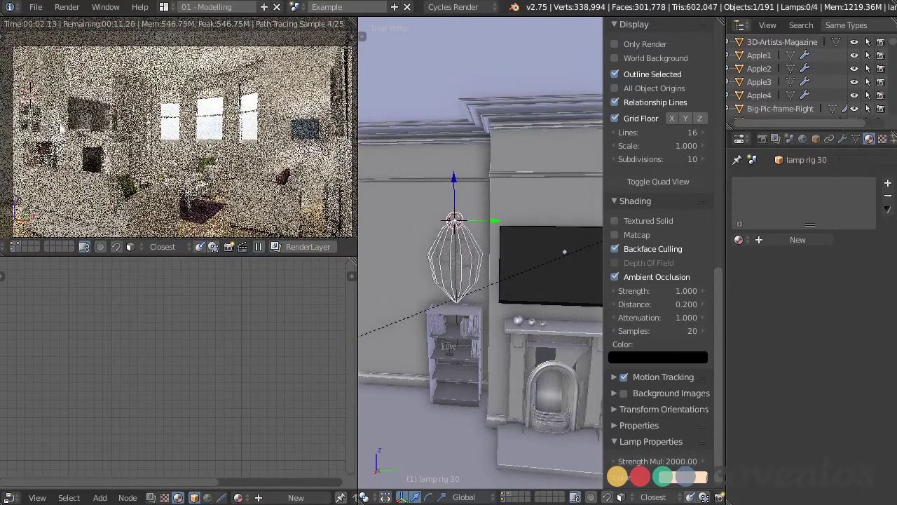
Select the IES lamp together with its rig and duplicate both along the X axis into the alcove beyond the chimney breast
{"action": "scroll", "coordinate": [554, 250], "scroll_direction": "up", "scroll_amount": 4}
{"action": "scroll", "coordinate": [530, 254], "scroll_direction": "down", "scroll_amount": 4}
{"action": "scroll", "coordinate": [459, 243], "scroll_direction": "up", "scroll_amount": 4}
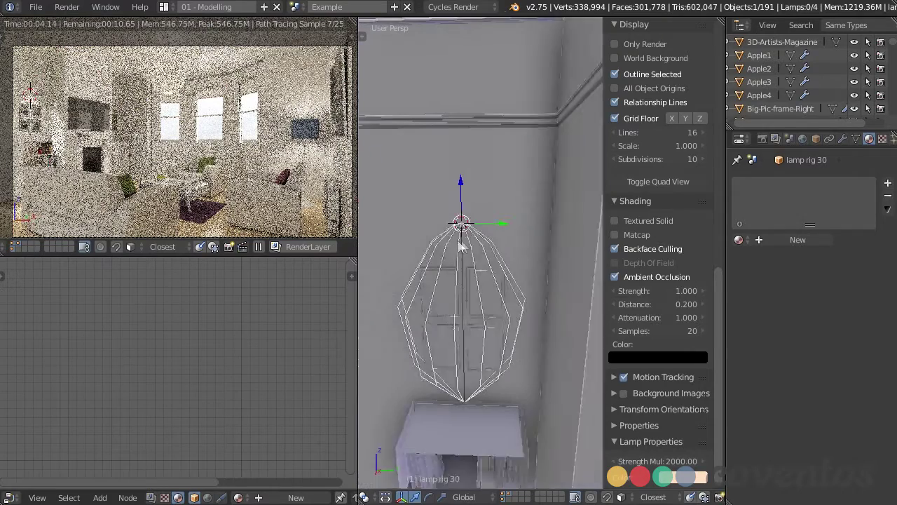
{"action": "middle_click_drag", "start_coordinate": [459, 241], "coordinate": [508, 242], "text": "shift"}
{"action": "right_click", "coordinate": [507, 230], "text": "shift"}
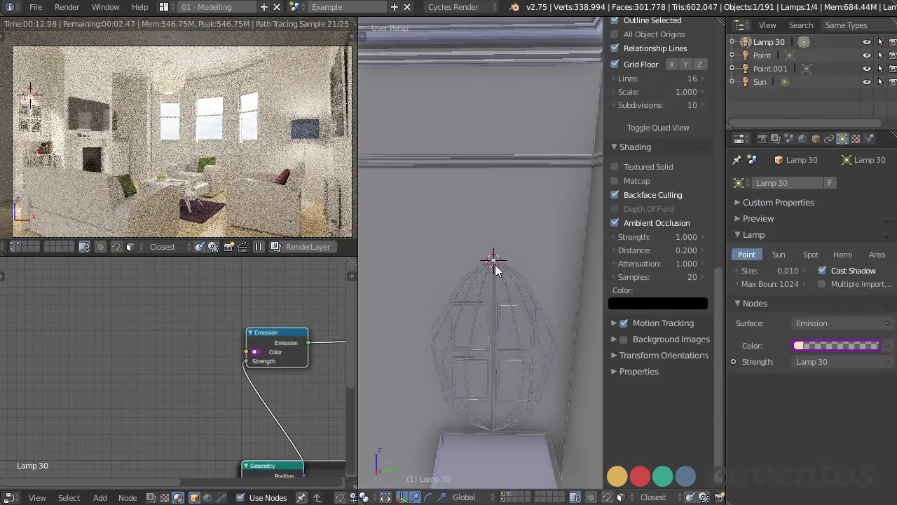
{"action": "right_click", "coordinate": [511, 301], "text": "shift"}
{"action": "scroll", "coordinate": [515, 303], "scroll_direction": "down", "scroll_amount": 4}
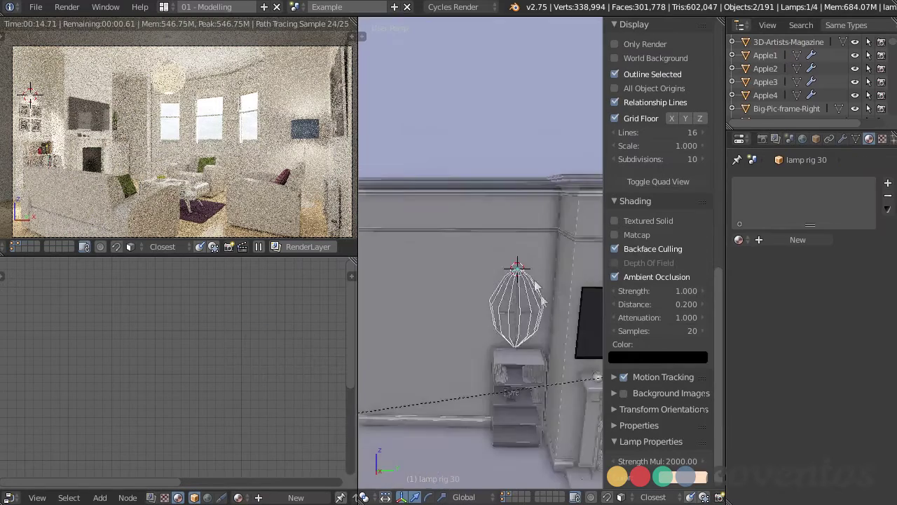
{"action": "middle_click_drag", "start_coordinate": [534, 287], "coordinate": [492, 283], "text": "shift"}
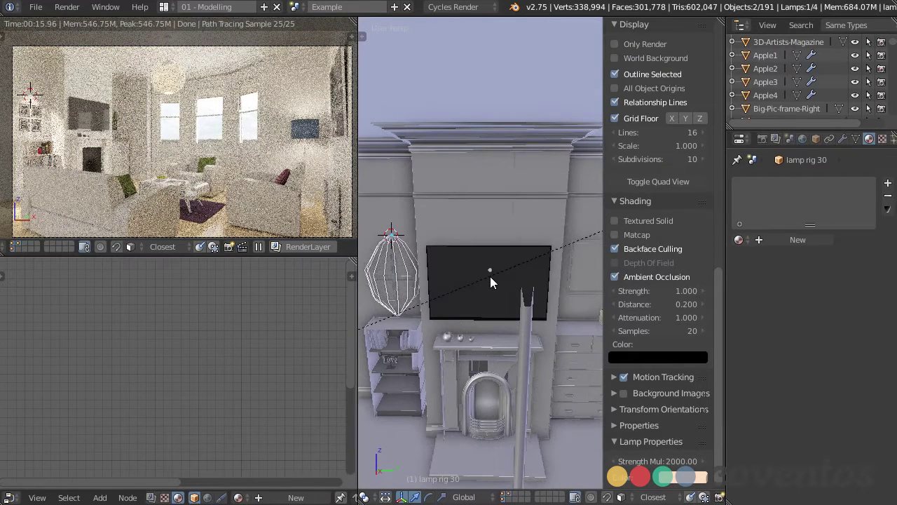
{"action": "key", "text": "shift+d"}
{"action": "key", "text": "x"}
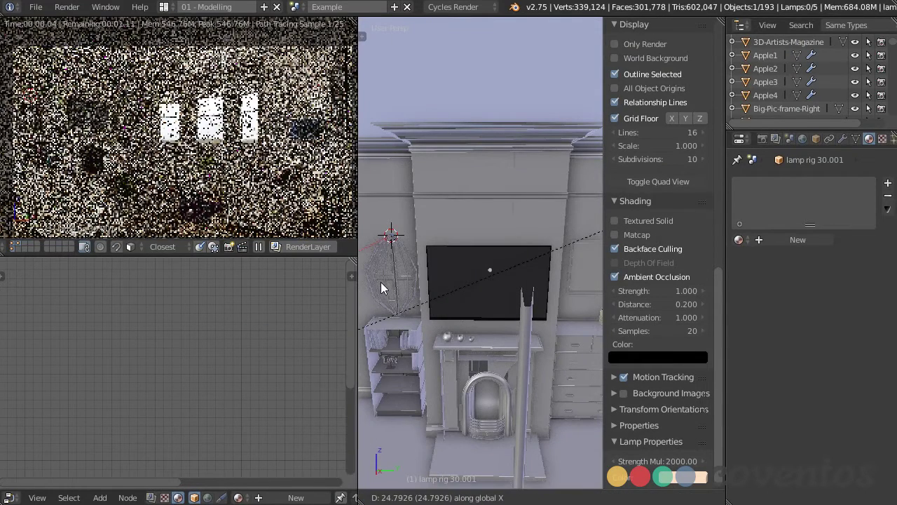
{"action": "left_click", "coordinate": [448, 289]}
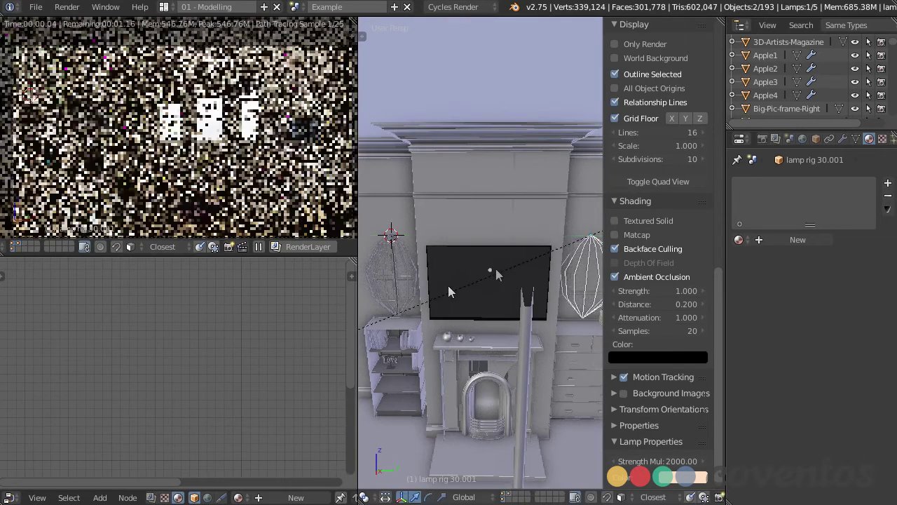
Raise the copied IES lamp rig slightly along the Z axis above the chest of drawers
{"action": "right_click", "coordinate": [579, 271]}
{"action": "middle_click_drag", "start_coordinate": [585, 275], "coordinate": [449, 237], "text": "shift"}
{"action": "key", "text": "g"}
{"action": "key", "text": "z"}
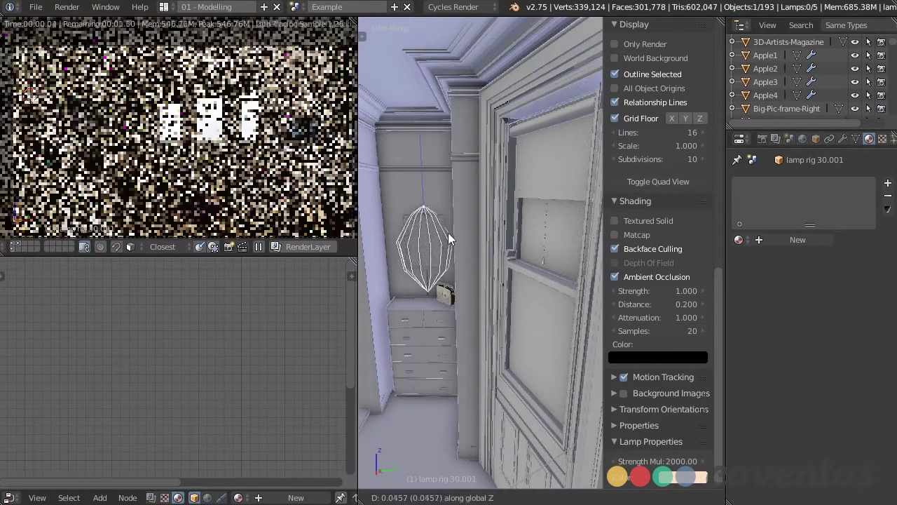
{"action": "left_click", "coordinate": [447, 226]}
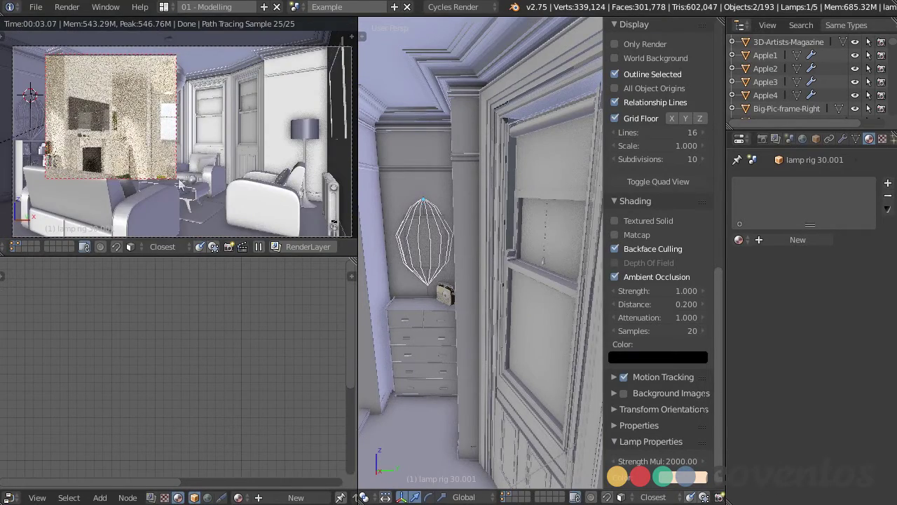
Clear the render region to preview the whole camera view, and hide the 3D view's properties sidebar
{"action": "key", "text": "ctrl+alt+b"}
{"action": "key", "text": "n"}
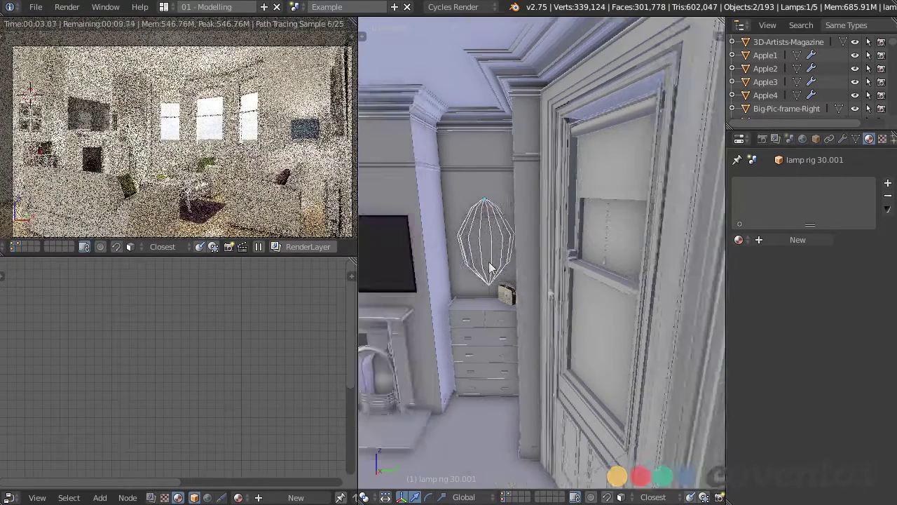
{"action": "scroll", "coordinate": [523, 322], "scroll_direction": "down", "scroll_amount": 5}
{"action": "middle_click_drag", "start_coordinate": [523, 322], "coordinate": [512, 308]}
{"action": "scroll", "coordinate": [512, 308], "scroll_direction": "up", "scroll_amount": 4}
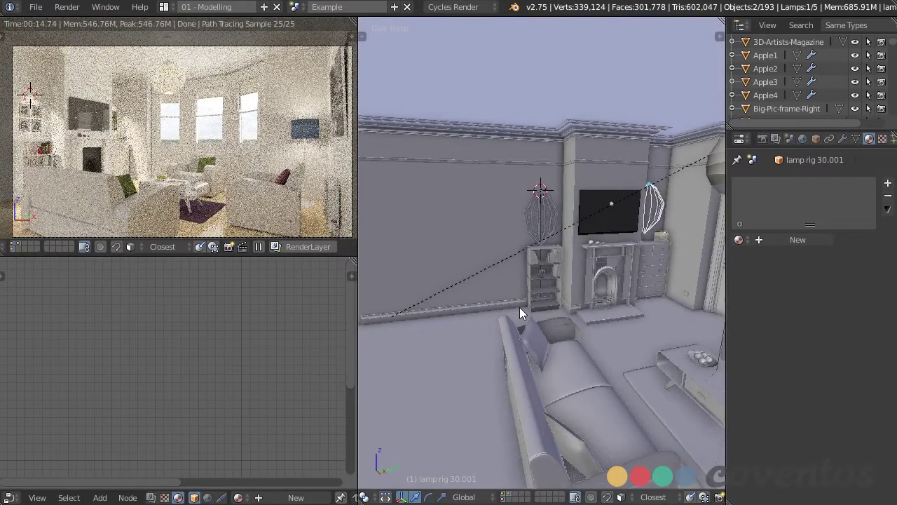
Add an area lamp to the scene at the 3D cursor
{"action": "scroll", "coordinate": [520, 307], "scroll_direction": "down", "scroll_amount": 6}
{"action": "middle_click_drag", "start_coordinate": [519, 307], "coordinate": [480, 267]}
{"action": "scroll", "coordinate": [599, 289], "scroll_direction": "down", "scroll_amount": 5}
{"action": "key", "text": "KP_7"}
{"action": "key", "text": "KP_7"}
{"action": "scroll", "coordinate": [479, 267], "scroll_direction": "up", "scroll_amount": 4}
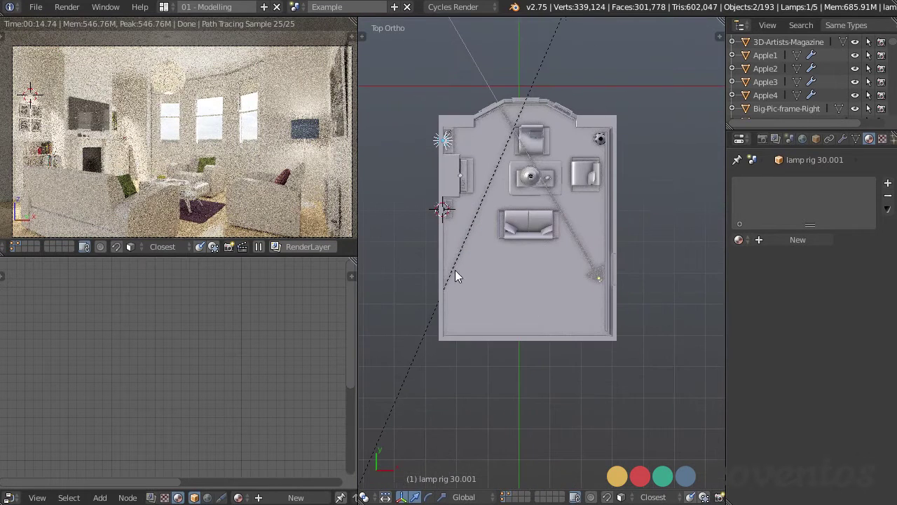
{"action": "middle_click_drag", "start_coordinate": [599, 276], "coordinate": [546, 303]}
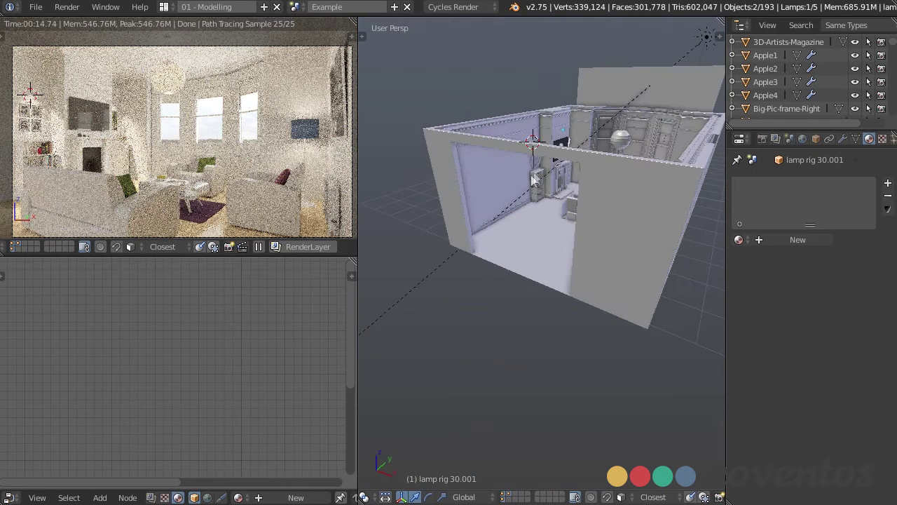
{"action": "middle_click_drag", "start_coordinate": [532, 180], "coordinate": [516, 255]}
{"action": "key", "text": "shift+a"}
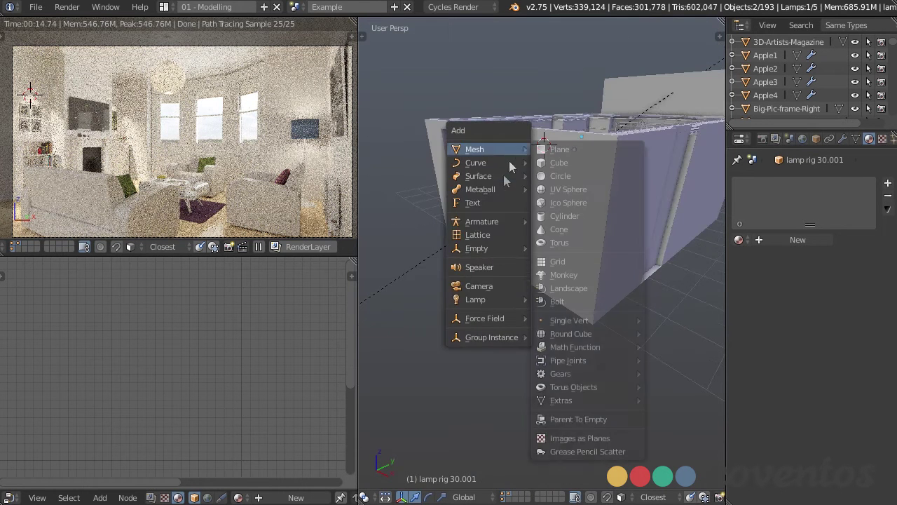
{"action": "mouse_move", "coordinate": [500, 300]}
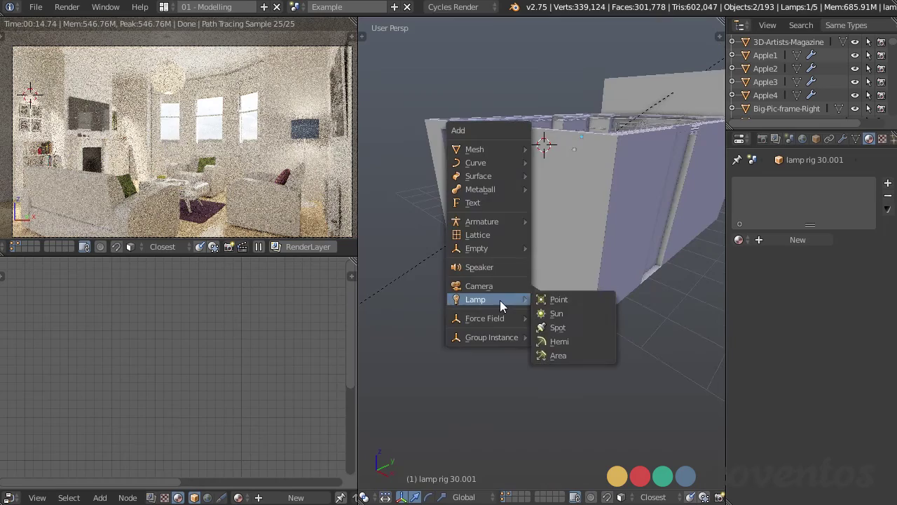
{"action": "left_click", "coordinate": [580, 354]}
Move the area lamp along the global axes to the opening in the room's rear wall, behind the sofa
{"action": "middle_click_drag", "start_coordinate": [580, 354], "coordinate": [586, 222]}
{"action": "left_click_drag", "start_coordinate": [602, 135], "coordinate": [422, 203]}
{"action": "middle_click_drag", "start_coordinate": [372, 170], "coordinate": [458, 159], "text": "shift"}
{"action": "key", "text": "g"}
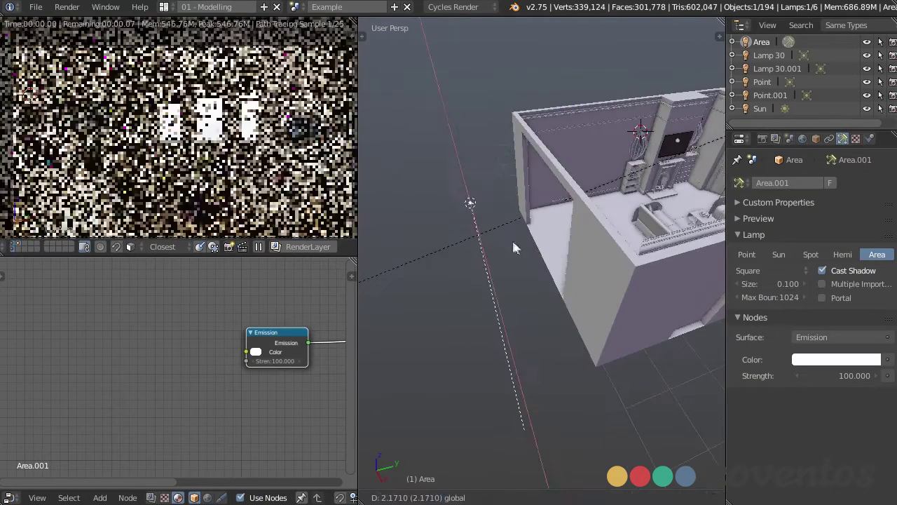
{"action": "left_click", "coordinate": [514, 241]}
{"action": "key", "text": "g"}
{"action": "key", "text": "y"}
{"action": "left_click", "coordinate": [584, 274]}
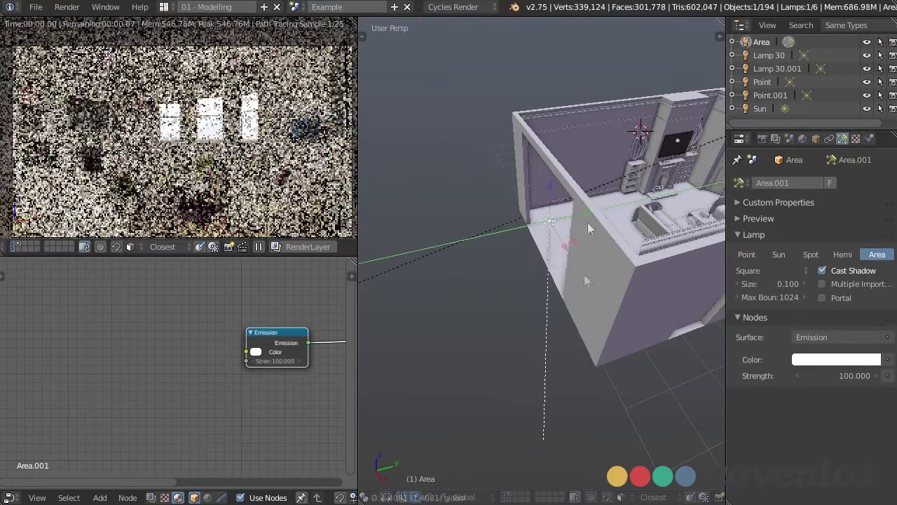
Turn the area lamp at the rear opening into a portal and set its size to 2.210
{"action": "middle_click_drag", "start_coordinate": [584, 274], "coordinate": [568, 303]}
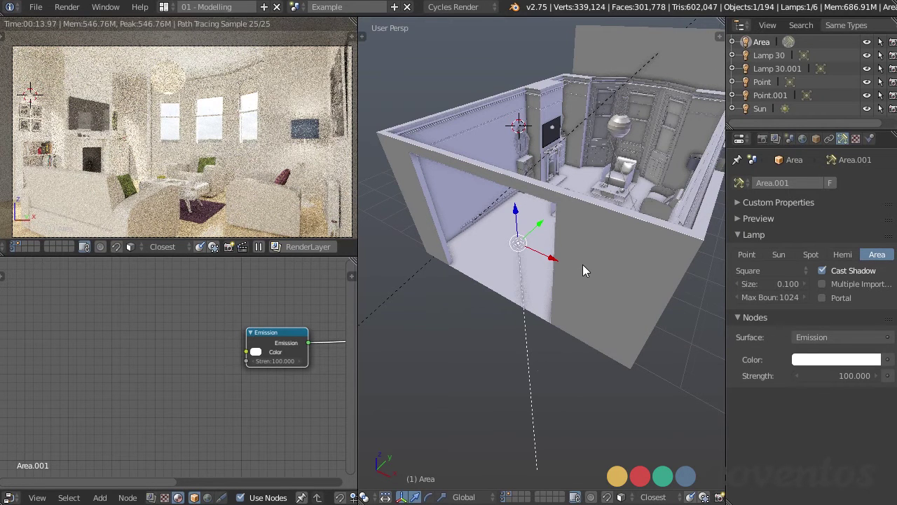
{"action": "scroll", "coordinate": [583, 265], "scroll_direction": "down", "scroll_amount": 3}
{"action": "middle_click_drag", "start_coordinate": [658, 394], "coordinate": [604, 346]}
{"action": "scroll", "coordinate": [605, 346], "scroll_direction": "up", "scroll_amount": 2}
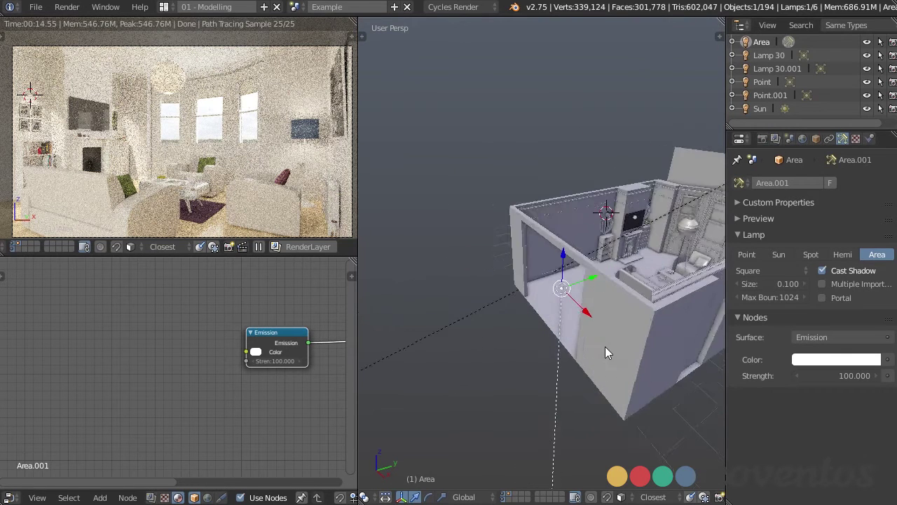
{"action": "scroll", "coordinate": [585, 279], "scroll_direction": "up", "scroll_amount": 2}
{"action": "mouse_move", "coordinate": [566, 296]}
{"action": "middle_mouse_down"}
{"action": "mouse_move", "coordinate": [545, 297]}
{"action": "mouse_move", "coordinate": [614, 309]}
{"action": "mouse_move", "coordinate": [567, 307]}
{"action": "middle_mouse_up"}
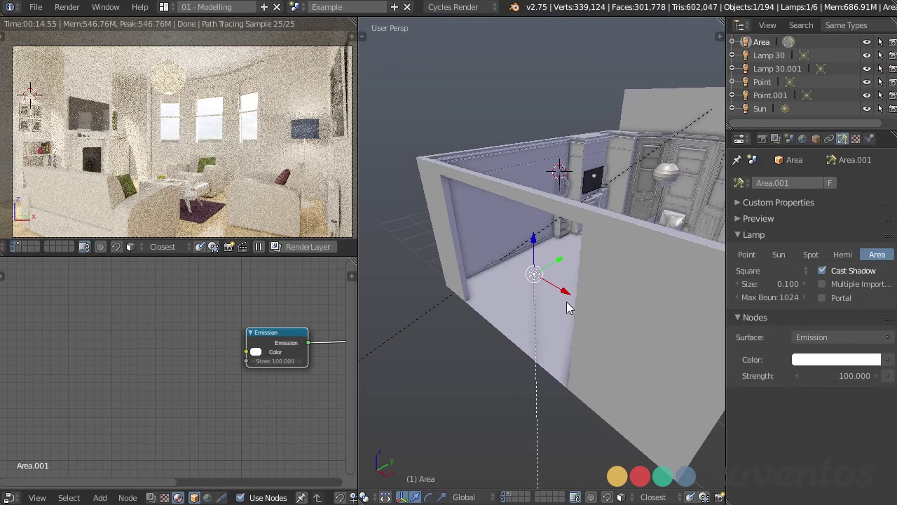
{"action": "left_click", "coordinate": [823, 298]}
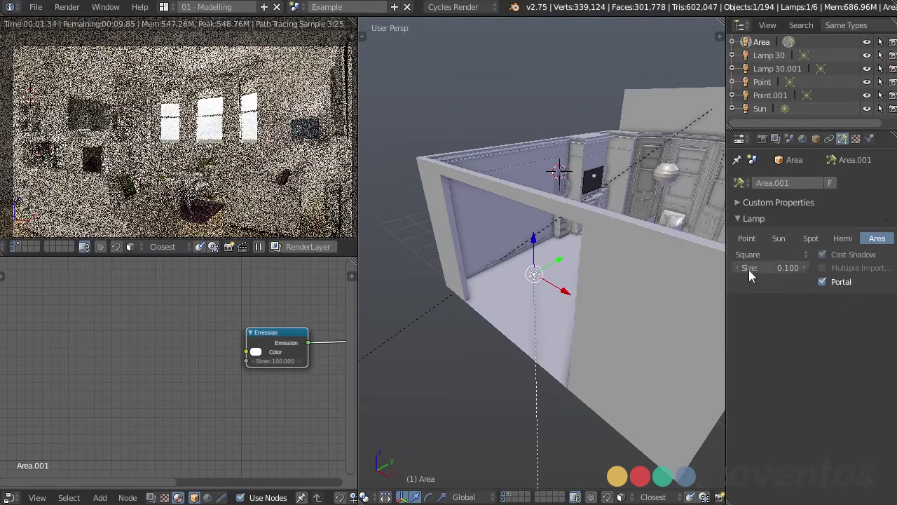
{"action": "left_click_drag", "start_coordinate": [751, 269], "coordinate": [802, 269]}
Shift the portal lamp along the X axis to the middle of the rear opening and enlarge its size to 3.181
{"action": "middle_click_drag", "start_coordinate": [581, 341], "coordinate": [686, 272]}
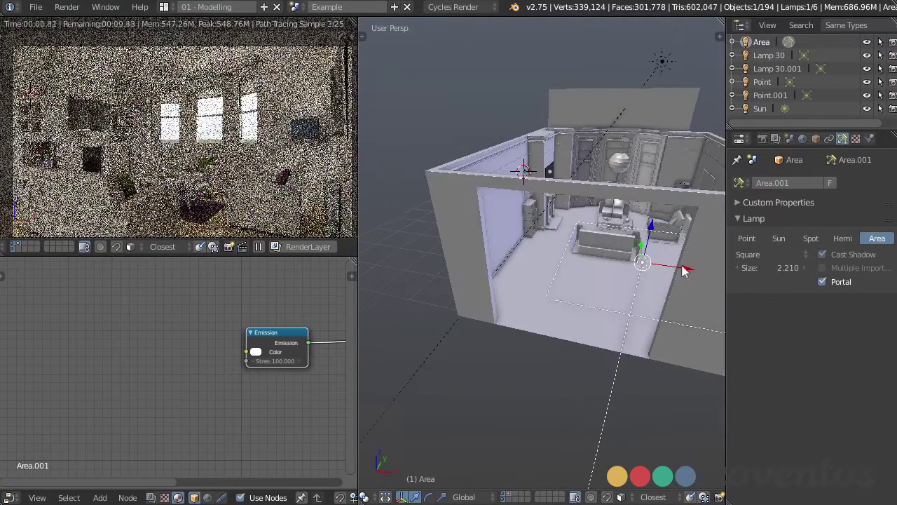
{"action": "left_click_drag", "start_coordinate": [686, 272], "coordinate": [604, 264]}
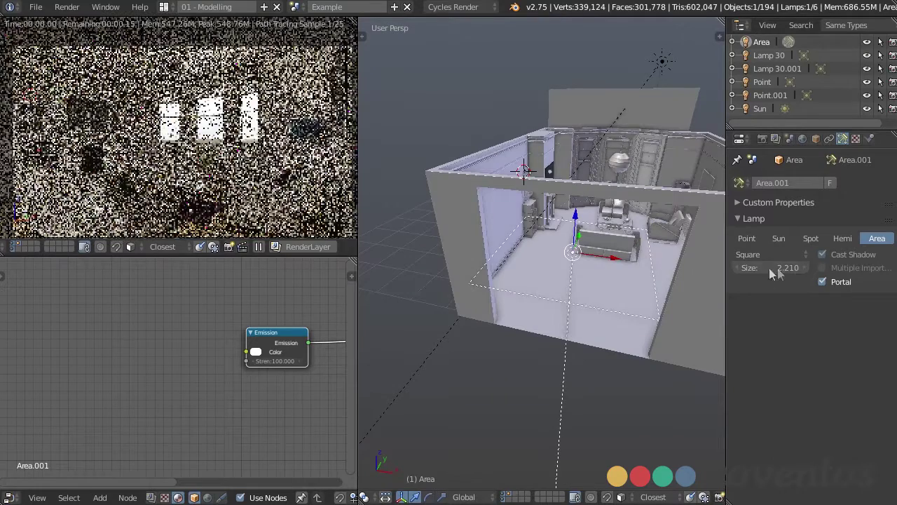
{"action": "left_click_drag", "start_coordinate": [769, 268], "coordinate": [795, 268]}
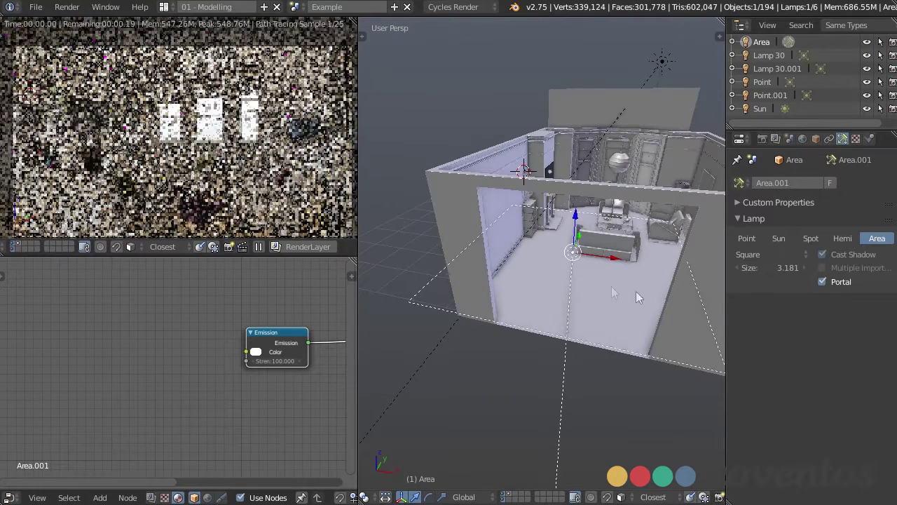
Rotate the portal lamp 90 degrees about the X axis so it stands upright, parallel to the rear opening
{"action": "key", "text": "KP_Decimal"}
{"action": "type", "text": "r9"}
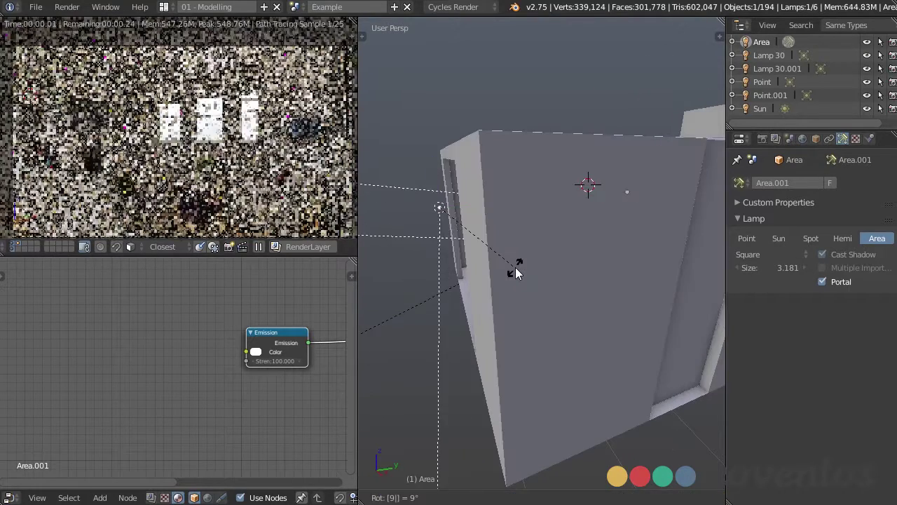
{"action": "type", "text": "0x"}
{"action": "key", "text": "Return"}
{"action": "scroll", "coordinate": [515, 267], "scroll_direction": "down", "scroll_amount": 4}
{"action": "middle_click_drag", "start_coordinate": [516, 268], "coordinate": [470, 362]}
{"action": "middle_click_drag", "start_coordinate": [454, 403], "coordinate": [550, 384]}
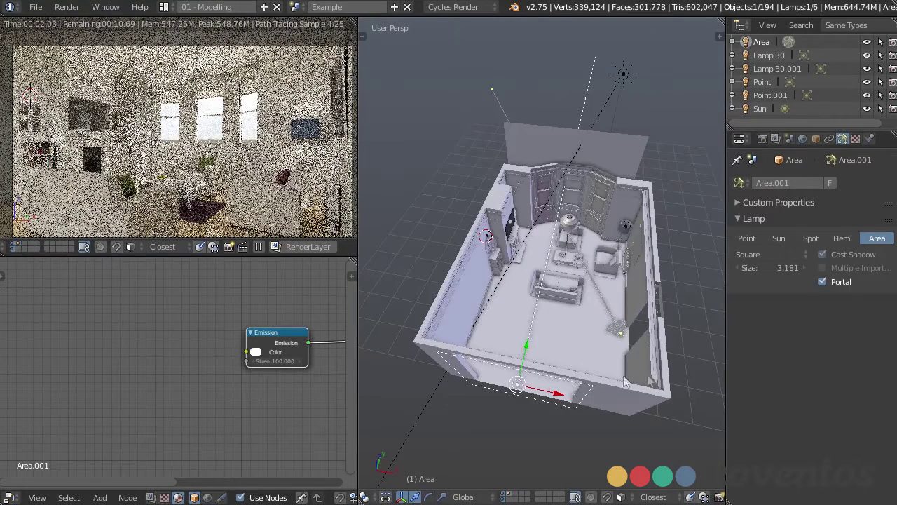
Sketch Grease Pencil strokes beside the rear opening as light rays entering through the portal, and erase the strokes
{"action": "middle_click_drag", "start_coordinate": [625, 381], "coordinate": [567, 290]}
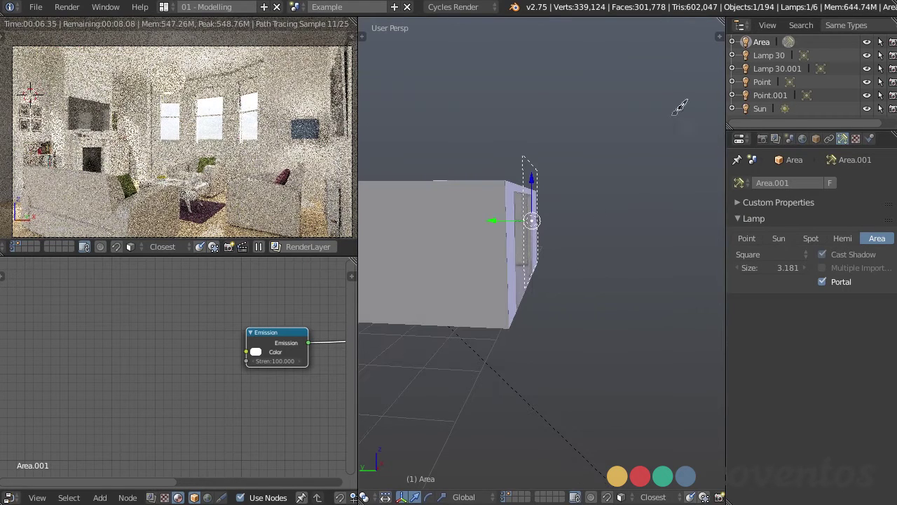
{"action": "mouse_move", "coordinate": [678, 109]}
{"action": "left_mouse_down"}
{"action": "mouse_move", "coordinate": [480, 236]}
{"action": "mouse_move", "coordinate": [631, 239]}
{"action": "left_mouse_up"}
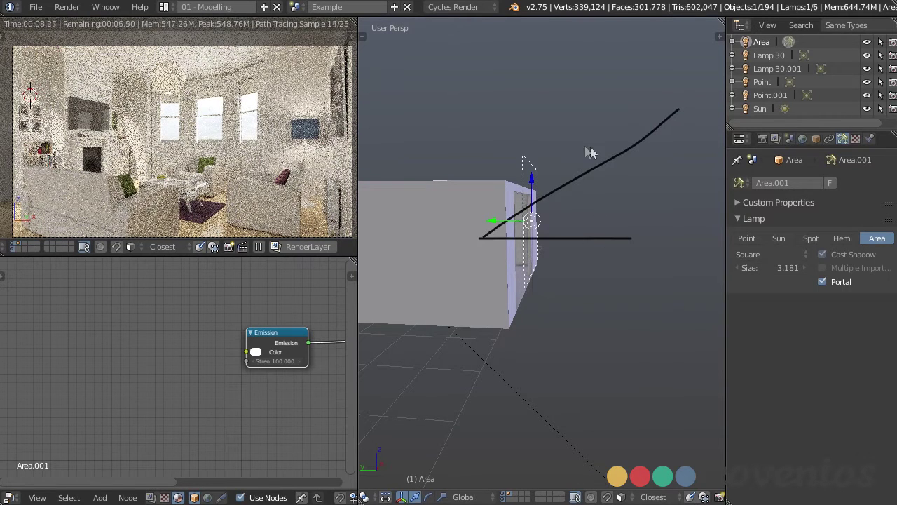
{"action": "left_click_drag", "start_coordinate": [651, 117], "coordinate": [502, 125]}
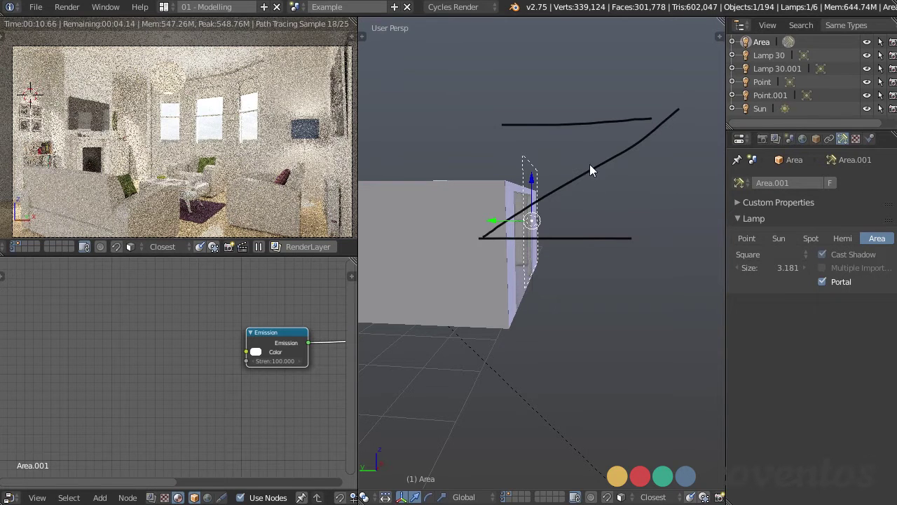
{"action": "mouse_move", "coordinate": [608, 126]}
{"action": "right_mouse_down"}
{"action": "mouse_move", "coordinate": [496, 122]}
{"action": "mouse_move", "coordinate": [609, 127]}
{"action": "right_mouse_up"}
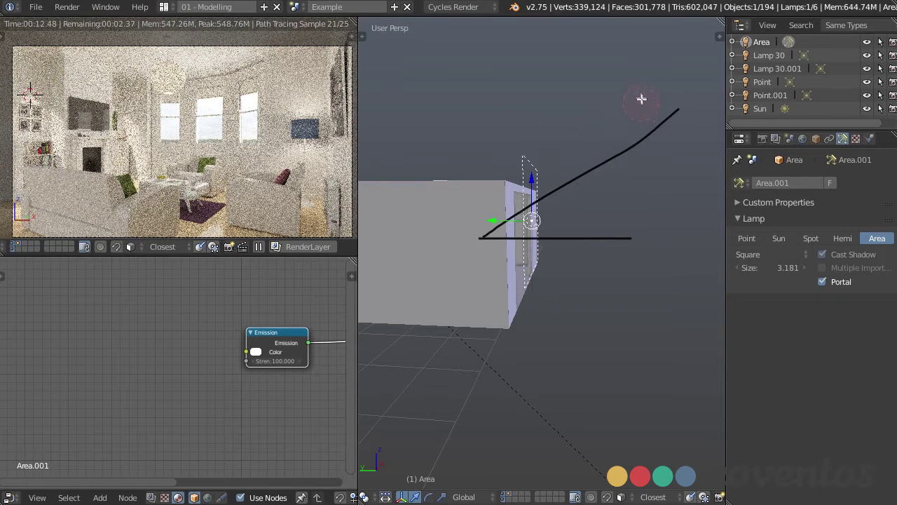
{"action": "mouse_move", "coordinate": [681, 104]}
{"action": "right_mouse_down"}
{"action": "mouse_move", "coordinate": [471, 213]}
{"action": "mouse_move", "coordinate": [570, 214]}
{"action": "mouse_move", "coordinate": [637, 238]}
{"action": "mouse_move", "coordinate": [596, 233]}
{"action": "right_mouse_up"}
Move the portal lamp about 0.3 units in the top view so it sits within the rear wall's thickness
{"action": "middle_click_drag", "start_coordinate": [594, 195], "coordinate": [596, 303]}
{"action": "key", "text": "KP_7"}
{"action": "scroll", "coordinate": [522, 253], "scroll_direction": "up", "scroll_amount": 5}
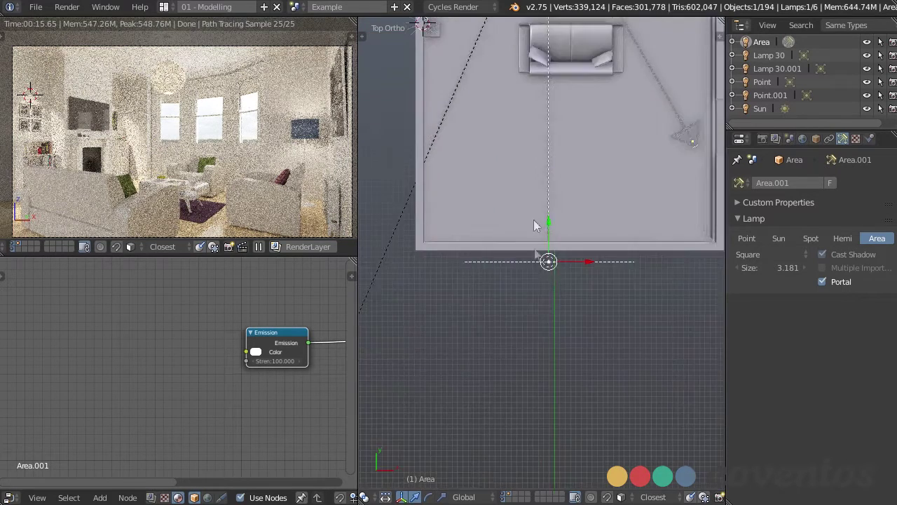
{"action": "key", "text": "g"}
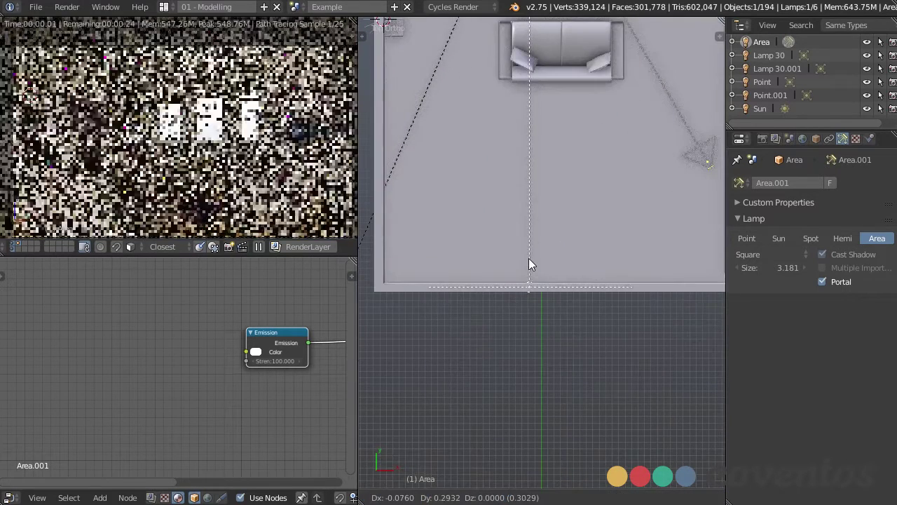
{"action": "left_click", "coordinate": [533, 260]}
Lower the portal lamp about 0.6 units along the Z axis to cover the rear opening down to the floor
{"action": "middle_click_drag", "start_coordinate": [563, 330], "coordinate": [545, 150]}
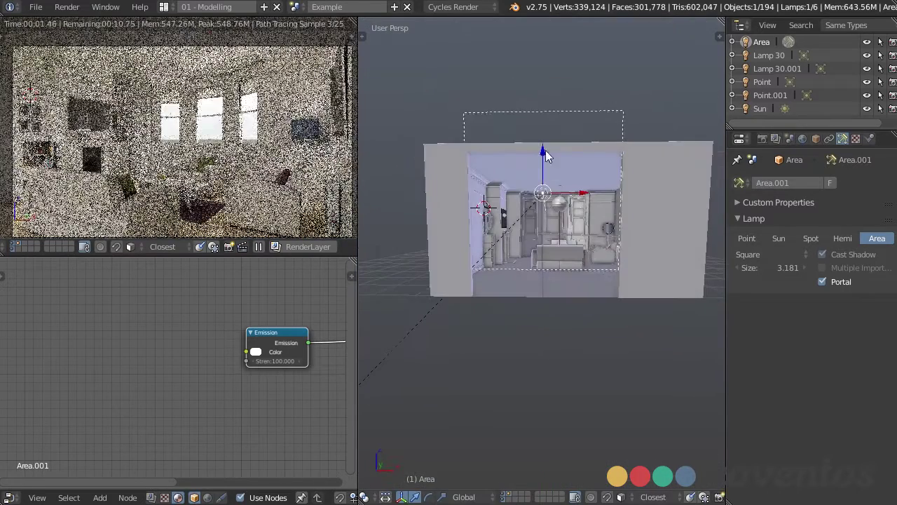
{"action": "key", "text": "g"}
{"action": "key", "text": "z"}
{"action": "left_click", "coordinate": [547, 181]}
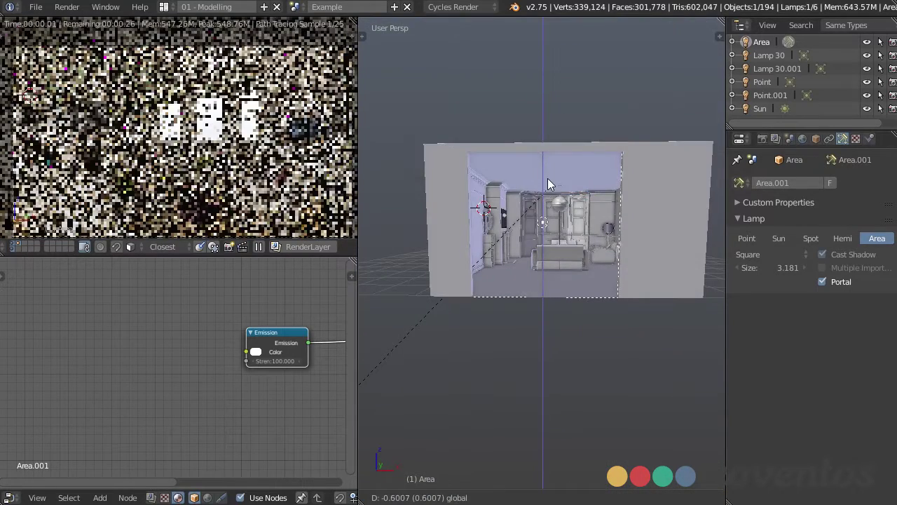
{"action": "middle_click_drag", "start_coordinate": [547, 178], "coordinate": [572, 257]}
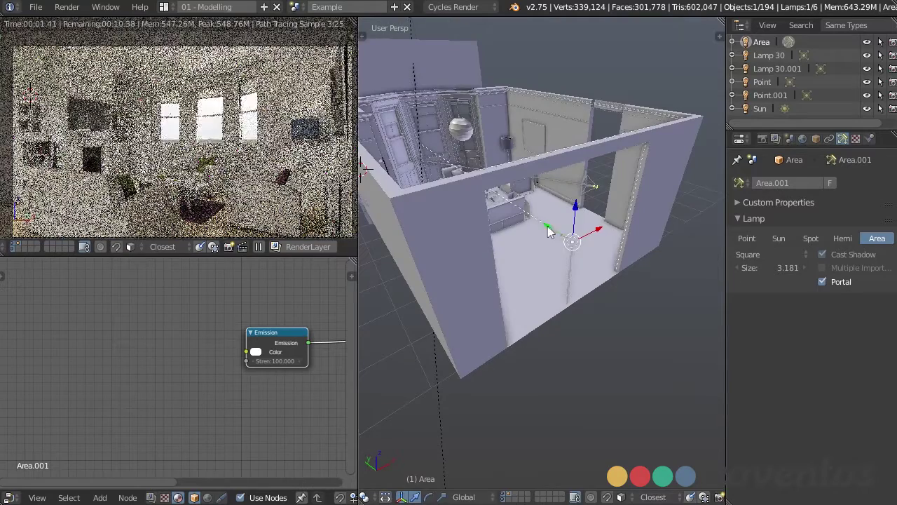
{"action": "left_click_drag", "start_coordinate": [547, 226], "coordinate": [546, 226]}
Duplicate the rear portal lamp and place the copy about 7.1 units away, just inside the bay window
{"action": "middle_click_drag", "start_coordinate": [546, 225], "coordinate": [381, 219]}
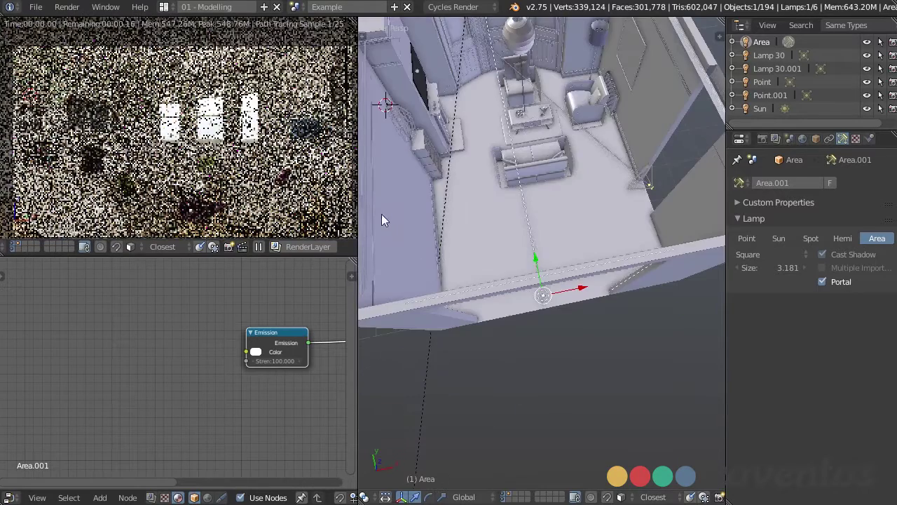
{"action": "scroll", "coordinate": [590, 301], "scroll_direction": "down", "scroll_amount": 5}
{"action": "middle_click_drag", "start_coordinate": [591, 300], "coordinate": [487, 252]}
{"action": "key", "text": "KP_7"}
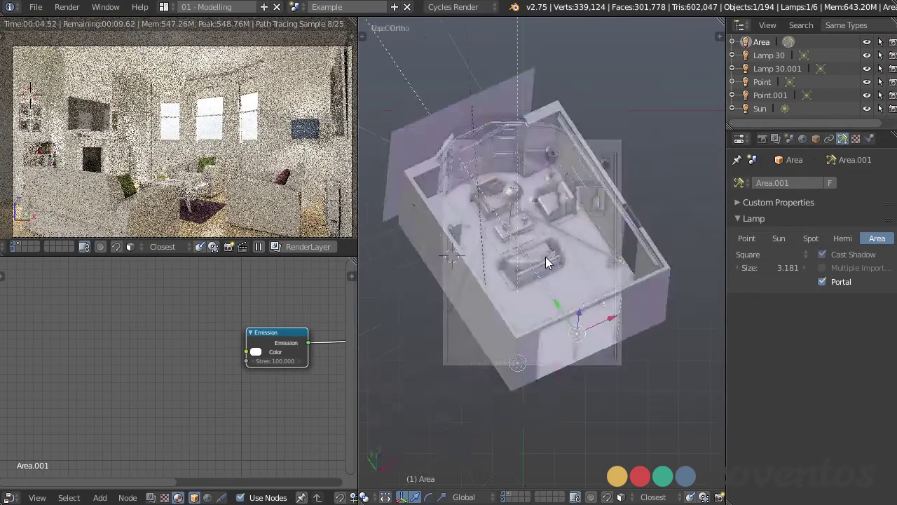
{"action": "key", "text": "shift+d"}
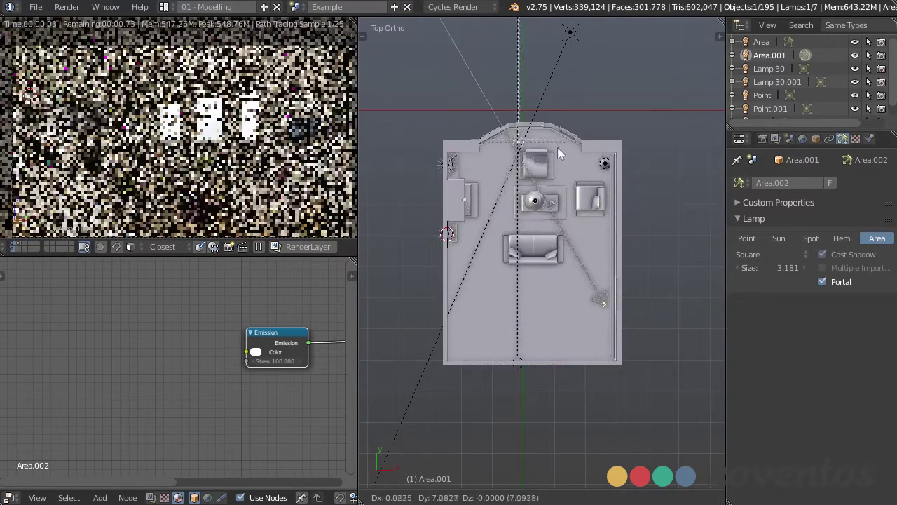
{"action": "left_click", "coordinate": [561, 153]}
Turn the copied portal around to face into the room and move it onto the centre bay window
{"action": "middle_click_drag", "start_coordinate": [571, 194], "coordinate": [596, 322], "text": "shift"}
{"action": "scroll", "coordinate": [596, 321], "scroll_direction": "up", "scroll_amount": 2}
{"action": "key", "text": "r"}
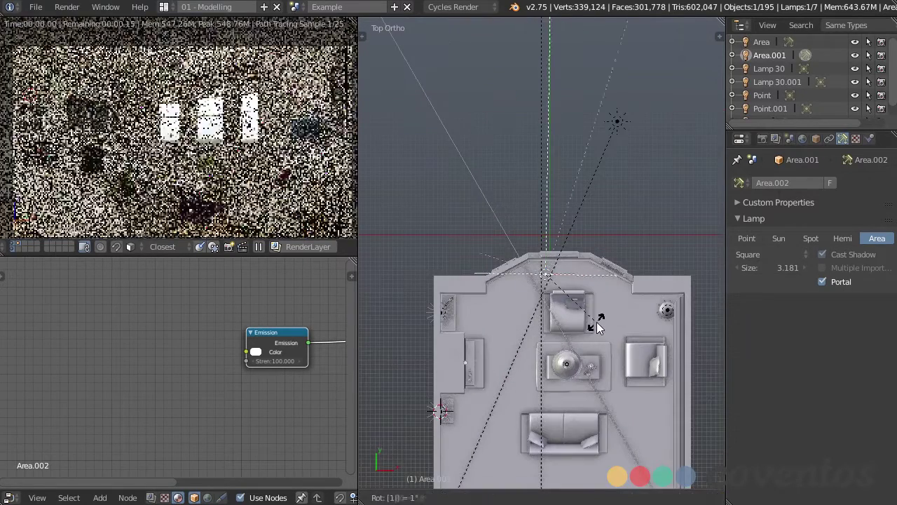
{"action": "scroll", "coordinate": [565, 323], "scroll_direction": "up", "scroll_amount": 3}
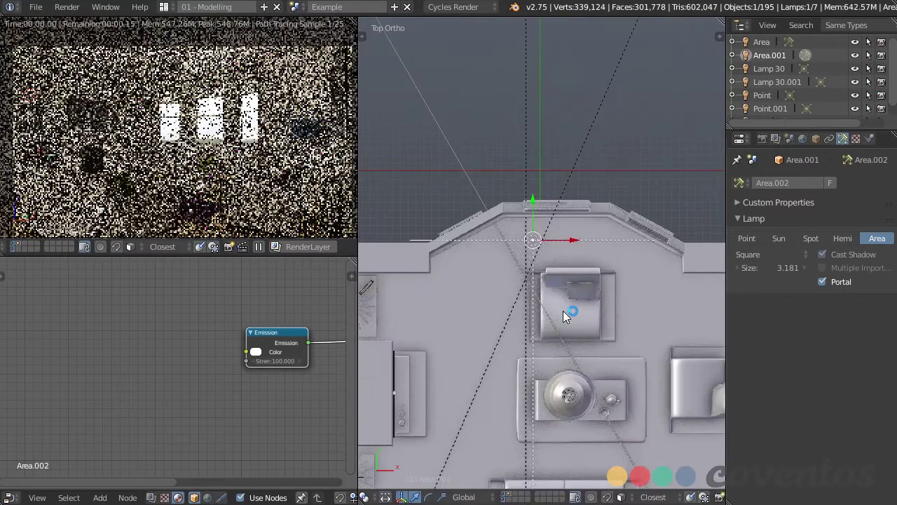
{"action": "scroll", "coordinate": [563, 310], "scroll_direction": "up", "scroll_amount": 3}
{"action": "key", "text": "g"}
{"action": "left_click", "coordinate": [554, 185]}
{"action": "scroll", "coordinate": [651, 368], "scroll_direction": "down", "scroll_amount": 2}
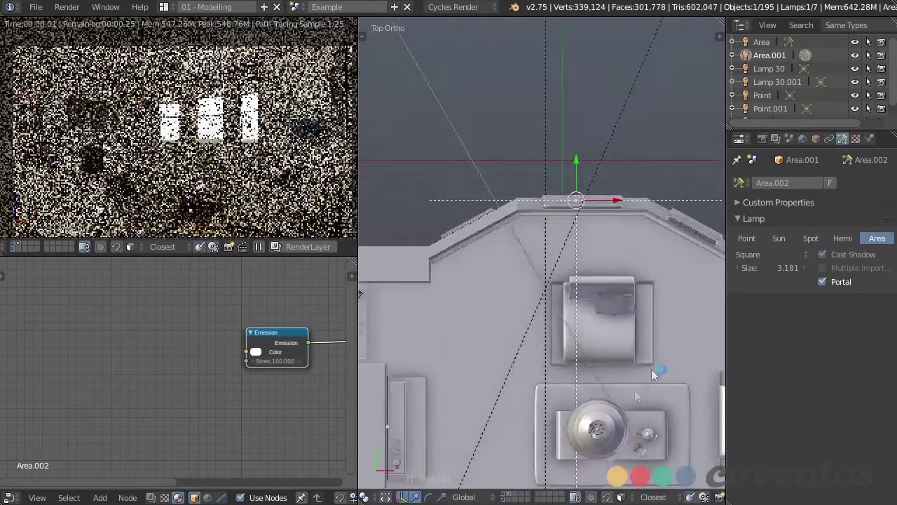
Change the centre window portal's shape to Rectangle with Size X 1.052 and Size Y 2.438 to fit the window
{"action": "middle_click_drag", "start_coordinate": [651, 369], "coordinate": [729, 325]}
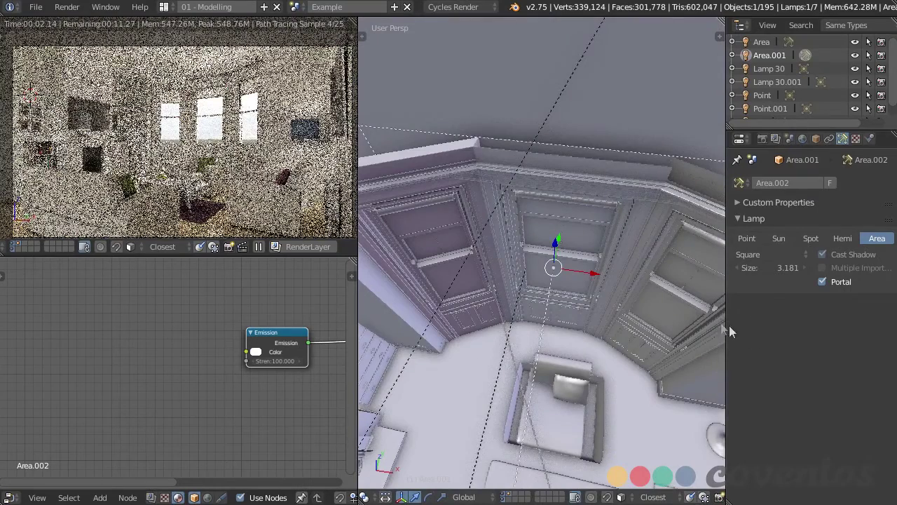
{"action": "left_click", "coordinate": [767, 254]}
{"action": "left_click", "coordinate": [768, 222]}
{"action": "middle_click_drag", "start_coordinate": [617, 309], "coordinate": [474, 291]}
{"action": "left_click_drag", "start_coordinate": [756, 269], "coordinate": [775, 267]}
{"action": "mouse_move", "coordinate": [771, 281]}
{"action": "left_mouse_down"}
{"action": "mouse_move", "coordinate": [787, 281]}
{"action": "mouse_move", "coordinate": [765, 284]}
{"action": "left_mouse_up"}
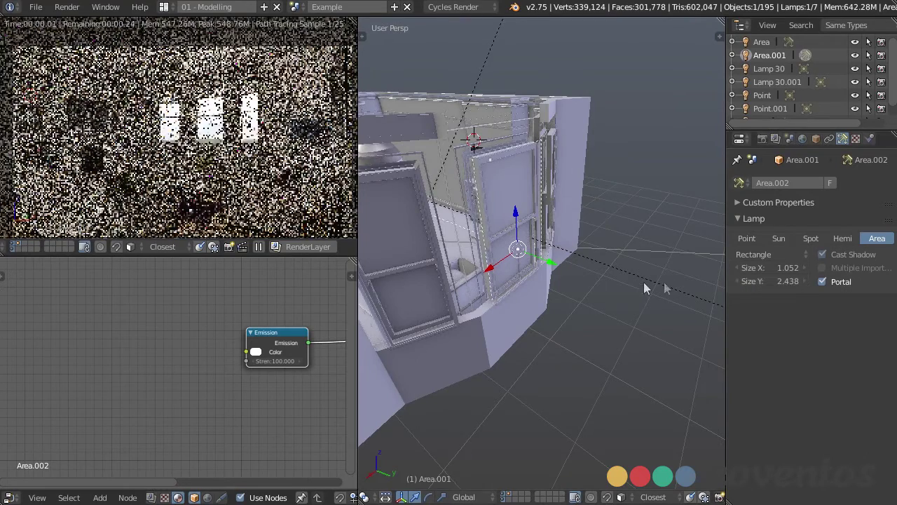
Duplicate the centre window portal, turn the copy to the angle of the left slanted bay window and align it just inside that window
{"action": "middle_click_drag", "start_coordinate": [643, 282], "coordinate": [609, 325]}
{"action": "key", "text": "KP_7"}
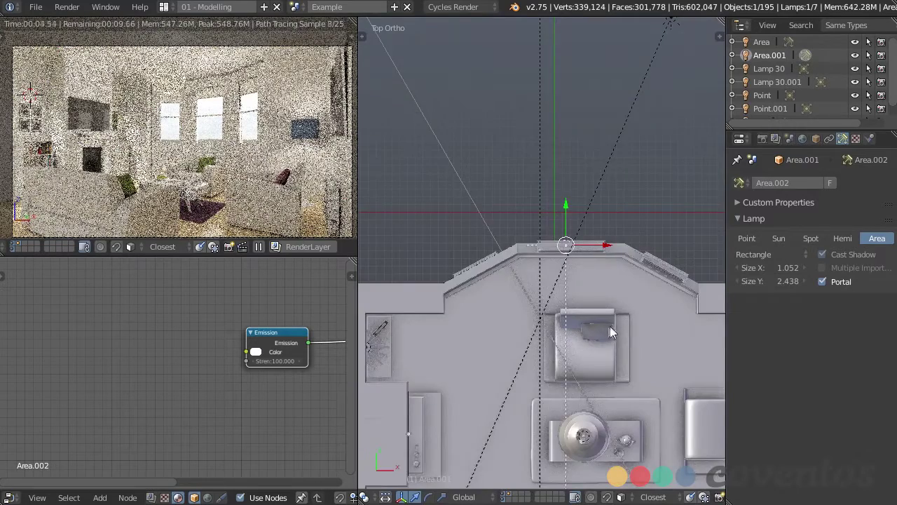
{"action": "middle_click_drag", "start_coordinate": [582, 298], "coordinate": [590, 316], "text": "shift"}
{"action": "scroll", "coordinate": [589, 303], "scroll_direction": "up", "scroll_amount": 4}
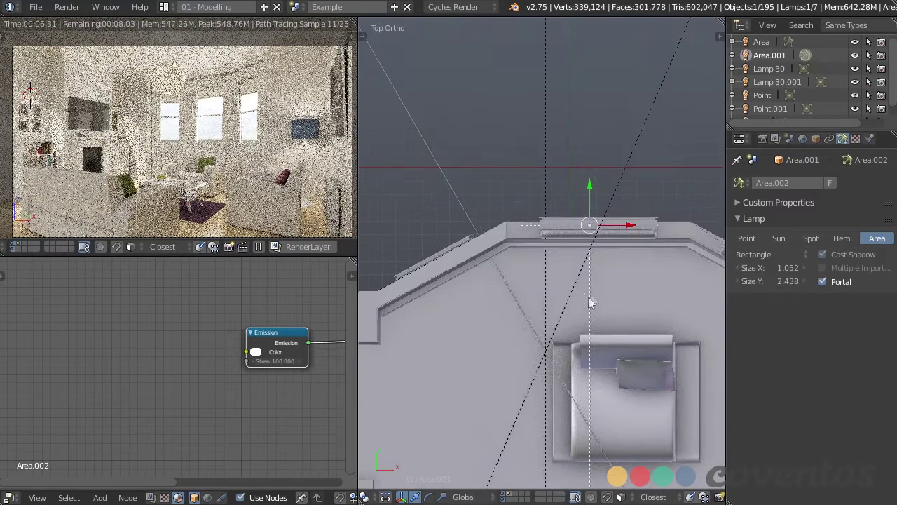
{"action": "key", "text": "shift+d"}
{"action": "key", "text": "r"}
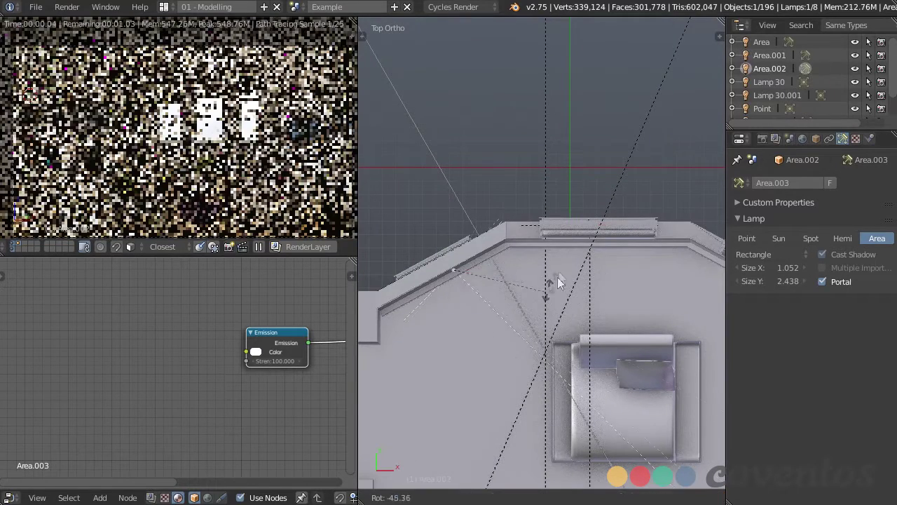
{"action": "left_click", "coordinate": [544, 323]}
{"action": "key", "text": "g"}
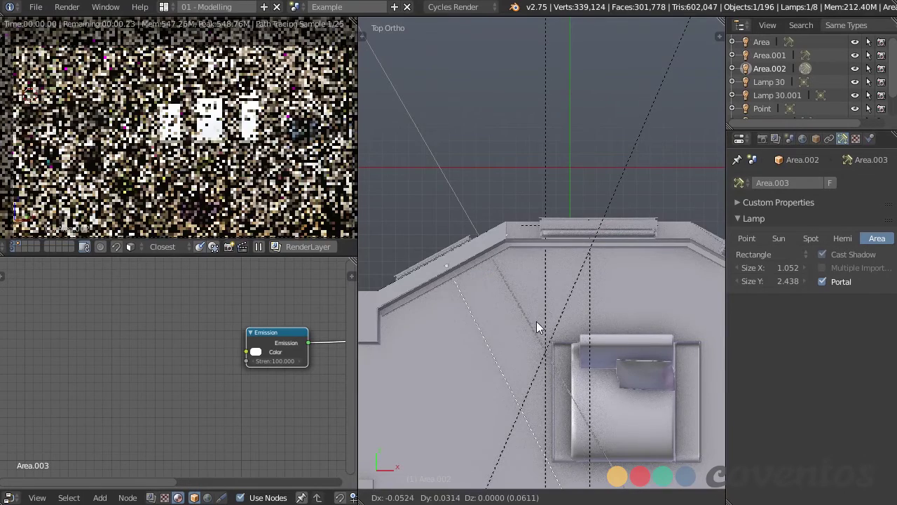
{"action": "left_click", "coordinate": [536, 321]}
Duplicate the left bay window portal across the bay and rotate the copy to roughly match the right slanted window
{"action": "scroll", "coordinate": [569, 323], "scroll_direction": "down", "scroll_amount": 1}
{"action": "middle_click_drag", "start_coordinate": [569, 324], "coordinate": [490, 300], "text": "shift"}
{"action": "key", "text": "shift+d"}
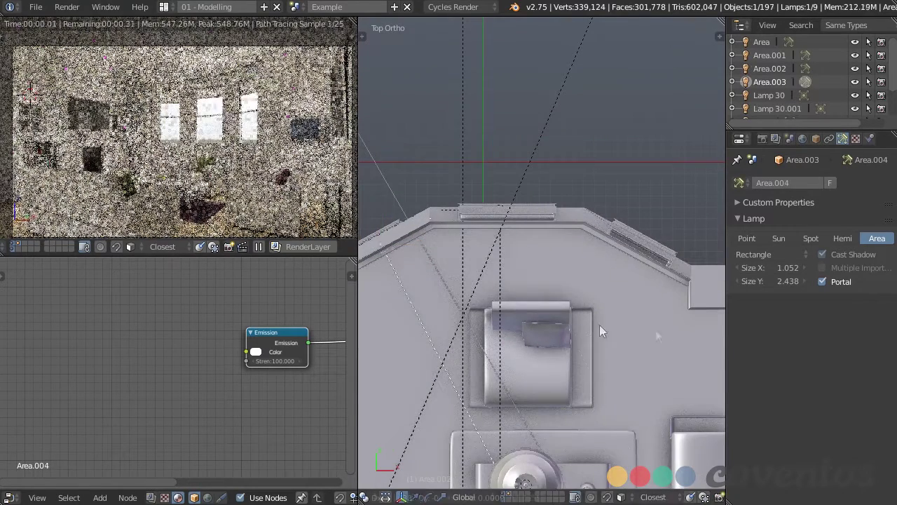
{"action": "left_click", "coordinate": [671, 325]}
{"action": "key", "text": "r"}
{"action": "left_click", "coordinate": [613, 378]}
{"action": "key", "text": "r"}
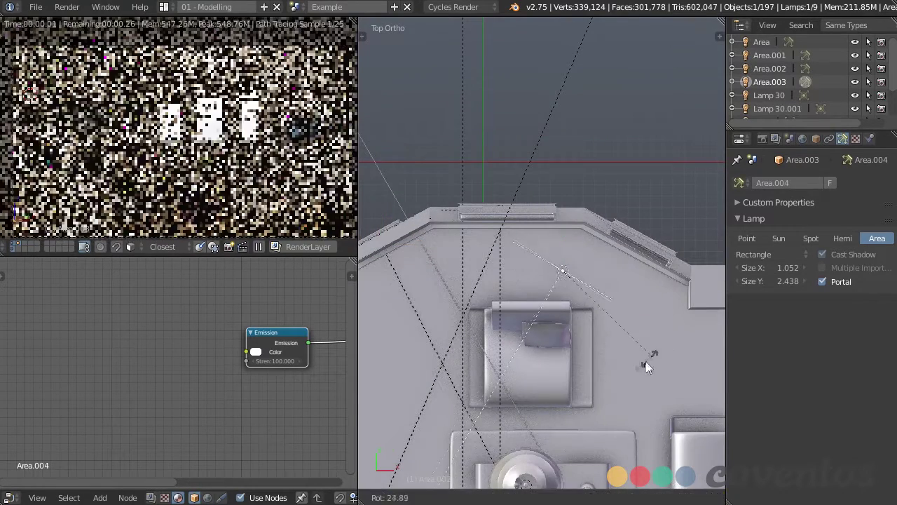
{"action": "left_click", "coordinate": [651, 360]}
Move the copied portal onto the right slanted bay window, fine-tuning its rotation by about -6.4° and nudging it about 0.08 units into place
{"action": "key", "text": "g"}
{"action": "left_click", "coordinate": [723, 329]}
{"action": "key", "text": "r"}
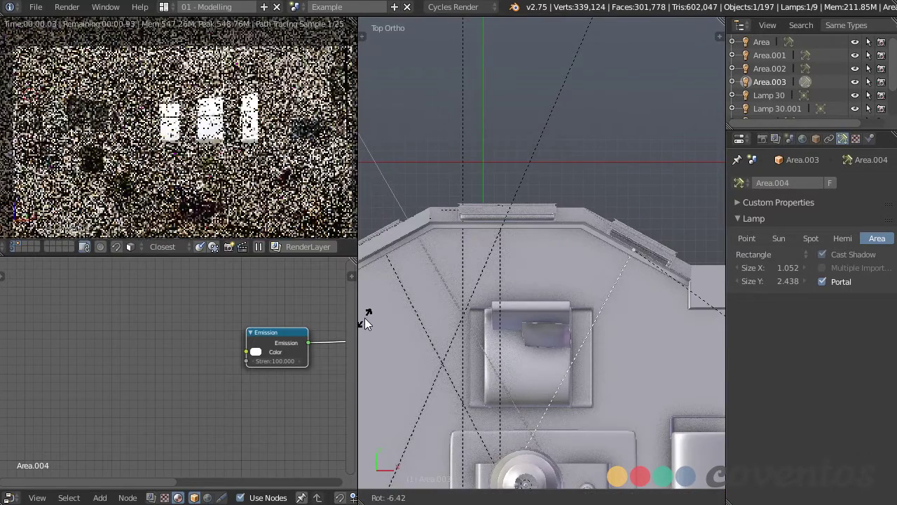
{"action": "left_click", "coordinate": [367, 316]}
{"action": "key", "text": "g"}
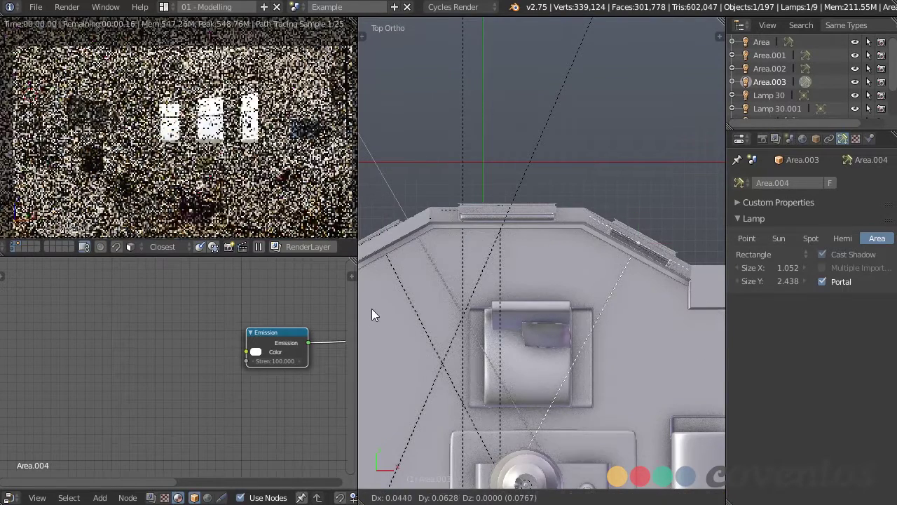
{"action": "left_click", "coordinate": [371, 309]}
Enable Multiple Importance sampling for the world's environment surface
{"action": "middle_click_drag", "start_coordinate": [521, 327], "coordinate": [613, 343]}
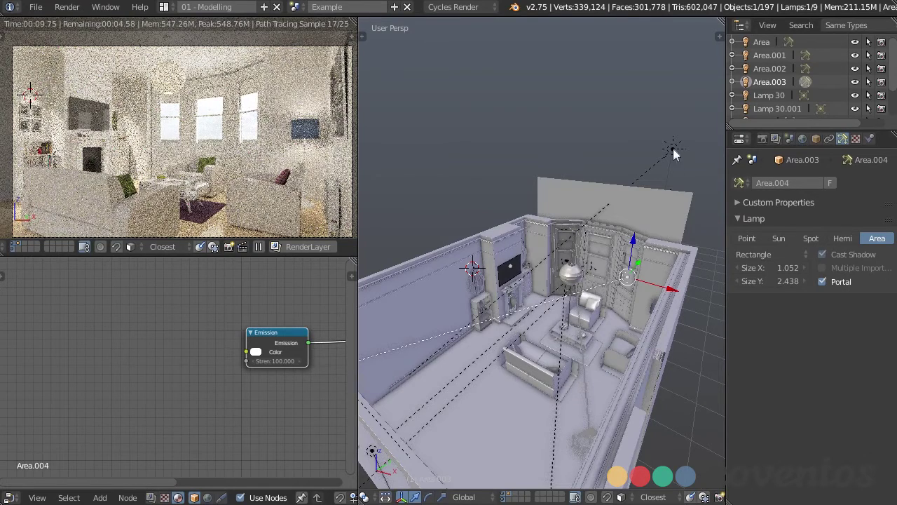
{"action": "middle_click_drag", "start_coordinate": [522, 326], "coordinate": [604, 294]}
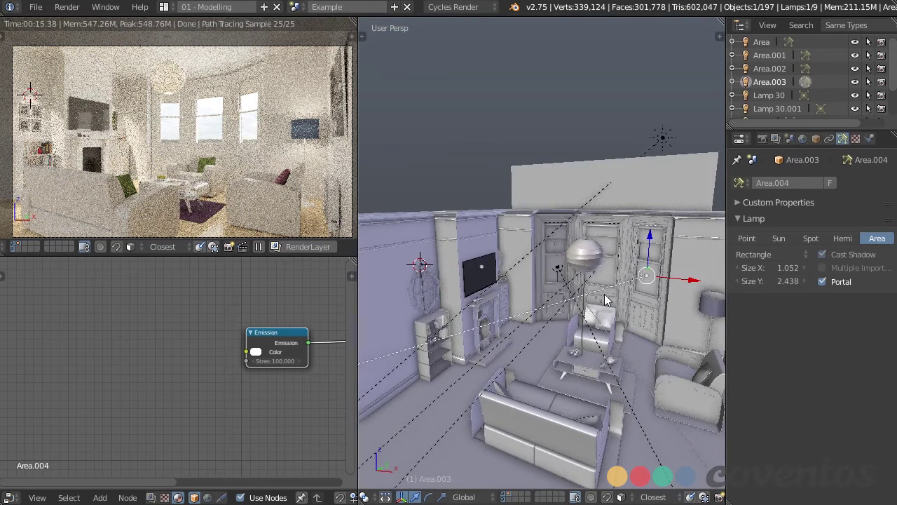
{"action": "left_click", "coordinate": [802, 139]}
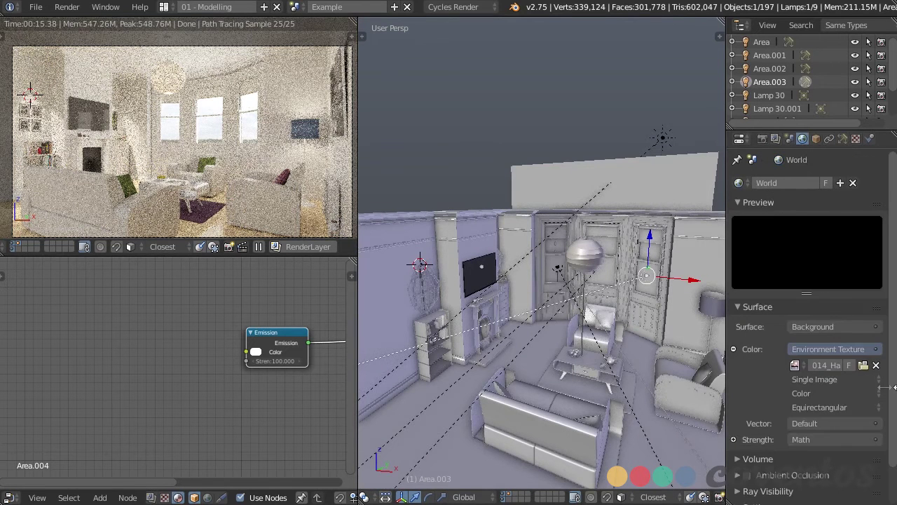
{"action": "scroll", "coordinate": [773, 340], "scroll_direction": "down", "scroll_amount": 2}
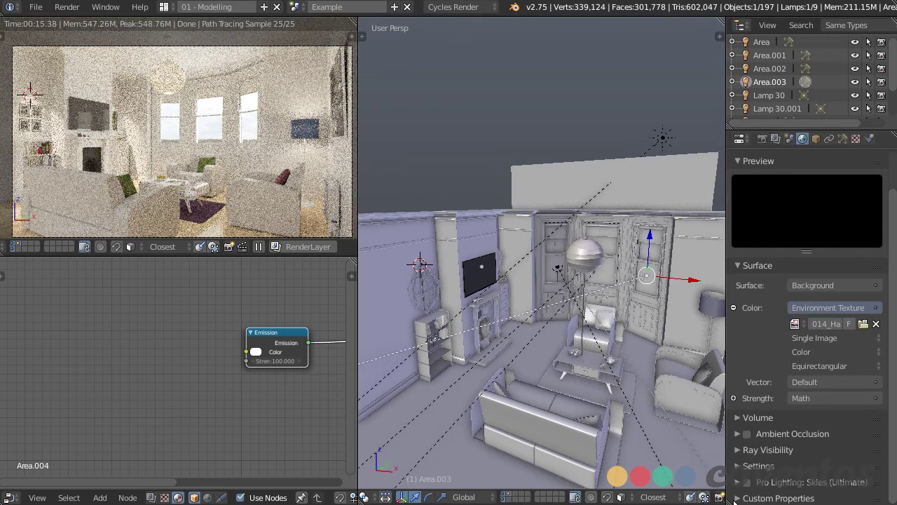
{"action": "scroll", "coordinate": [735, 499], "scroll_direction": "down", "scroll_amount": 3}
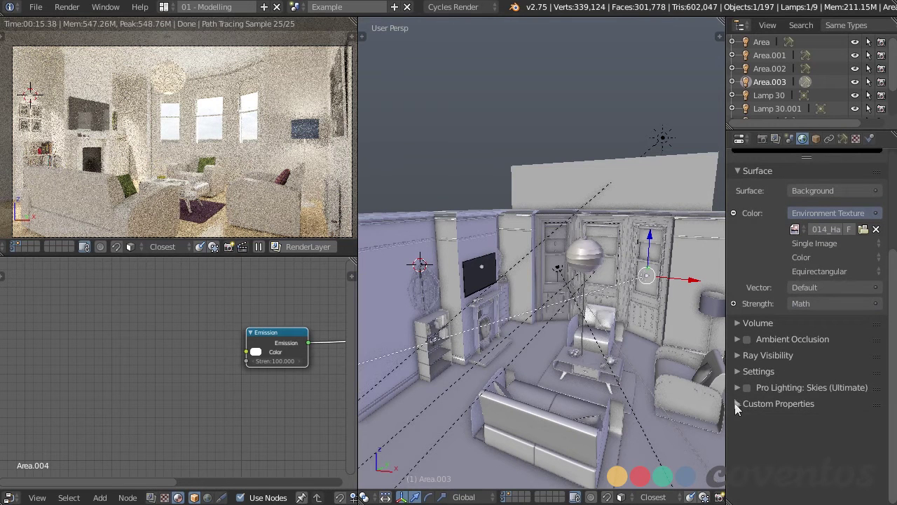
{"action": "left_click", "coordinate": [737, 371]}
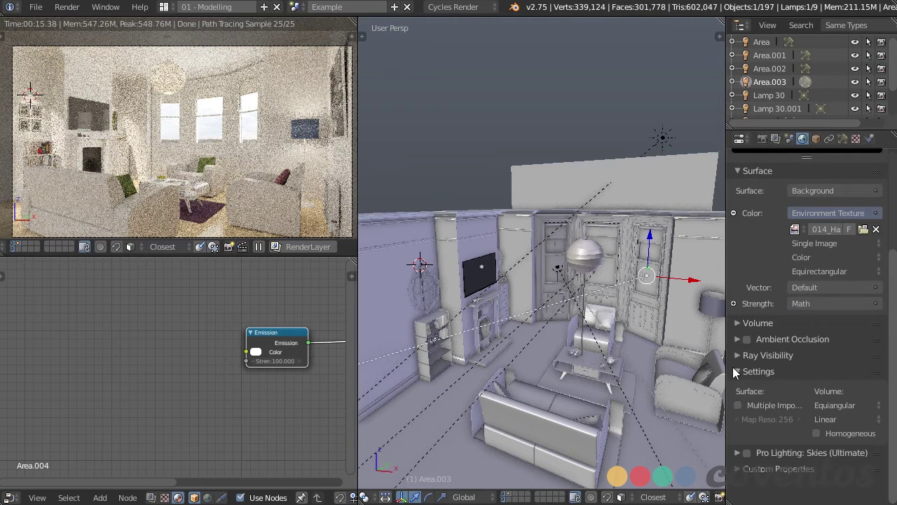
{"action": "left_click", "coordinate": [737, 405]}
{"action": "left_click", "coordinate": [737, 405]}
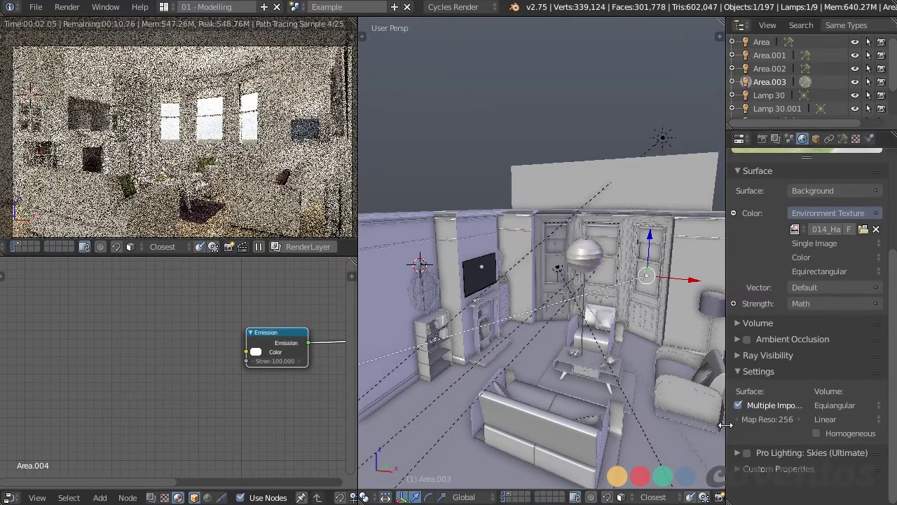
Widen the properties area and set the world's importance Map Resolution to 1024
{"action": "left_click_drag", "start_coordinate": [726, 426], "coordinate": [681, 426]}
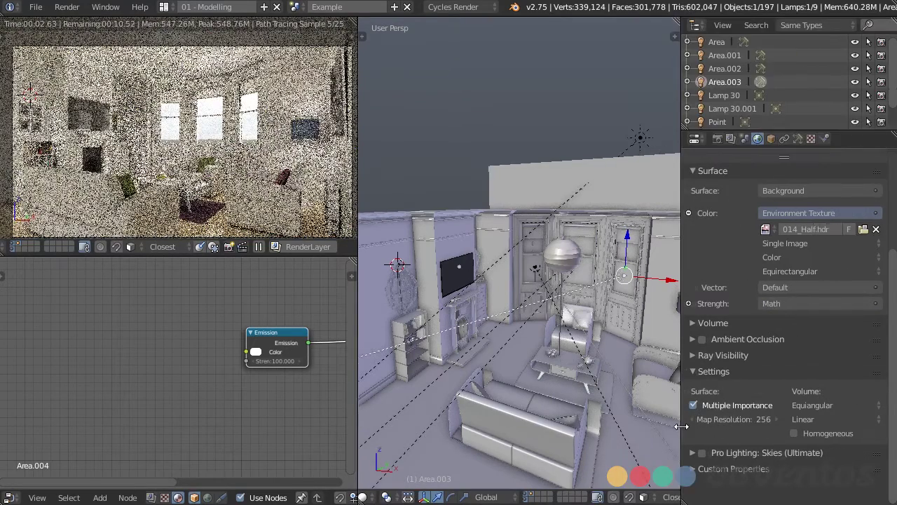
{"action": "left_click", "coordinate": [748, 418]}
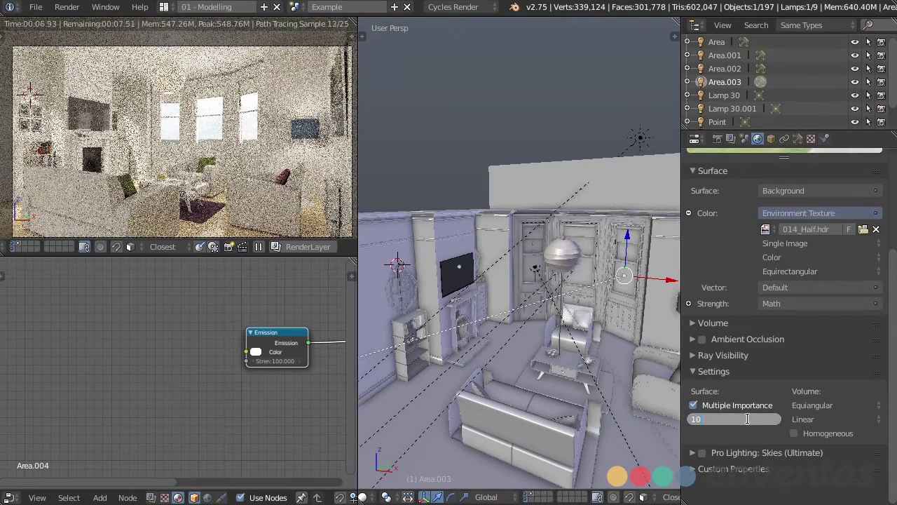
{"action": "type", "text": "1024"}
{"action": "key", "text": "Return"}
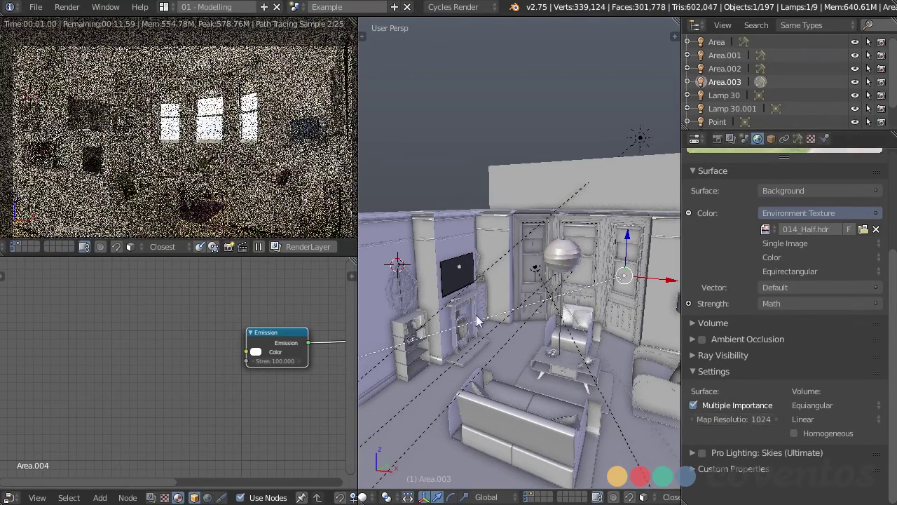
{"action": "key", "text": "n"}
{"action": "key", "text": "n"}
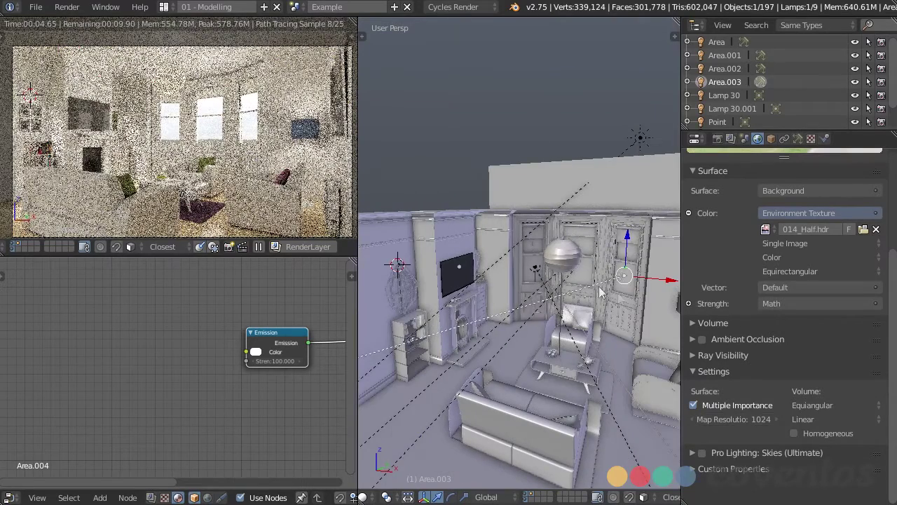
{"action": "middle_click_drag", "start_coordinate": [601, 290], "coordinate": [612, 213]}
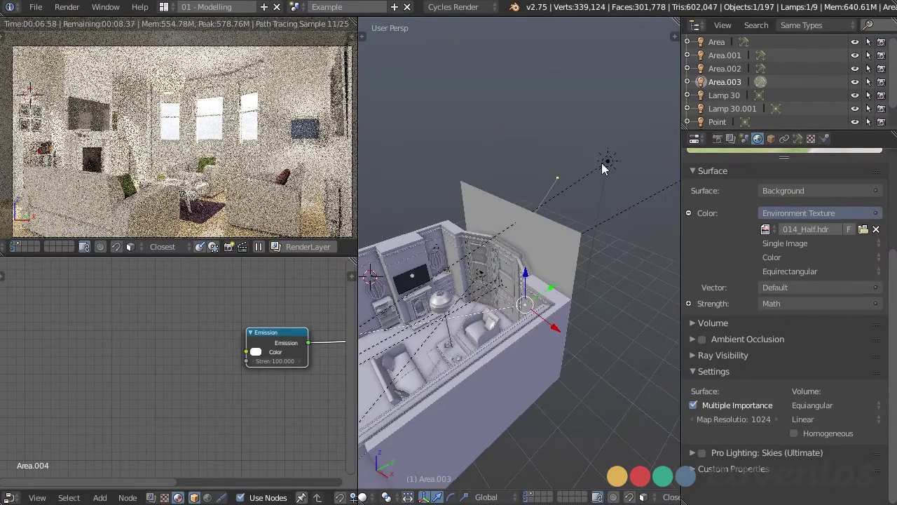
{"action": "middle_click_drag", "start_coordinate": [602, 168], "coordinate": [603, 250]}
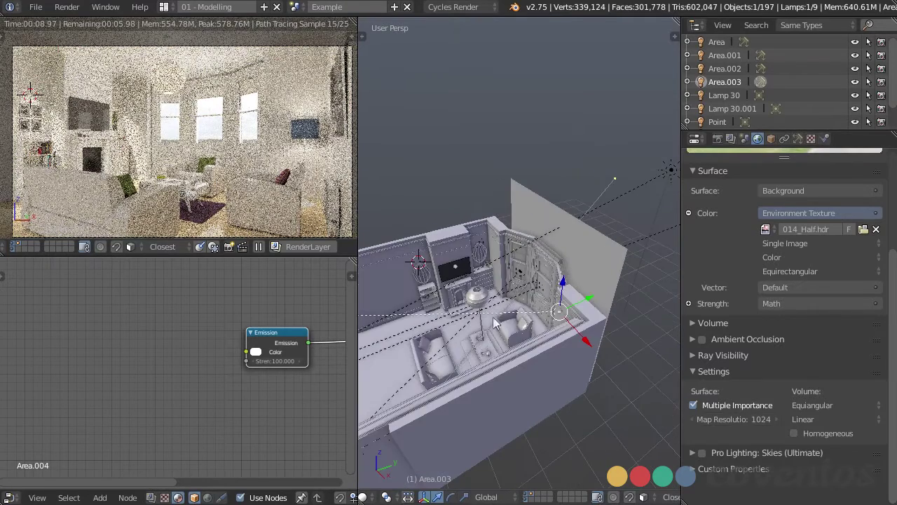
{"action": "middle_click_drag", "start_coordinate": [433, 354], "coordinate": [572, 317]}
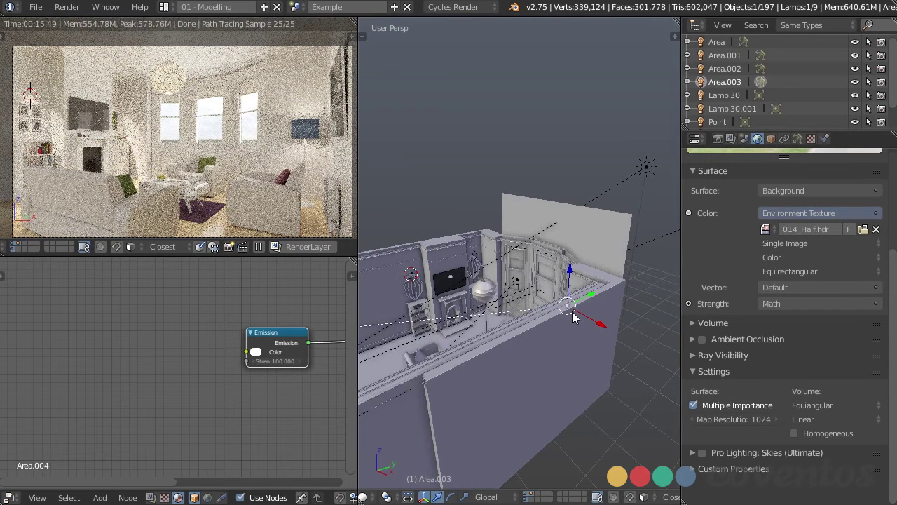
{"action": "middle_click_drag", "start_coordinate": [568, 321], "coordinate": [618, 317]}
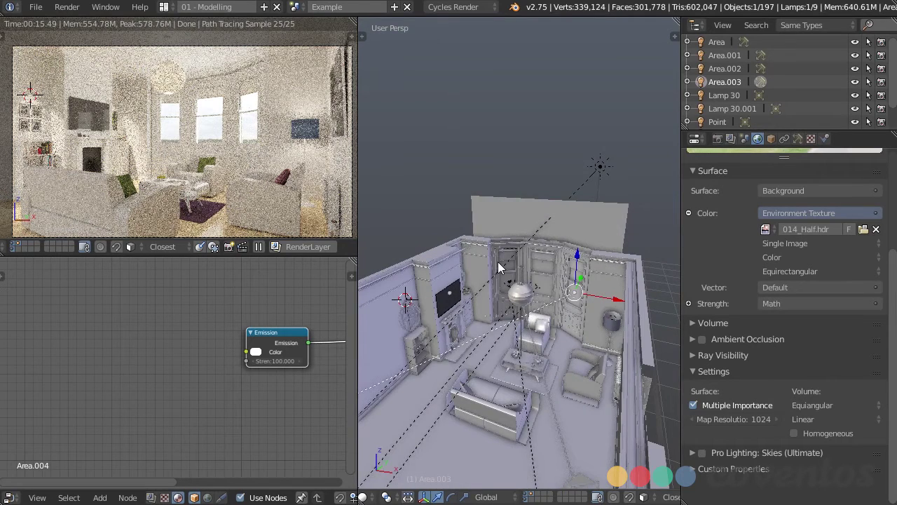